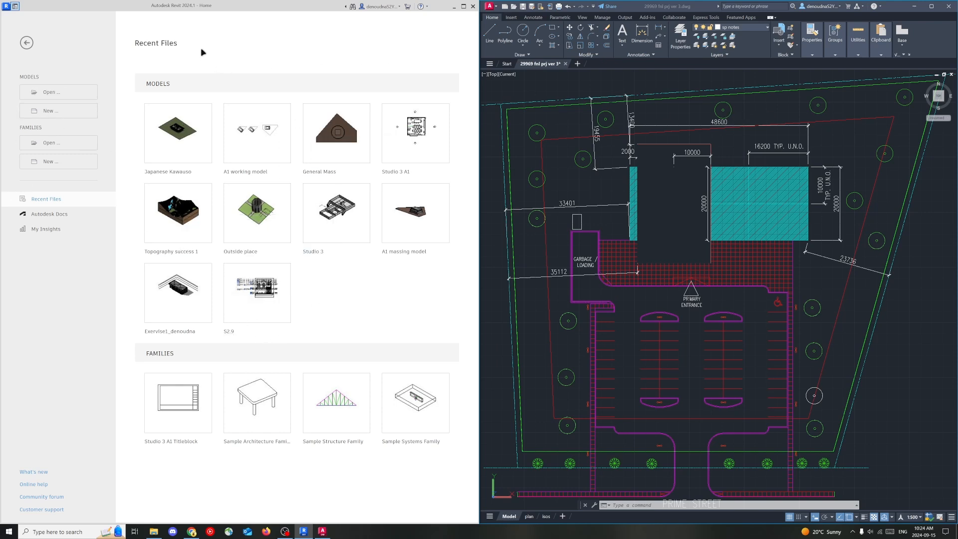
Step: Create a new project from the Architectural Template
drag(321, 7, 1, 145)
click(61, 109)
click(223, 250)
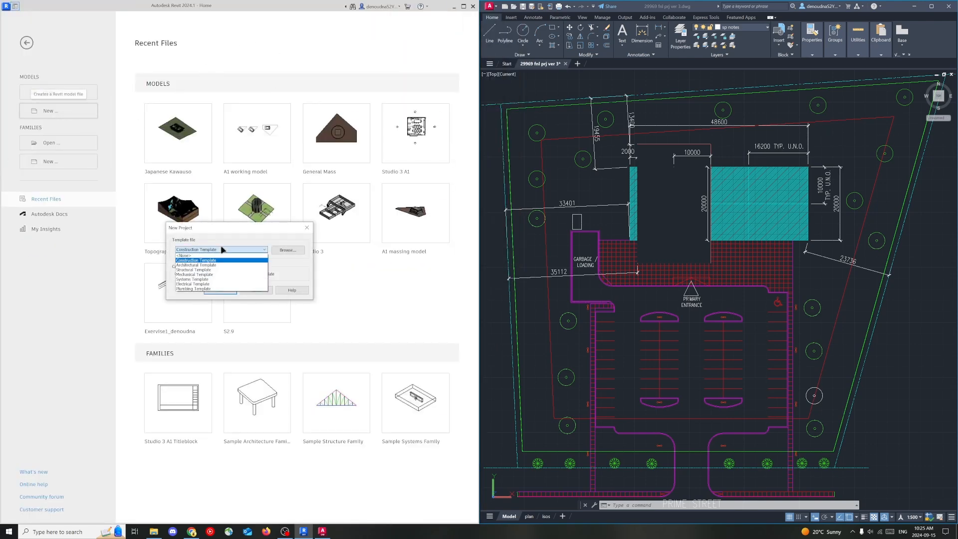
click(218, 265)
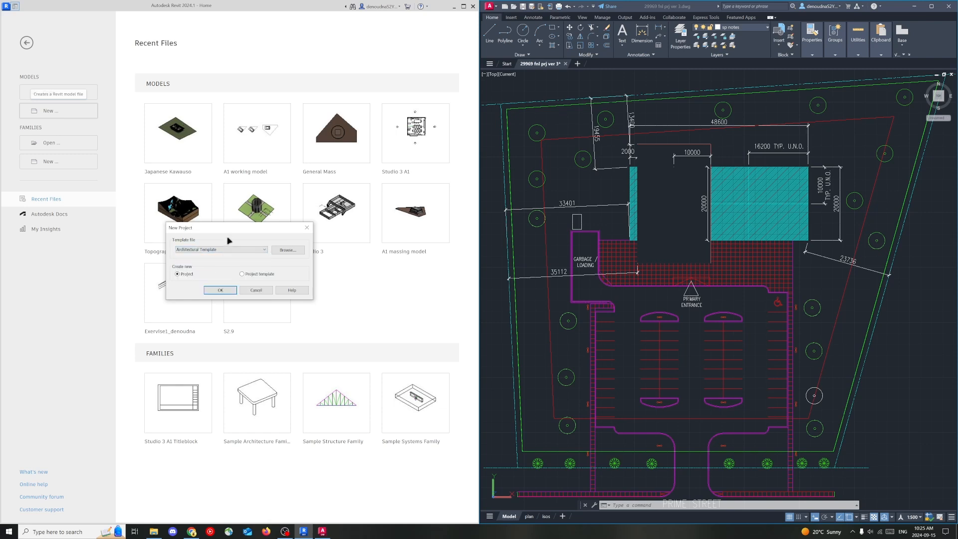
click(222, 249)
click(223, 249)
click(222, 292)
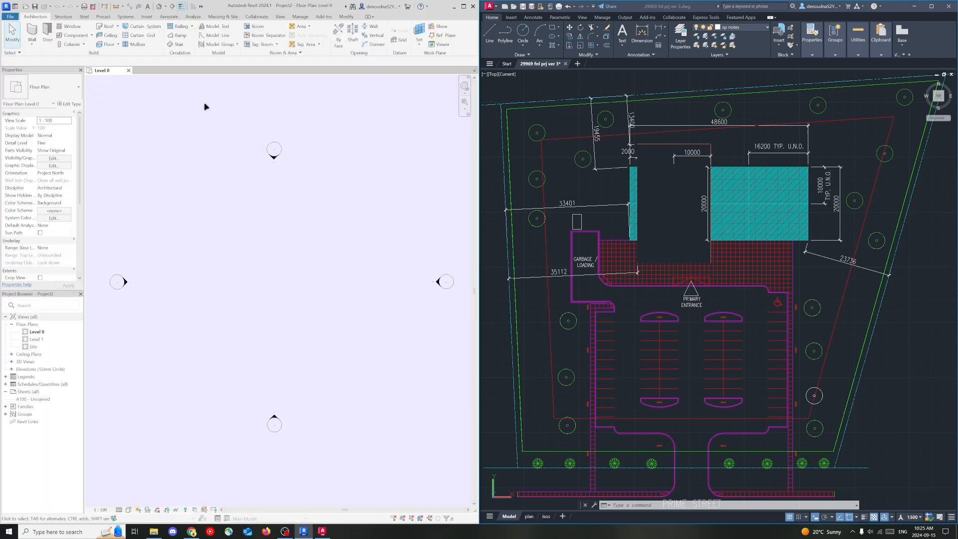
Step: Check the Project Units formats for the Common discipline, including length, and accept them as they are
click(299, 18)
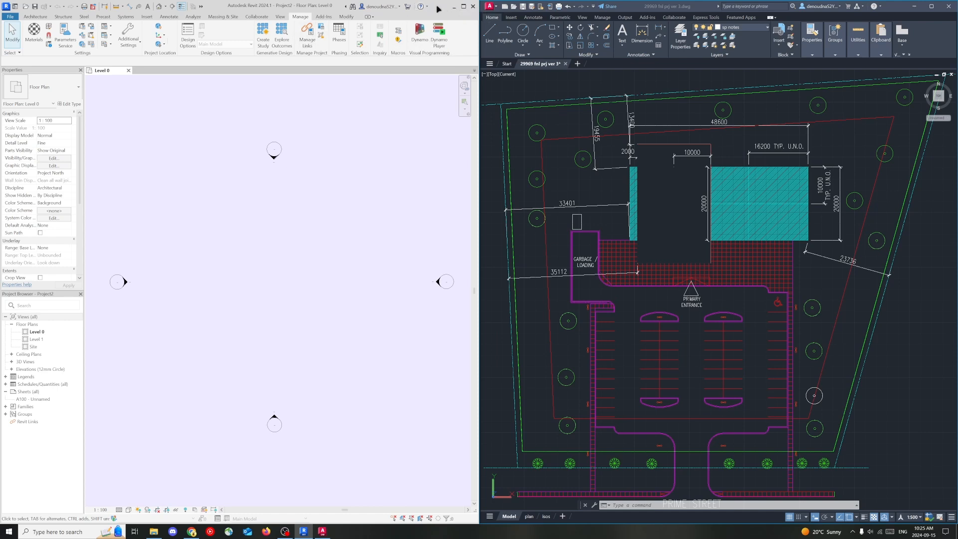
click(463, 6)
drag(521, 8, 389, 2)
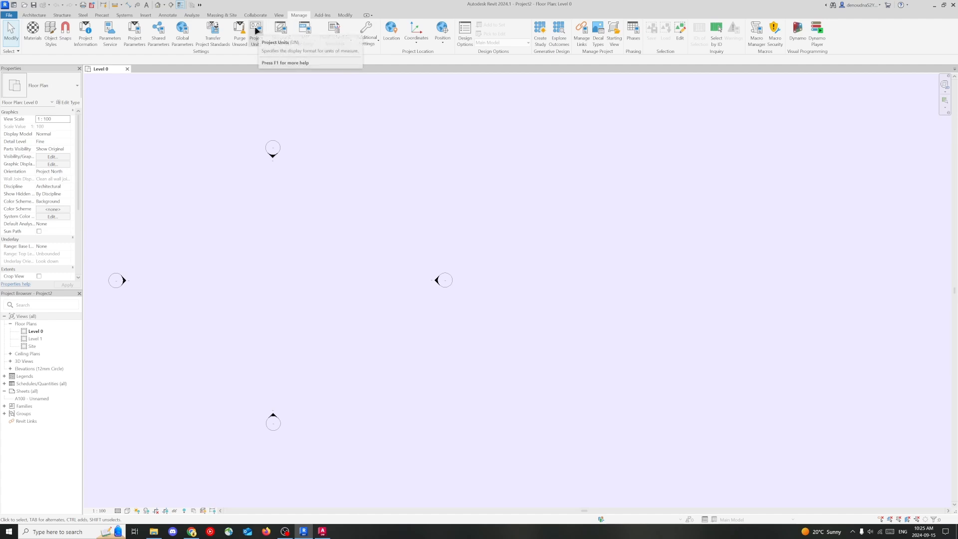
click(23, 16)
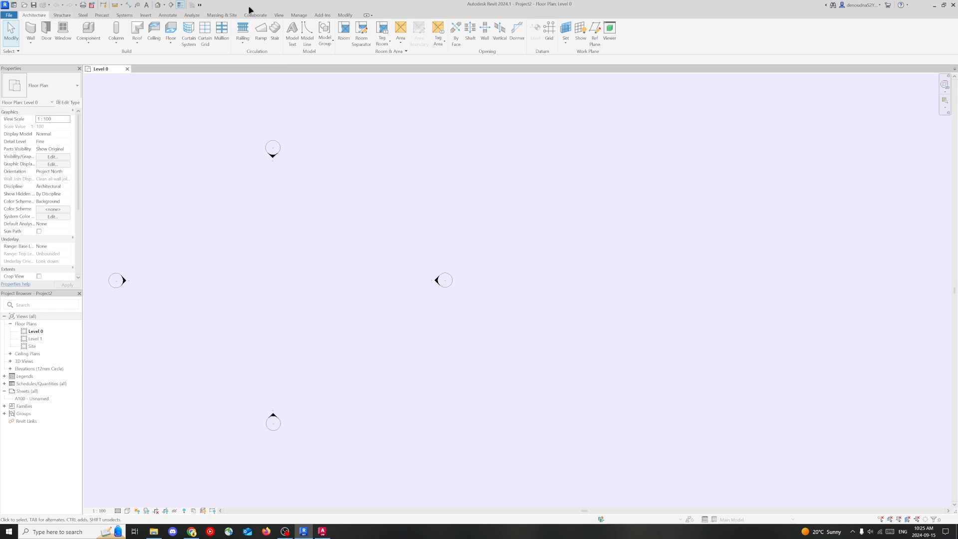
click(298, 15)
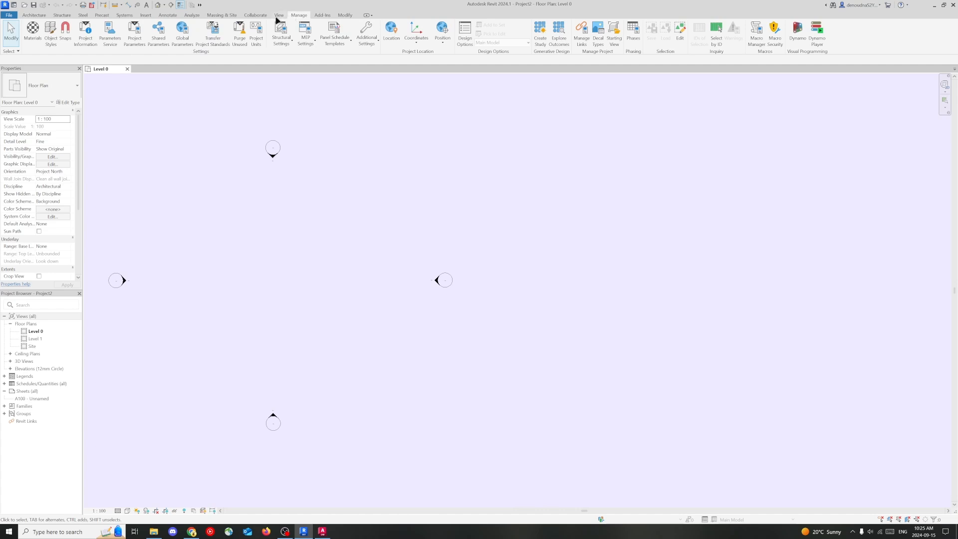
click(256, 31)
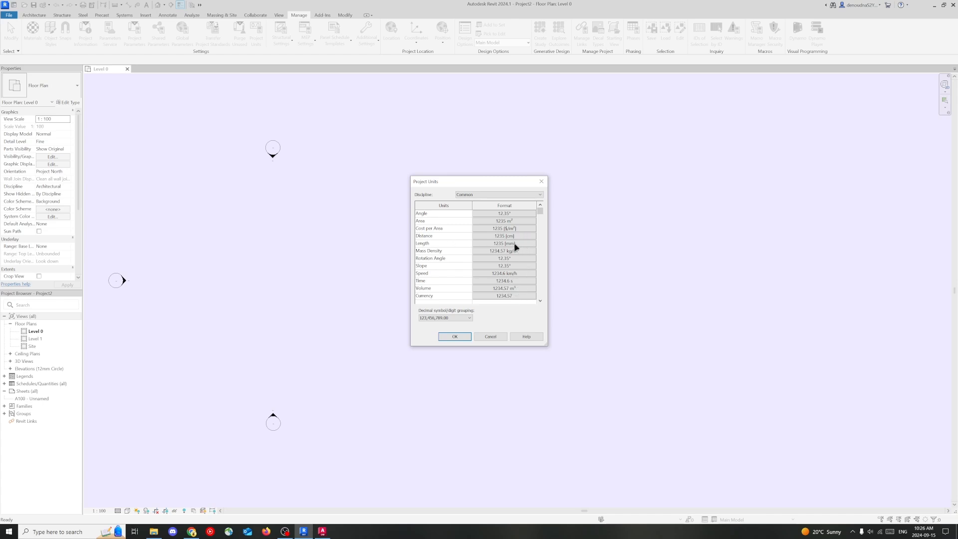
click(455, 337)
Step: Open the North elevation view to show the project levels
middle_drag(284, 228, 384, 221)
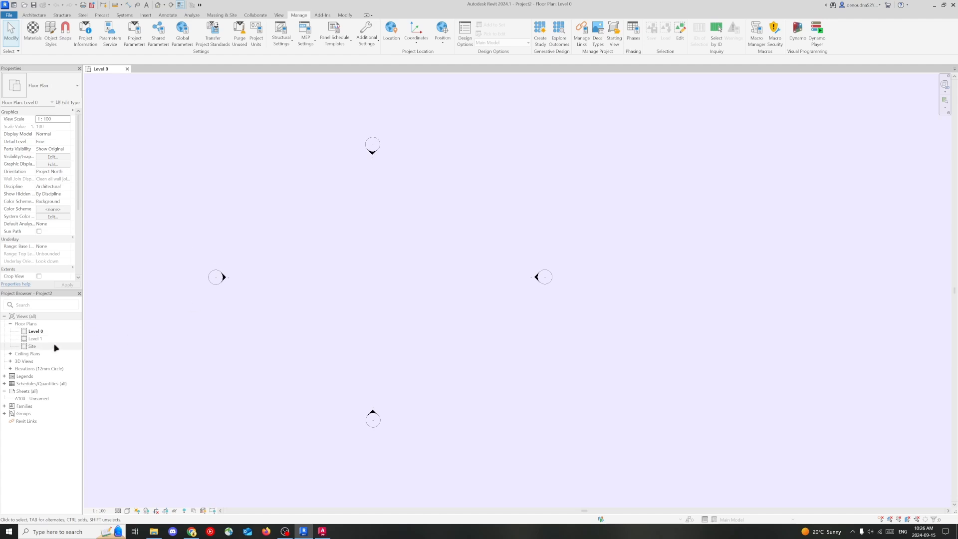
click(10, 368)
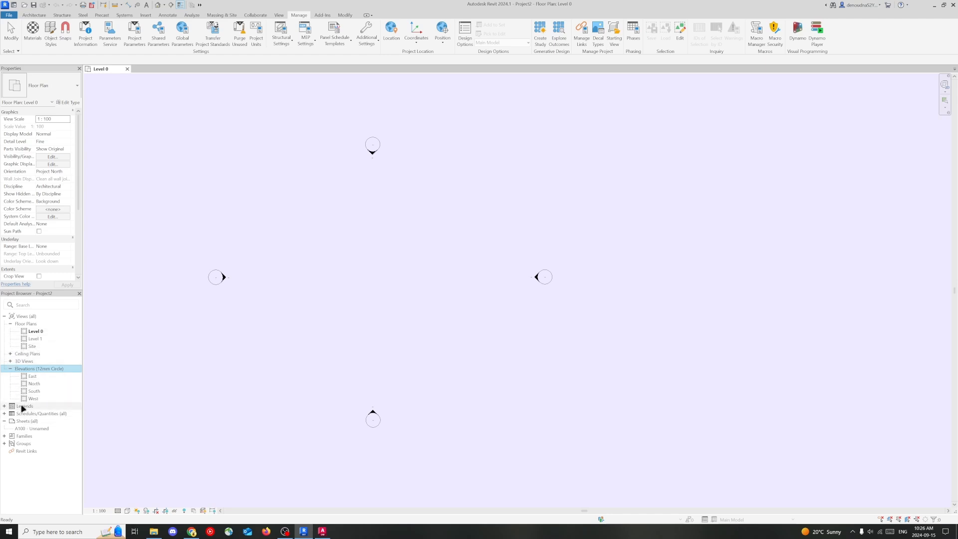
double_click(44, 384)
scroll(474, 309, down, 3)
scroll(493, 301, down, 2)
middle_drag(627, 290, 493, 277)
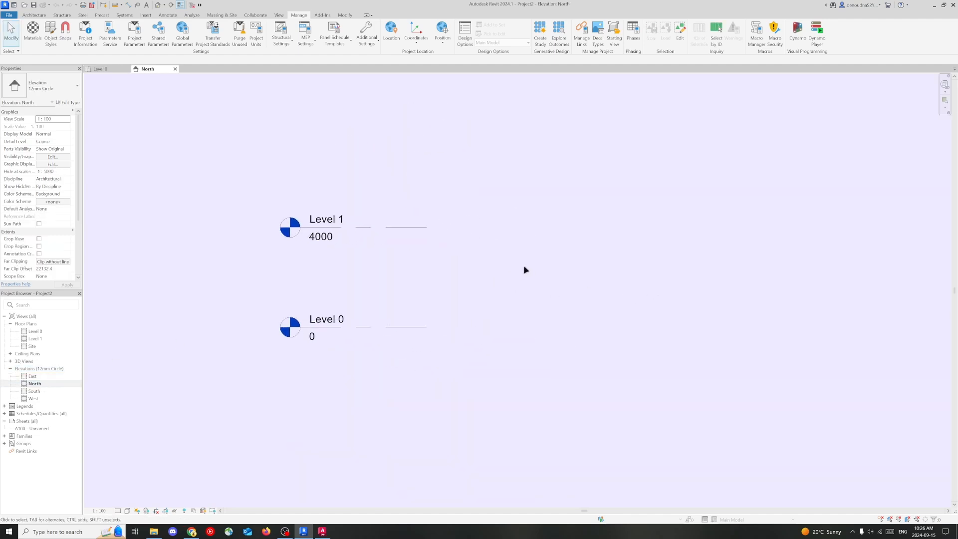
Step: Rename Level 0 as lvl 1
click(339, 319)
click(342, 318)
key(BackSpace)
text(lvl 1)
key(Return)
Step: Rename Level 1, the level at elevation 4000, as lvl 2
click(340, 220)
click(340, 220)
click(340, 220)
double_click(340, 220)
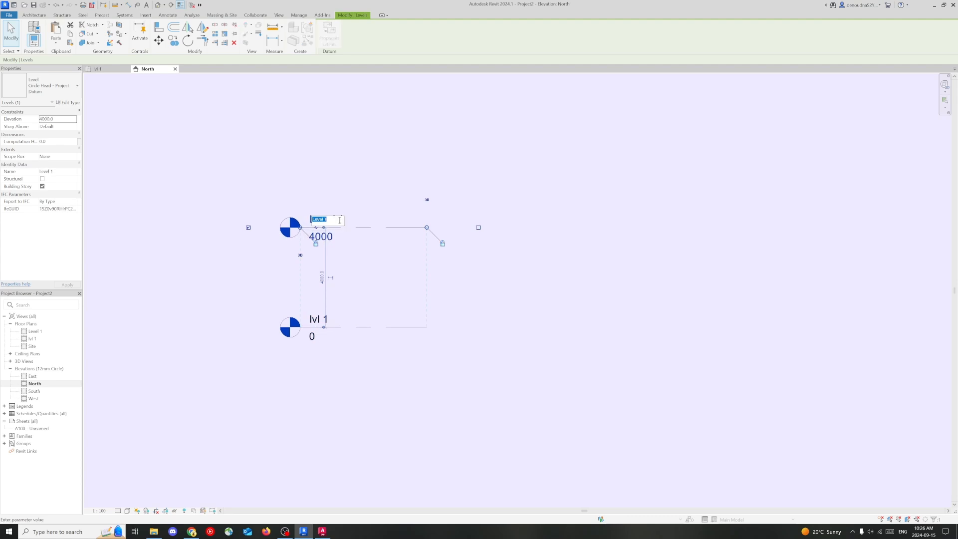
text(lv)
key(Return)
click(333, 161)
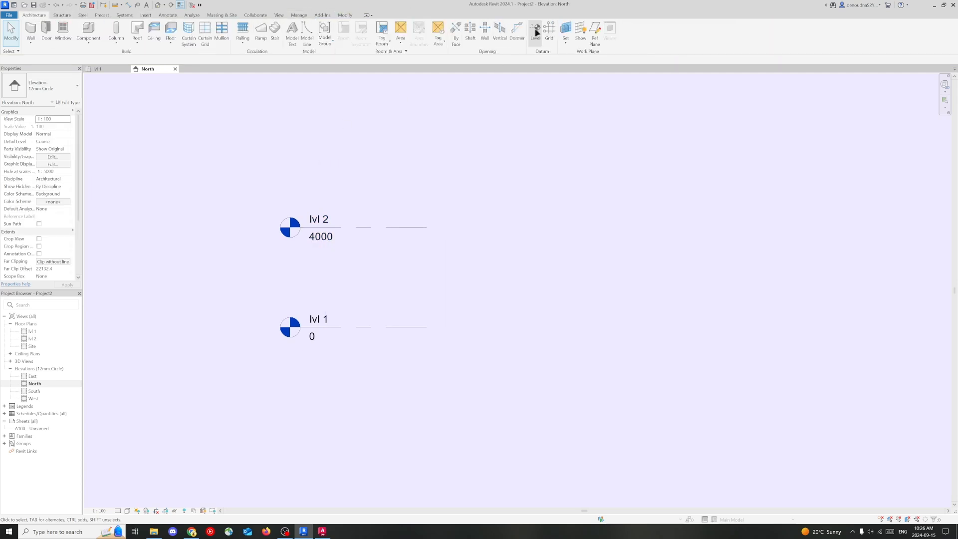
Step: Draw a new level above lvl 2 at an elevation of about 7225 mm
key(l)
key(l)
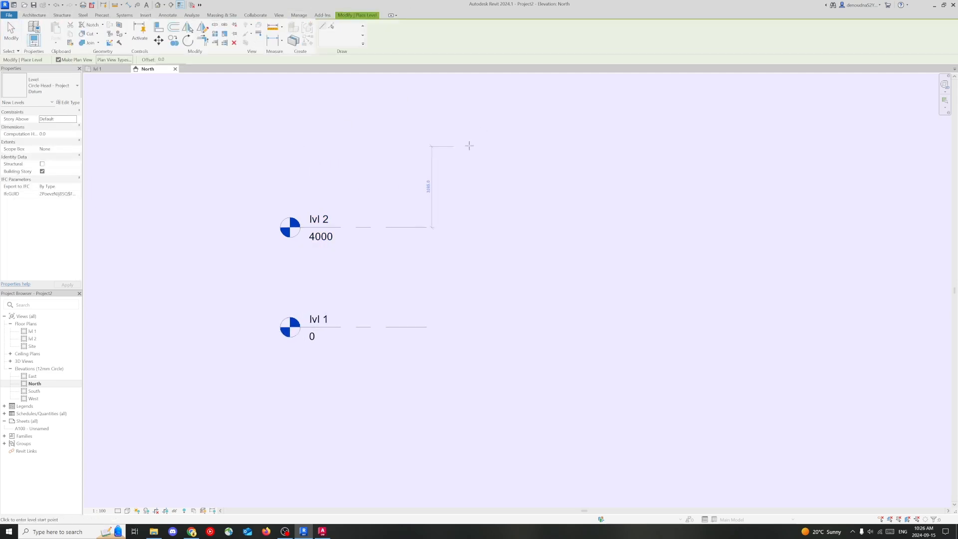
click(442, 146)
click(278, 160)
key(Escape)
key(Escape)
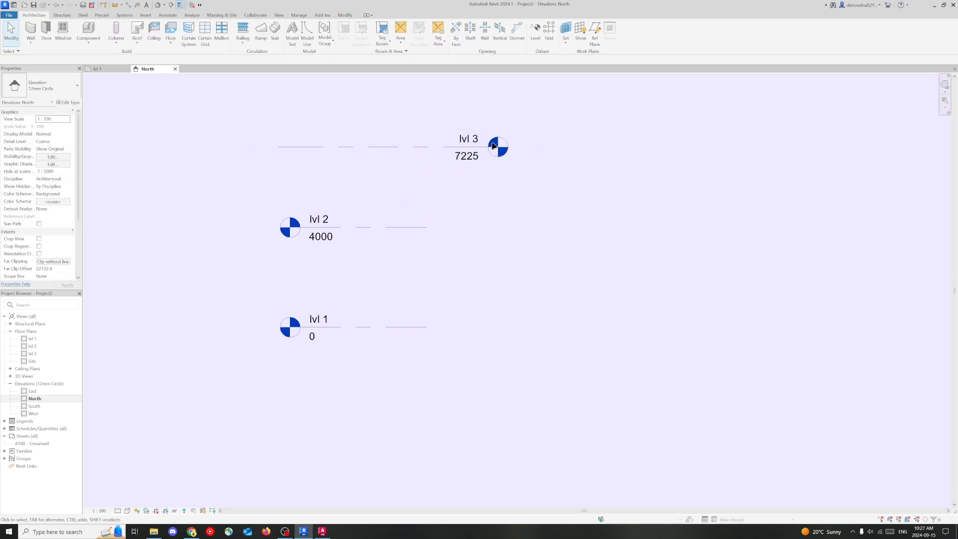
Step: Align both ends of the lvl 3 line with the levels below, so its head sits above theirs
click(492, 153)
drag(490, 151, 298, 158)
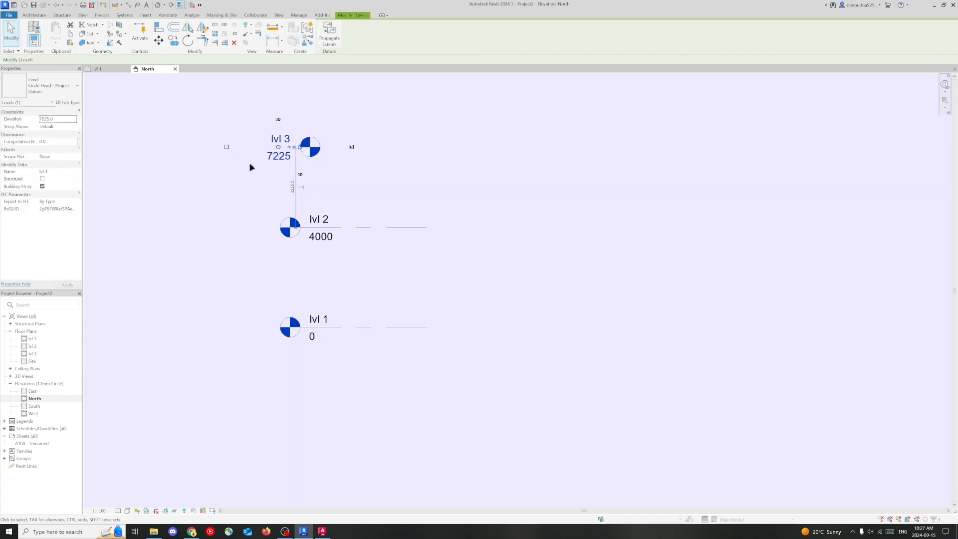
click(251, 176)
click(296, 153)
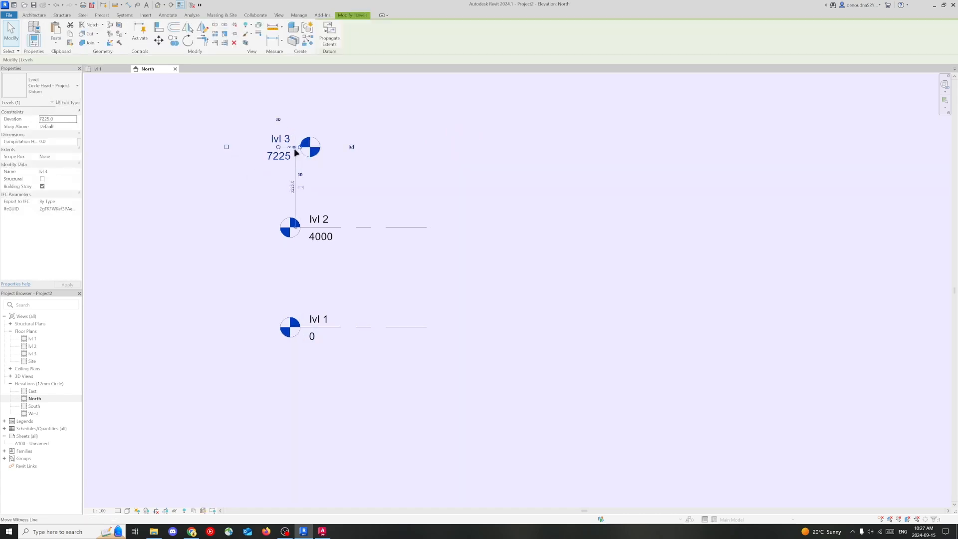
drag(299, 148, 427, 160)
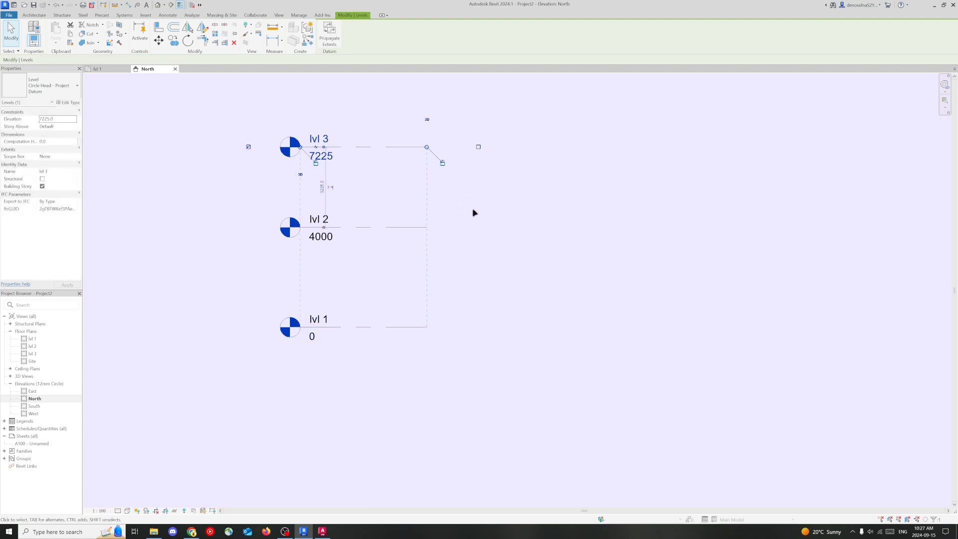
click(501, 220)
Step: Stretch the head ends of the three aligned level lines outward so that the lines become longer
click(304, 148)
drag(299, 146, 125, 148)
click(219, 195)
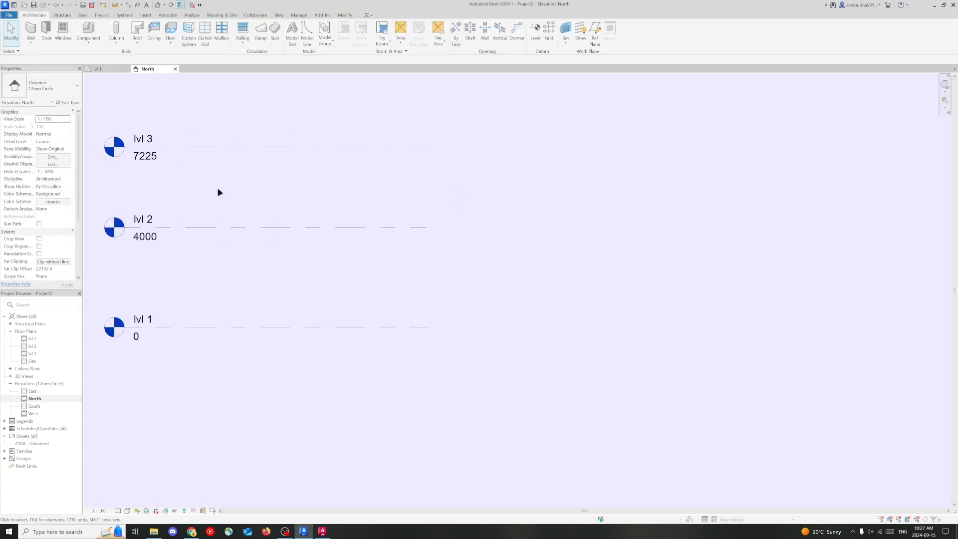
Step: Set the elevation of lvl 3 to 8000
middle_drag(218, 192, 305, 191)
click(232, 157)
click(235, 158)
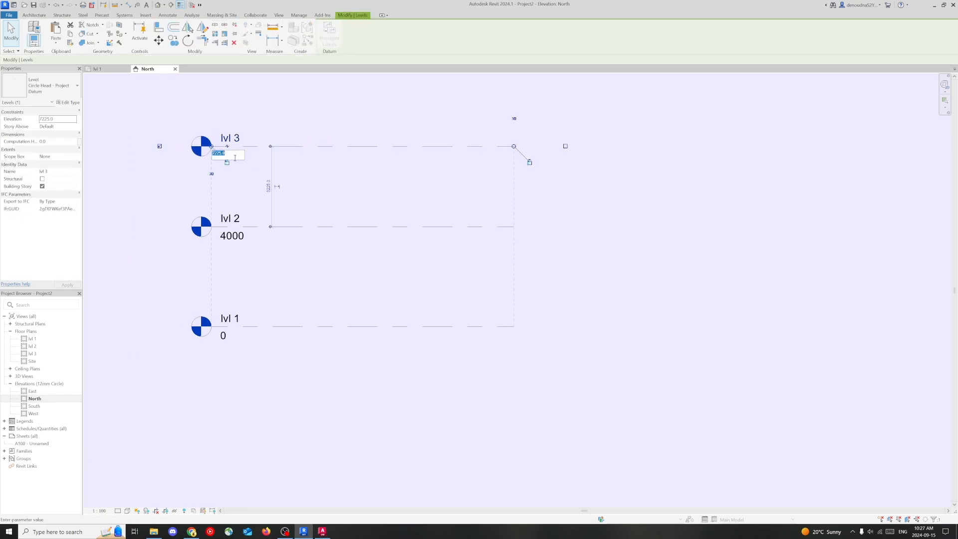
text(8)
key(Return)
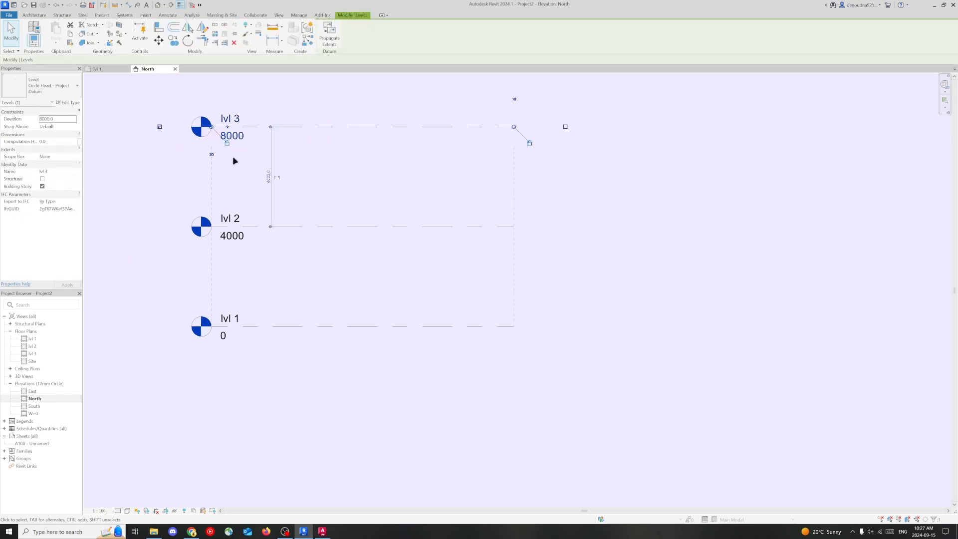
click(163, 189)
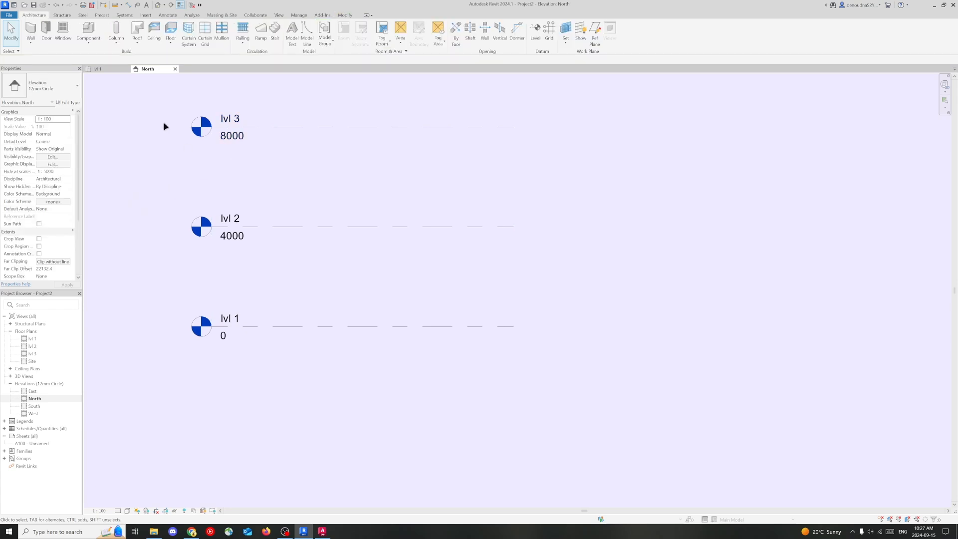
middle_drag(215, 178, 281, 375)
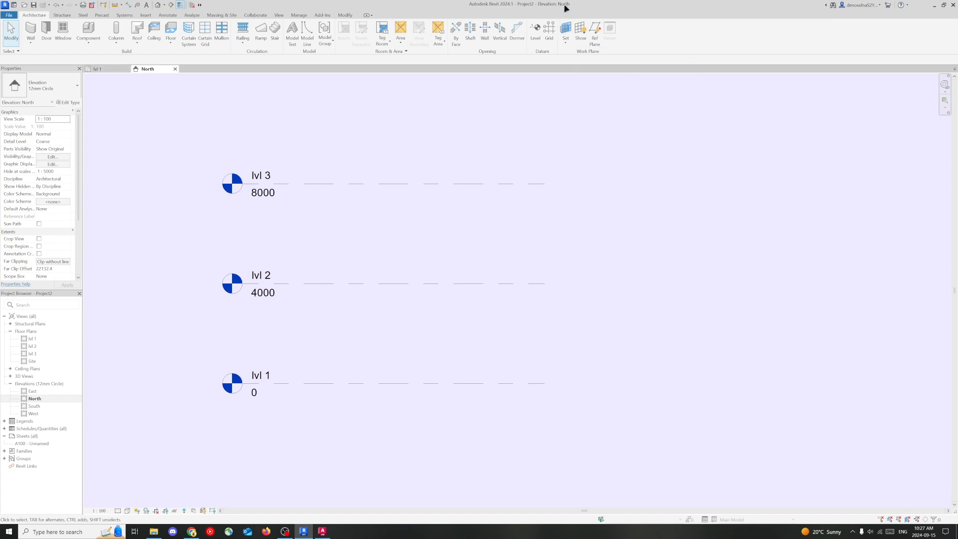
Step: Place the Revit window beside the AutoCAD site plan and look up the Major Project Base Drawings page in the browser
mouse_move(565, 9)
mouse_down()
mouse_move(47, 237)
mouse_move(1, 241)
mouse_up()
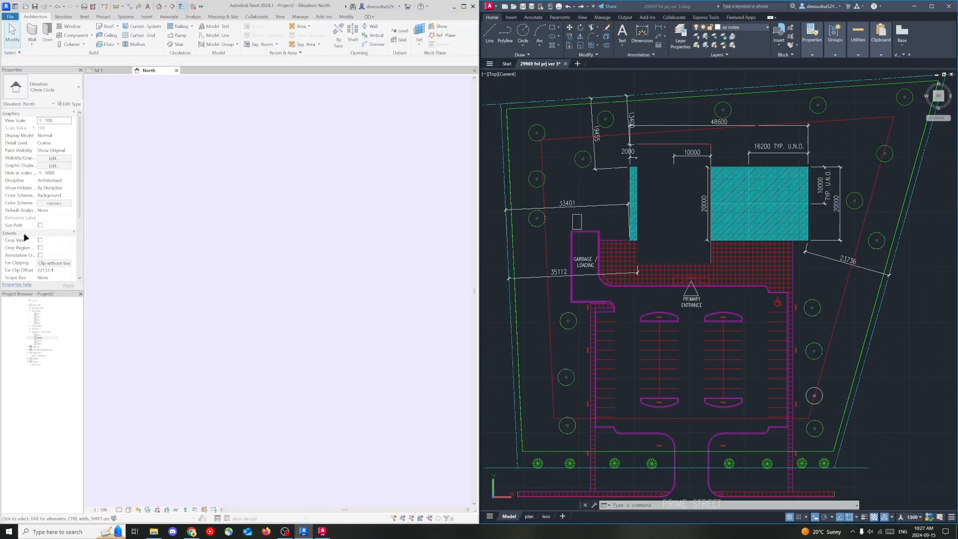
click(672, 108)
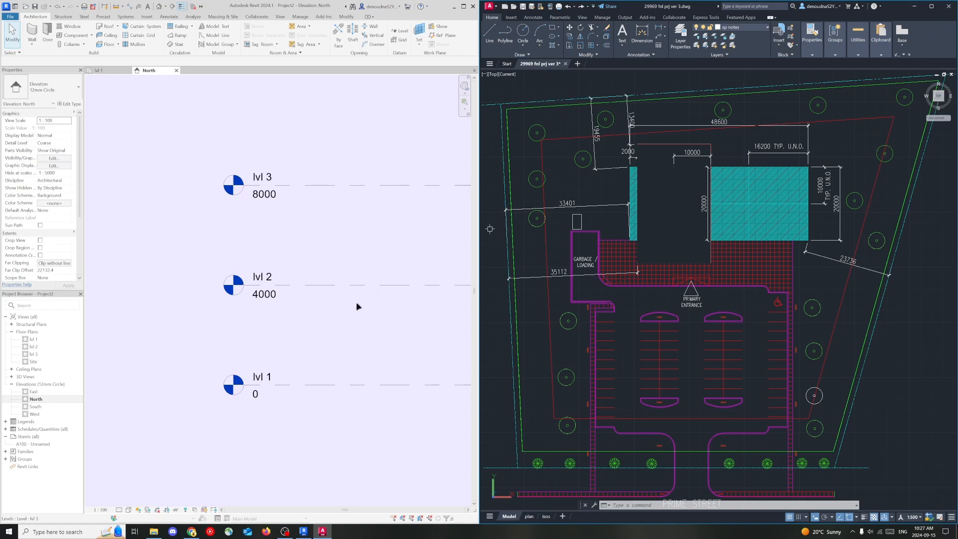
click(192, 530)
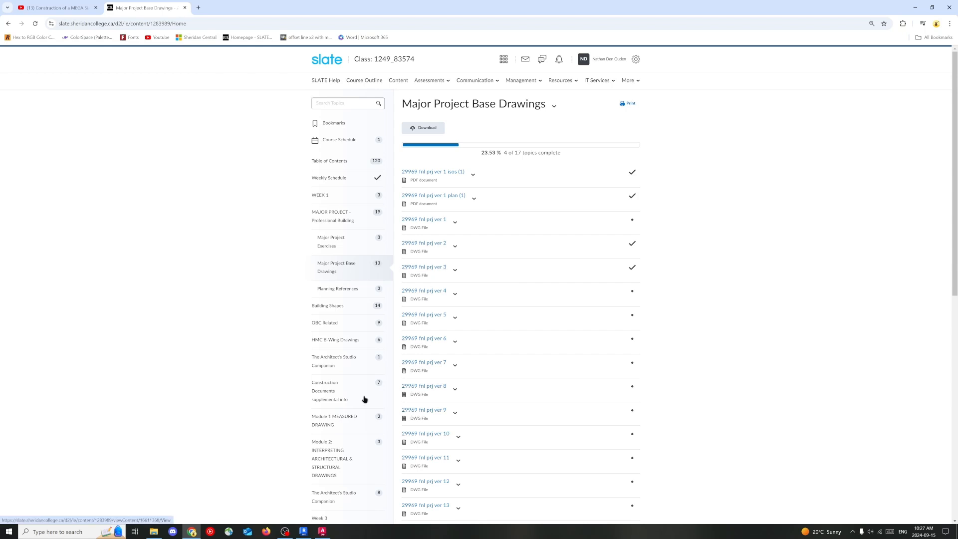
click(306, 532)
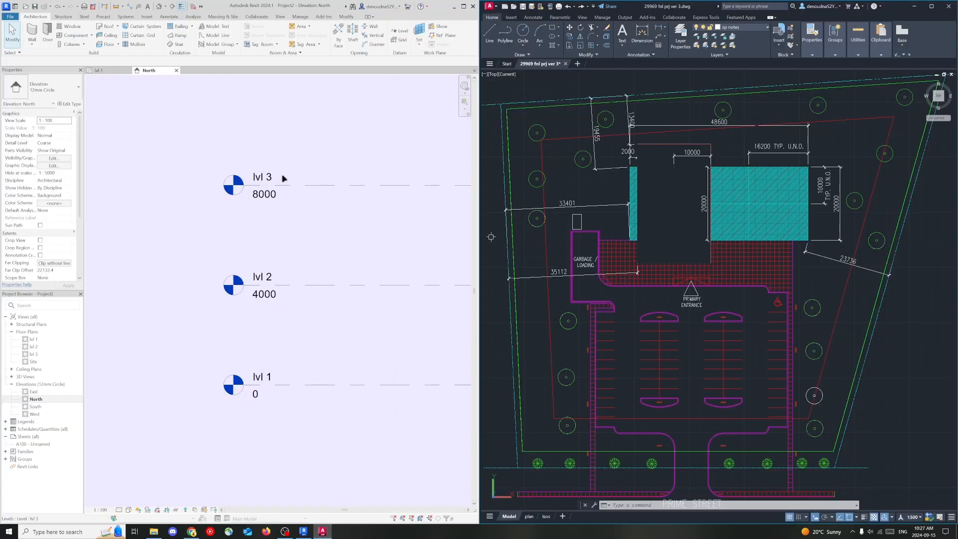
Step: View the lvl 1 and lvl 2 floor plans, ending with lvl 1 as the active view
click(98, 70)
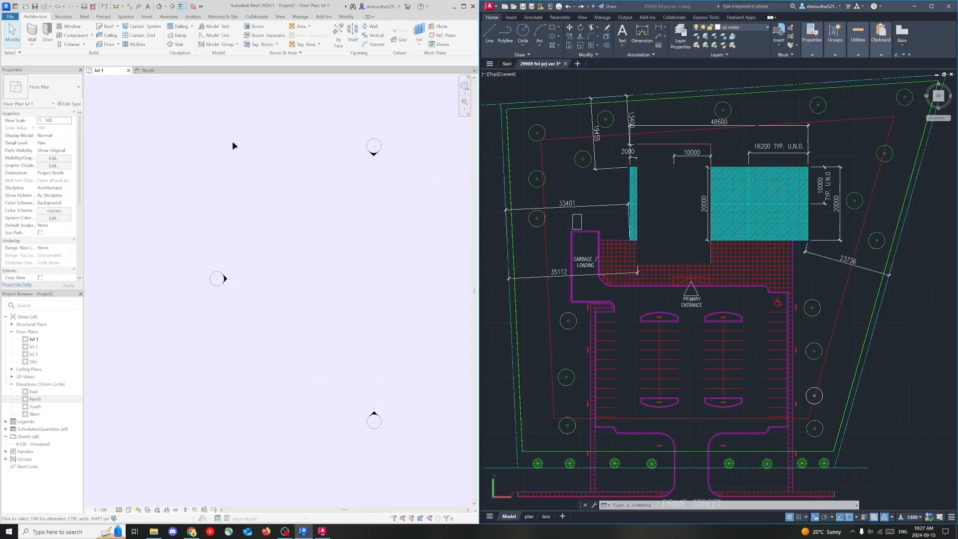
middle_drag(293, 225, 255, 215)
scroll(310, 219, down, 1)
double_click(33, 346)
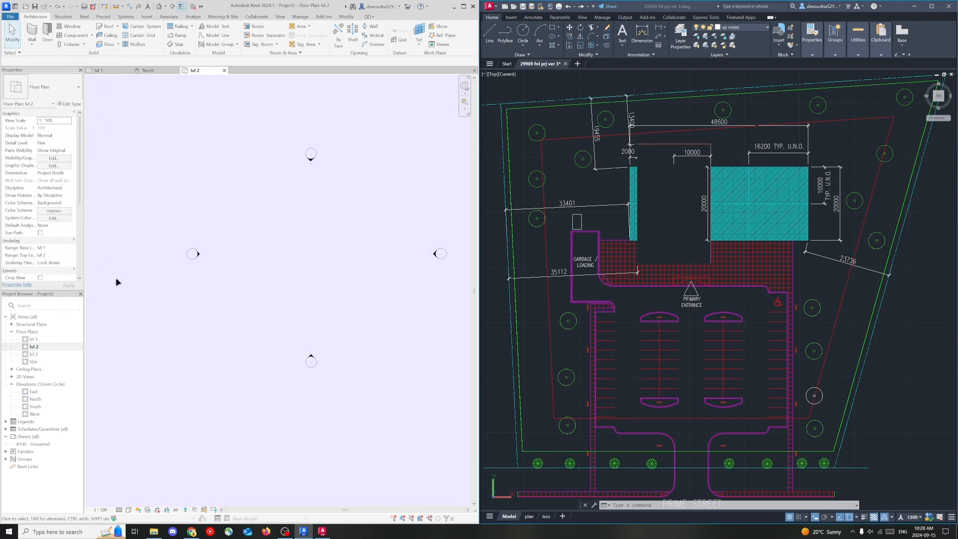
click(98, 70)
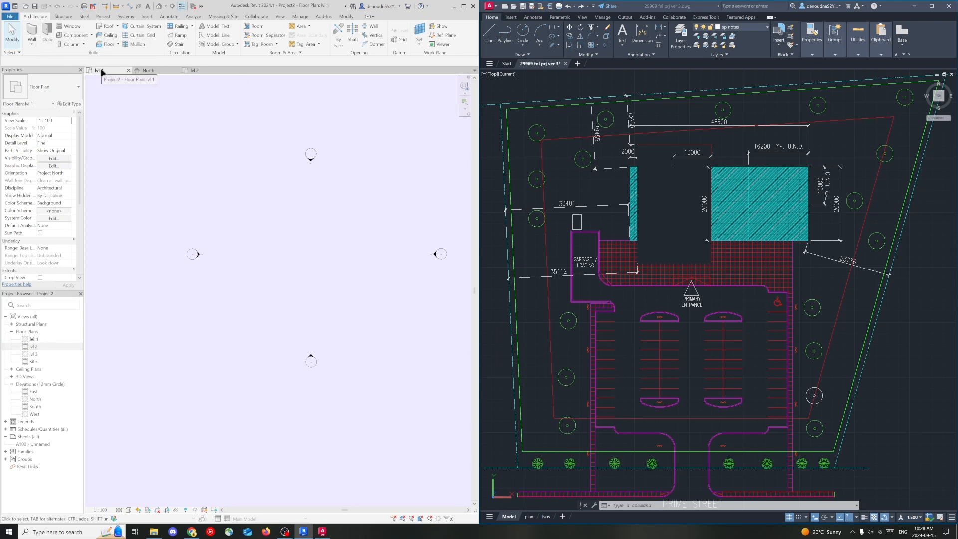
Step: Draw a rectangle of 8000 mm high walls about 20 m long between the elevation markers on lvl 1
click(33, 43)
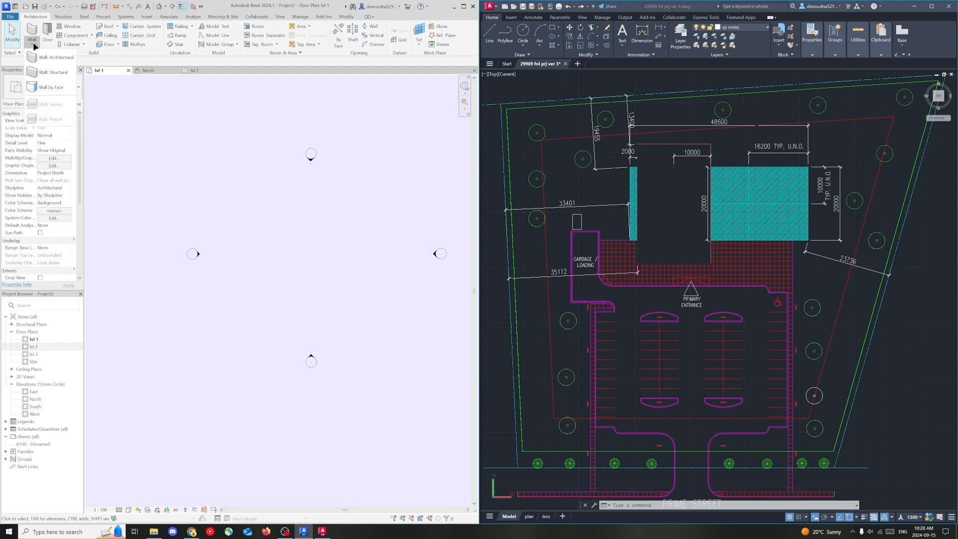
click(29, 41)
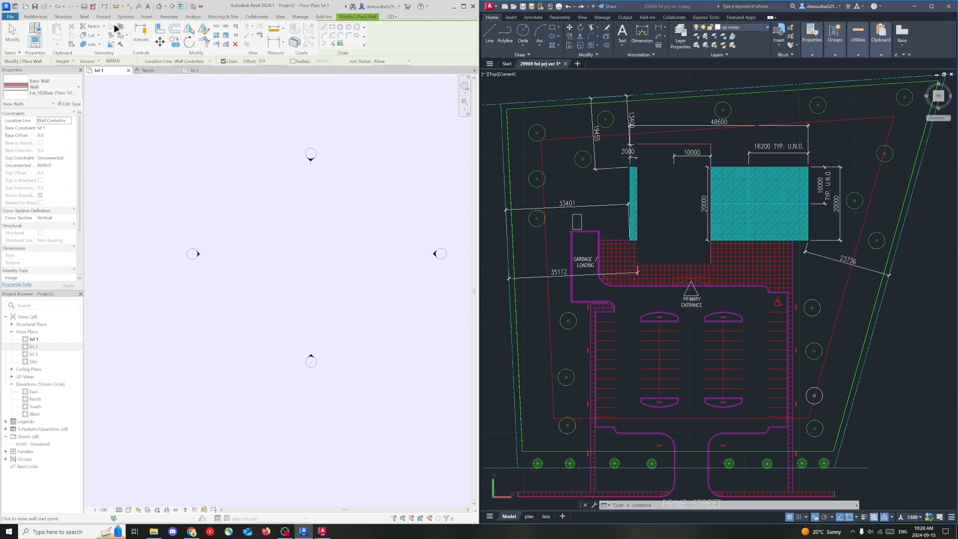
click(325, 30)
click(332, 27)
click(237, 207)
click(421, 281)
key(Escape)
key(Escape)
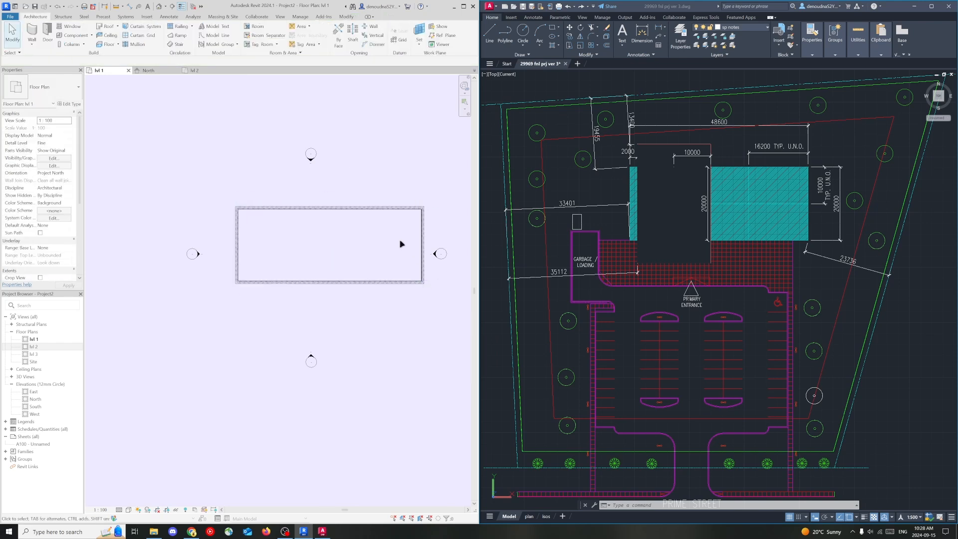
Step: Duplicate the type of the rectangle's north wall on lvl 1 under the name Studio 3 MP exterior
middle_drag(379, 237, 350, 235)
scroll(350, 235, down, 1)
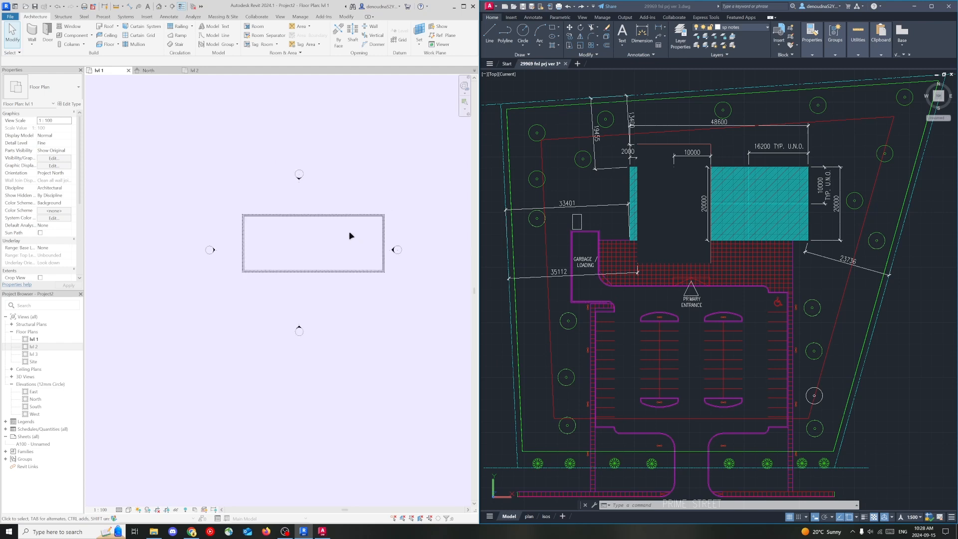
click(250, 216)
click(285, 228)
drag(234, 211, 340, 260)
click(284, 216)
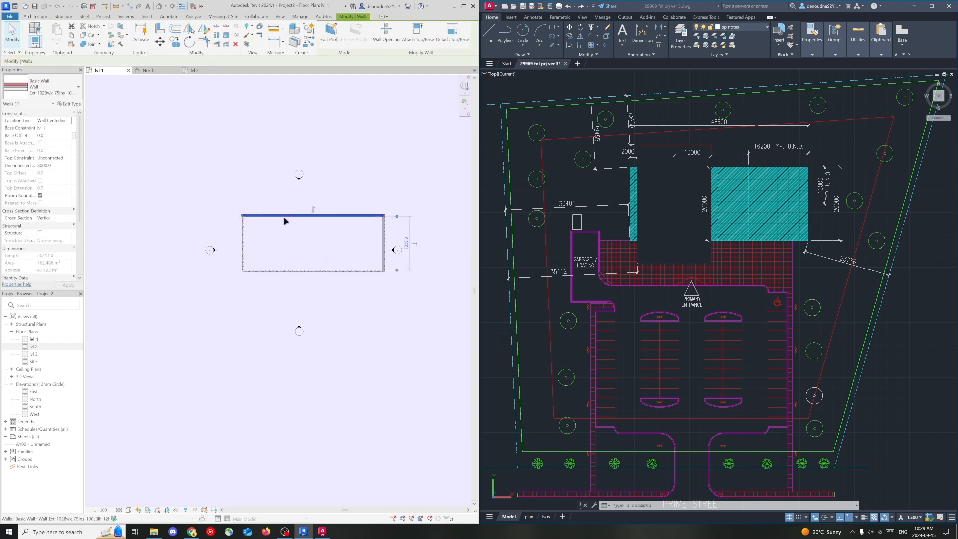
click(48, 80)
click(47, 80)
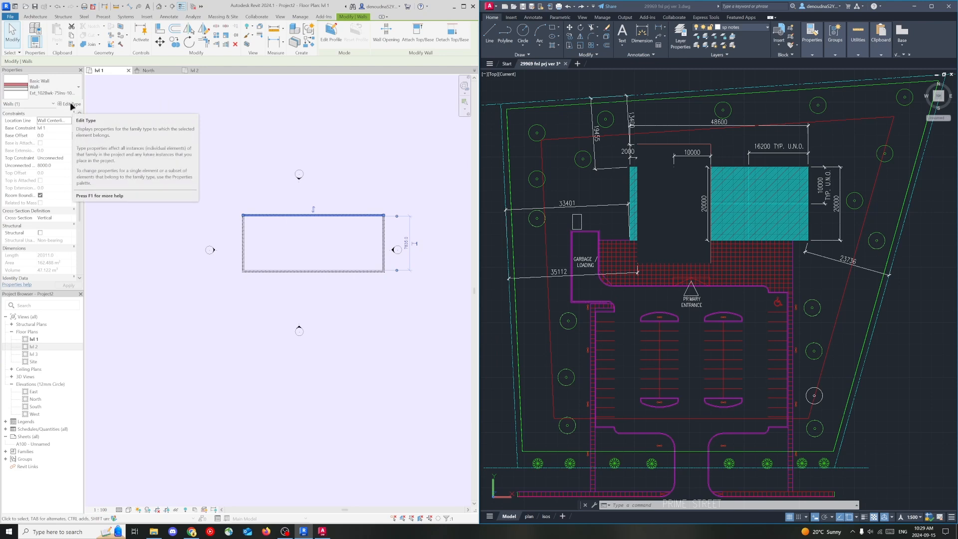
click(71, 104)
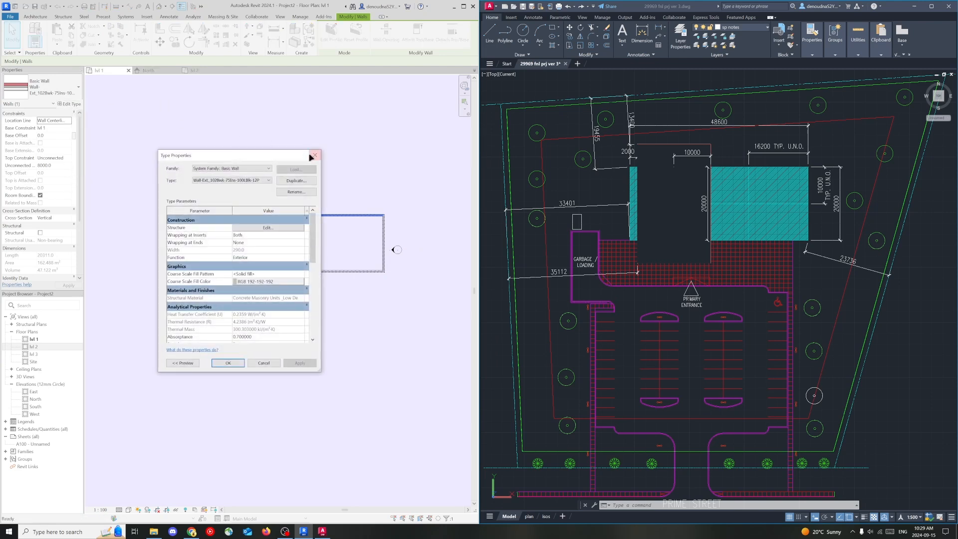
click(296, 180)
text(S)
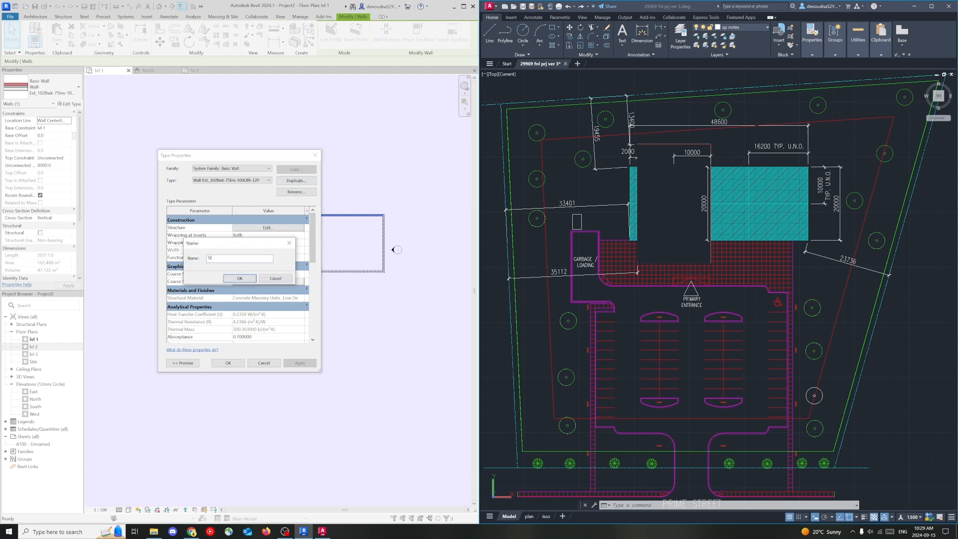
click(285, 531)
click(357, 444)
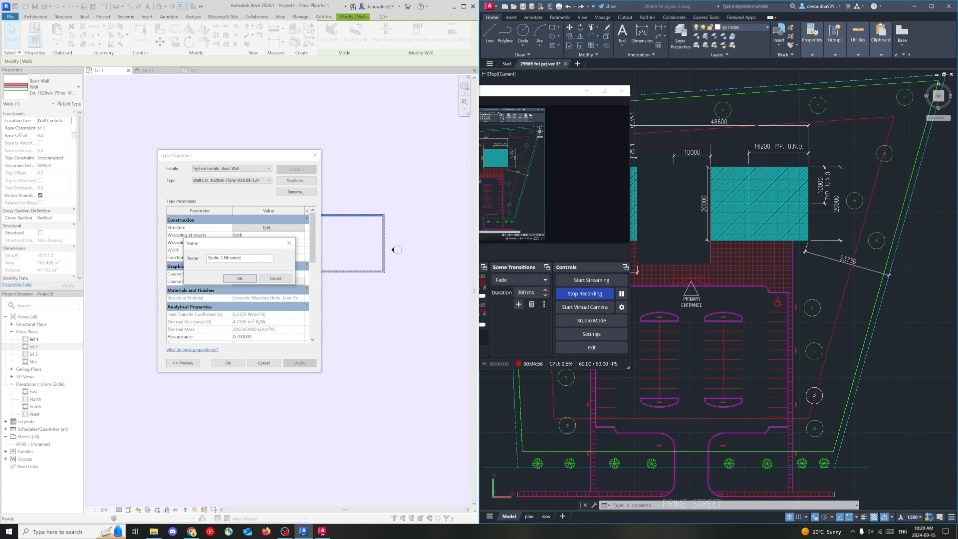
click(239, 279)
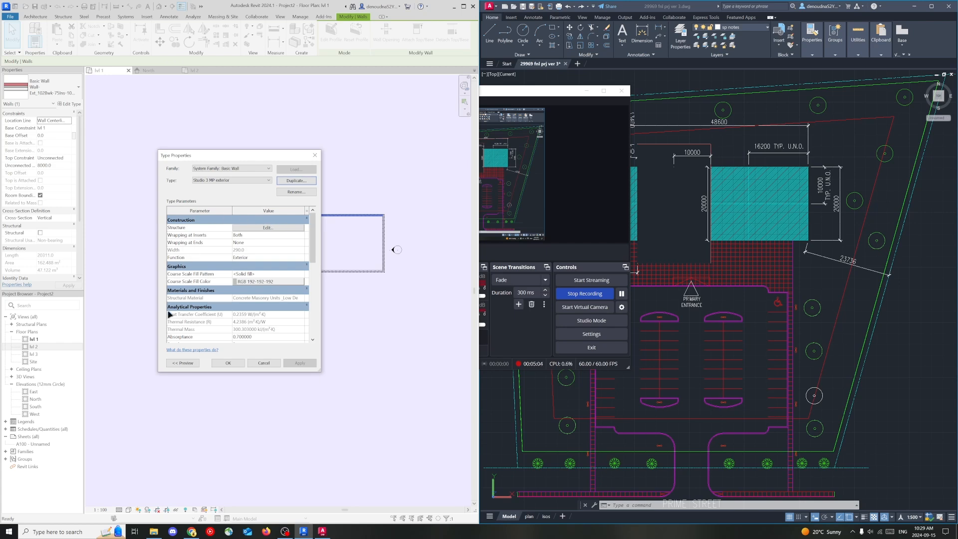
Step: Remove the brick finish, fiberglass thermal and plaster finish layers from the Studio 3 MP exterior wall structure
scroll(308, 253, down, 3)
scroll(307, 253, up, 3)
click(251, 228)
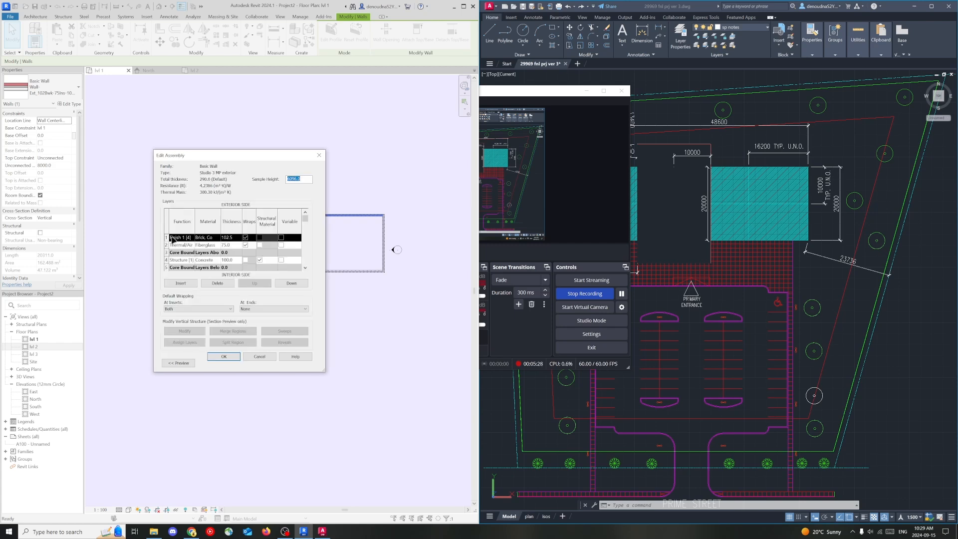
scroll(202, 242, down, 1)
drag(304, 266, 306, 221)
click(228, 238)
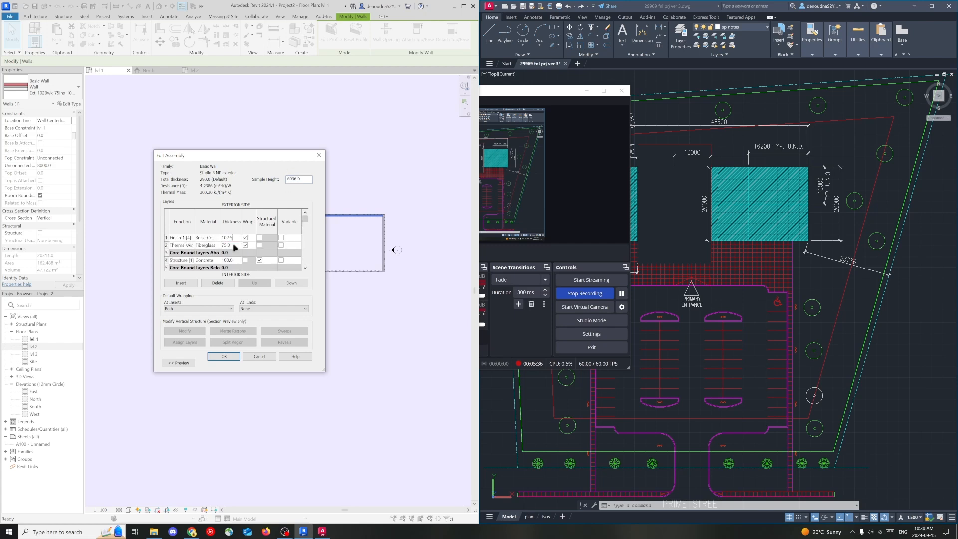
scroll(234, 256, down, 2)
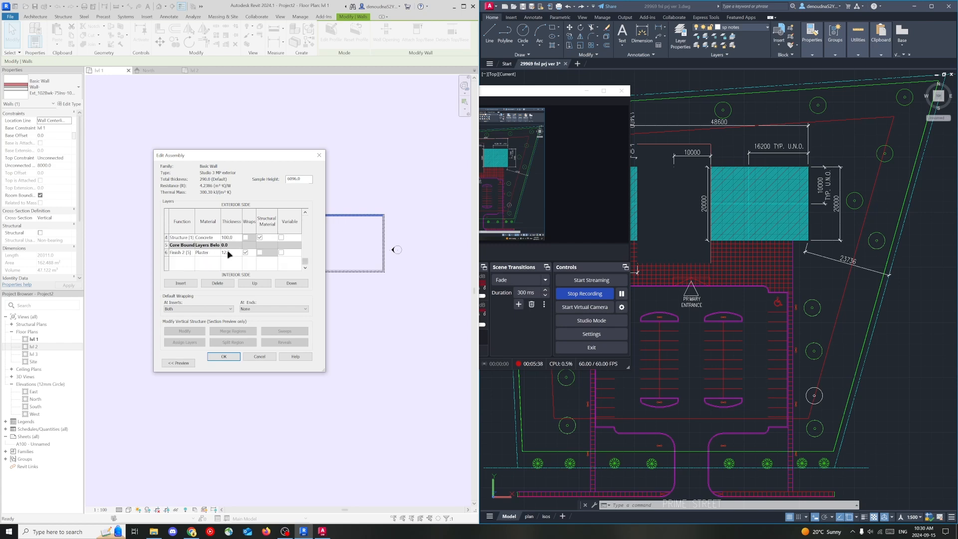
scroll(228, 254, up, 2)
click(167, 238)
click(215, 283)
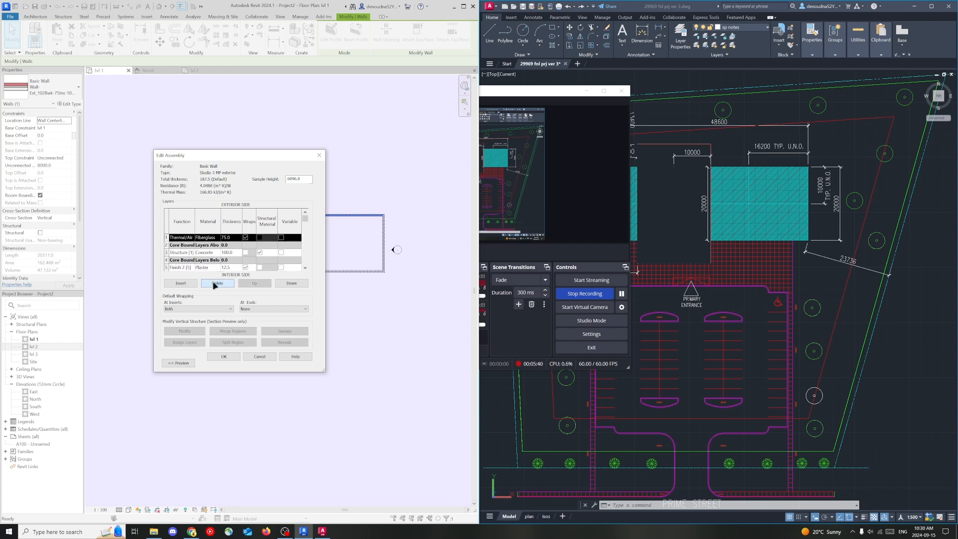
click(216, 284)
click(167, 259)
click(217, 284)
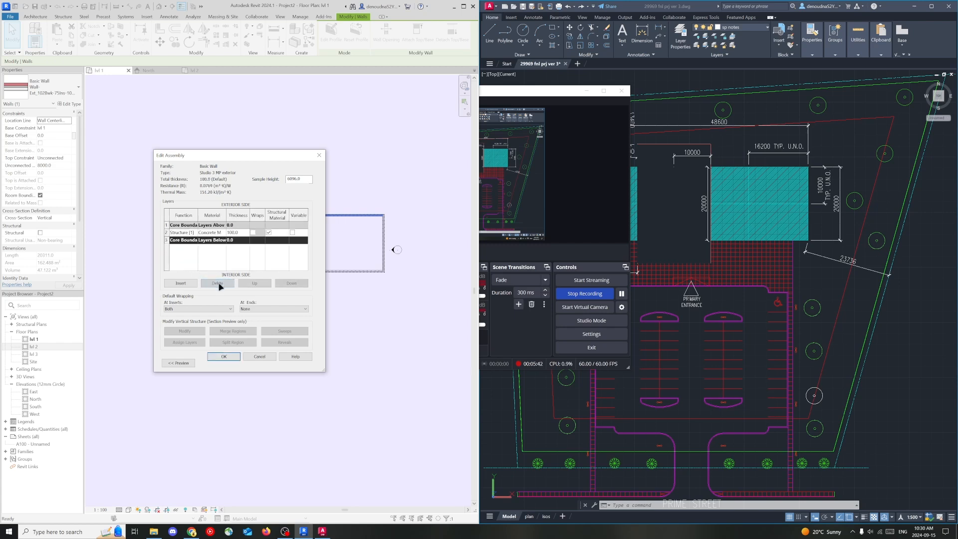
Step: Set the thickness of the remaining concrete structure layer to 300 and accept the wall type changes
click(207, 233)
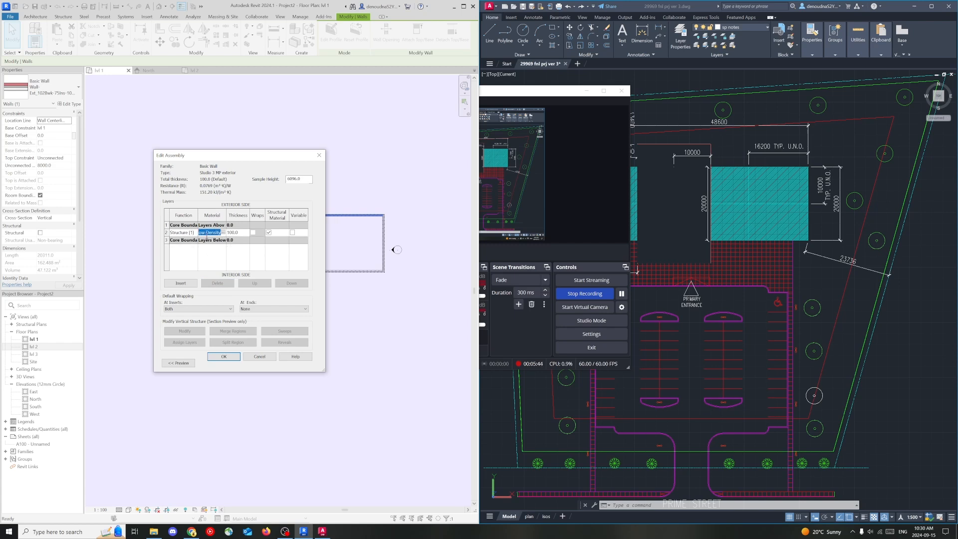
click(235, 233)
double_click(235, 233)
click(230, 255)
click(242, 234)
click(242, 235)
click(229, 357)
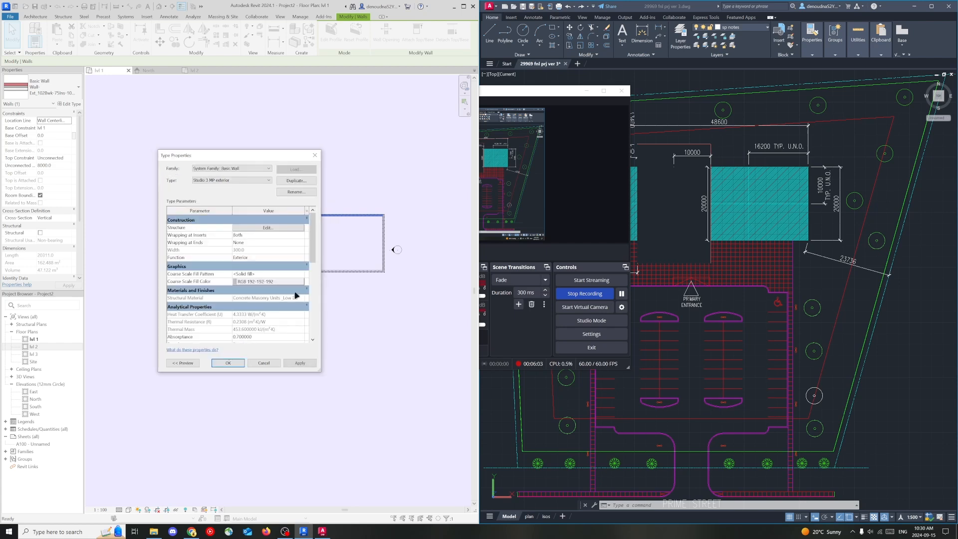
click(227, 365)
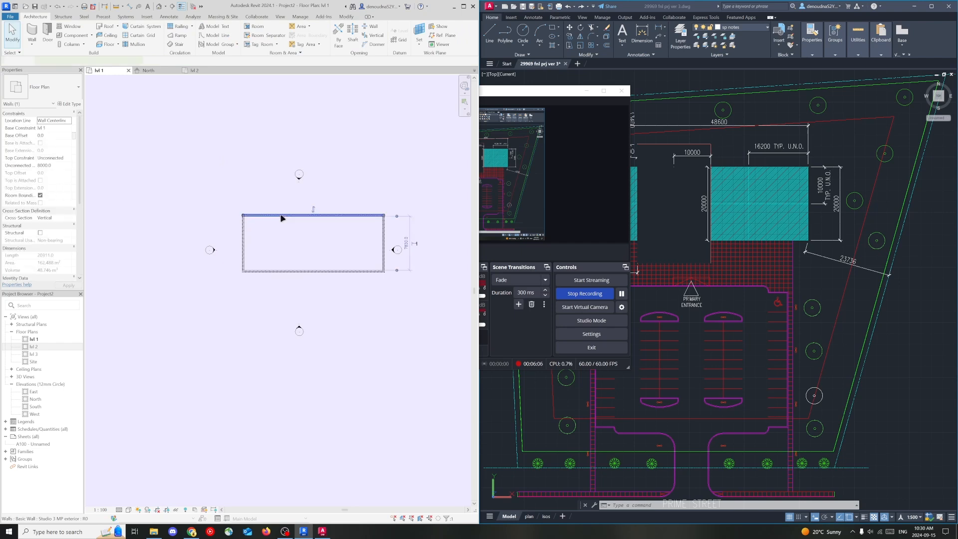
Step: Assign the Studio 3 MP exterior type to all four walls of the rectangle
drag(222, 193, 392, 294)
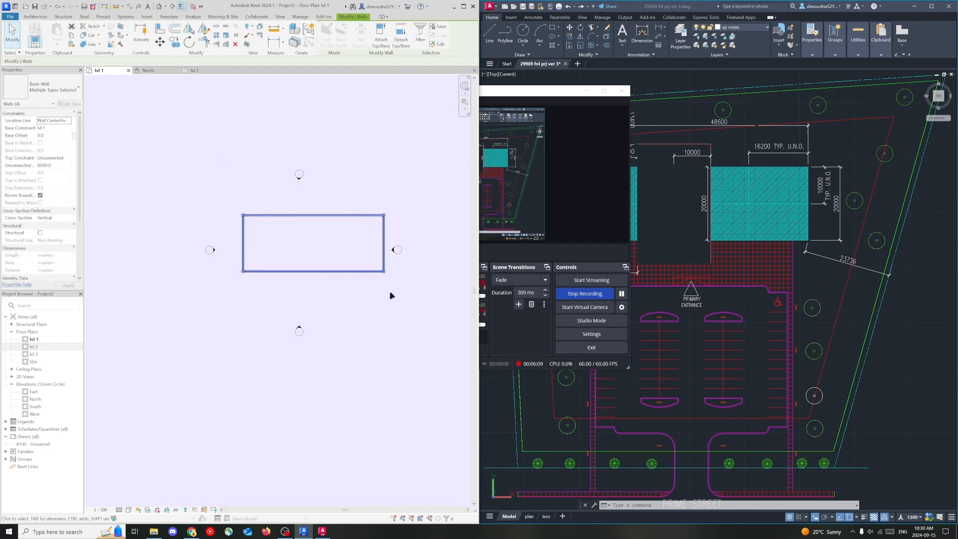
click(70, 95)
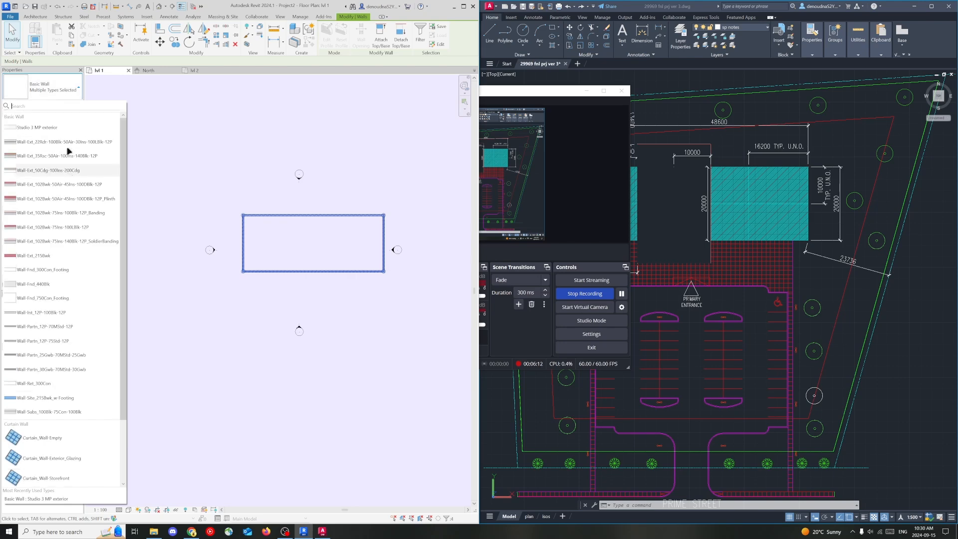
scroll(63, 174, down, 2)
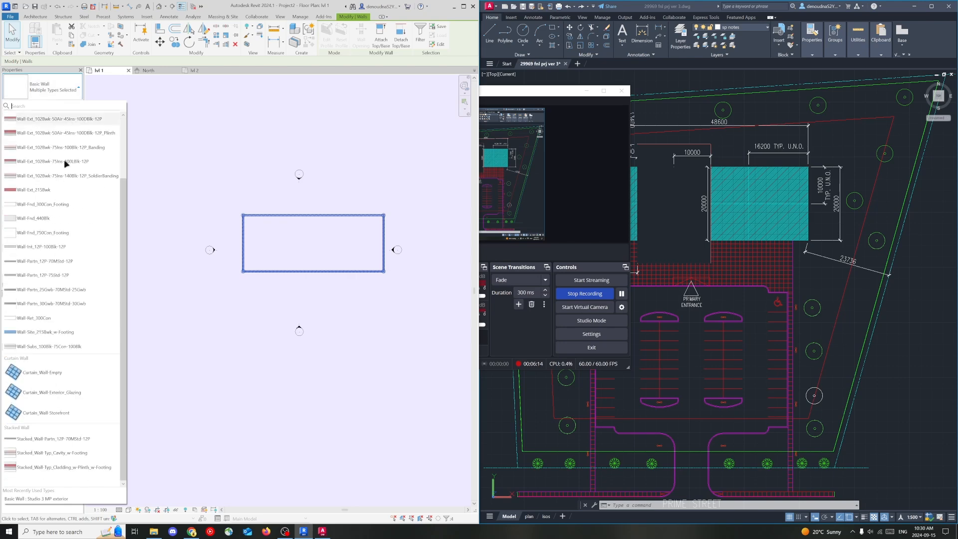
scroll(50, 217, up, 2)
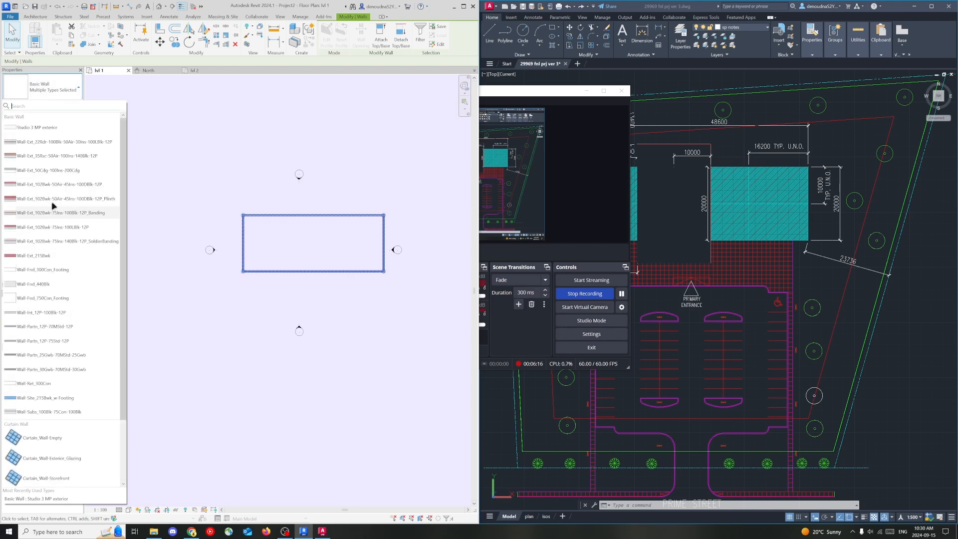
scroll(54, 205, down, 2)
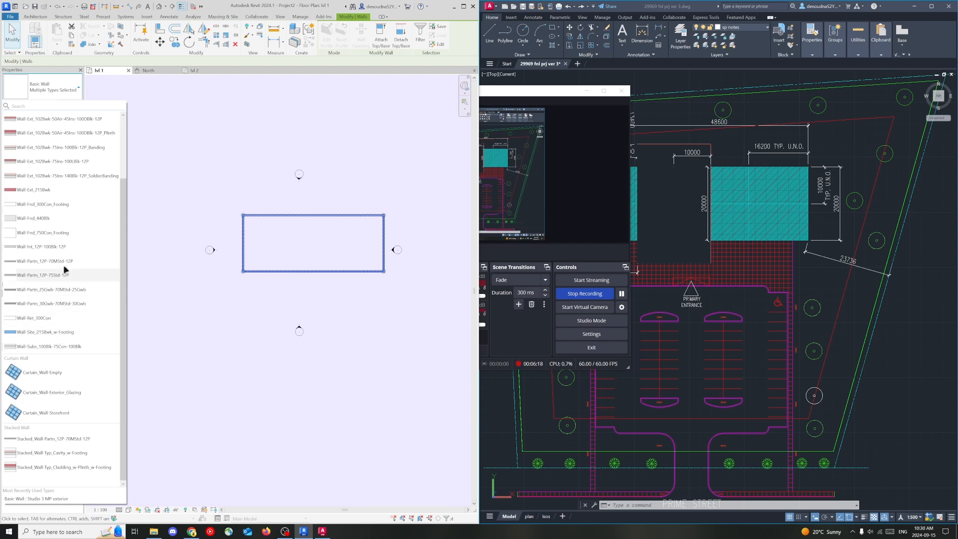
scroll(65, 199, up, 3)
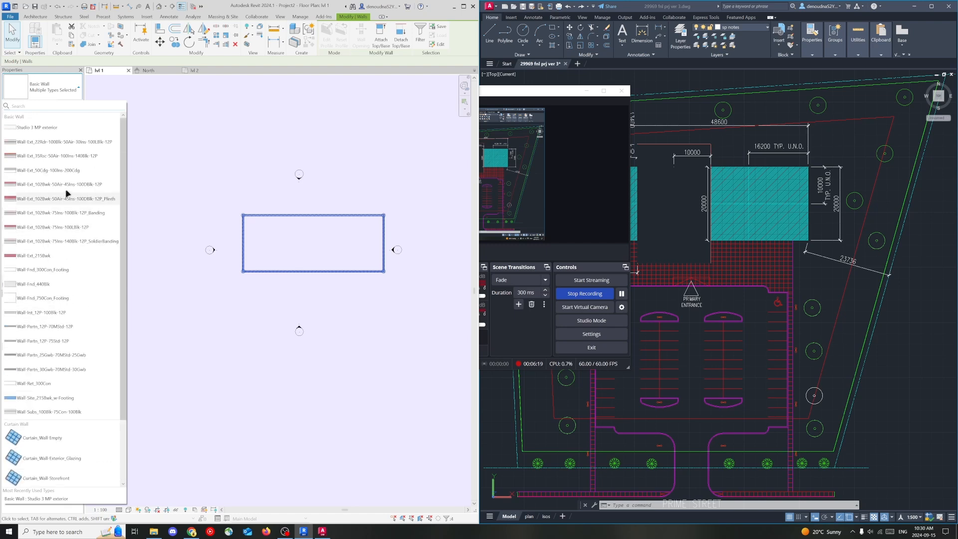
click(68, 128)
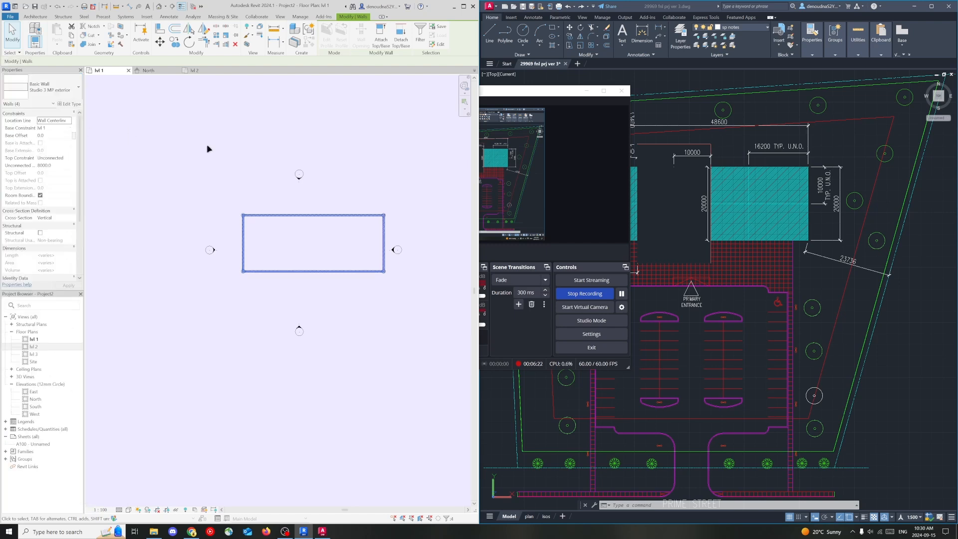
click(312, 245)
Step: Check the individual walls' type on lvl 1 and examine the wall rectangle from an angled view in 3D
scroll(318, 231, up, 2)
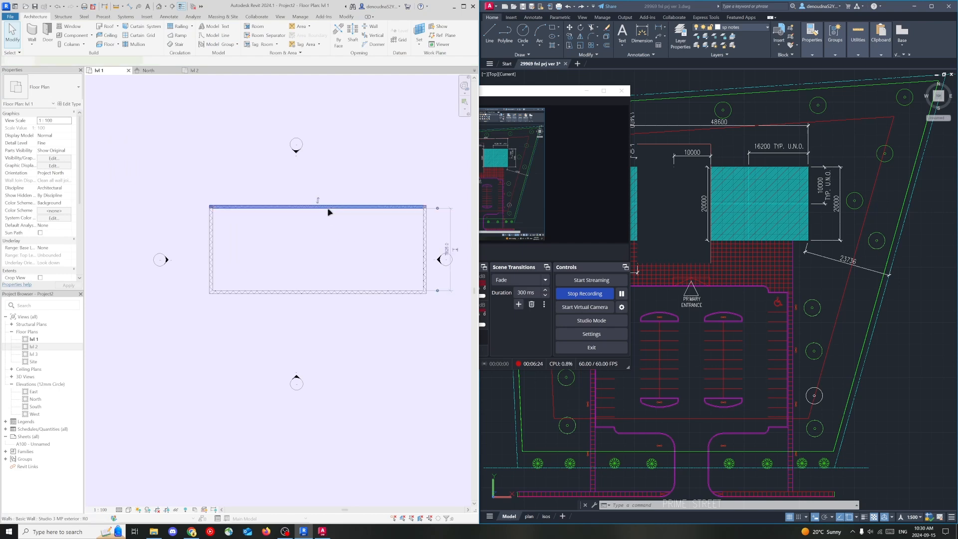
click(213, 240)
click(273, 291)
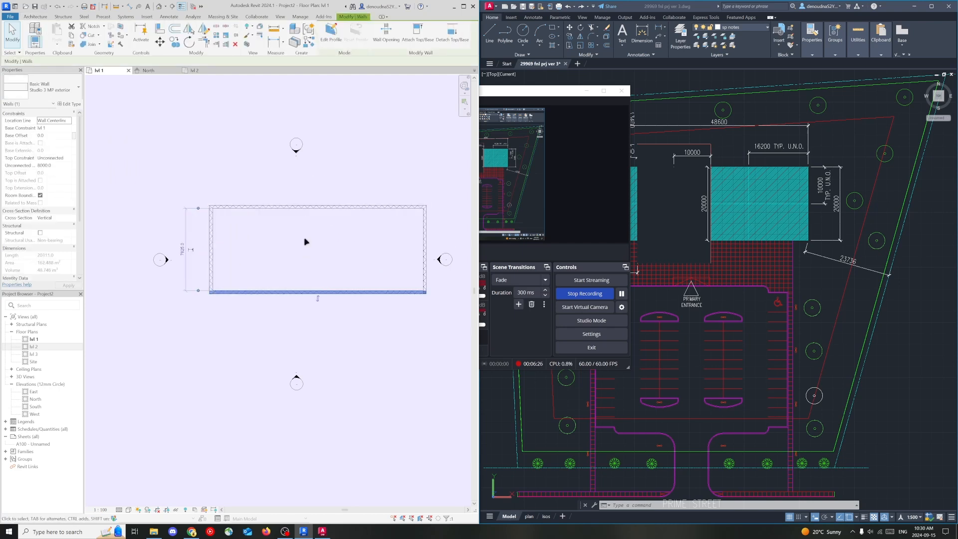
click(234, 157)
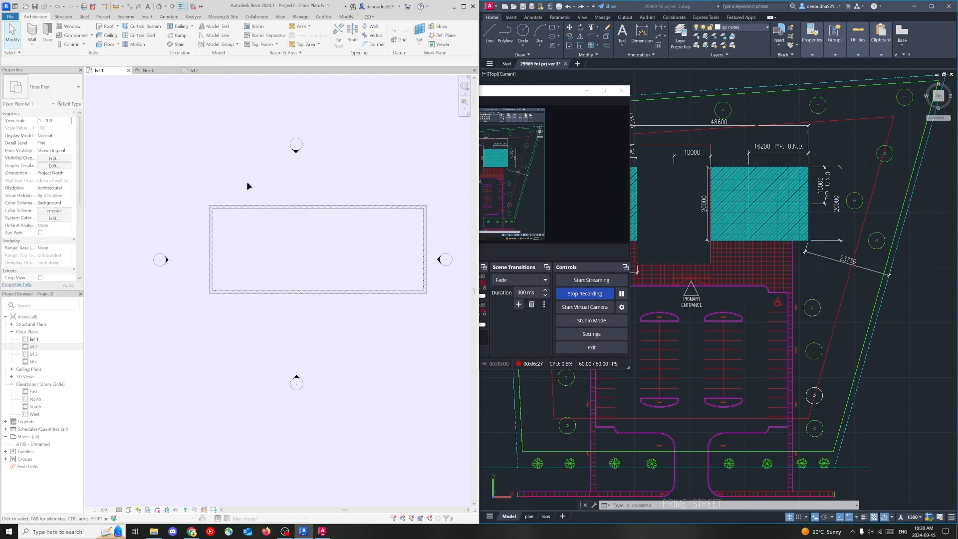
click(251, 209)
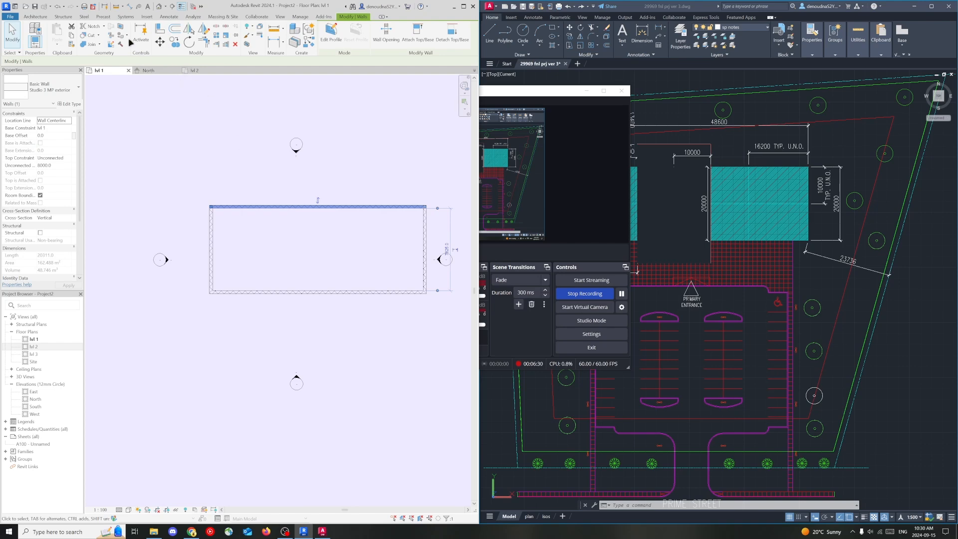
click(157, 7)
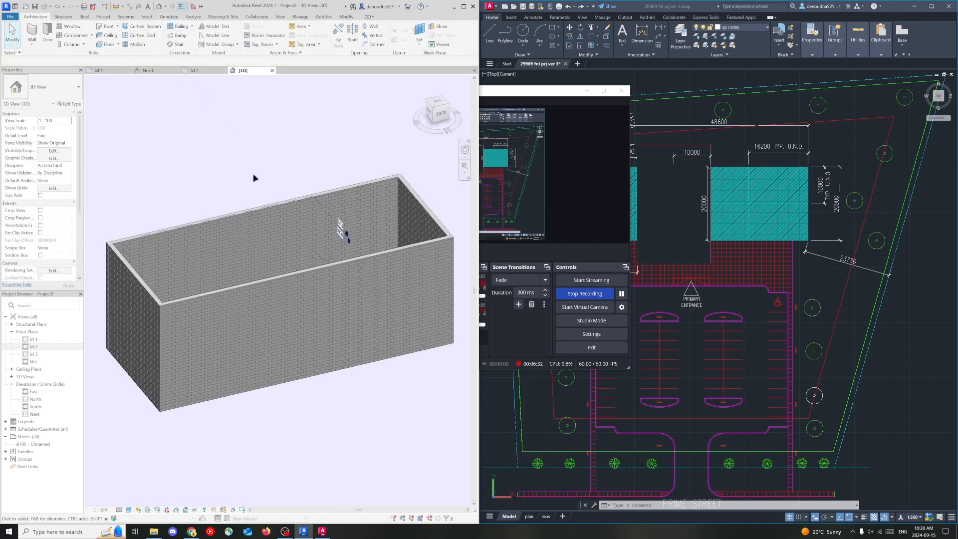
middle_drag(205, 171, 223, 152)
mouse_move(440, 119)
mouse_down()
mouse_move(127, 111)
mouse_move(462, 112)
mouse_move(397, 107)
mouse_move(425, 125)
mouse_move(418, 113)
mouse_up()
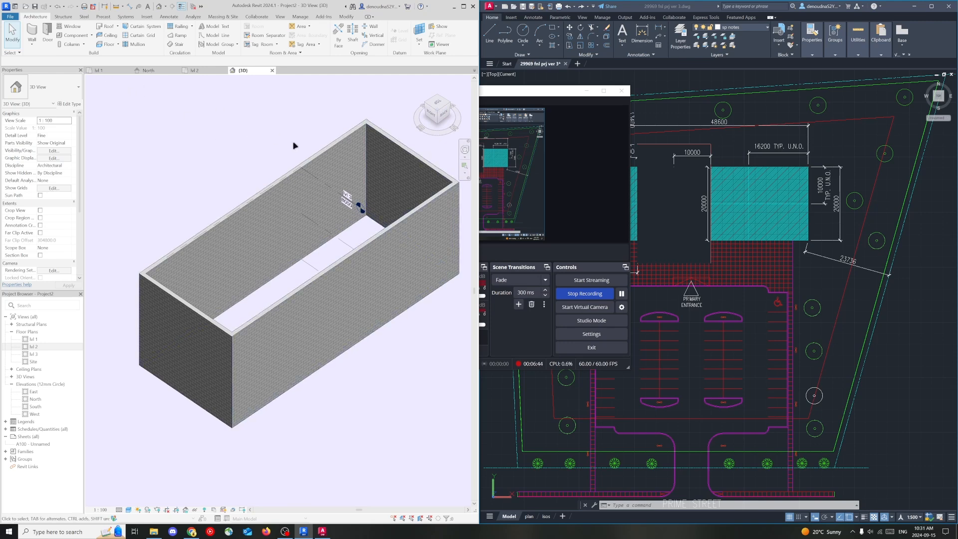
Step: Set the top constraint of all four walls on lvl 1 to Up to level: lvl 2
click(102, 71)
drag(196, 193, 428, 318)
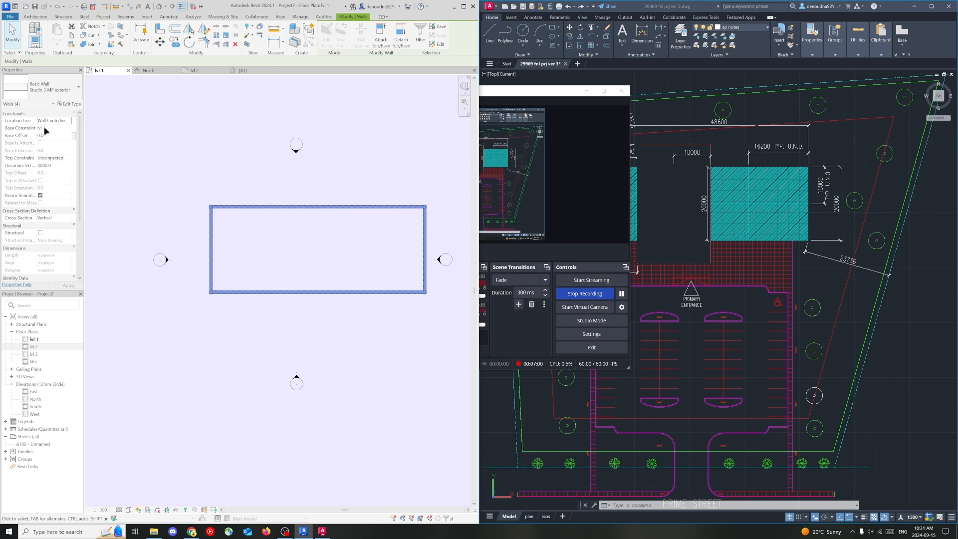
click(70, 159)
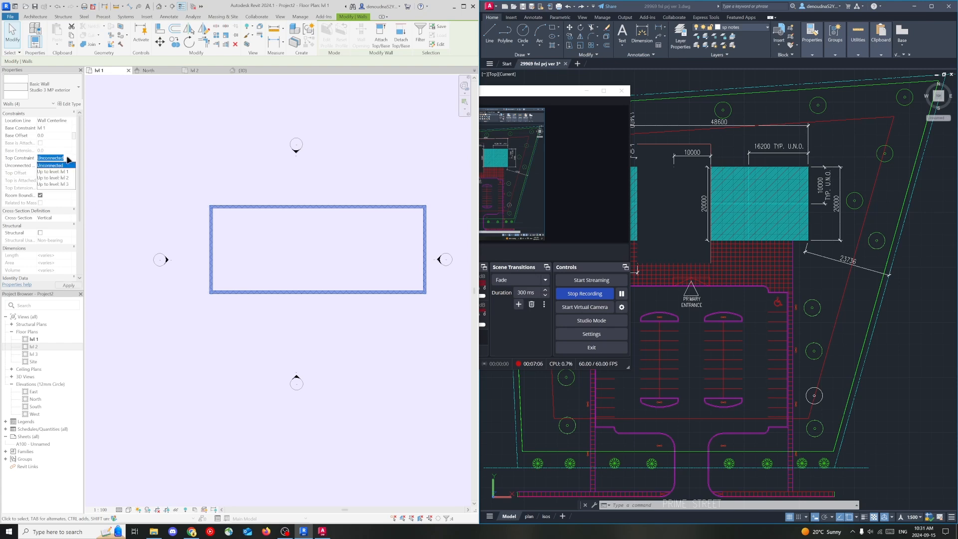
click(68, 159)
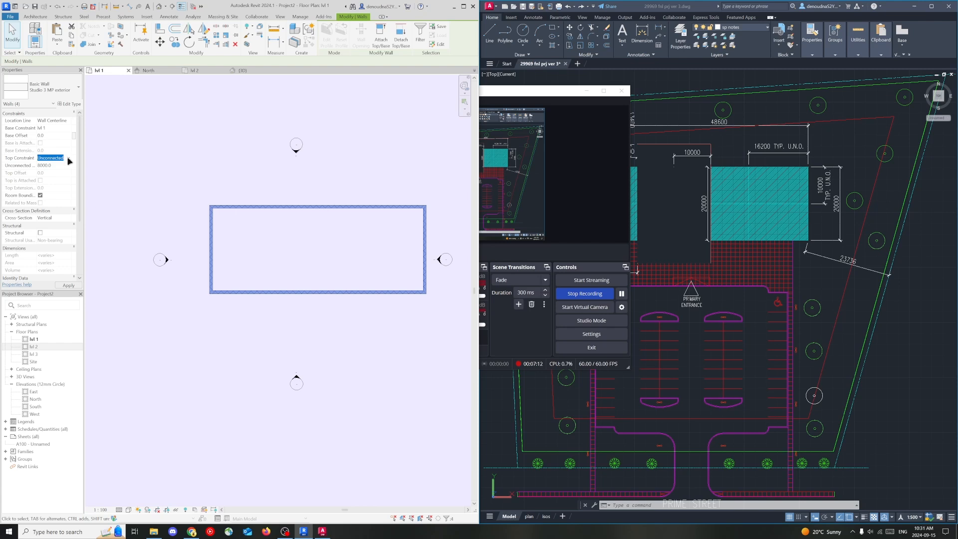
click(69, 159)
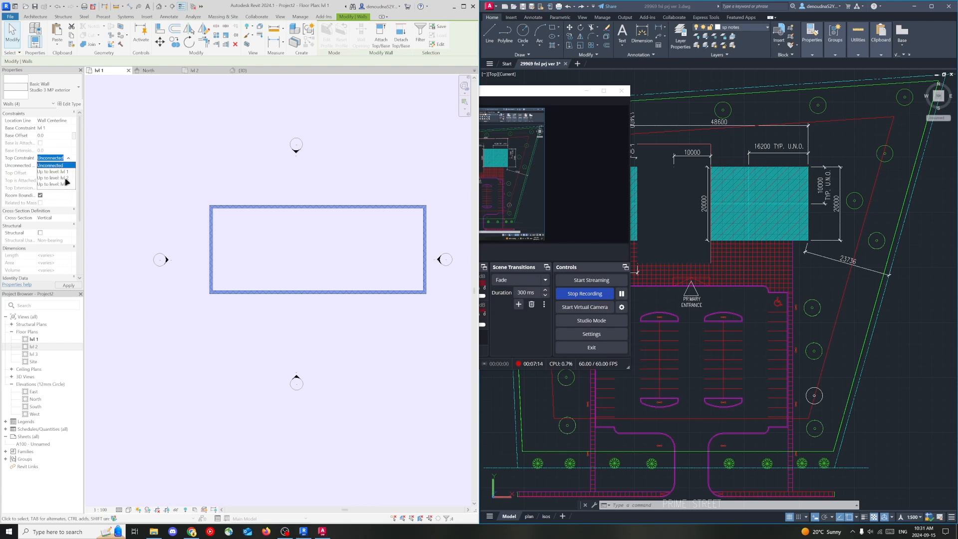
click(65, 178)
click(129, 151)
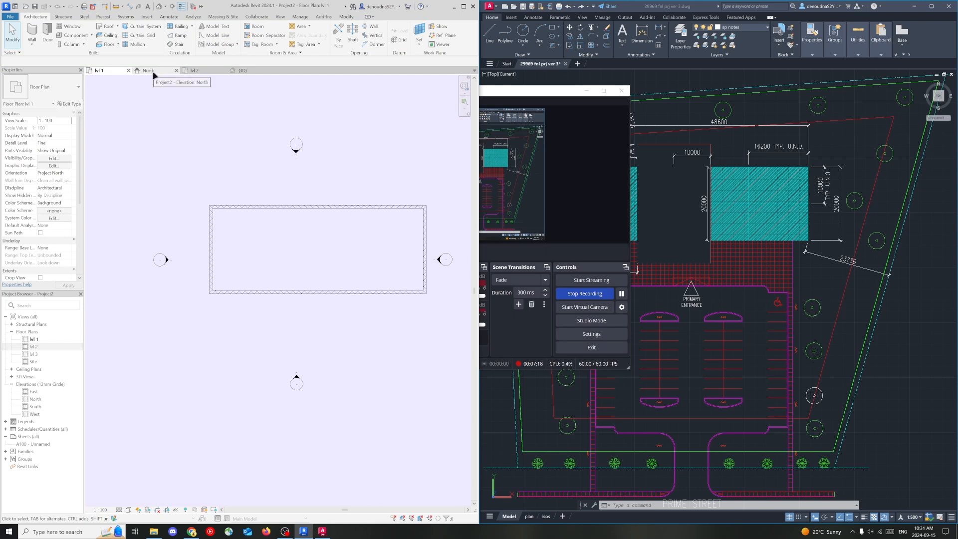
Step: Examine the walls' height against the lvl 2 and lvl 3 lines in the 3D view
click(239, 71)
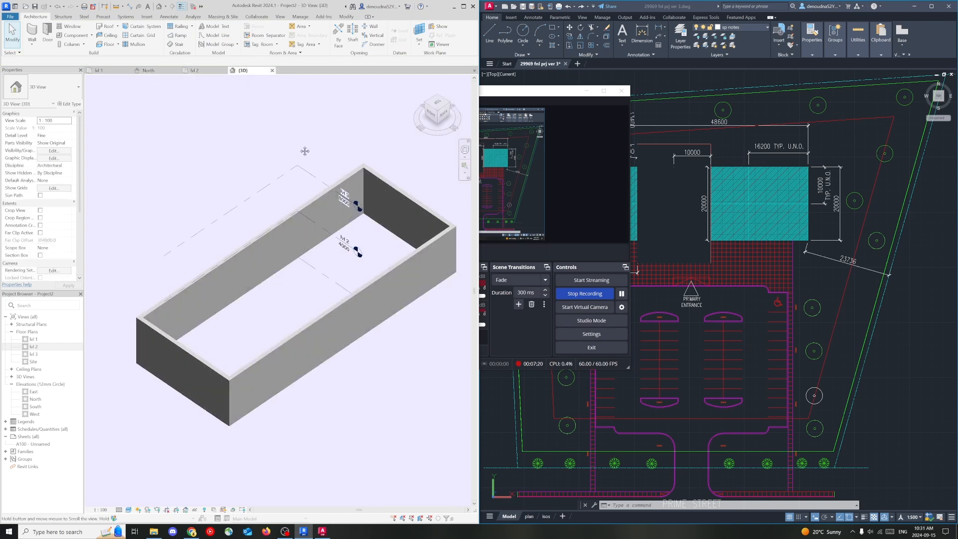
click(430, 113)
shift+middle_drag(458, 501, 427, 125)
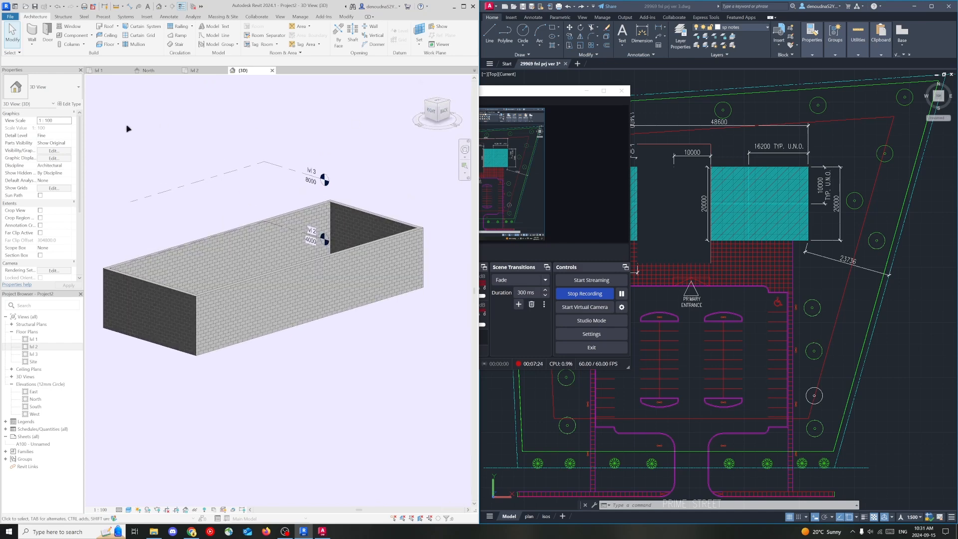
Step: Set lvl 2's elevation to 7000 in the North elevation and check the walls' height in the 3D view
click(149, 70)
click(268, 270)
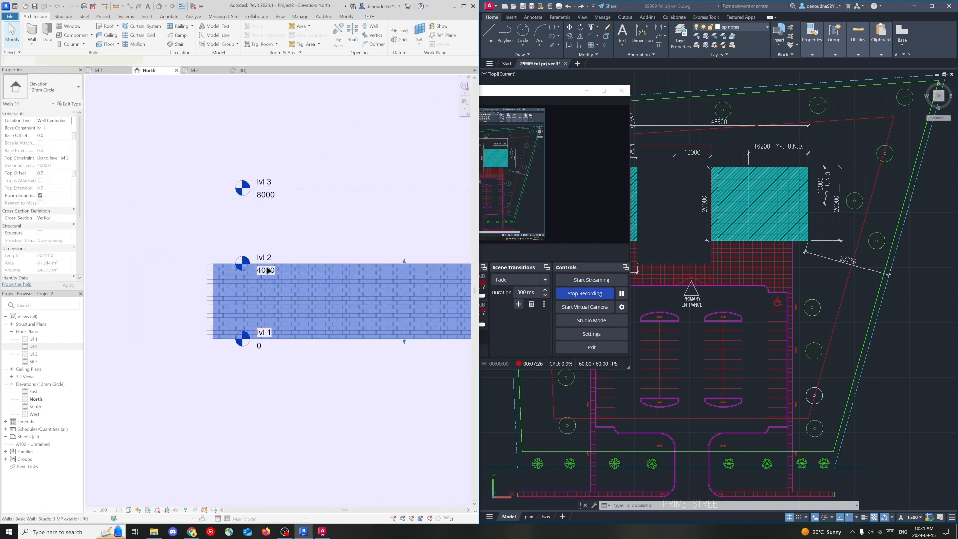
double_click(267, 268)
click(322, 44)
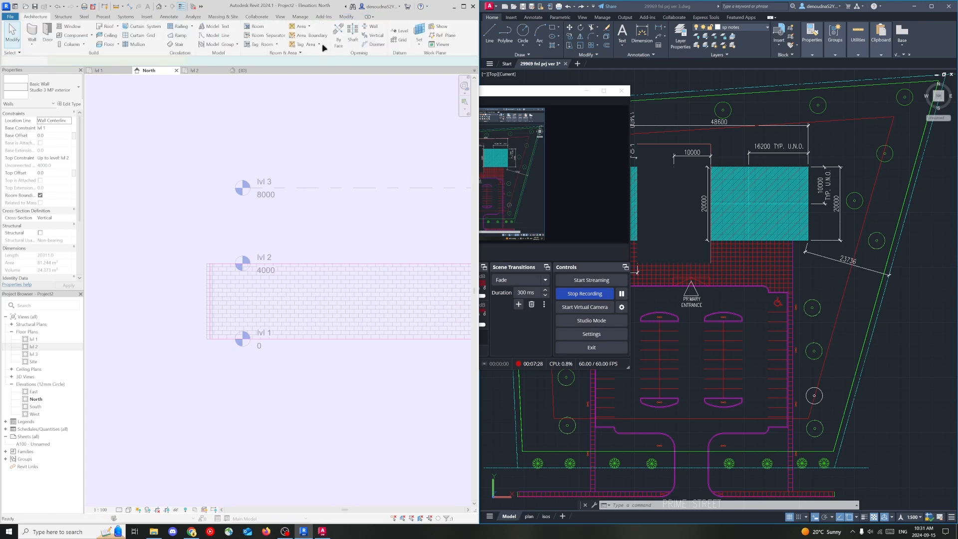
middle_drag(351, 242, 278, 216)
click(278, 216)
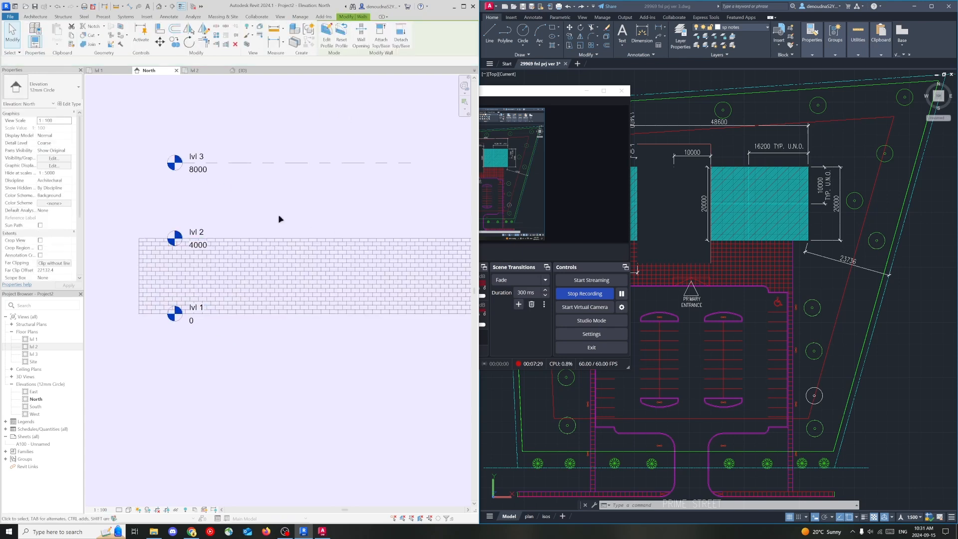
click(192, 245)
click(195, 245)
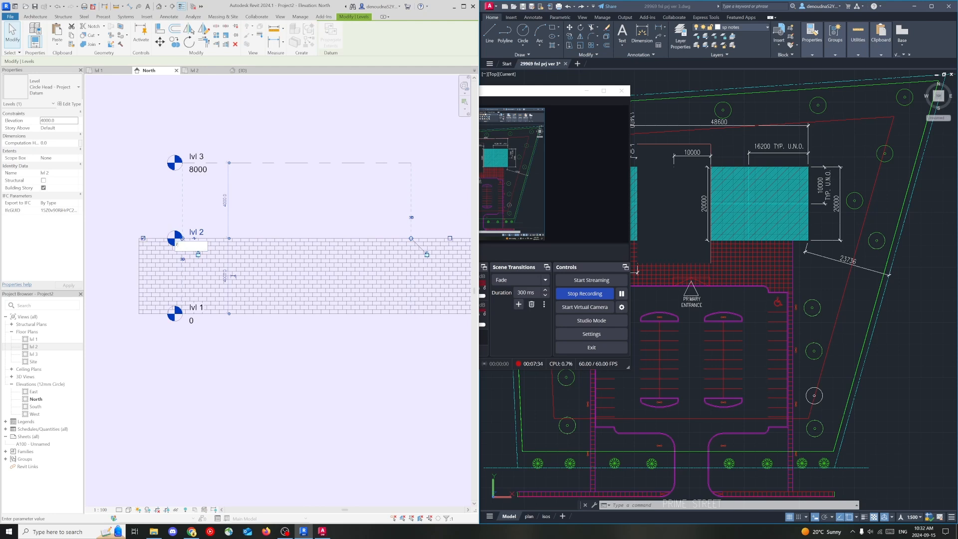
text(7000)
key(Return)
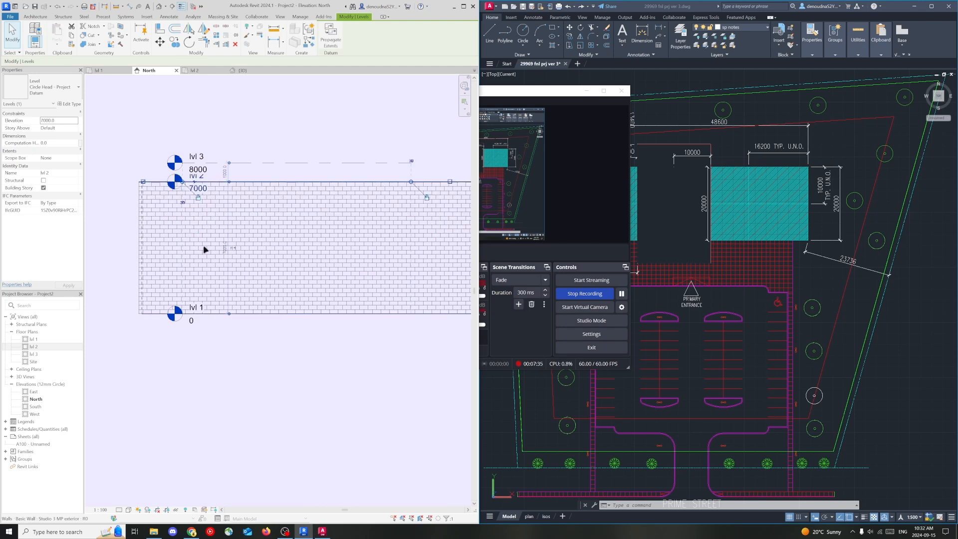
click(228, 122)
click(242, 70)
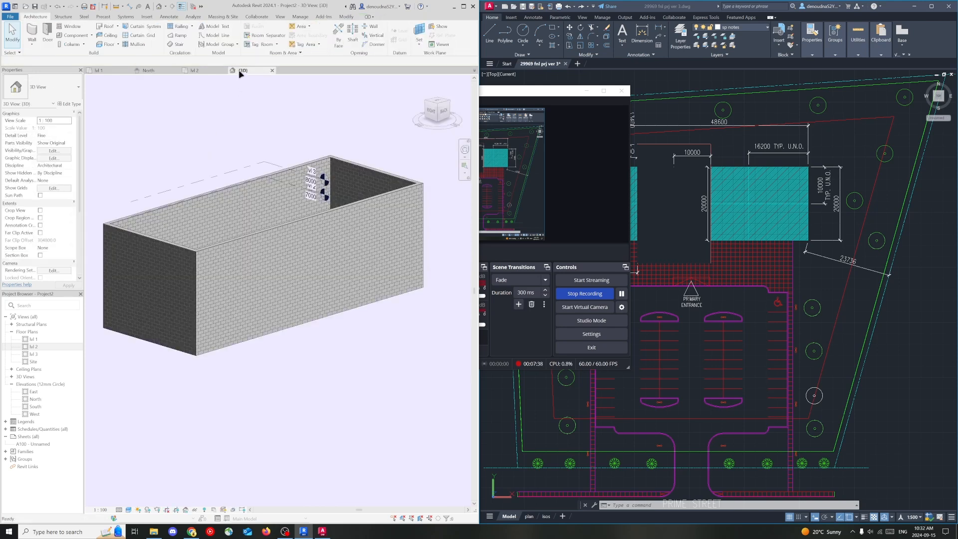
click(461, 123)
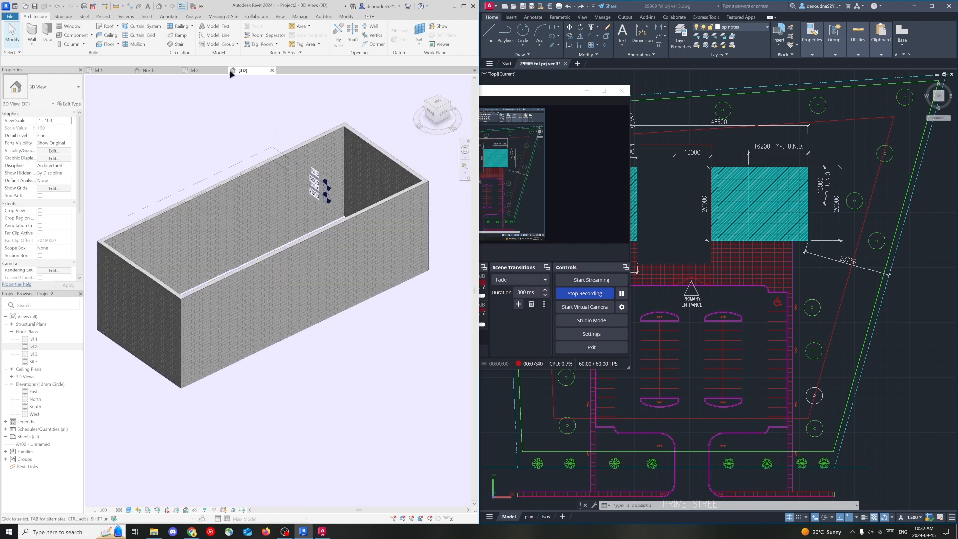
Step: Set lvl 2's elevation back to 4000 in the North elevation and check the walls again in 3D
click(145, 71)
click(197, 181)
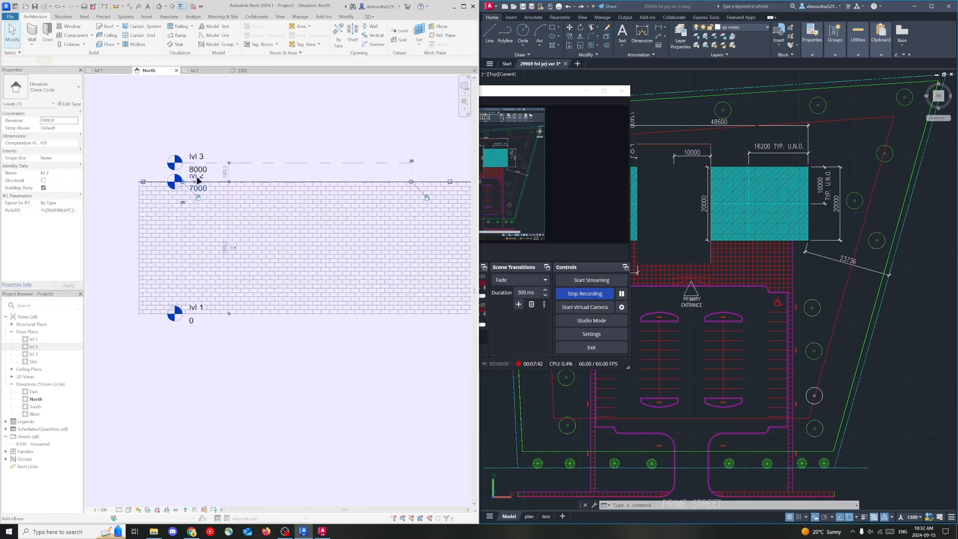
click(198, 188)
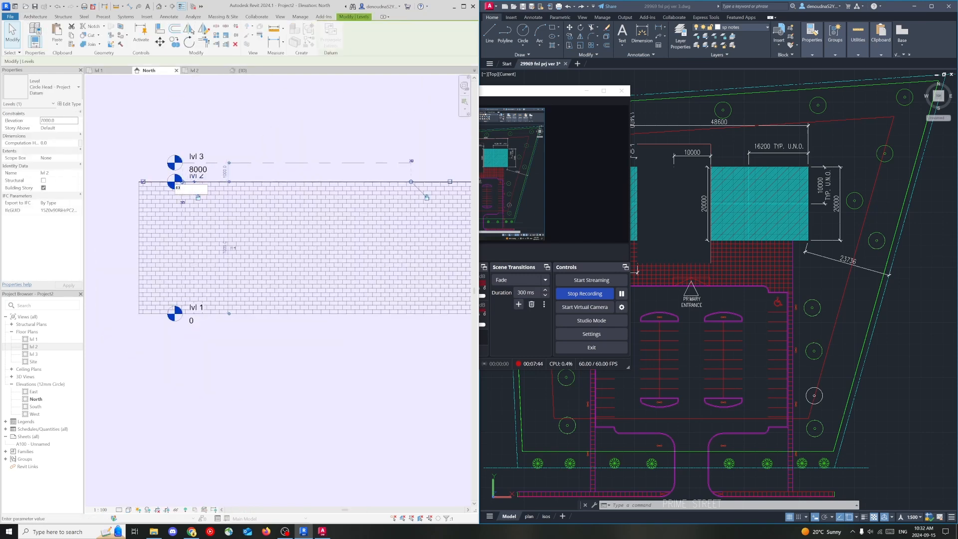
text(4000)
key(Return)
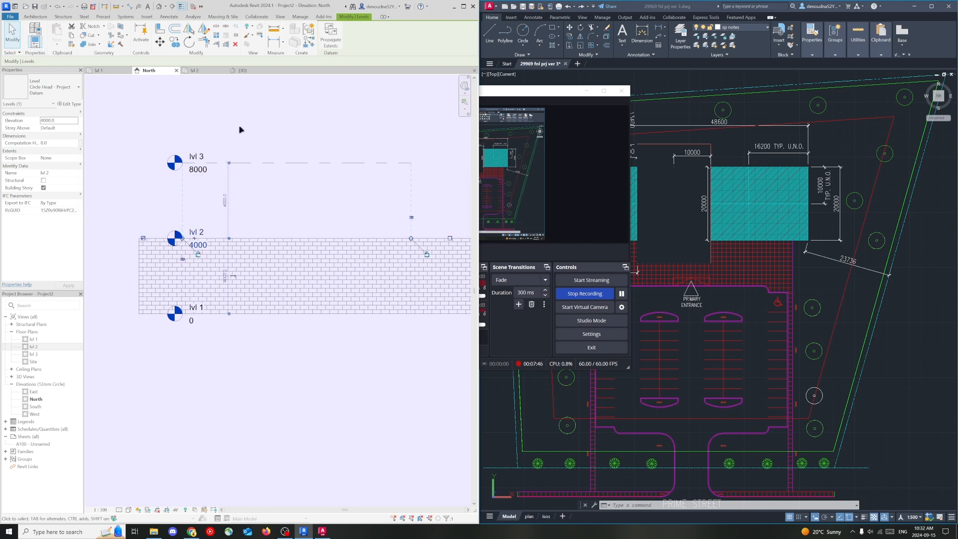
click(246, 126)
click(238, 70)
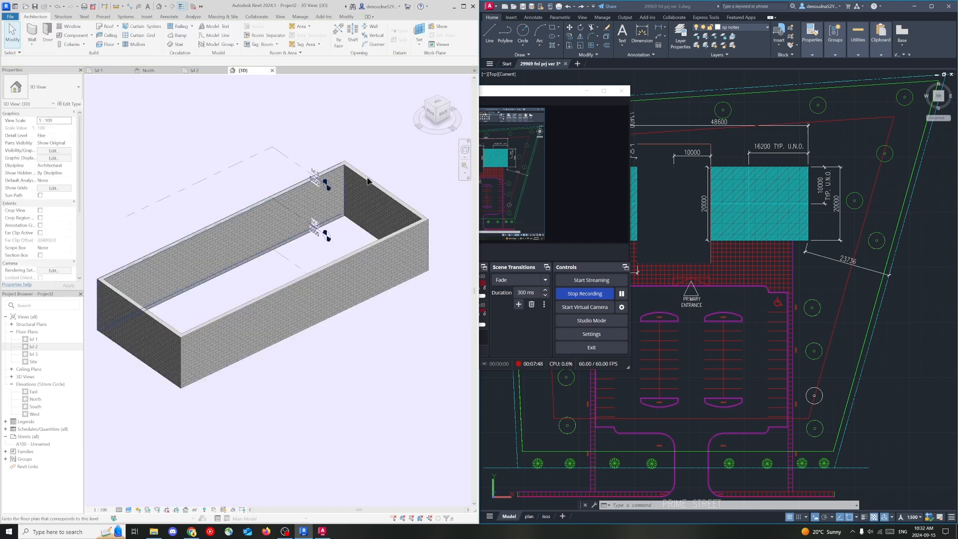
Step: On the lvl 1 plan, measure the rectangle's length between outer faces using the west wall's temporary dimension
click(108, 71)
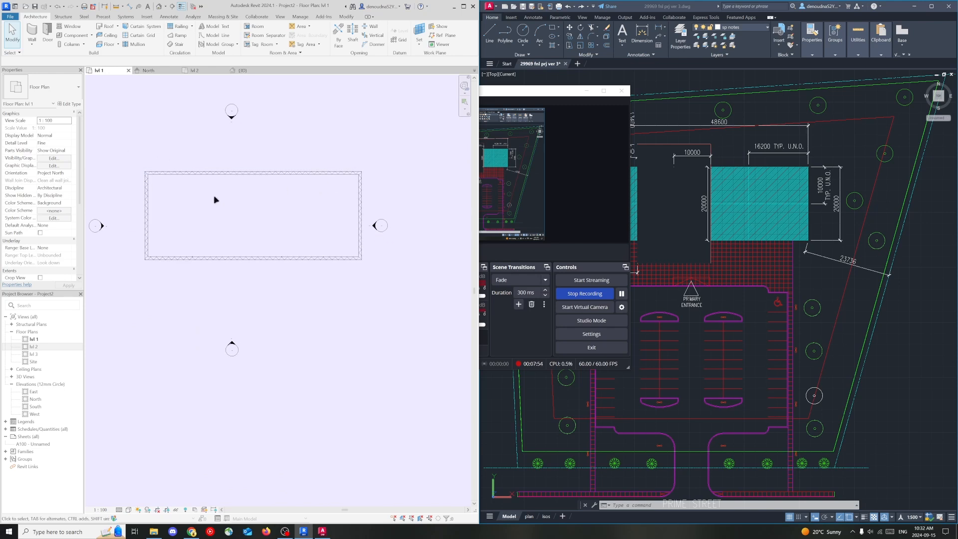
click(586, 91)
click(145, 203)
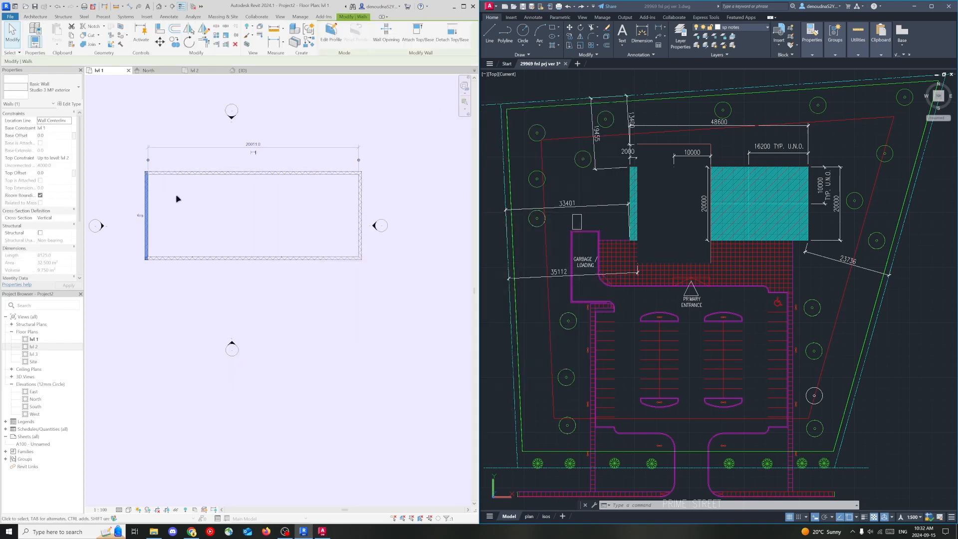
click(148, 160)
click(360, 159)
click(145, 158)
click(327, 216)
Step: Move the witness lines of the east wall's temporary dimension to the outer faces of both end walls
click(360, 207)
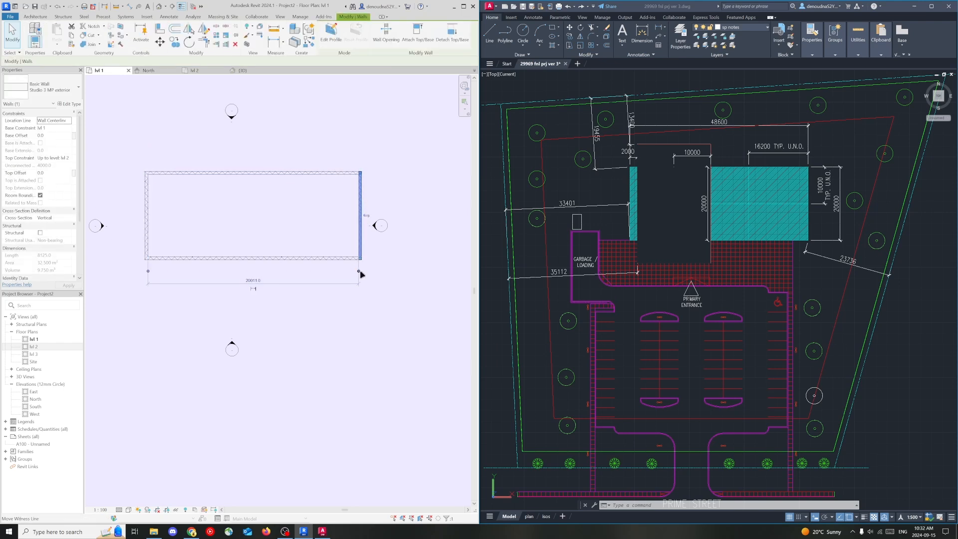
drag(358, 271, 361, 274)
scroll(364, 263, up, 3)
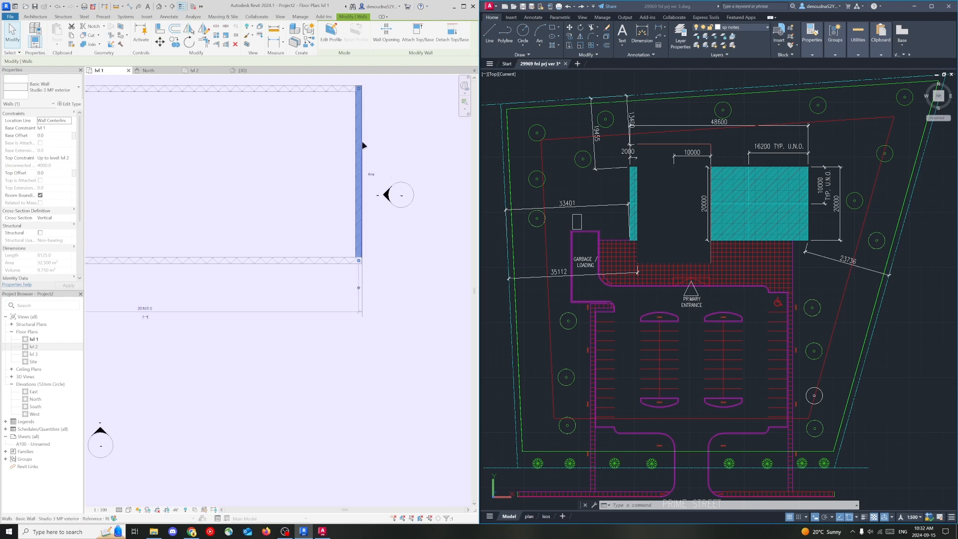
scroll(326, 230, down, 2)
middle_drag(314, 207, 374, 213)
drag(162, 267, 158, 229)
click(217, 224)
middle_drag(321, 222, 292, 219)
click(376, 214)
Step: Set the rectangle's overall length between the end walls' outer faces to 48600 mm by repositioning the east wall
click(255, 273)
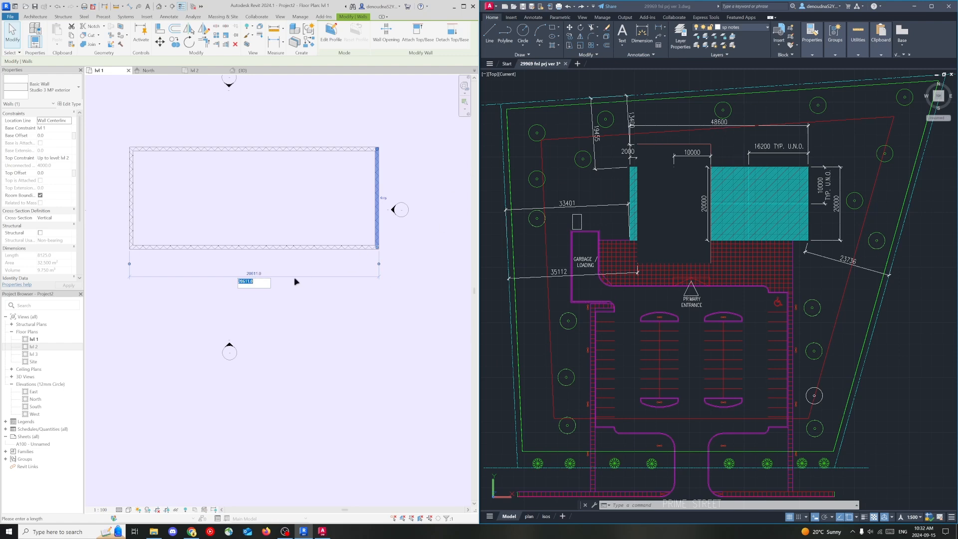
text(48600)
key(Return)
scroll(304, 308, down, 5)
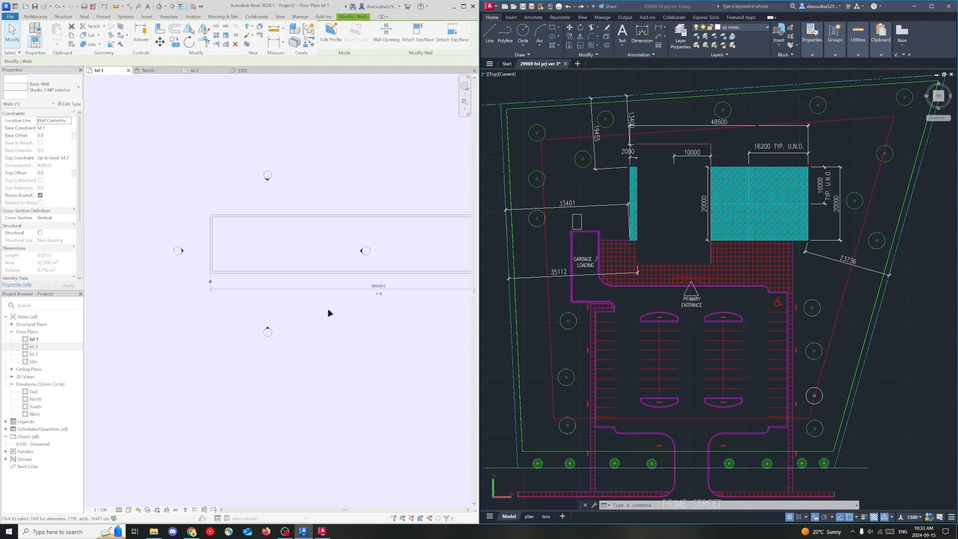
scroll(304, 287, up, 1)
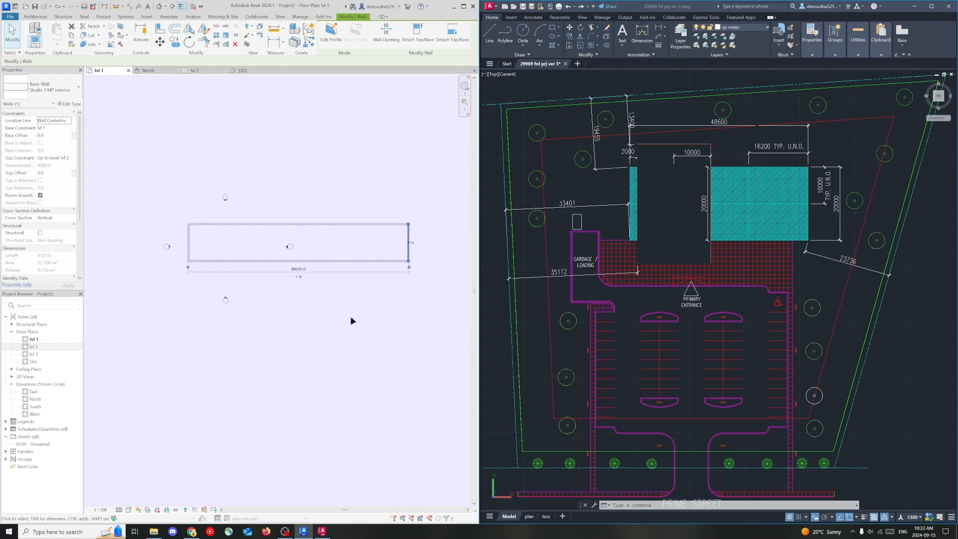
click(351, 319)
Step: Select the north wall and move its temporary dimension's witness lines to the outer faces of the two long walls
scroll(361, 292, up, 3)
click(314, 247)
key(Escape)
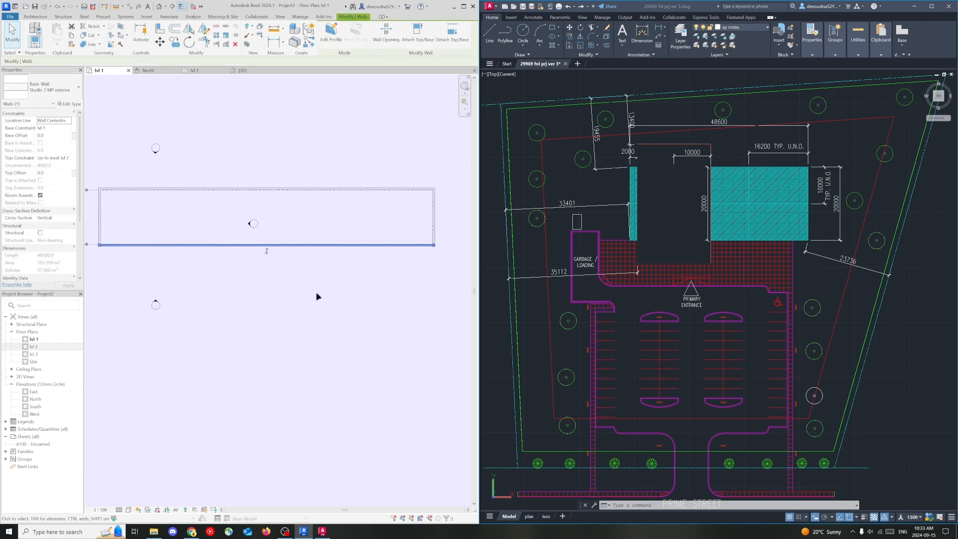
scroll(427, 222, down, 1)
click(419, 201)
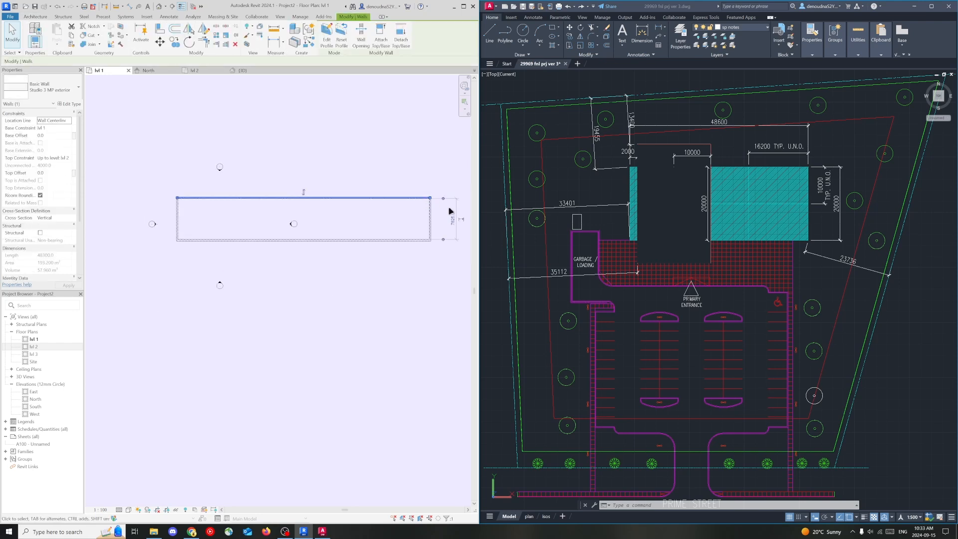
scroll(442, 237, up, 2)
click(444, 238)
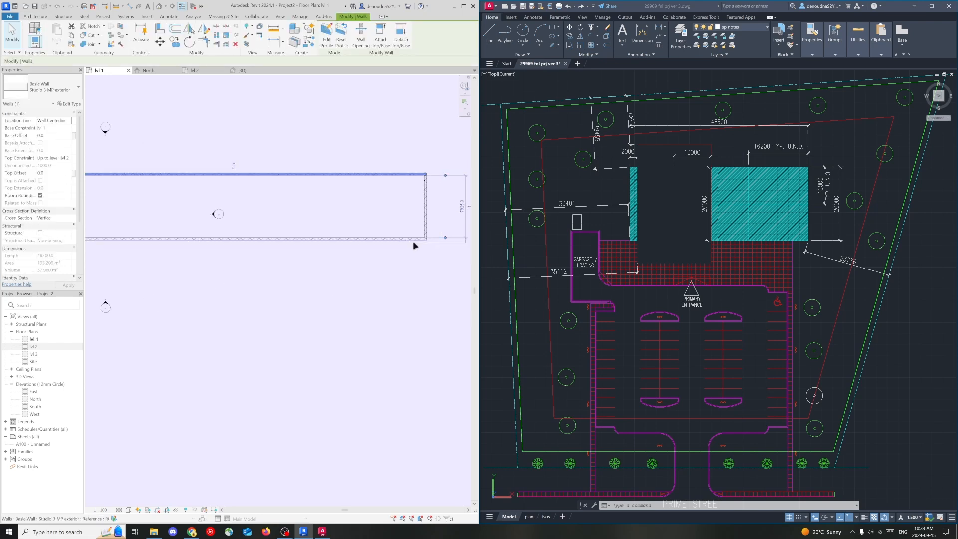
Step: Set the rectangle's overall depth between the long walls' outer faces to 20000 mm
click(461, 205)
text(2000)
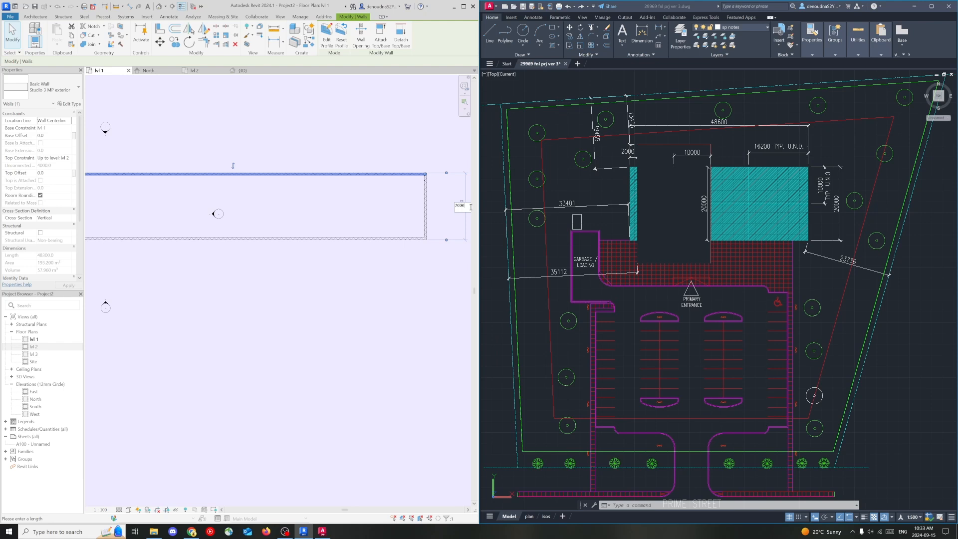
middle_drag(441, 250, 404, 254)
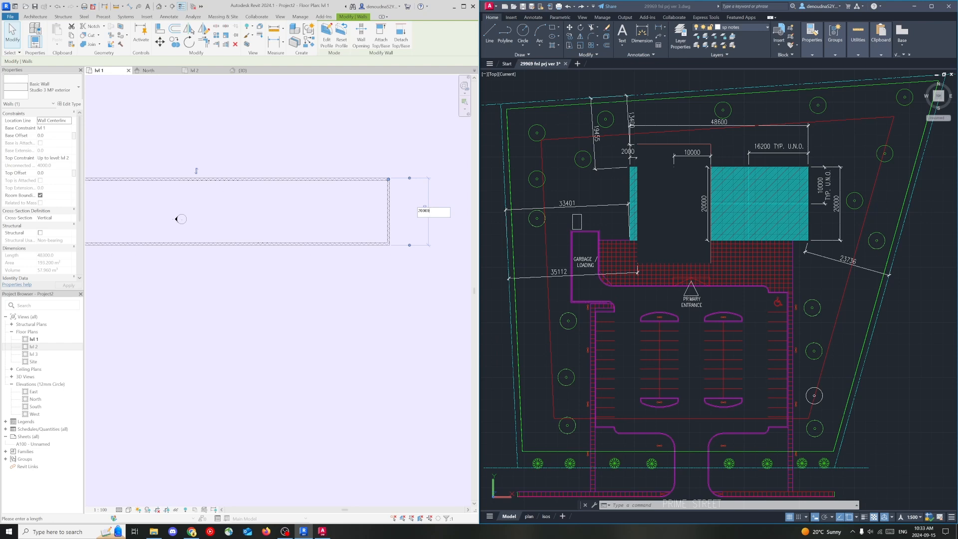
key(Return)
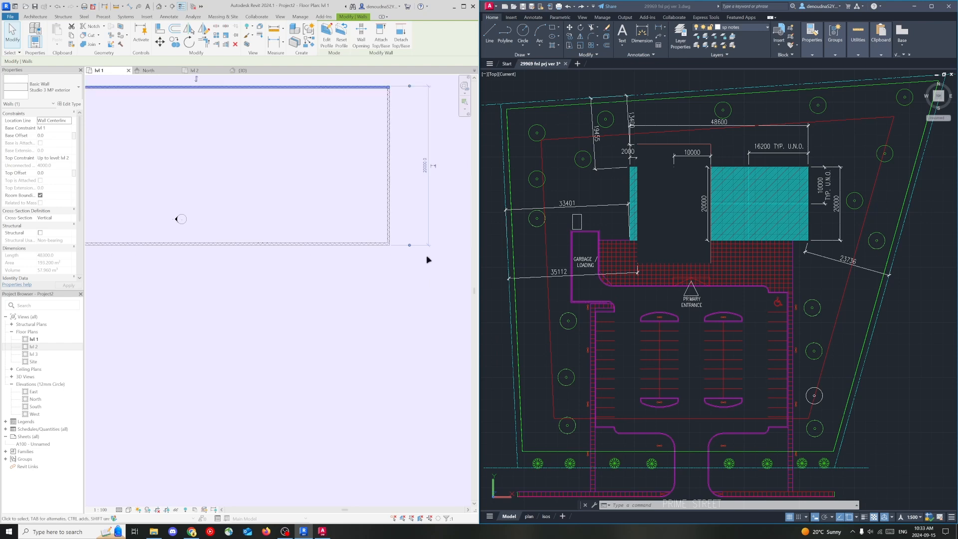
click(348, 182)
scroll(331, 175, down, 2)
middle_drag(283, 166, 321, 169)
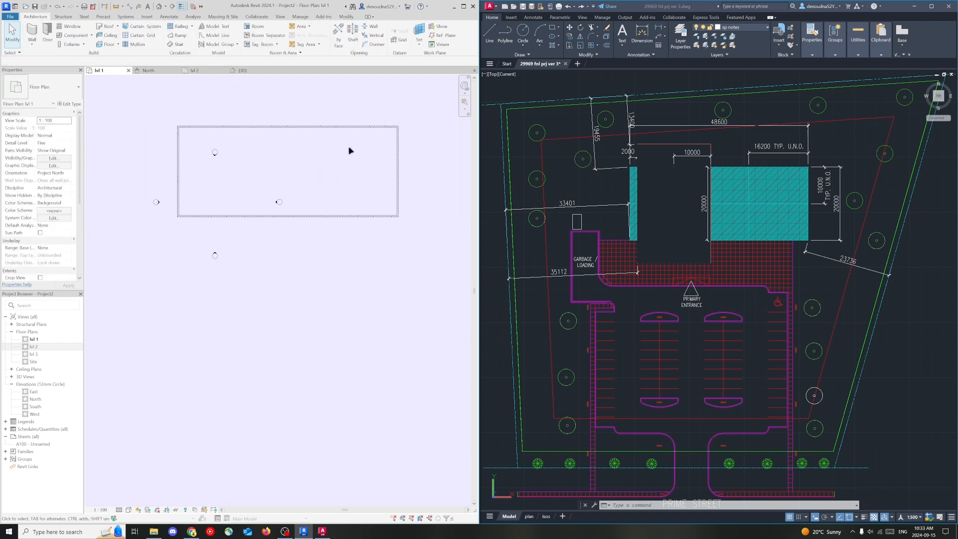
Step: Adjust the south wall's temporary depth dimension to the outer wall faces and make it a permanent dimension
click(355, 217)
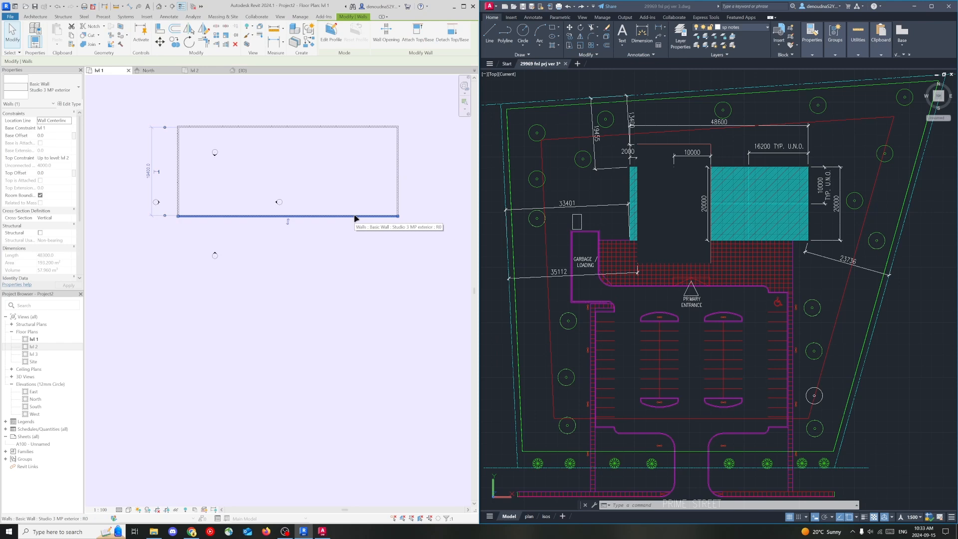
click(164, 216)
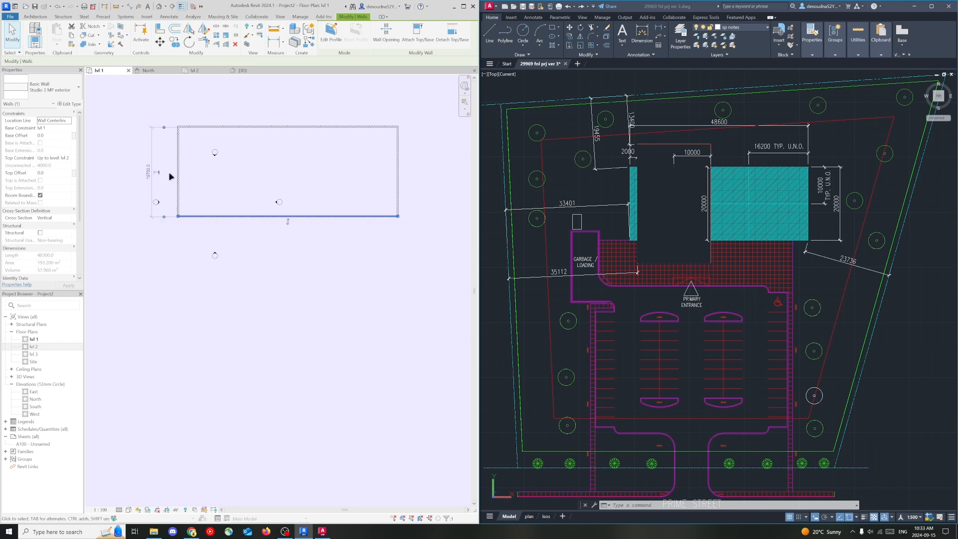
click(165, 128)
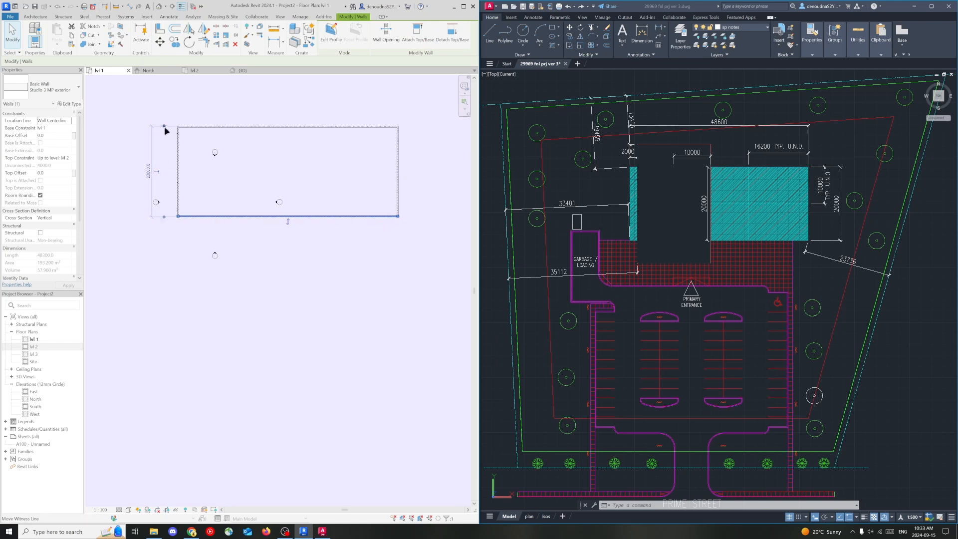
click(158, 174)
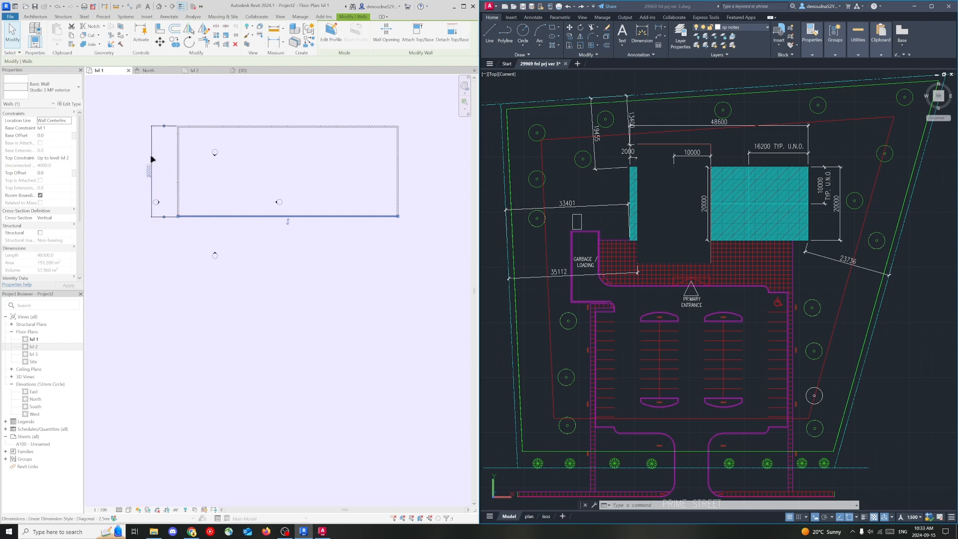
click(151, 157)
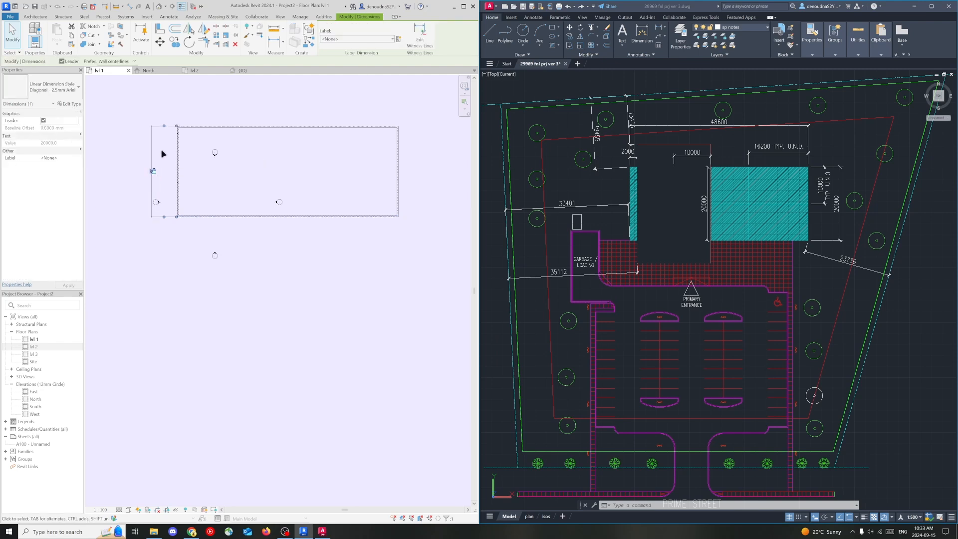
click(163, 149)
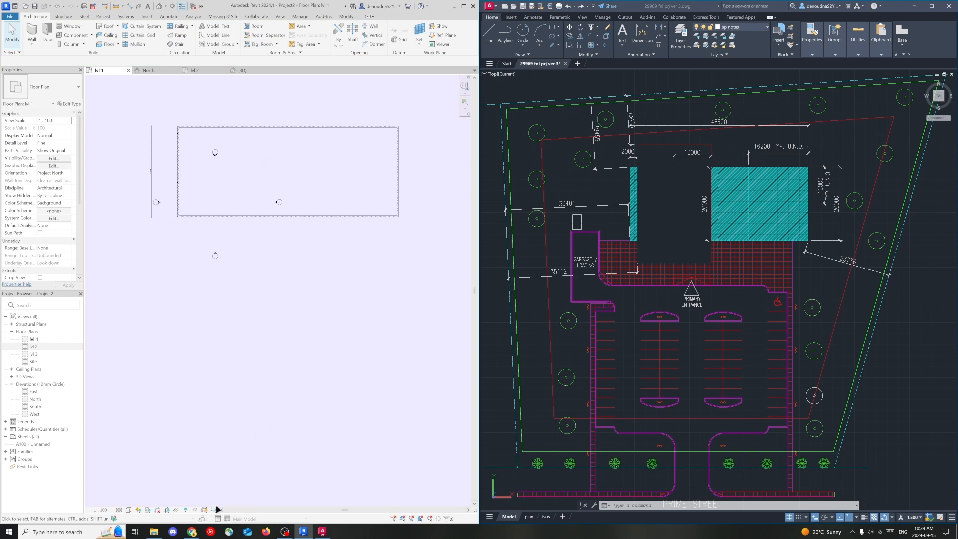
Step: Reveal the constraints in the lvl 1 plan, examine those beside the west wall, and turn the display off
middle_drag(313, 249, 296, 259)
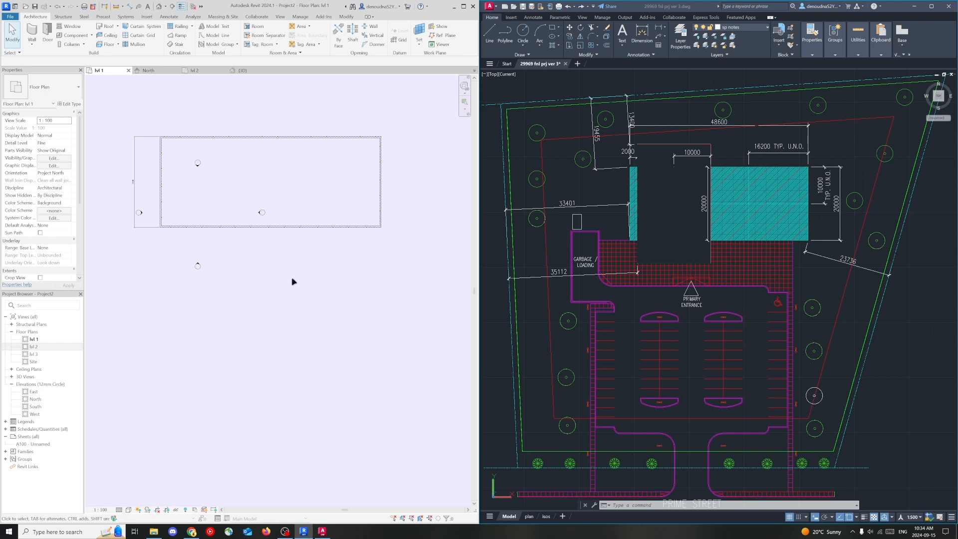
click(214, 509)
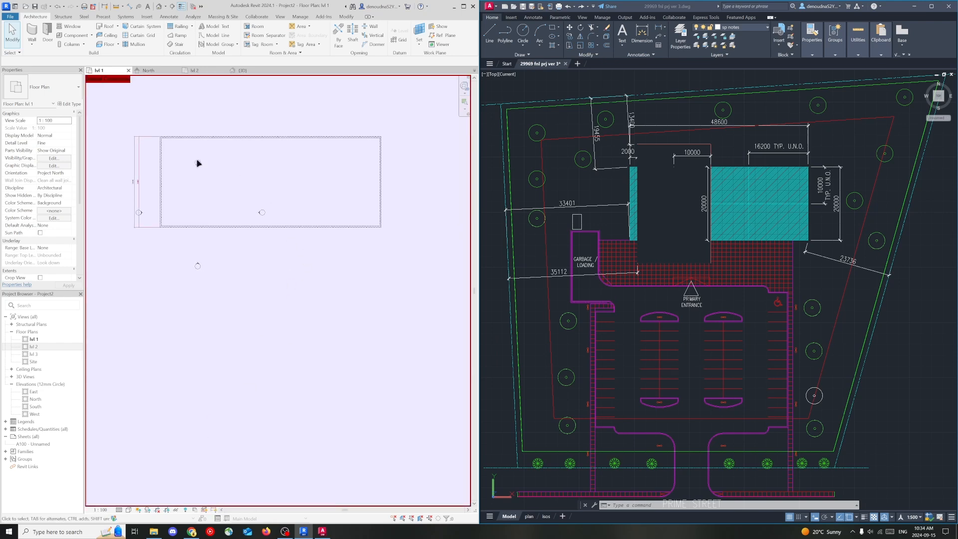
scroll(146, 144, up, 3)
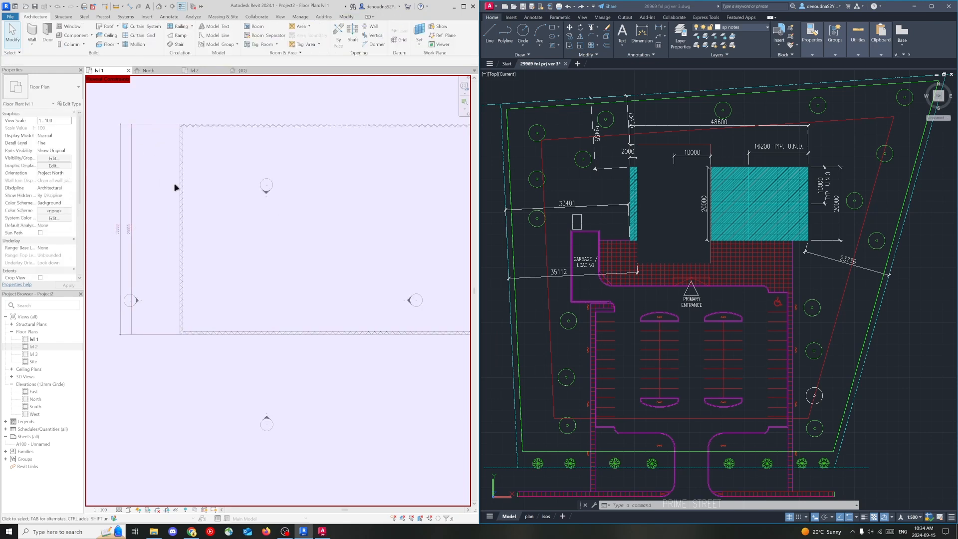
click(213, 509)
scroll(280, 276, down, 2)
scroll(402, 362, down, 2)
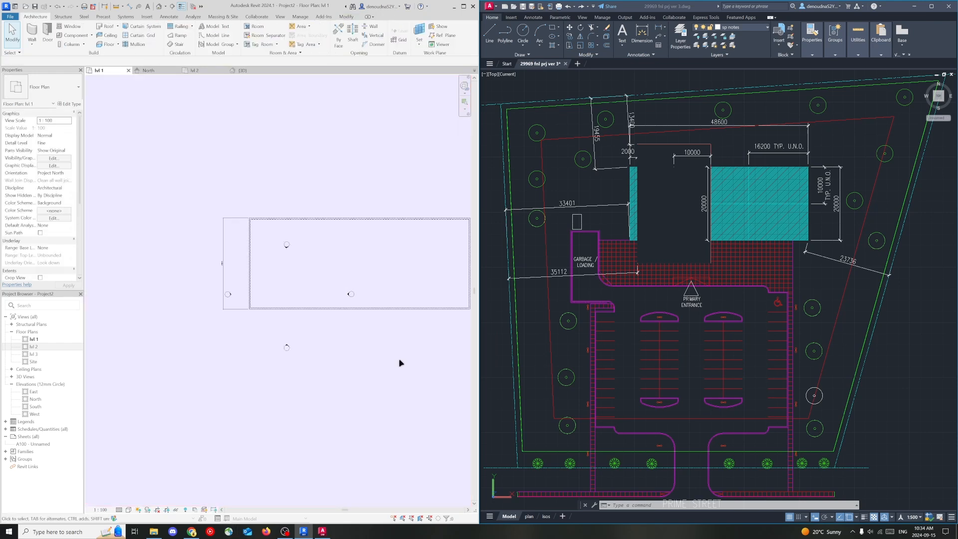
Step: Delete the permanent depth dimension beside the west wall while keeping the long walls constrained
scroll(280, 312, up, 2)
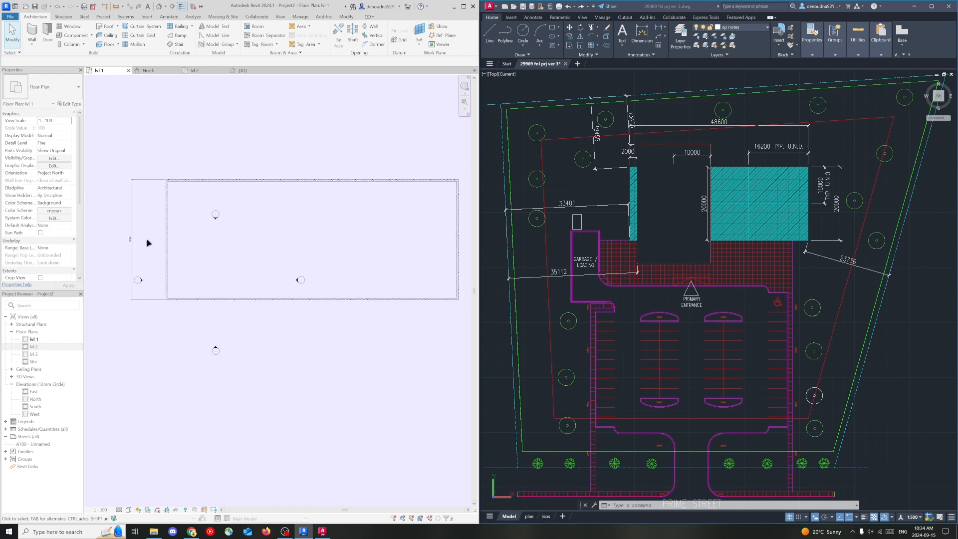
click(134, 214)
key(Delete)
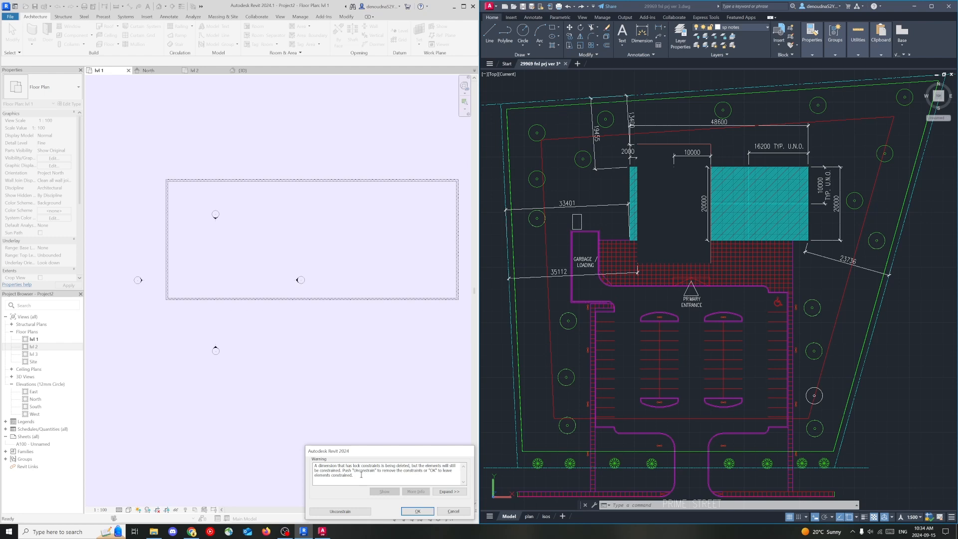
drag(361, 475, 320, 464)
click(315, 466)
click(354, 478)
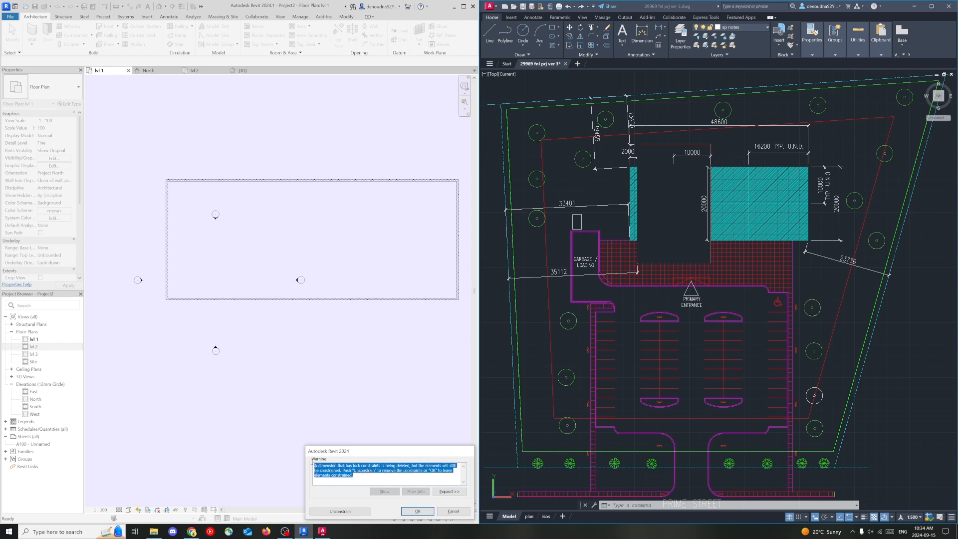
click(318, 465)
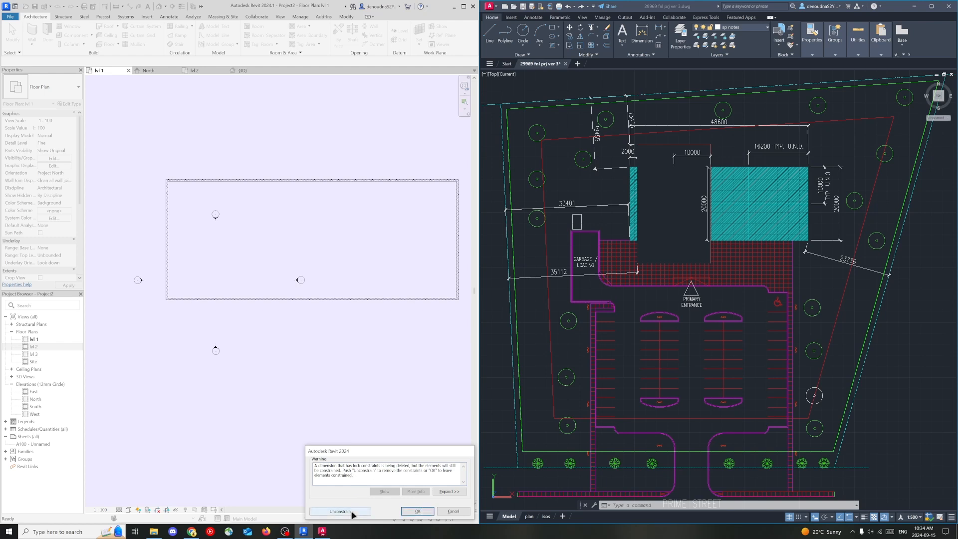
click(417, 511)
Step: Reveal the plan's constraints to check the one between the long walls, and turn the display off
middle_drag(372, 353, 310, 355)
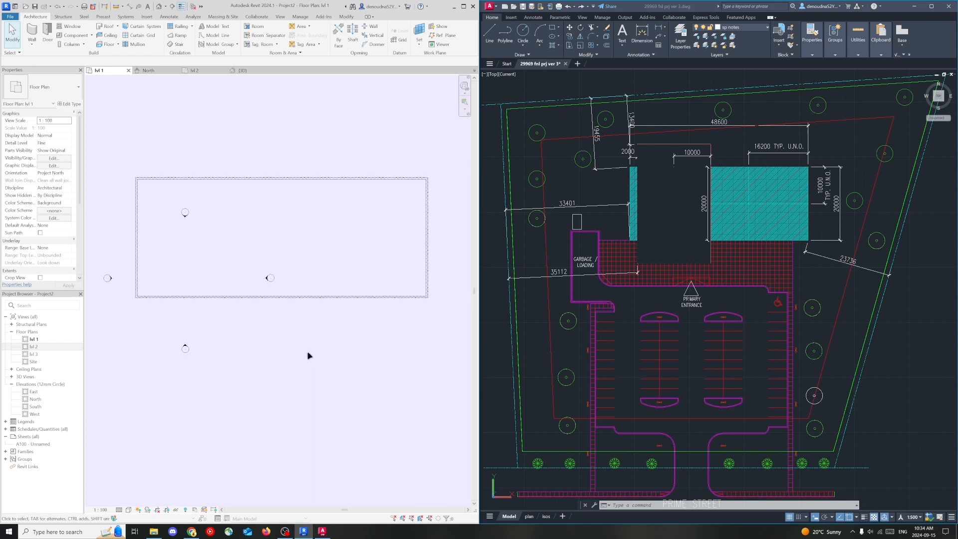
click(214, 510)
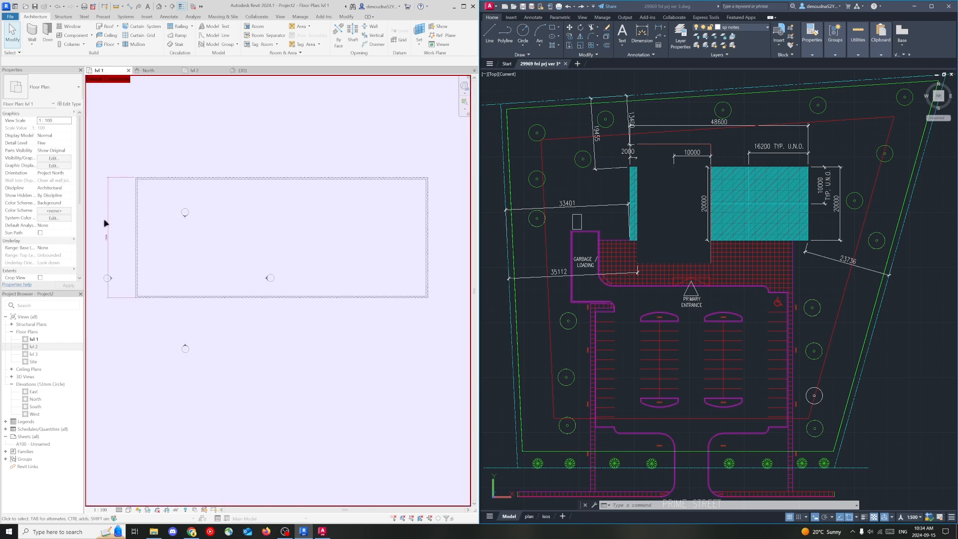
click(214, 509)
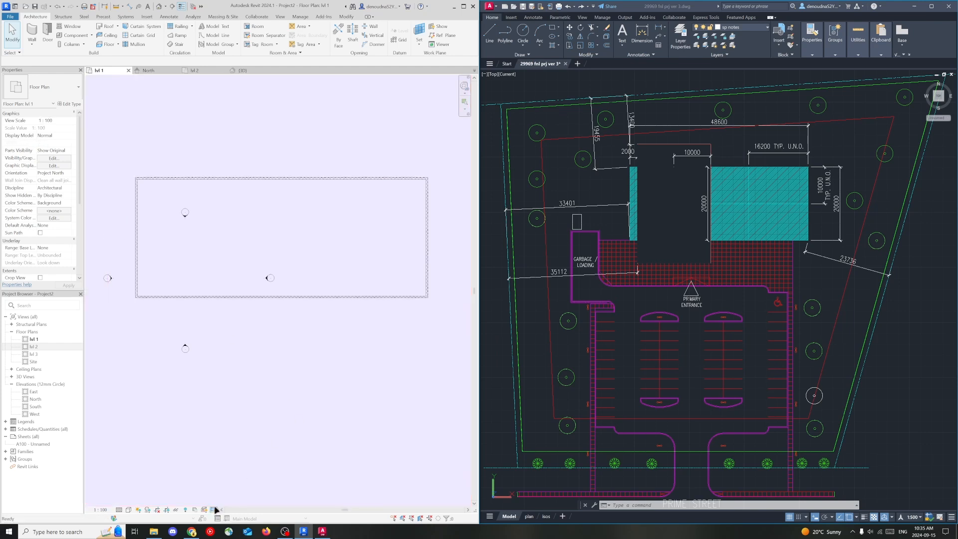
Step: Select the west wall and move its temporary width dimension's witness lines to the outer faces of the two short walls
click(137, 196)
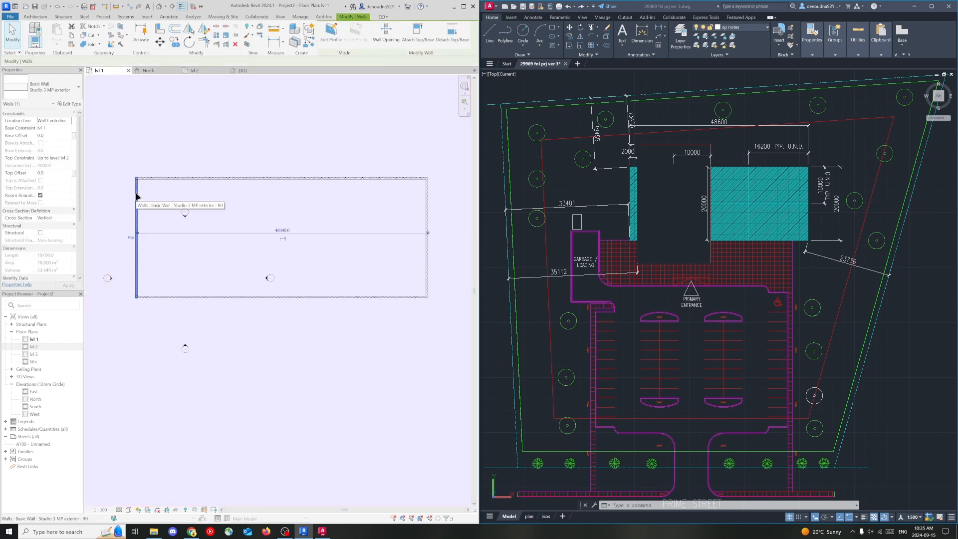
scroll(146, 237, up, 4)
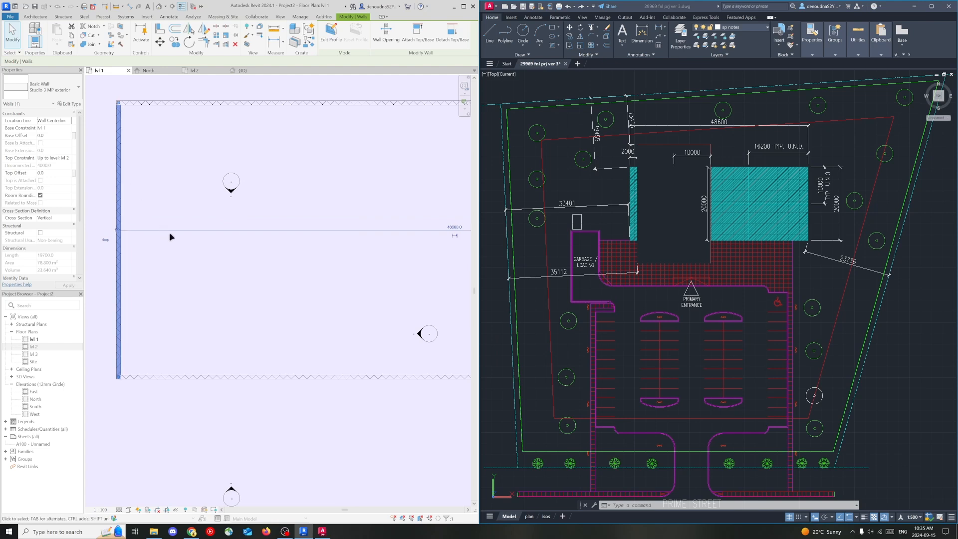
scroll(171, 235, down, 3)
middle_drag(362, 267, 238, 262)
scroll(333, 241, up, 3)
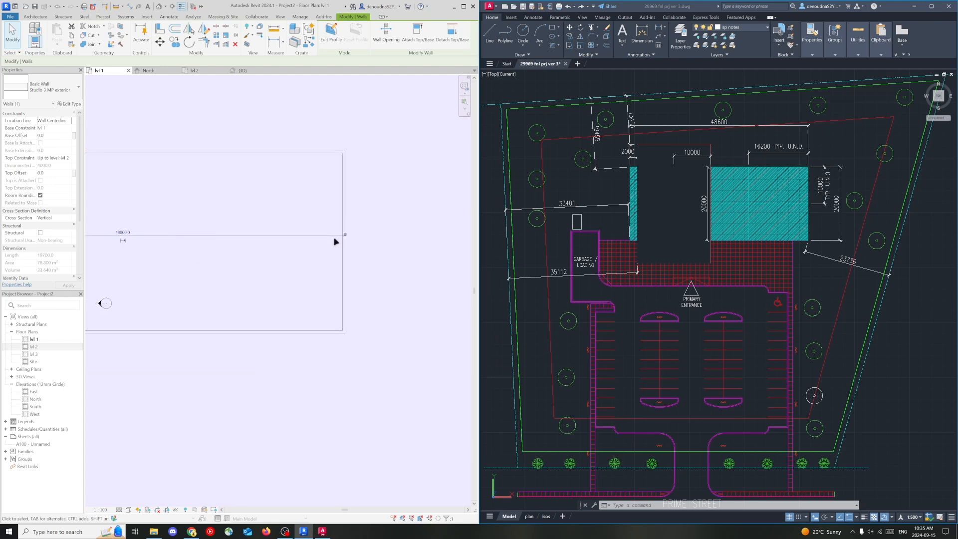
scroll(301, 244, down, 2)
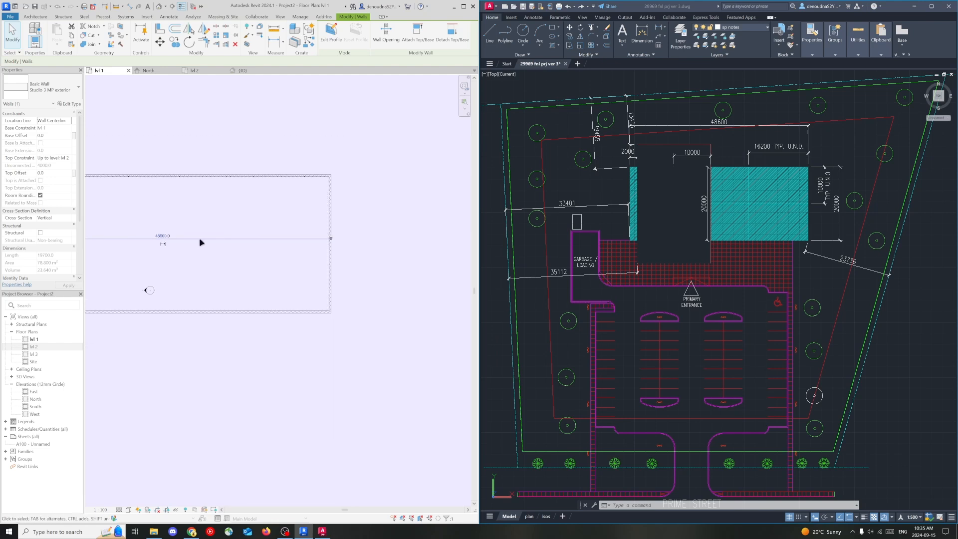
middle_drag(175, 244, 319, 248)
click(295, 261)
scroll(187, 249, up, 2)
click(169, 242)
scroll(321, 270, down, 2)
middle_drag(384, 281, 304, 278)
scroll(355, 271, down, 2)
scroll(364, 204, up, 2)
middle_drag(366, 242, 392, 237)
scroll(379, 216, up, 2)
middle_drag(201, 254, 378, 268)
drag(158, 222, 154, 223)
middle_drag(383, 288, 322, 274)
scroll(374, 285, down, 2)
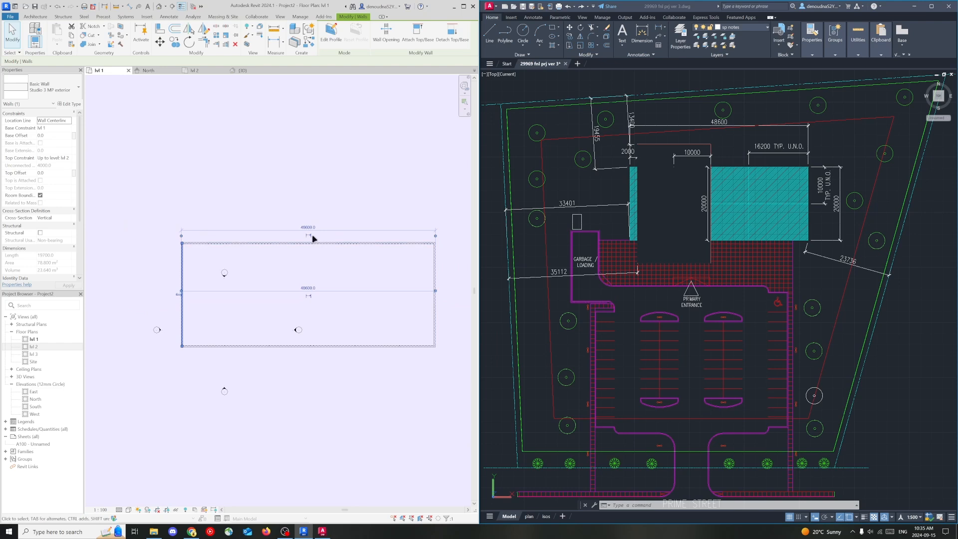
Step: Make the overall width dimension above the north wall permanent and lock it
scroll(317, 231, up, 2)
click(338, 229)
scroll(305, 235, up, 1)
scroll(331, 241, down, 1)
click(334, 194)
Step: Delete the locked width dimension above the north wall while keeping the short walls constrained
scroll(353, 230, down, 2)
middle_drag(390, 211, 348, 216)
click(320, 234)
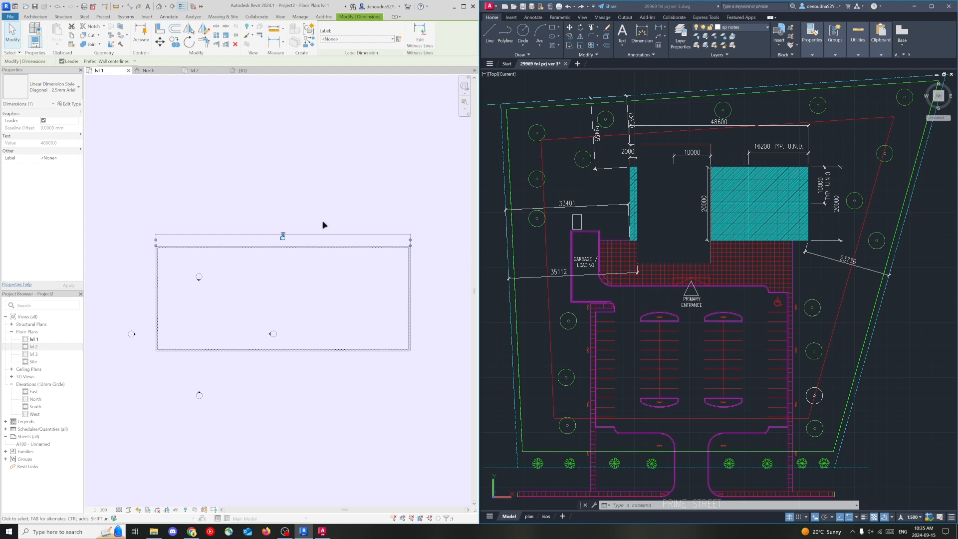
key(Delete)
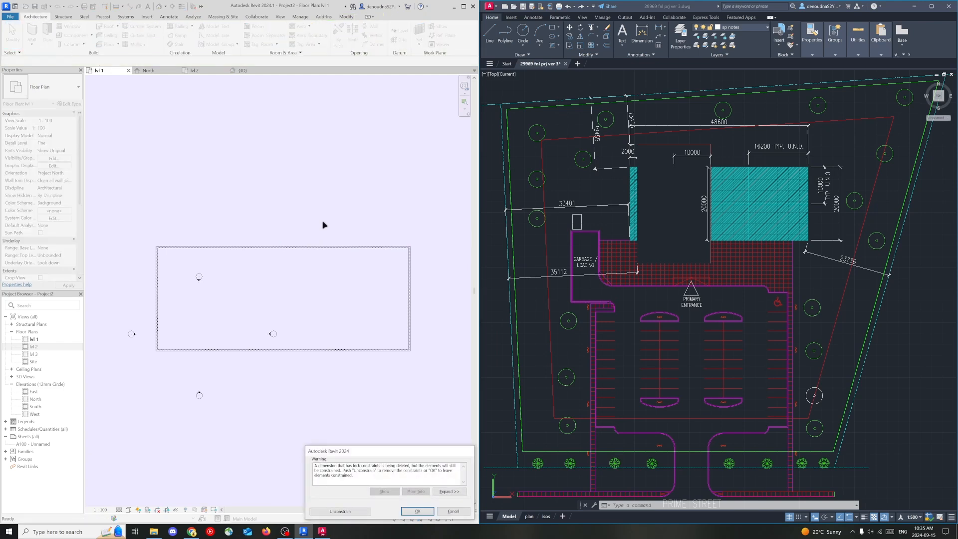
click(425, 512)
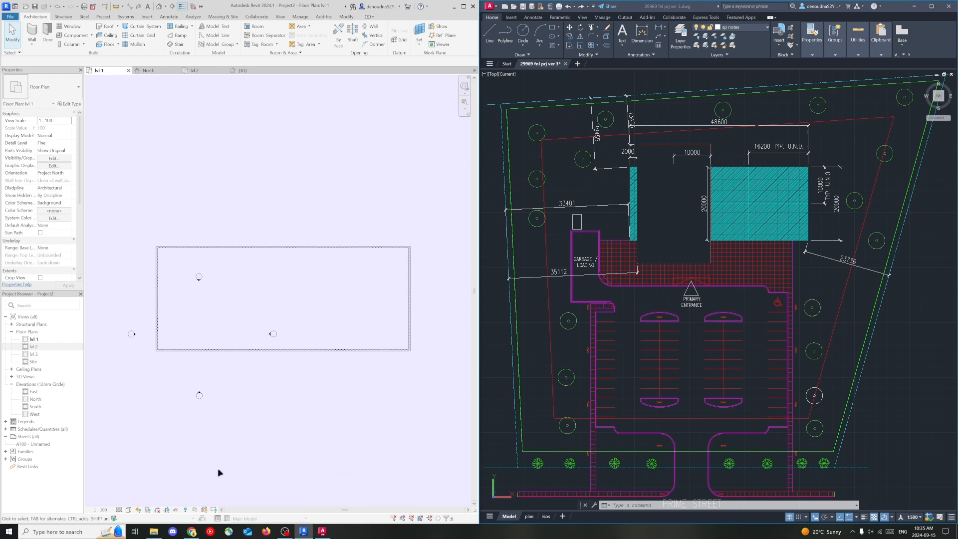
Step: Reveal the constraints on both the width and depth of the wall rectangle, and turn the display off
click(213, 509)
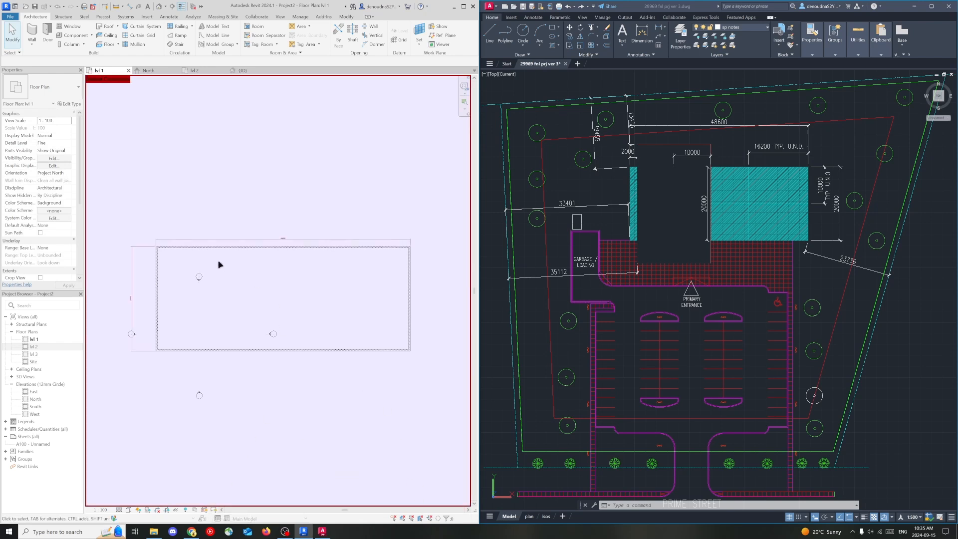
click(213, 509)
scroll(278, 302, up, 2)
scroll(275, 303, down, 3)
middle_drag(257, 289, 262, 258)
Step: Open the 3D view and examine the enclosure formed by the four exterior walls
click(243, 70)
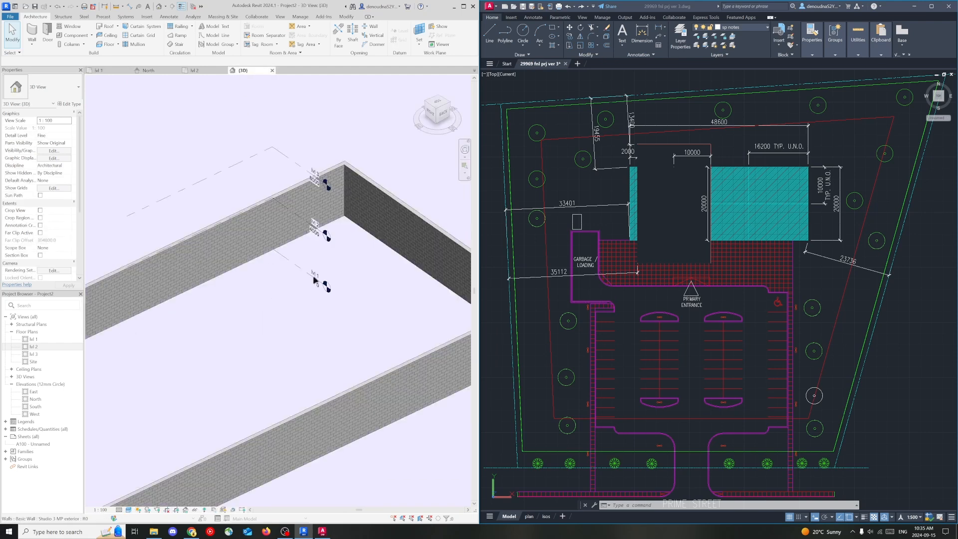
scroll(306, 287, down, 3)
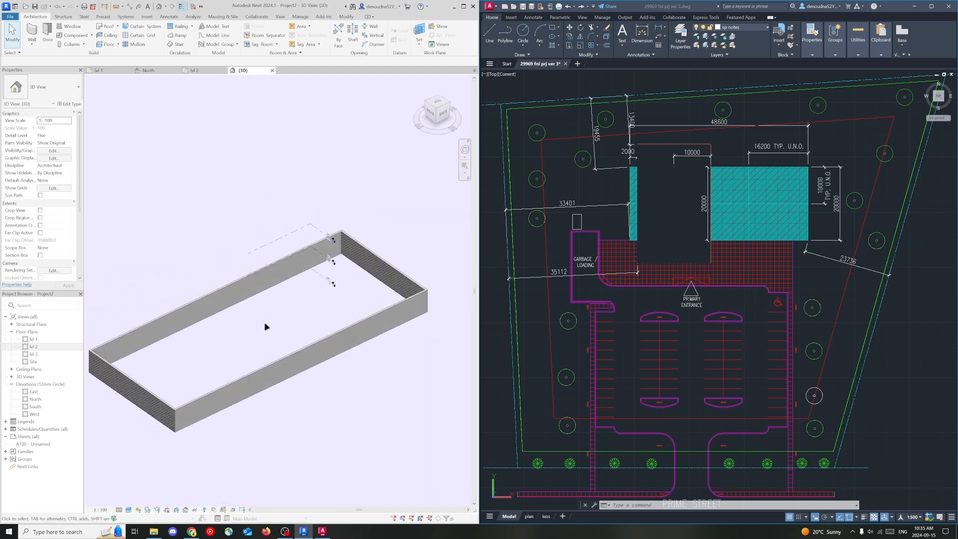
scroll(265, 325, up, 1)
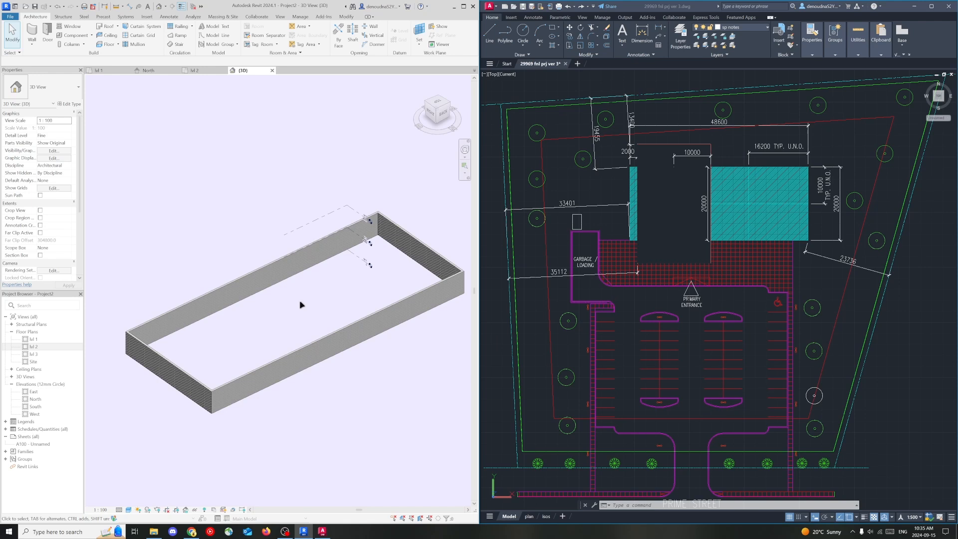
mouse_move(441, 116)
mouse_down()
mouse_move(407, 103)
mouse_move(468, 120)
mouse_up()
click(437, 112)
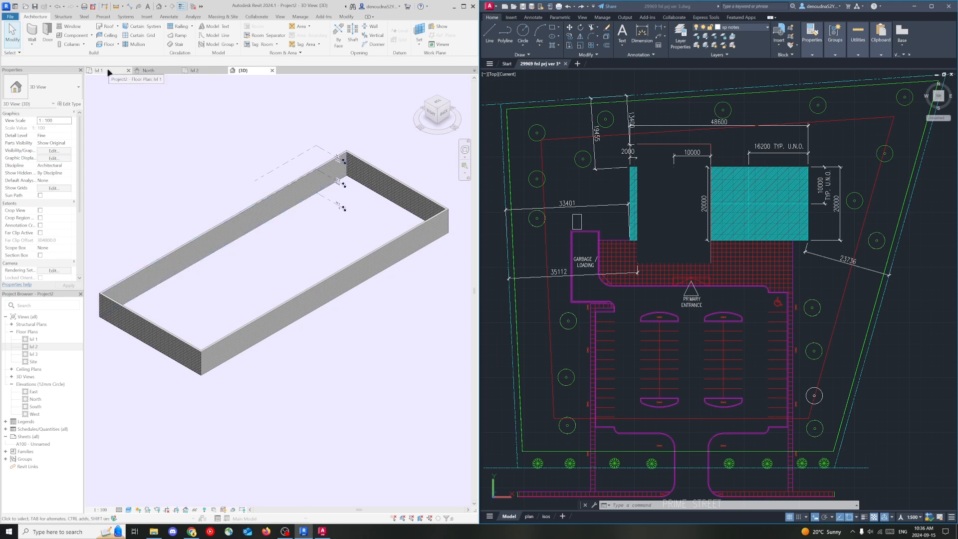
Step: Return to the lvl 1 plan and open the lvl 2 floor plan
click(109, 73)
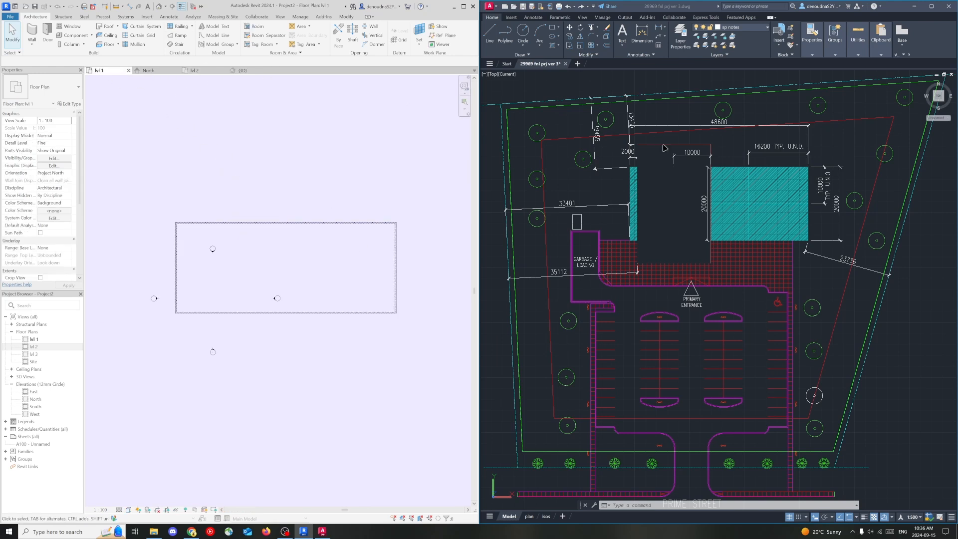
click(206, 73)
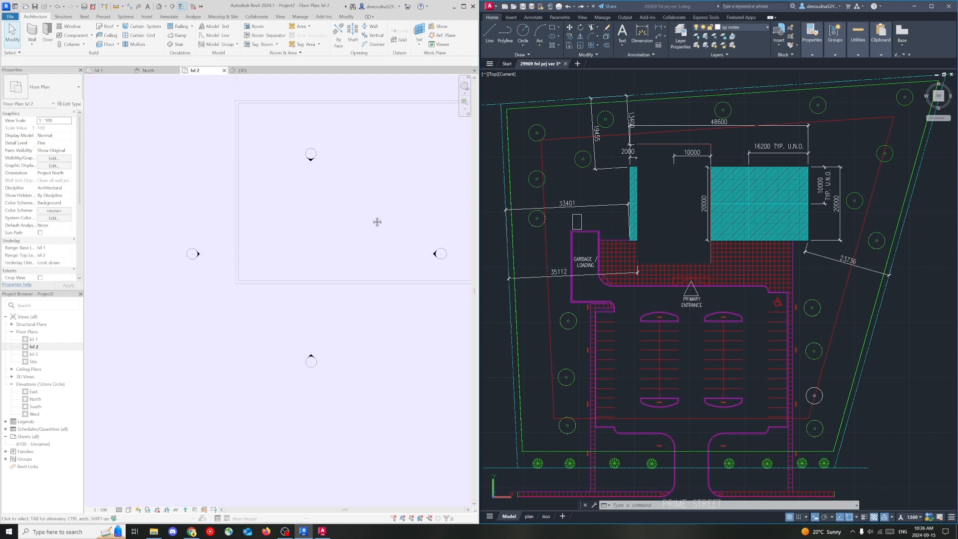
click(32, 32)
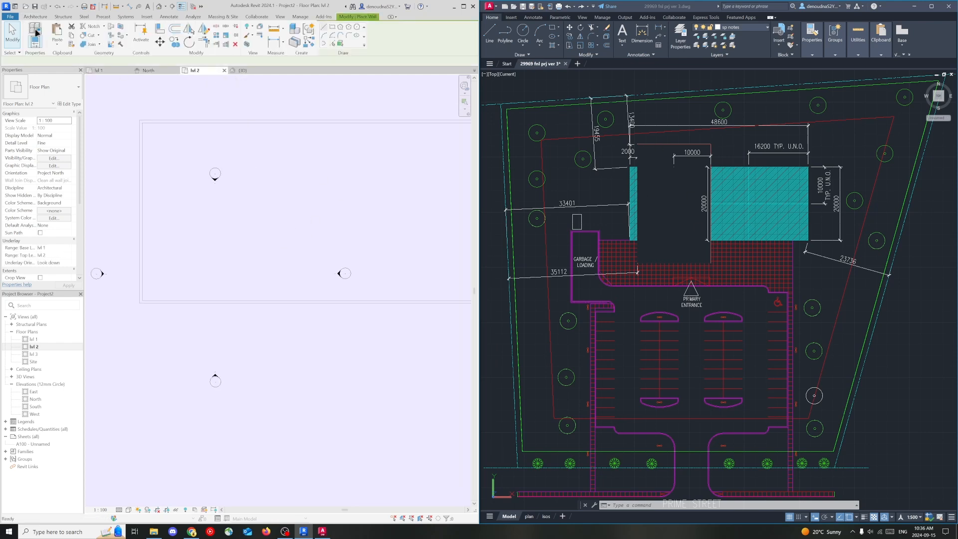
click(332, 28)
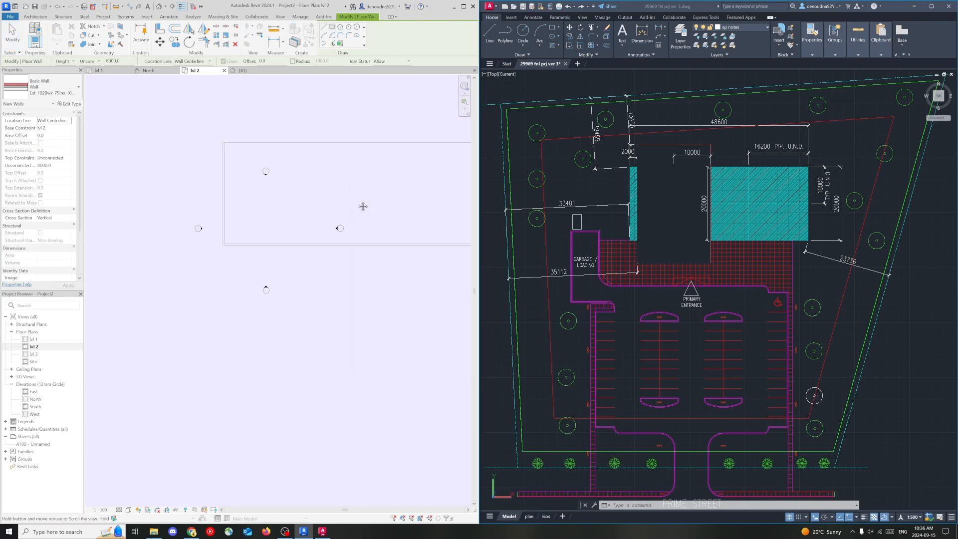
click(202, 114)
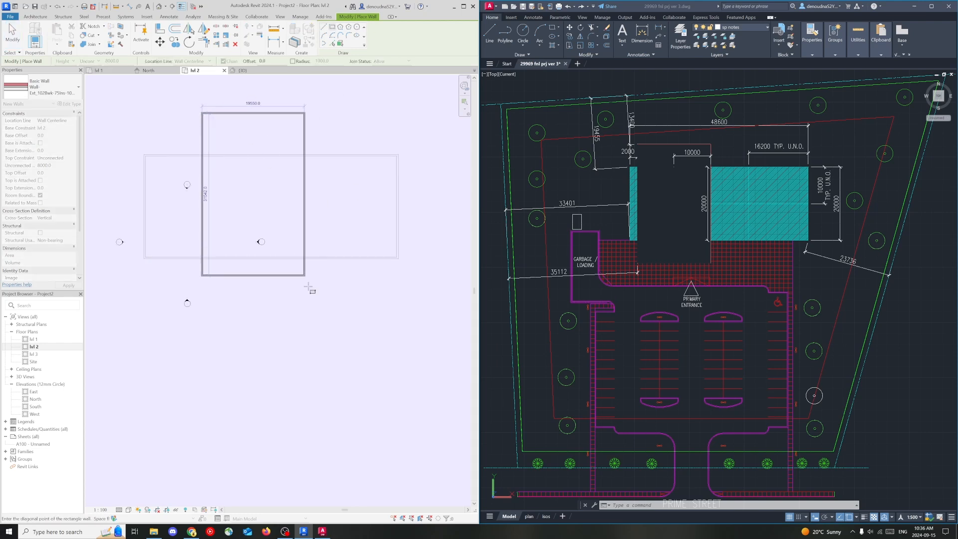
key(Escape)
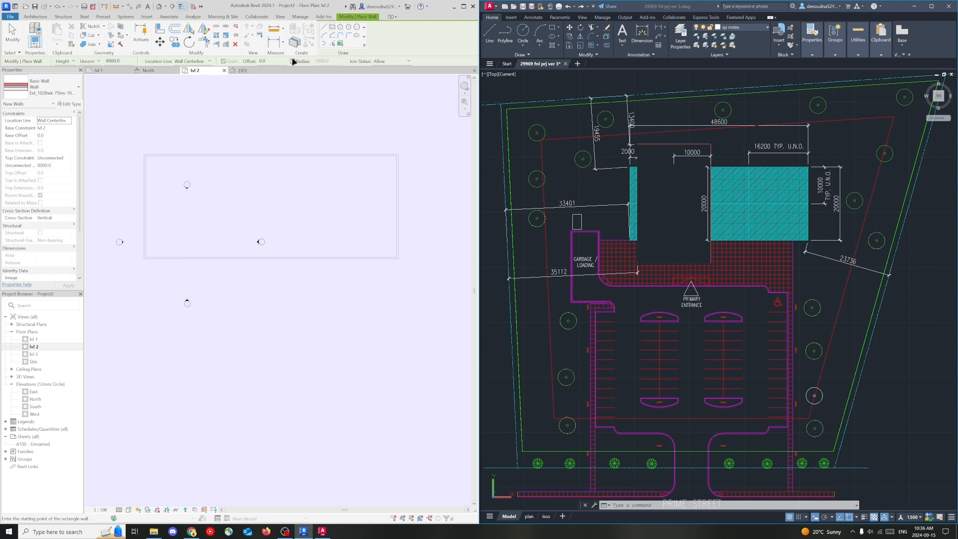
Step: Draw a rectangle of walls on lvl 2, about 15900 x 32800 mm, from the north wall to beyond the south wall
click(190, 154)
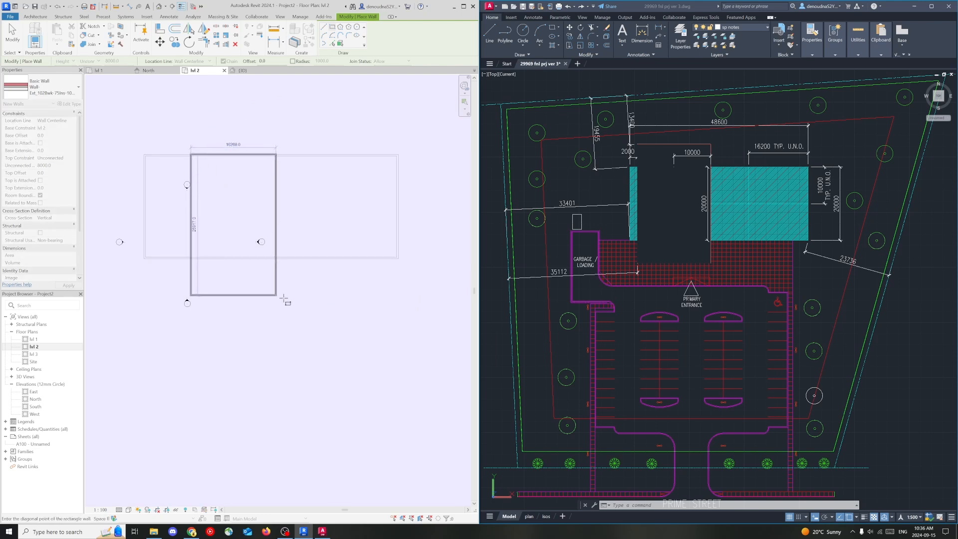
click(274, 326)
key(Escape)
key(Escape)
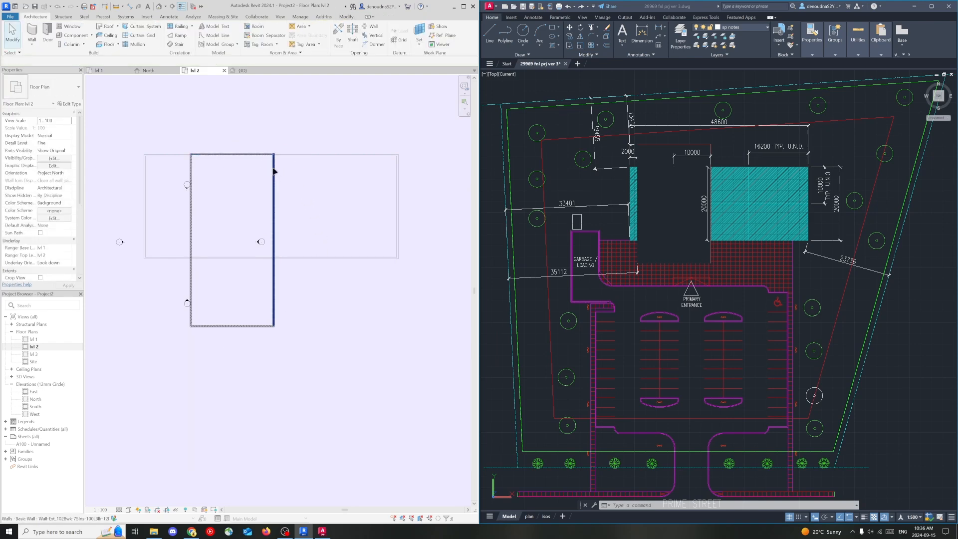
Step: Delete the four walls of the new rectangle on lvl 2
click(192, 170)
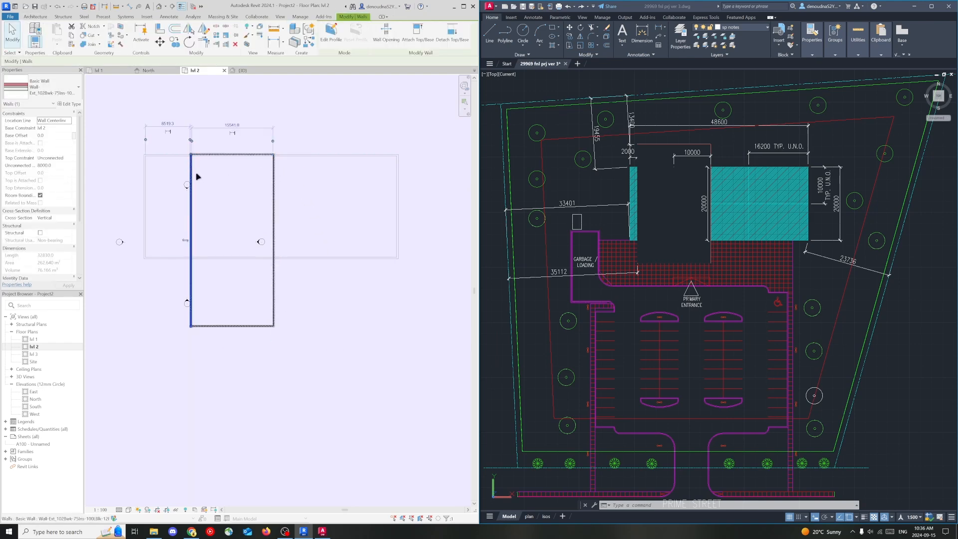
click(196, 220)
click(276, 192)
key(Delete)
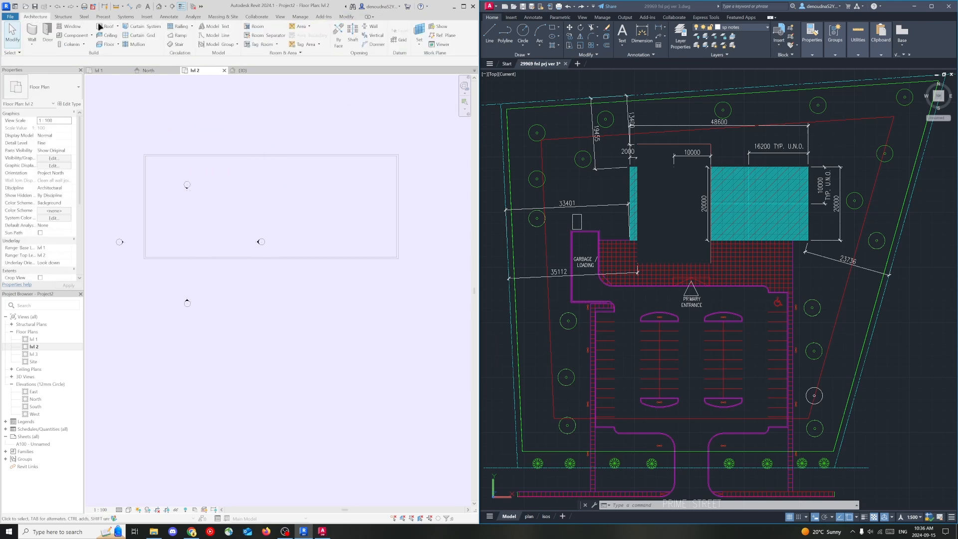
Step: Draw a rectangle of walls on lvl 2, about 15000 x 34000 mm, extending beyond both long walls of the lower footprint
click(32, 33)
click(333, 29)
click(201, 120)
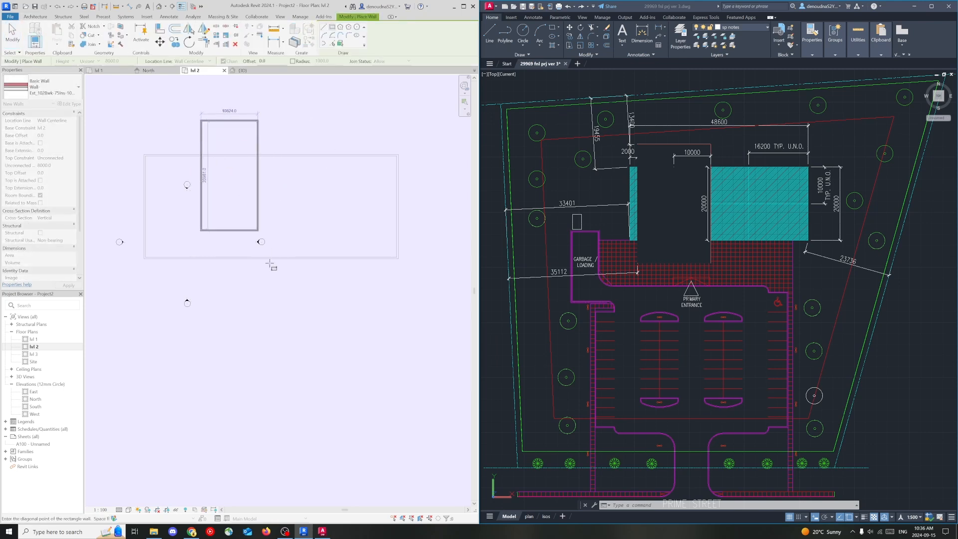
click(281, 299)
key(Escape)
key(Escape)
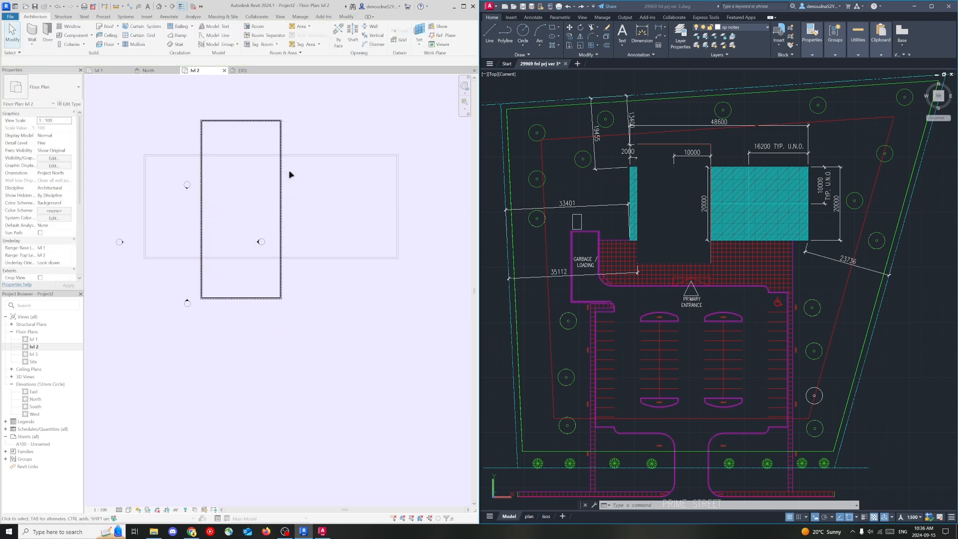
Step: Open the distance from the new lvl 2 rectangle's west wall to the lower building's west wall for editing
click(204, 135)
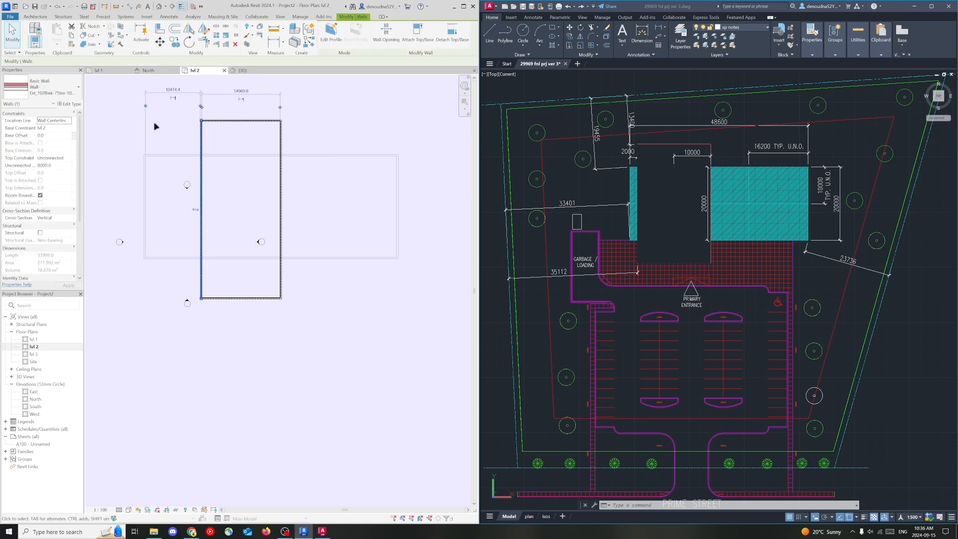
mouse_move(146, 163)
mouse_down()
mouse_move(141, 145)
mouse_move(144, 169)
mouse_up()
scroll(202, 121, up, 3)
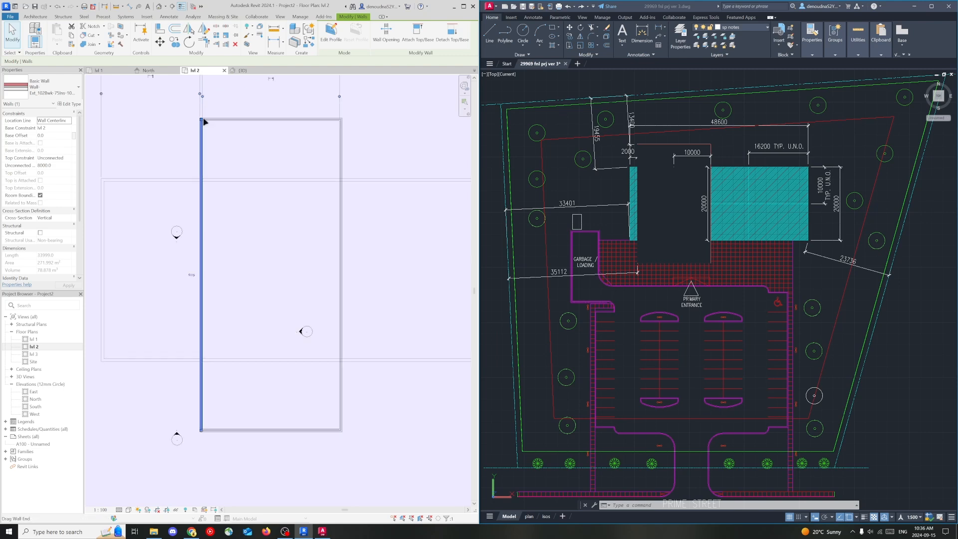
scroll(214, 133, down, 3)
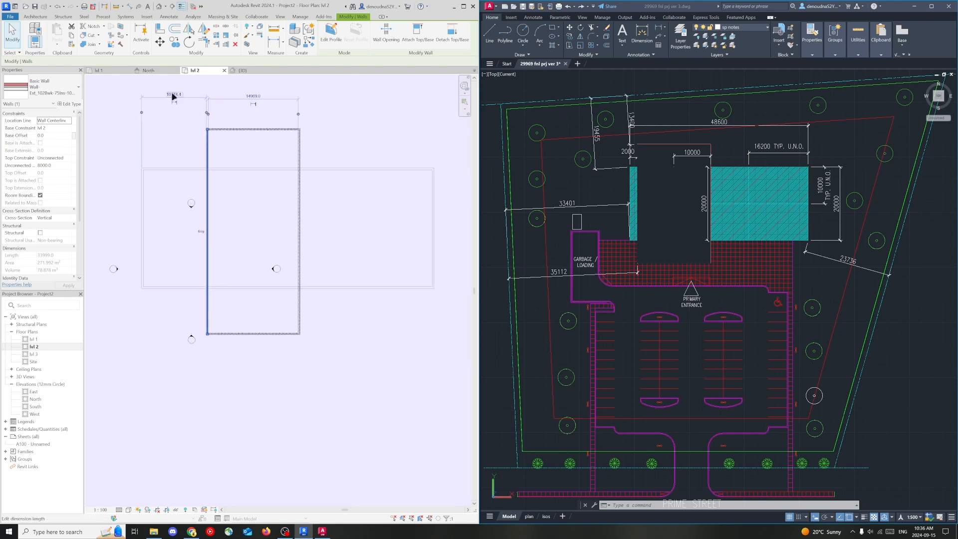
click(174, 97)
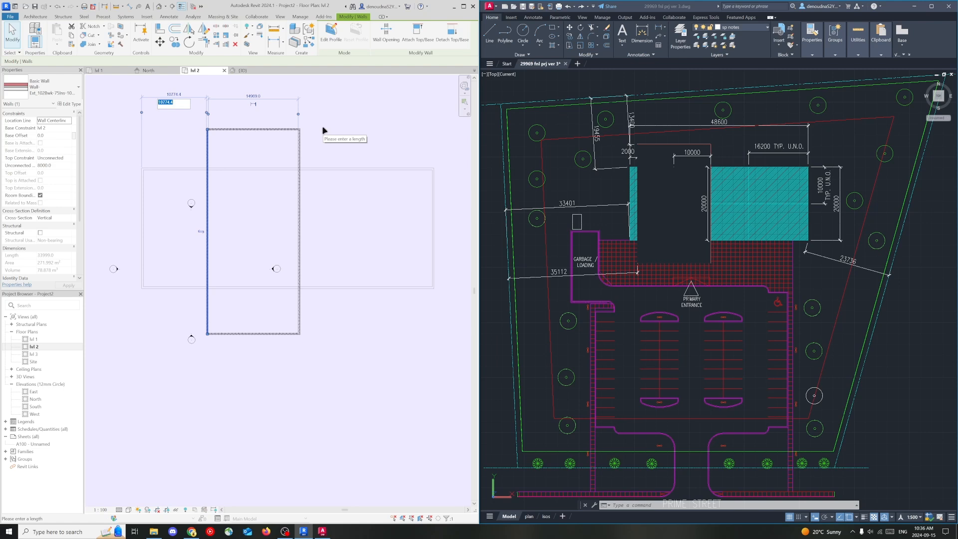
Step: Switch to AutoCAD and dimension how far the crossing block projects beyond the building's north edge
click(729, 152)
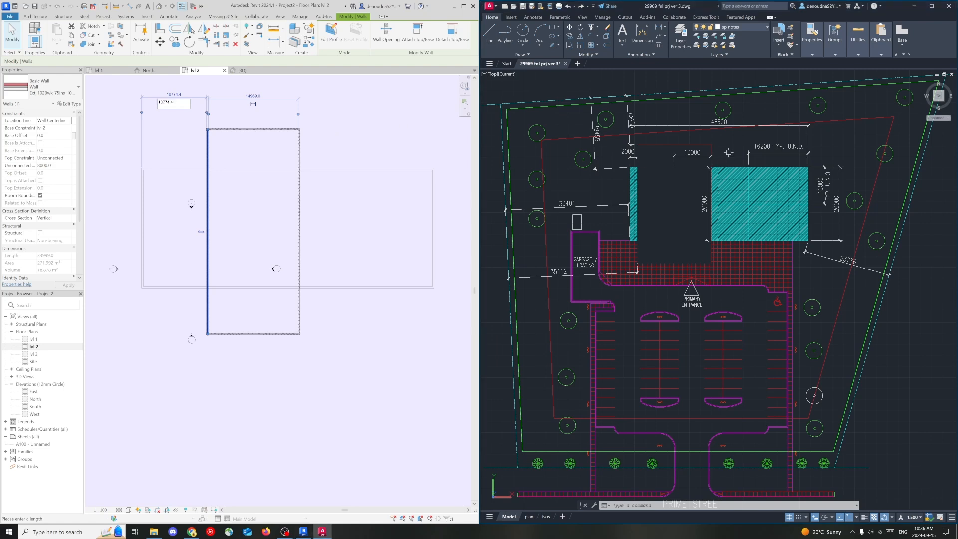
click(632, 35)
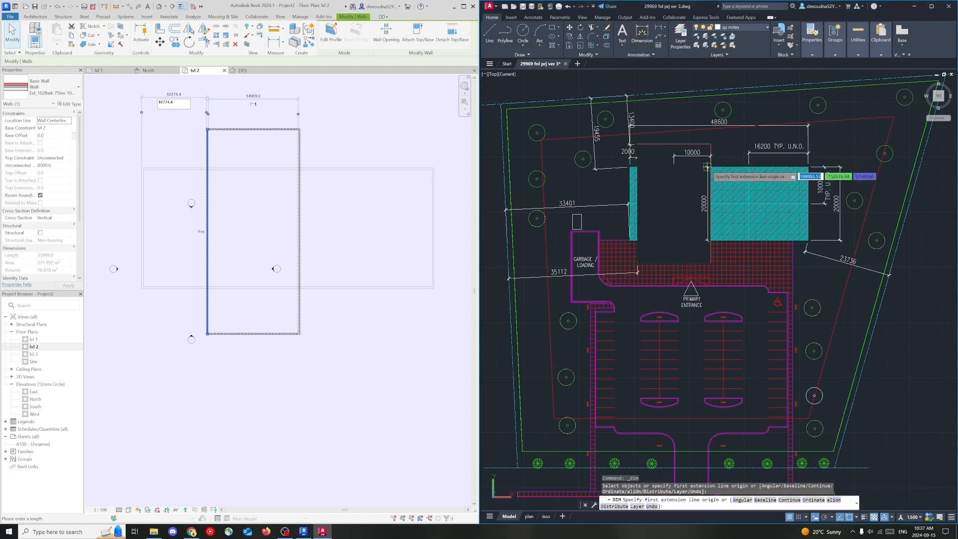
click(709, 182)
click(713, 144)
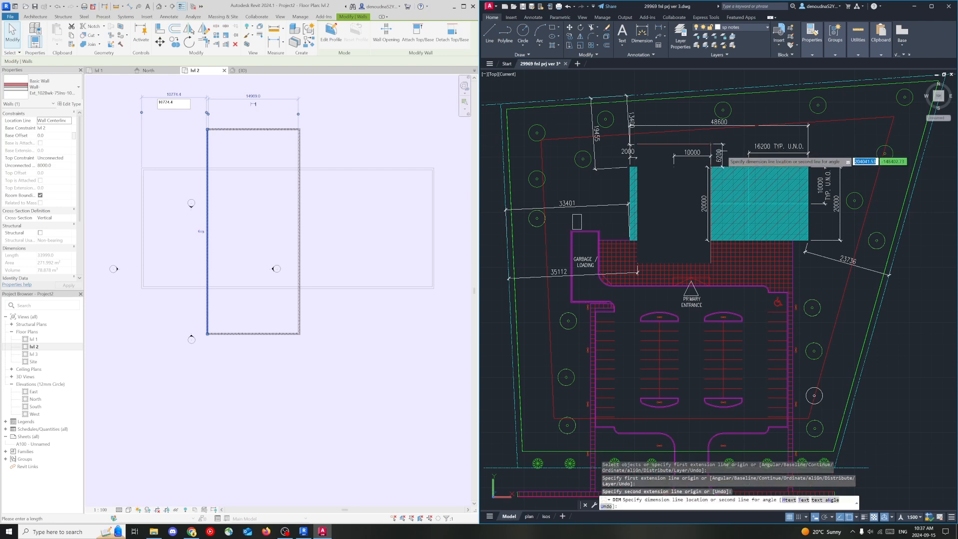
click(724, 156)
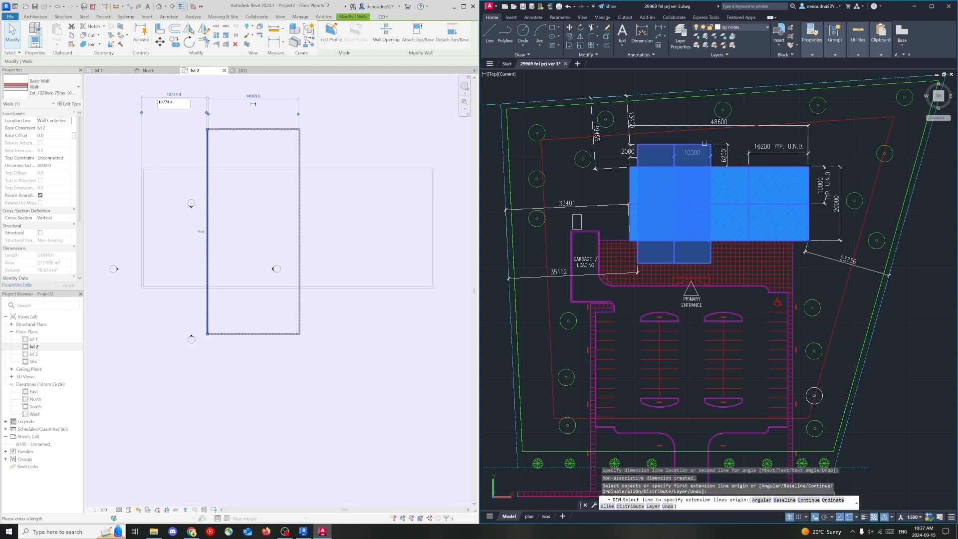
Step: Dimension the crossing block's full width along its north edge in the site plan
click(710, 145)
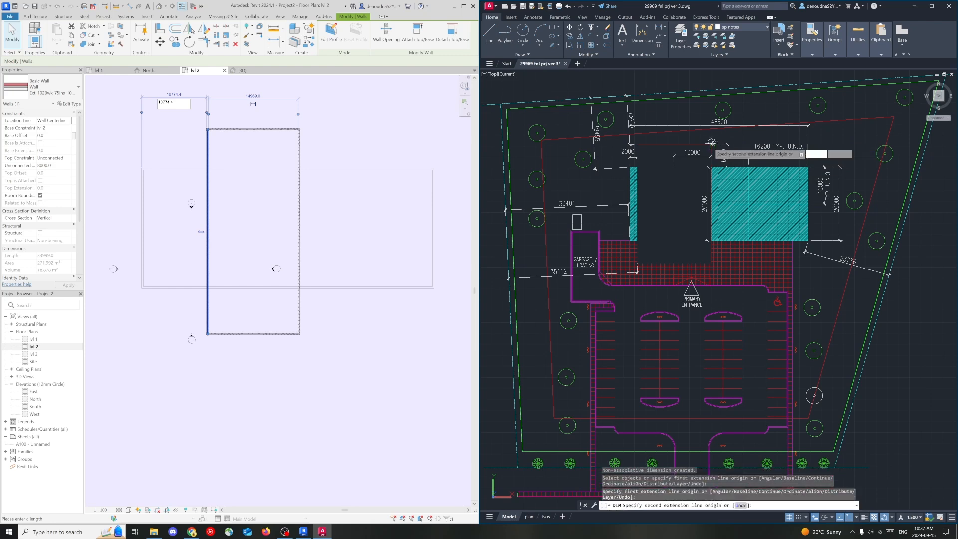
click(635, 150)
click(653, 138)
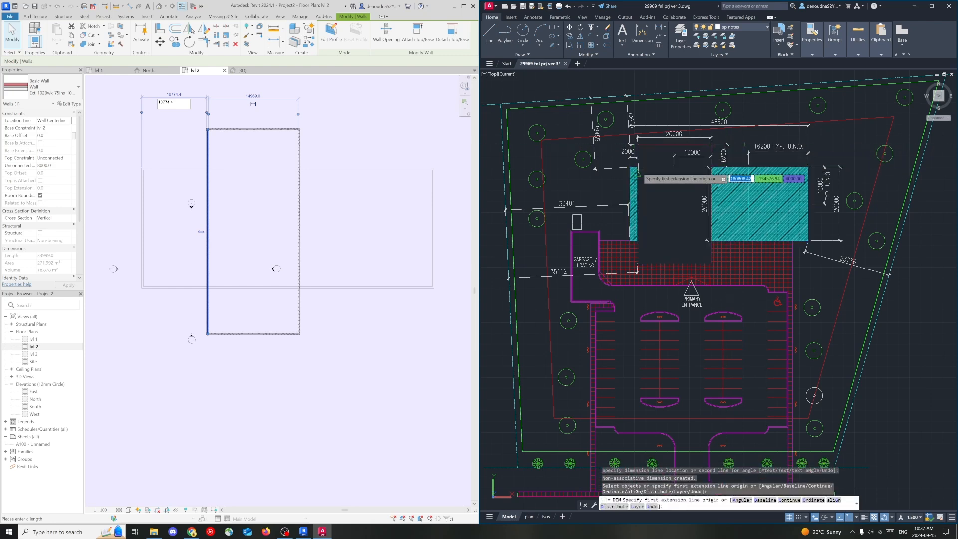
click(629, 167)
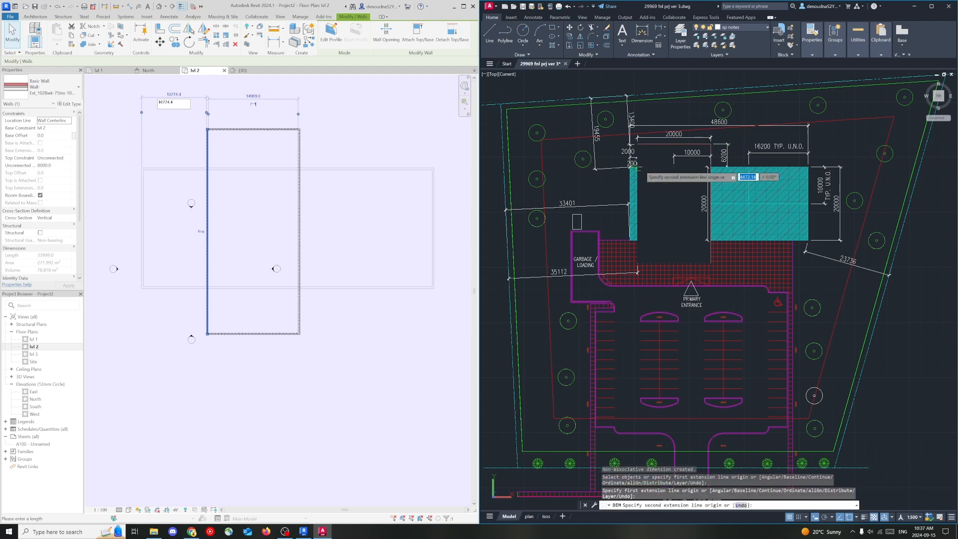
scroll(634, 168, up, 6)
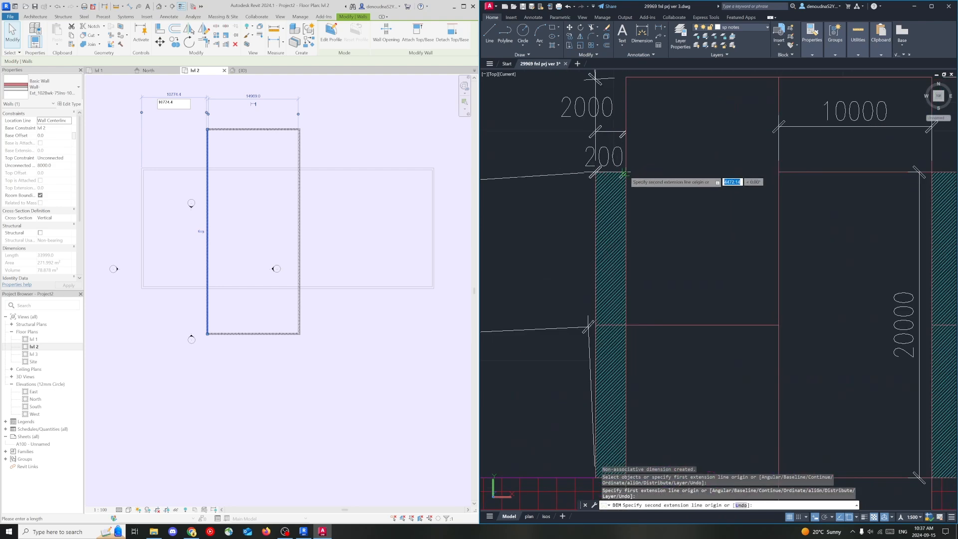
scroll(624, 173, down, 5)
scroll(625, 172, up, 6)
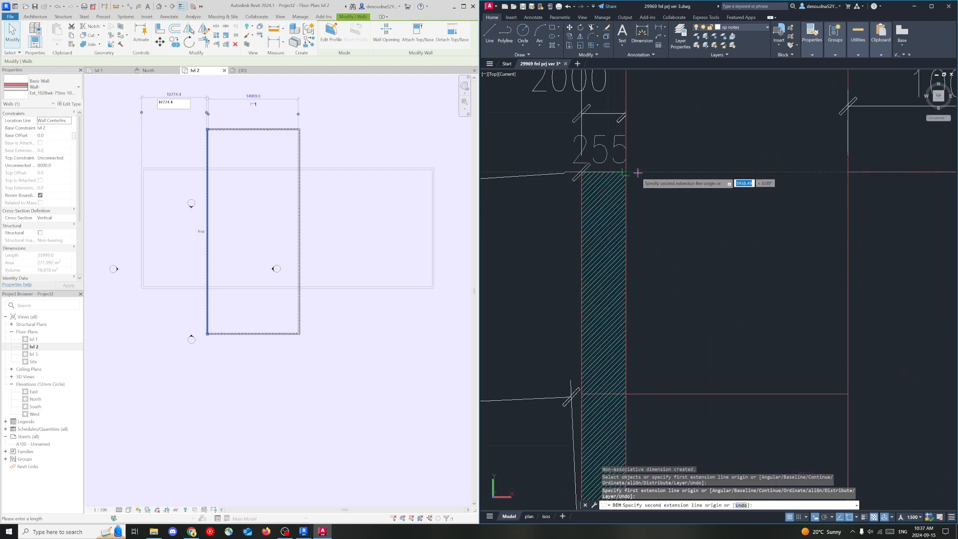
scroll(630, 172, down, 5)
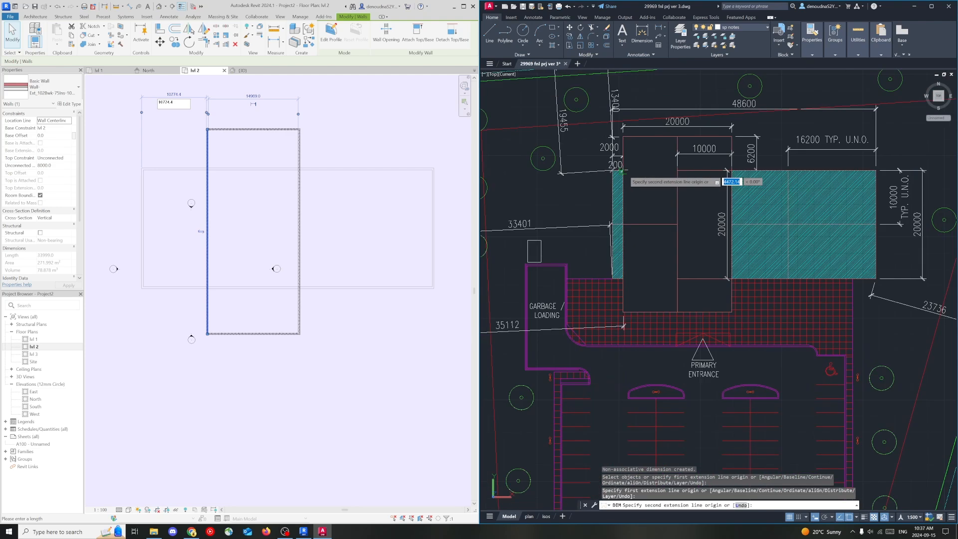
scroll(621, 172, up, 5)
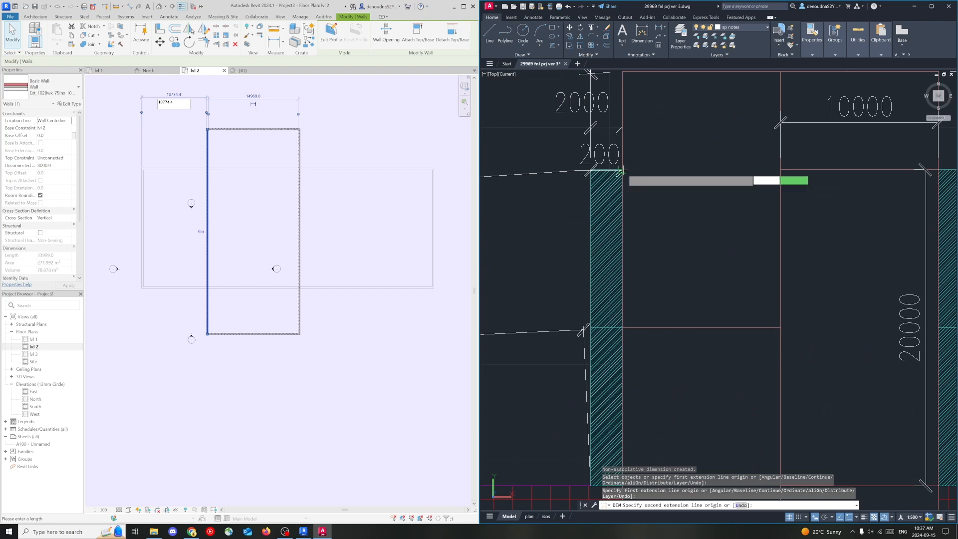
key(Escape)
scroll(649, 172, down, 6)
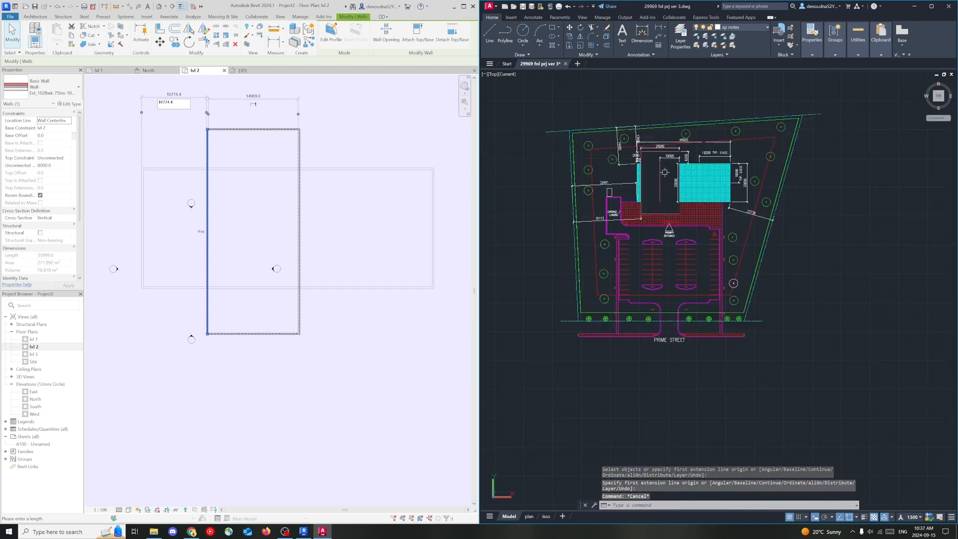
scroll(667, 174, up, 5)
scroll(659, 170, up, 2)
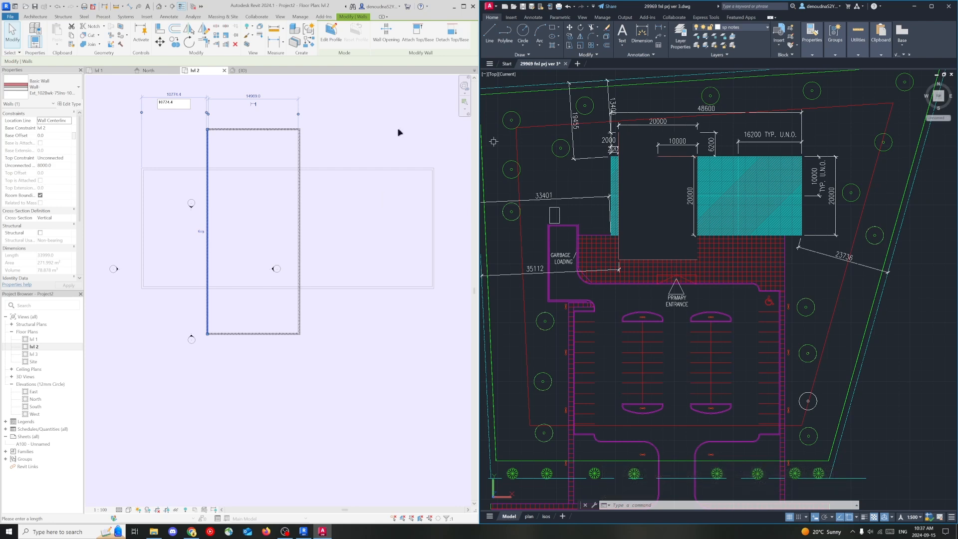
Step: Return to Revit and set the west wall's distance from the lower building's west wall to 200 mm
click(173, 104)
double_click(179, 105)
text(200)
key(Return)
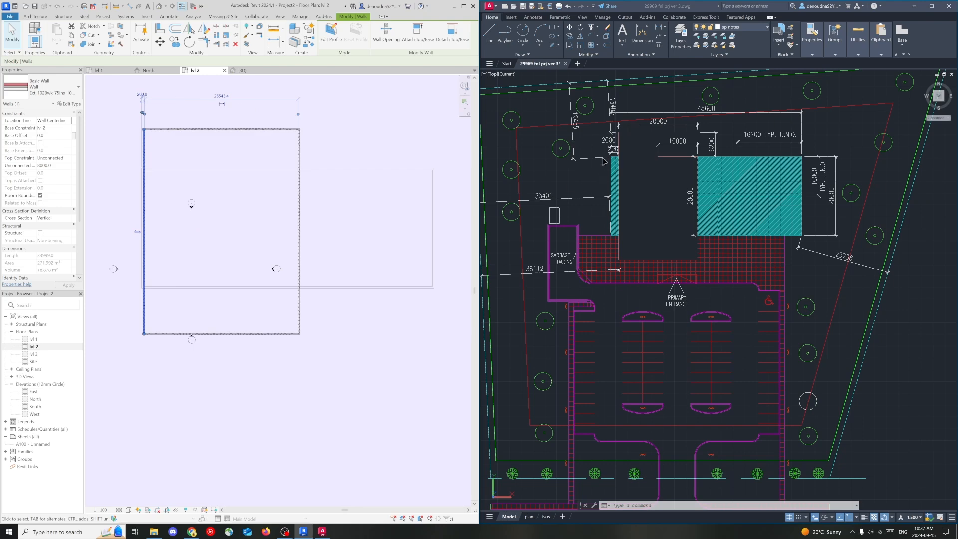
Step: Set the lvl 2 rectangle's west wall 2000 mm from the lower building's west wall
scroll(603, 161, down, 4)
click(142, 95)
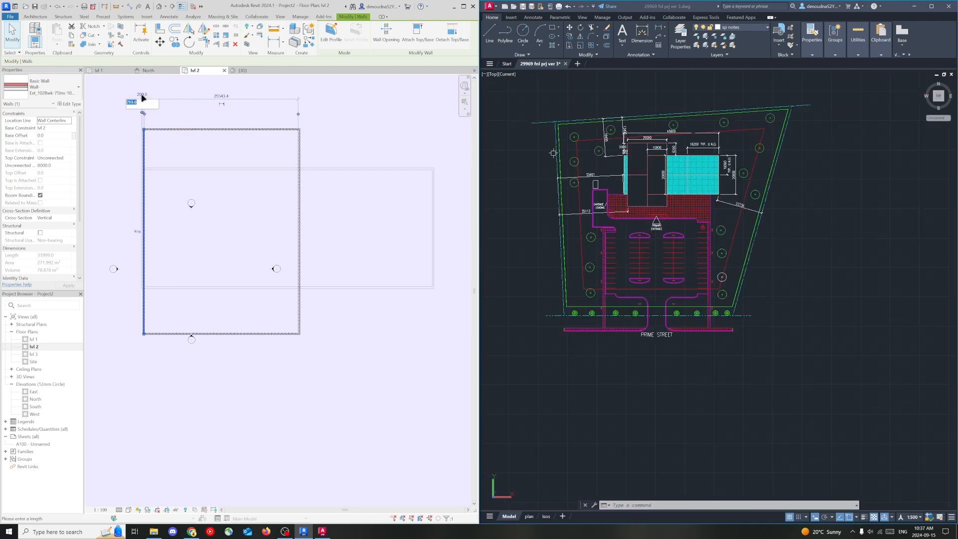
text(20)
key(Return)
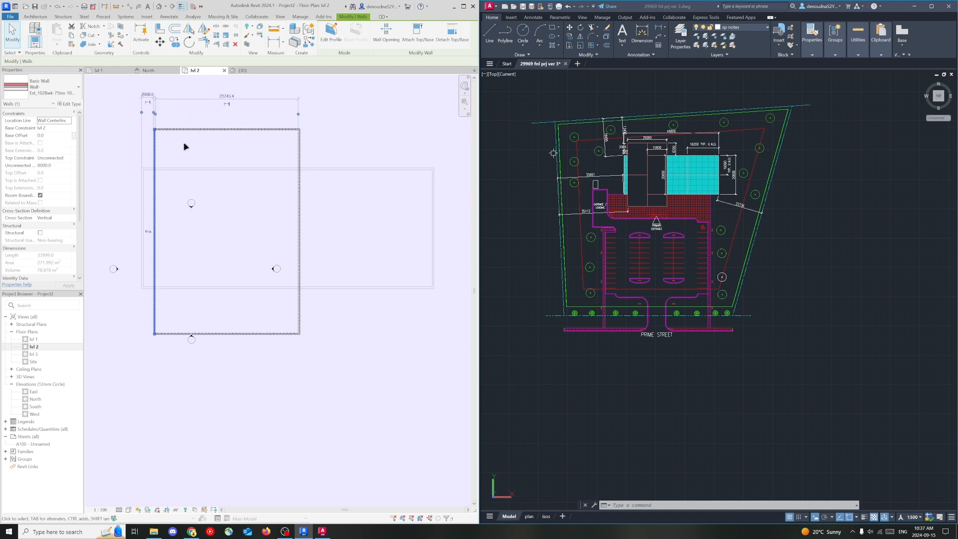
Step: Make the 2000 mm west wall offset a permanent dimension and lock it
scroll(150, 108, up, 3)
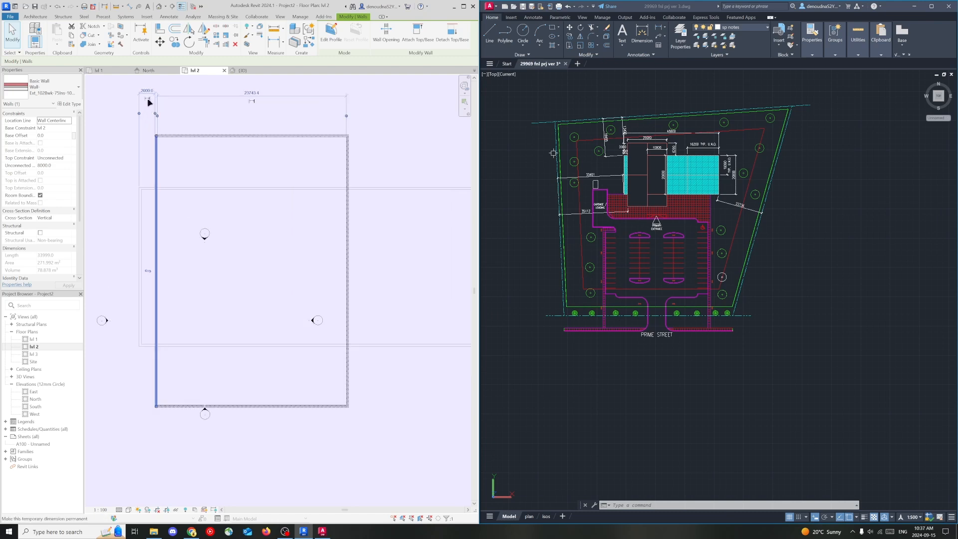
scroll(149, 103, up, 2)
click(140, 95)
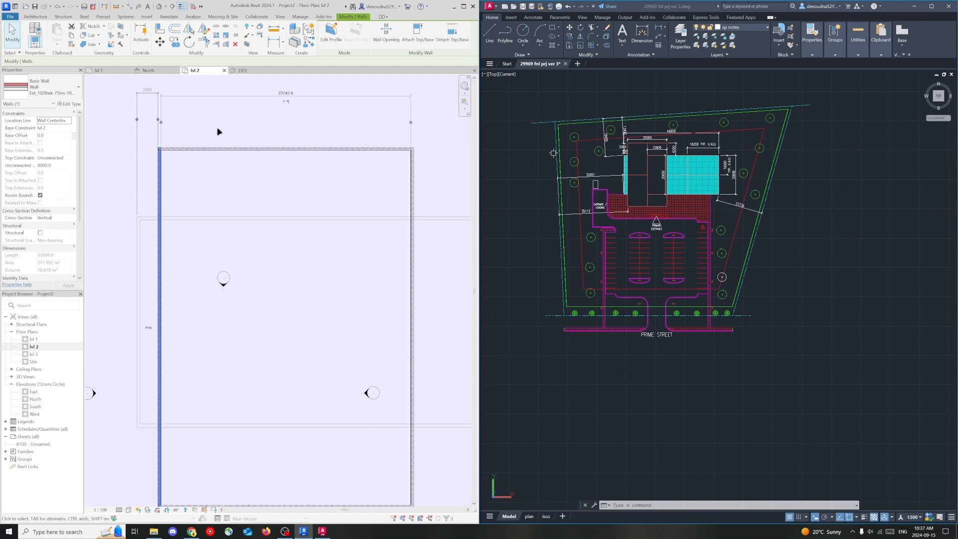
click(216, 128)
click(148, 103)
click(148, 102)
click(197, 98)
click(158, 99)
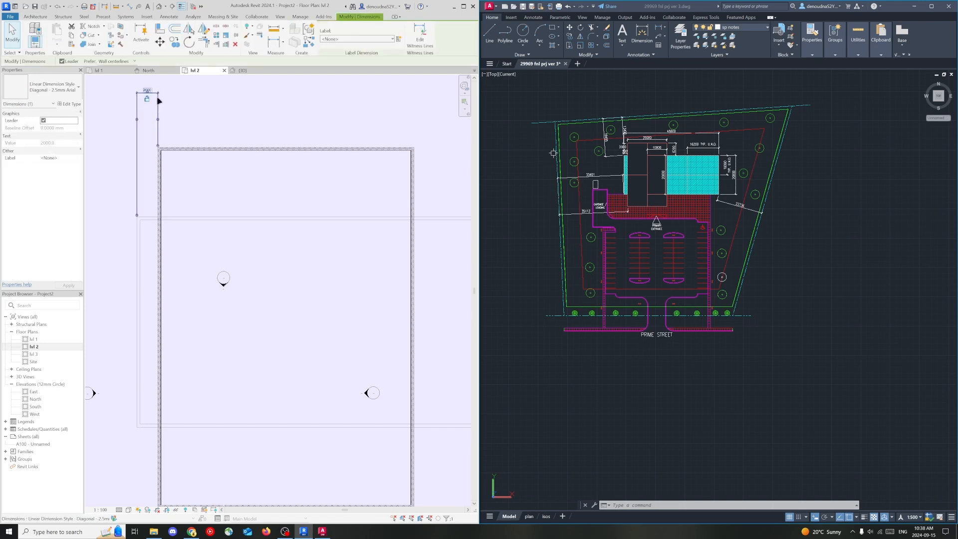
Step: Delete the locked 2000 mm dimension but leave the walls constrained
key(Delete)
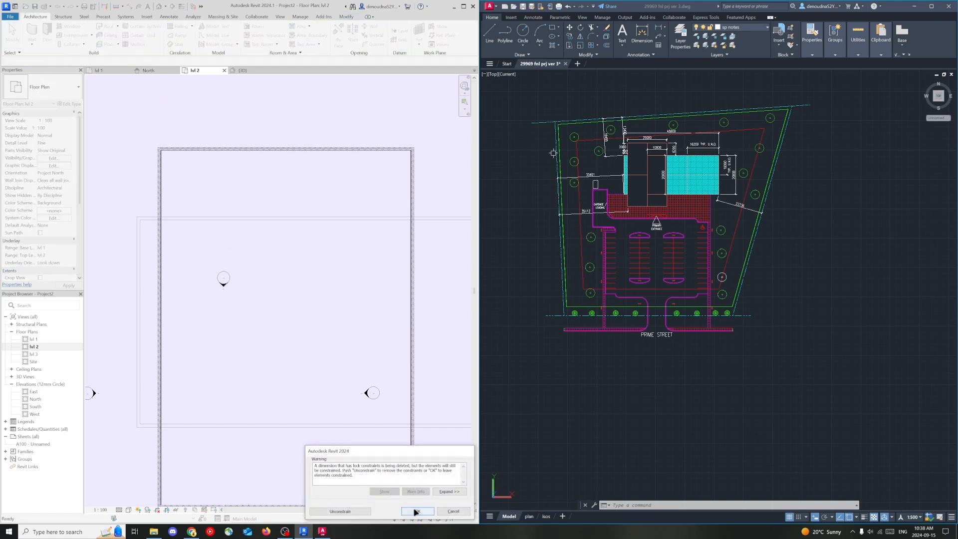
click(414, 508)
middle_drag(252, 378, 255, 335)
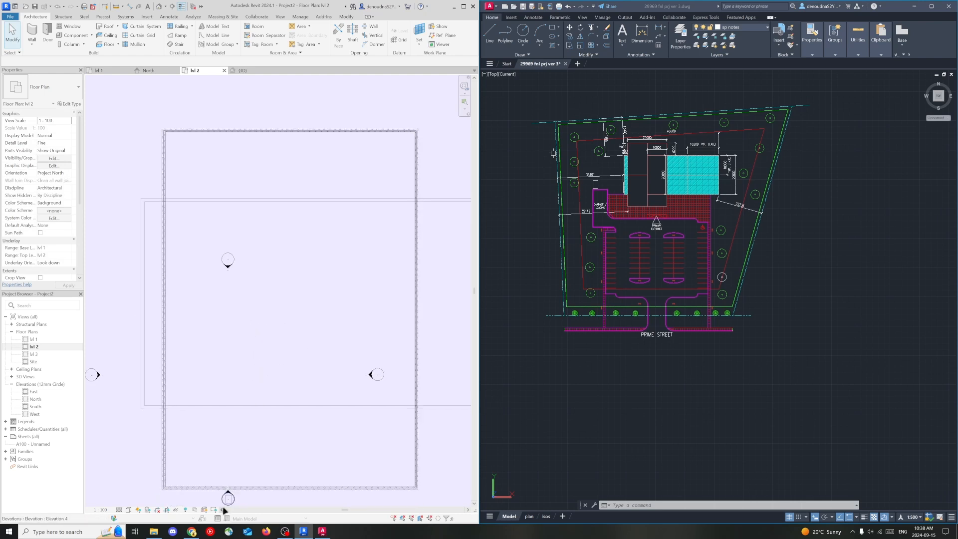
Step: Reveal the constraints in the lvl 2 plan and move the 2000 mm dimension closer to the rectangle's north wall
click(214, 510)
middle_drag(204, 241, 218, 228)
middle_drag(195, 110, 216, 146)
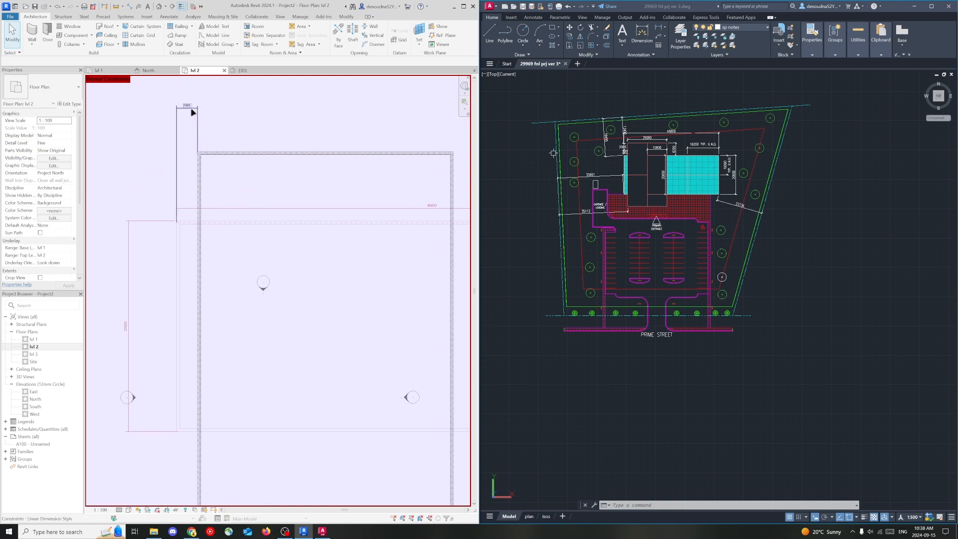
click(191, 109)
mouse_move(192, 109)
mouse_down()
mouse_move(198, 136)
mouse_move(199, 124)
mouse_up()
click(210, 124)
middle_drag(298, 283, 253, 275)
Step: Move the 48600 mm constraint dimension north of the crossing rectangle and turn off the constraints display
scroll(320, 246, down, 1)
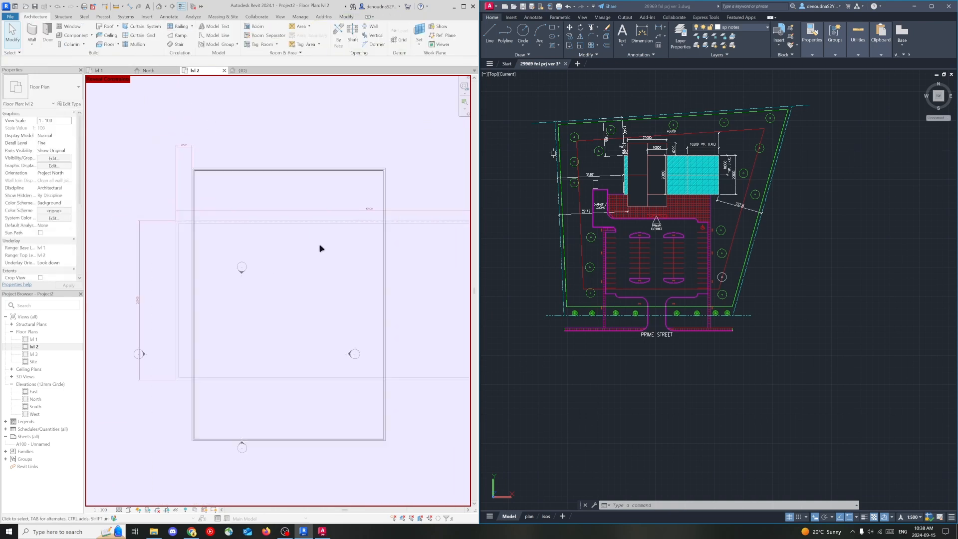
click(367, 212)
drag(368, 212, 334, 106)
click(299, 309)
scroll(294, 300, down, 3)
middle_drag(286, 287, 243, 270)
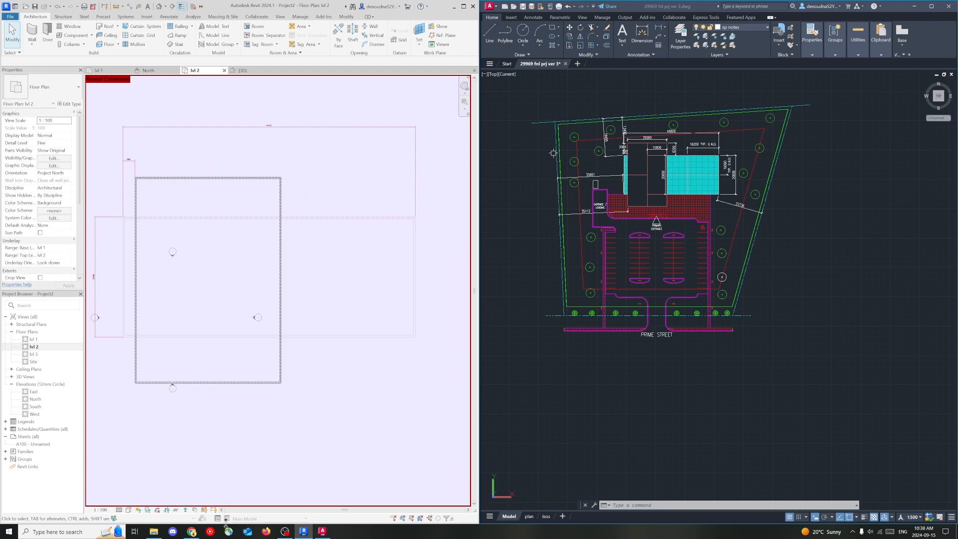
click(214, 509)
middle_drag(200, 274, 257, 246)
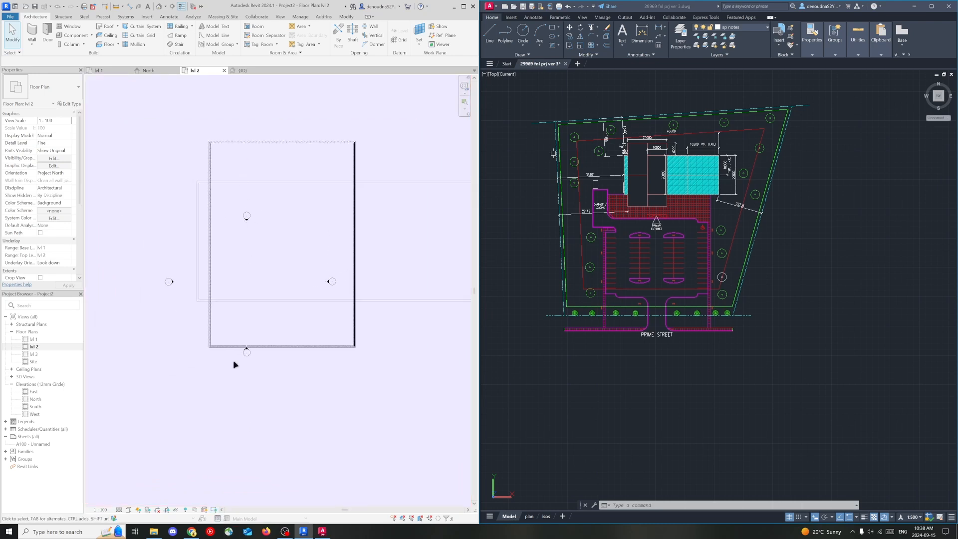
Step: Set the rectangle's north wall 6200 mm from the lower building's north wall and make that dimension permanent
click(206, 179)
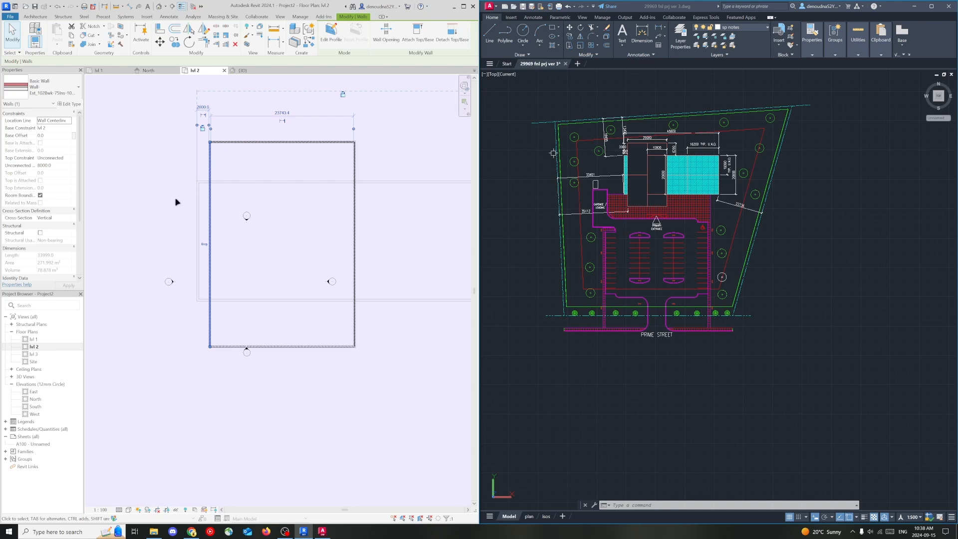
click(285, 143)
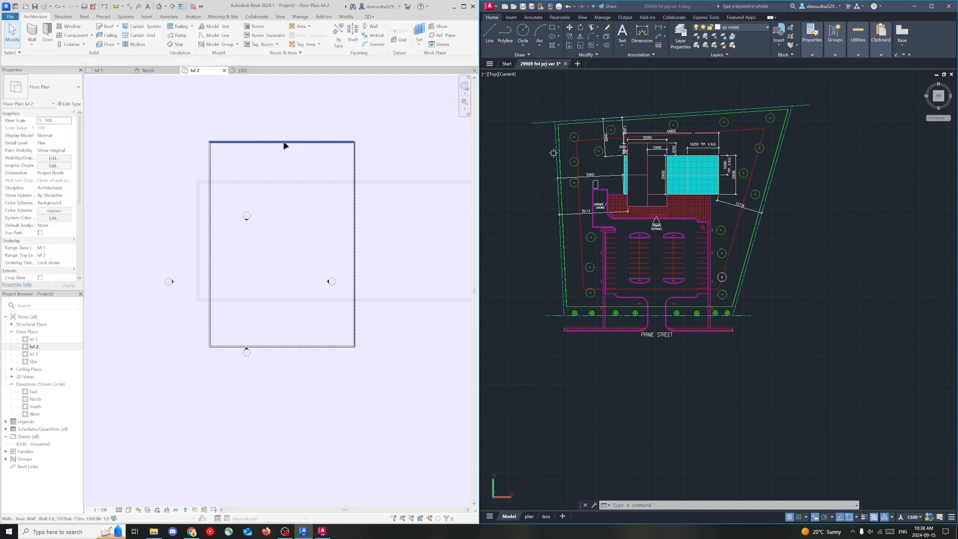
click(380, 143)
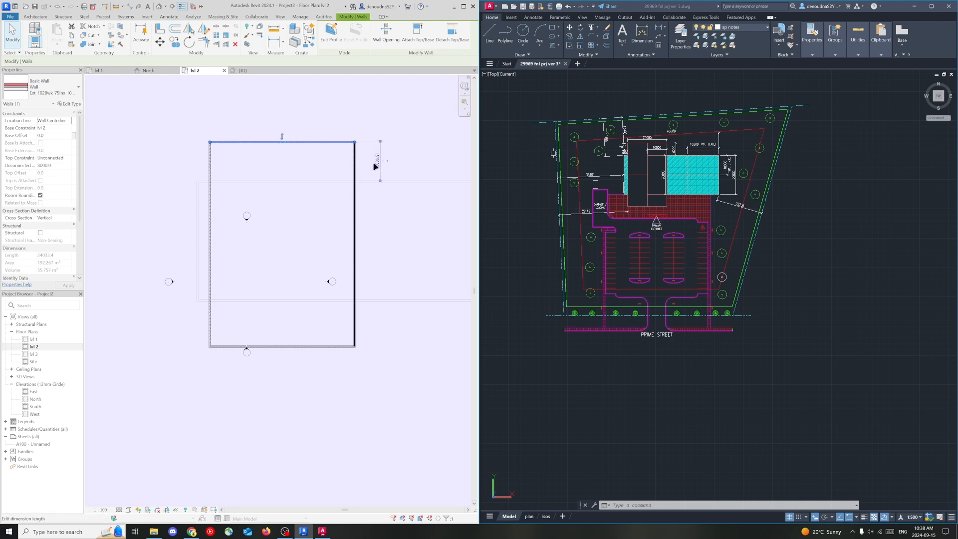
click(376, 161)
text(6200)
key(Return)
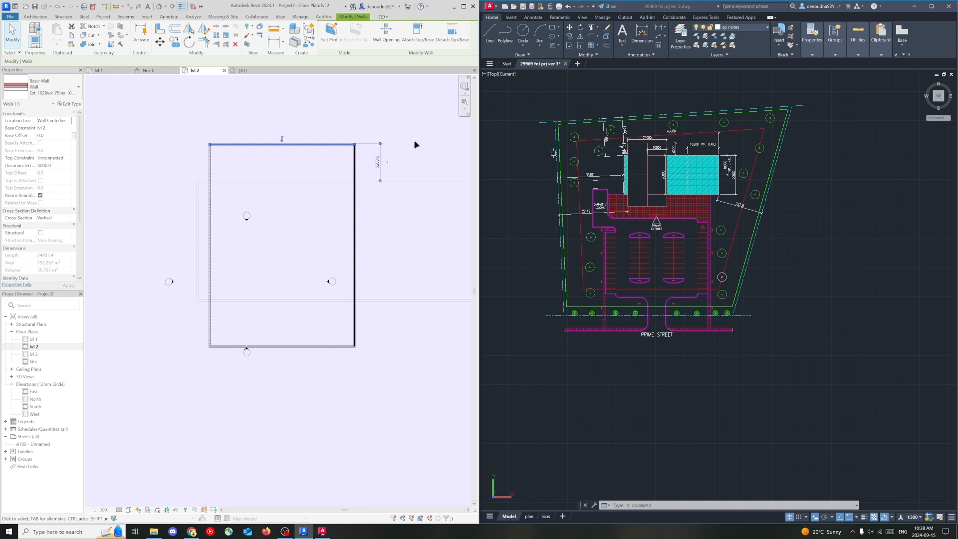
click(384, 162)
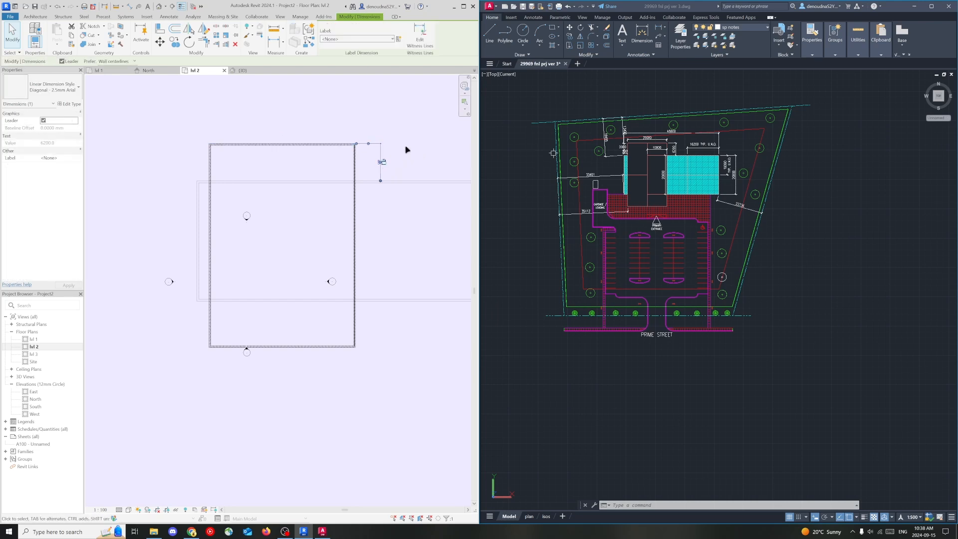
click(391, 159)
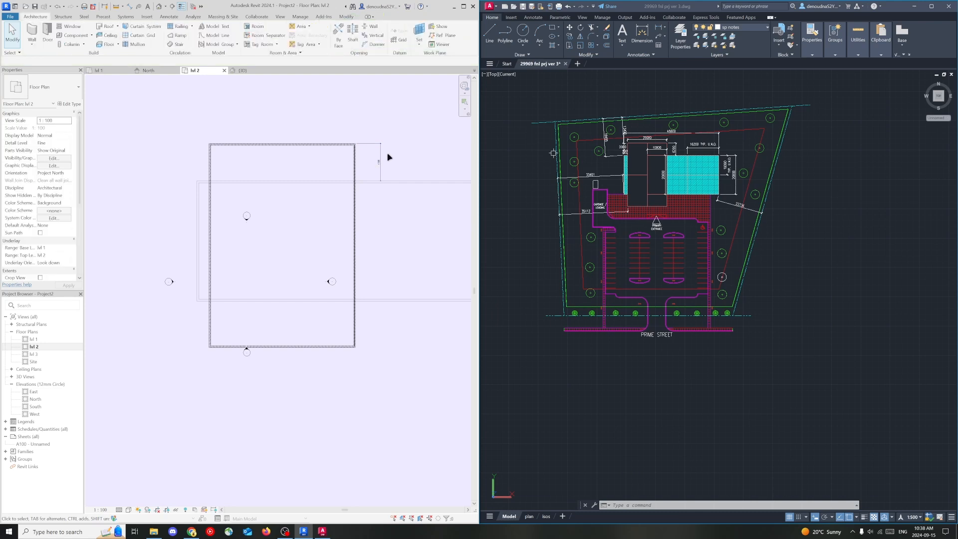
Step: Delete the locked 6200 mm dimension beside the crossing rectangle's north wall but leave the walls constrained
click(381, 154)
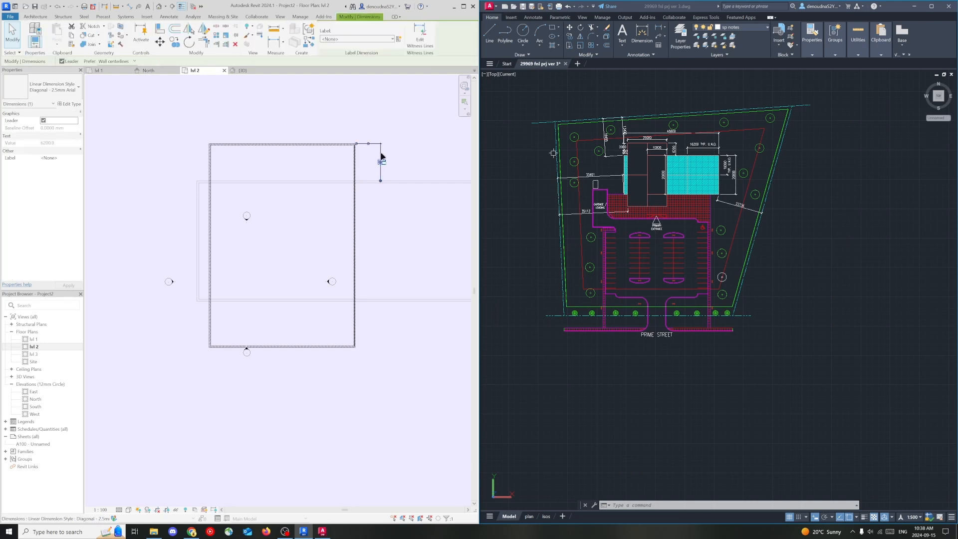
key(Delete)
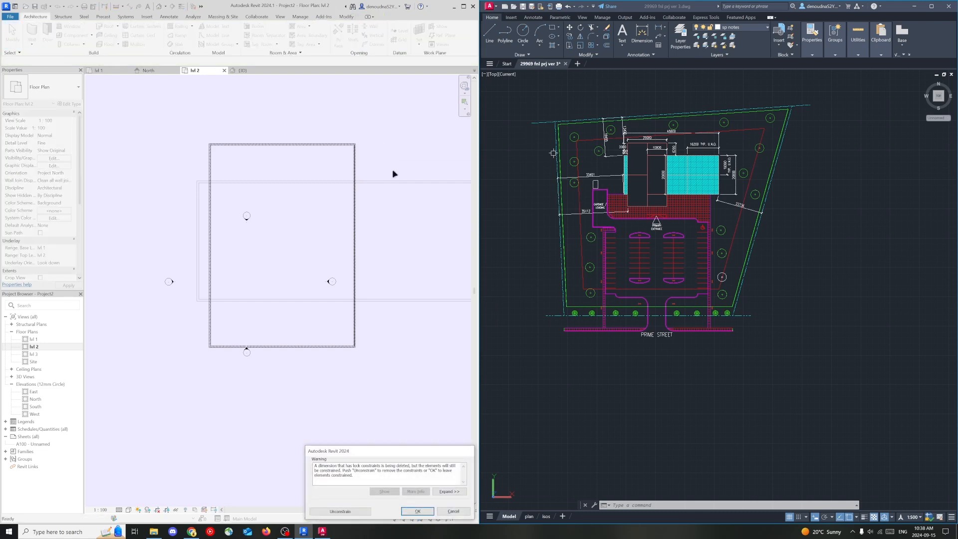
click(427, 510)
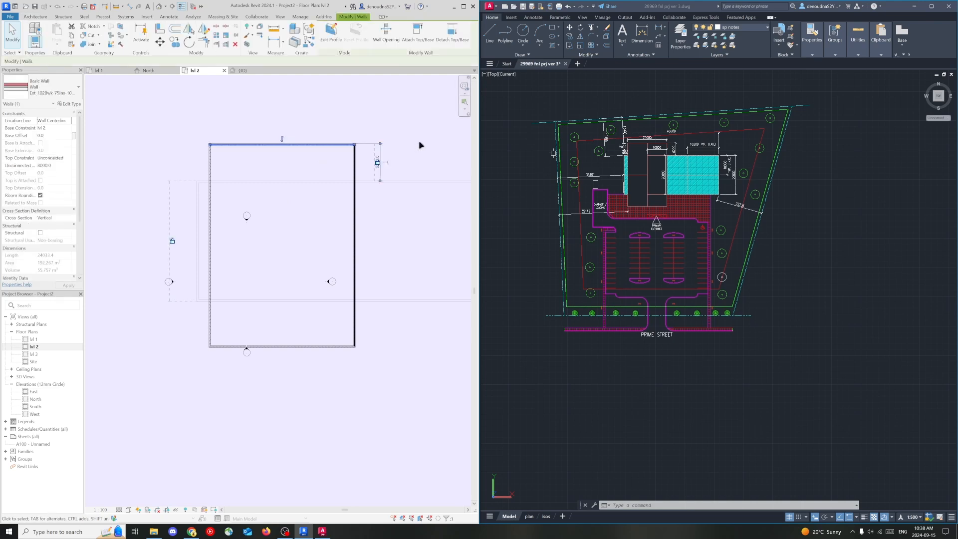
click(217, 509)
click(215, 508)
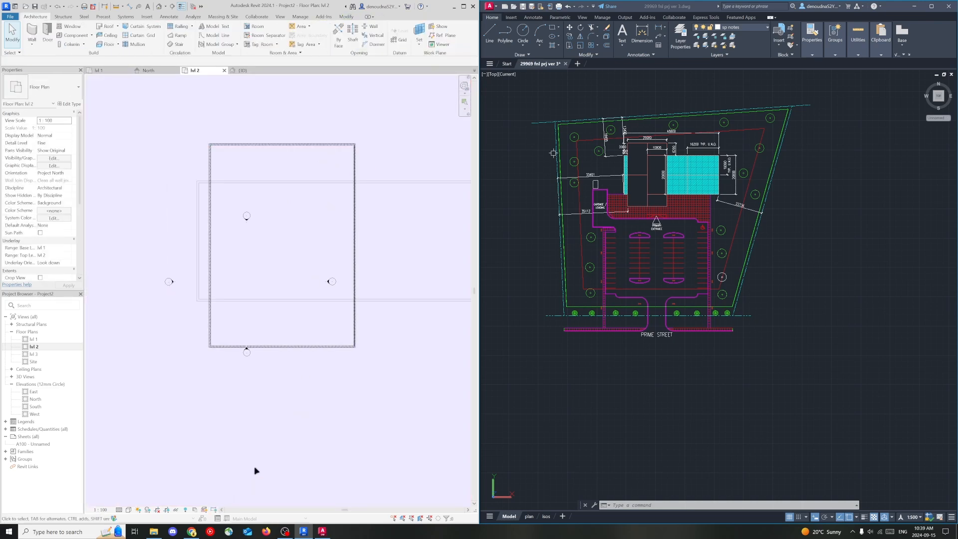
Step: In the AutoCAD site plan, dimension the offset between the crossing block's south edge and the hatched building's south edge
click(267, 346)
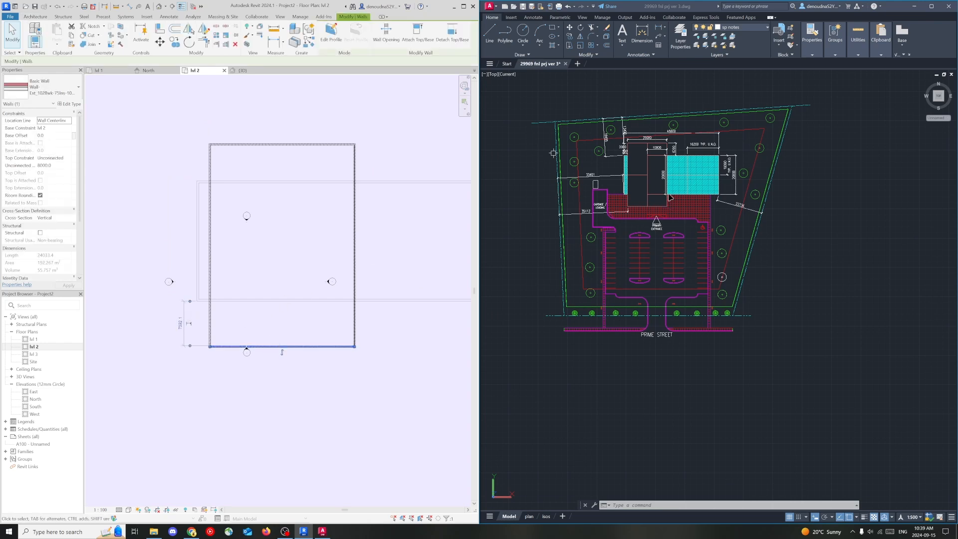
scroll(668, 192, up, 5)
click(641, 35)
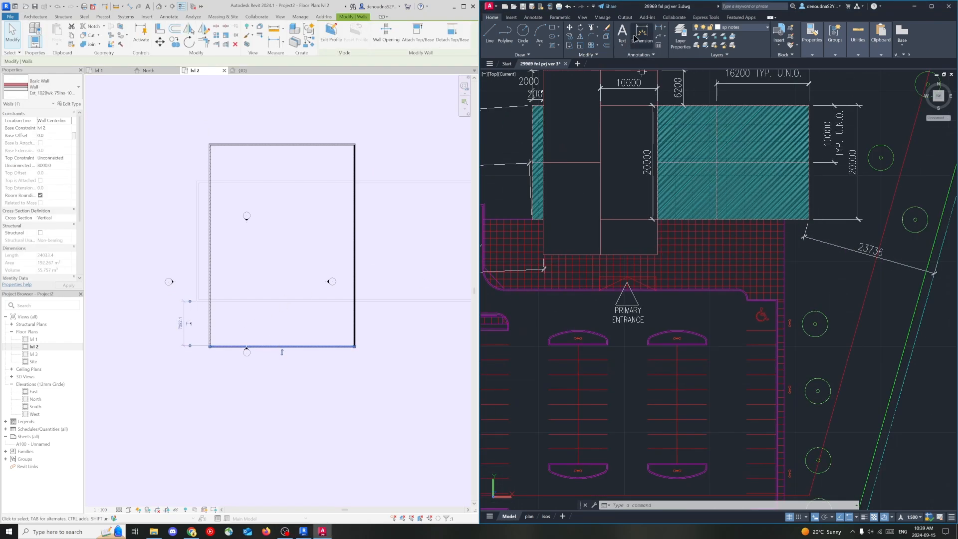
click(657, 268)
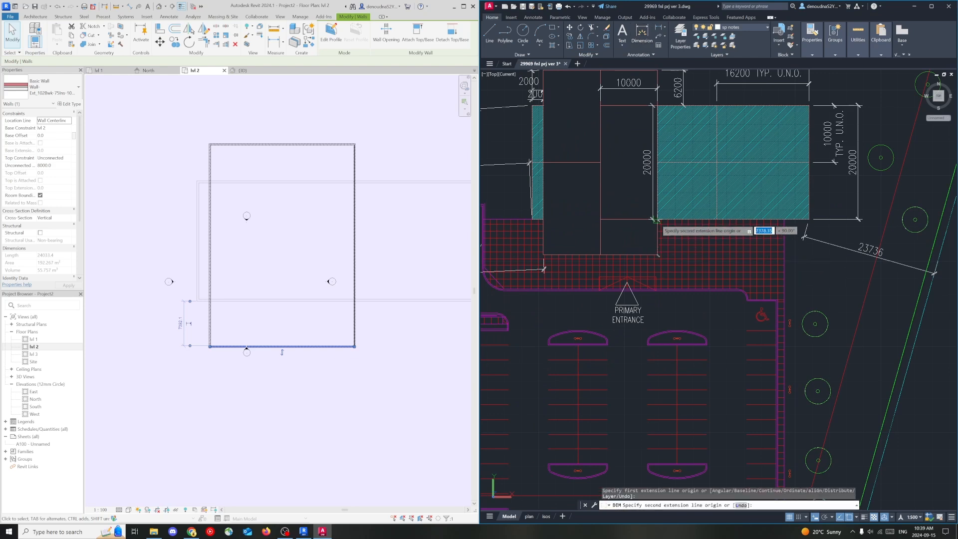
click(656, 218)
click(679, 240)
key(Escape)
key(Escape)
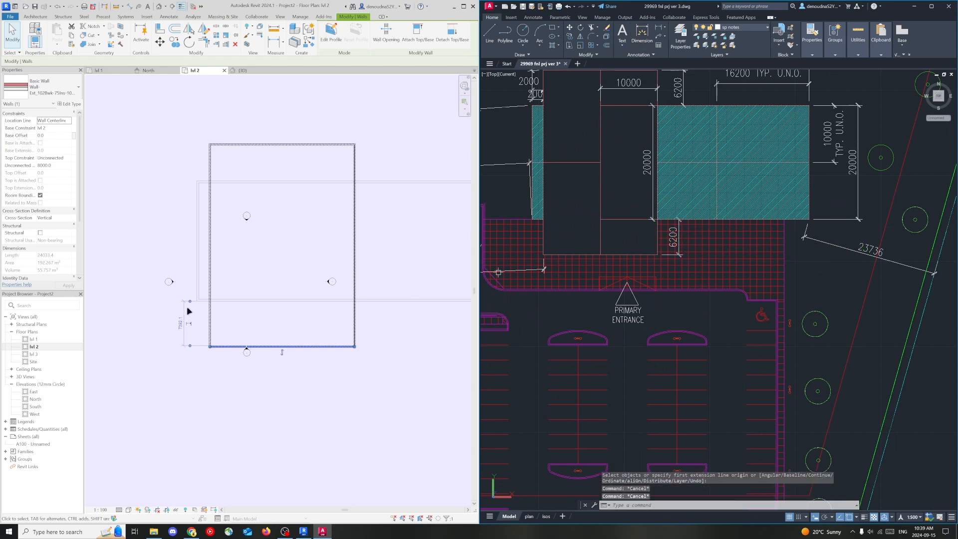
Step: In Revit, set the rectangle's south wall 6200 mm from the lower building's south wall
click(190, 346)
drag(190, 346, 218, 348)
click(181, 321)
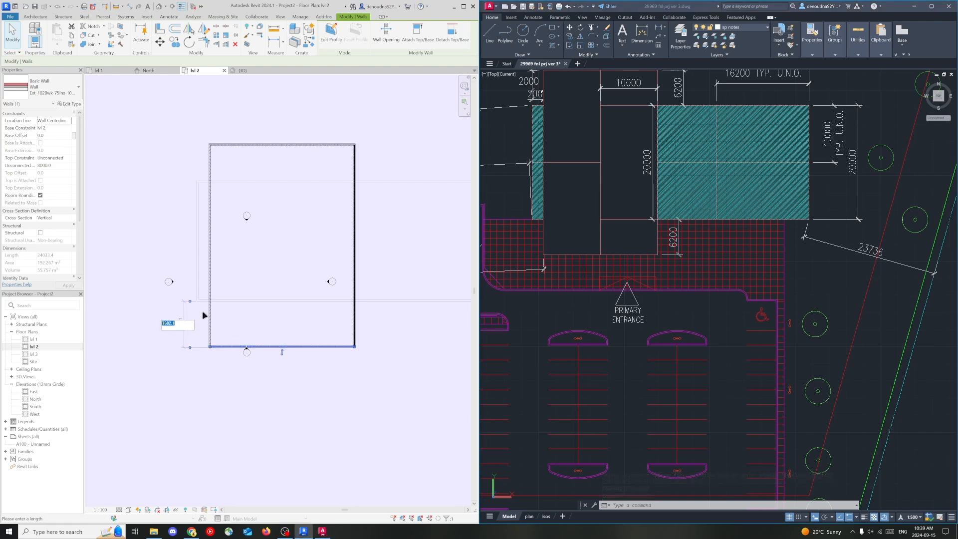
text(6200)
key(Return)
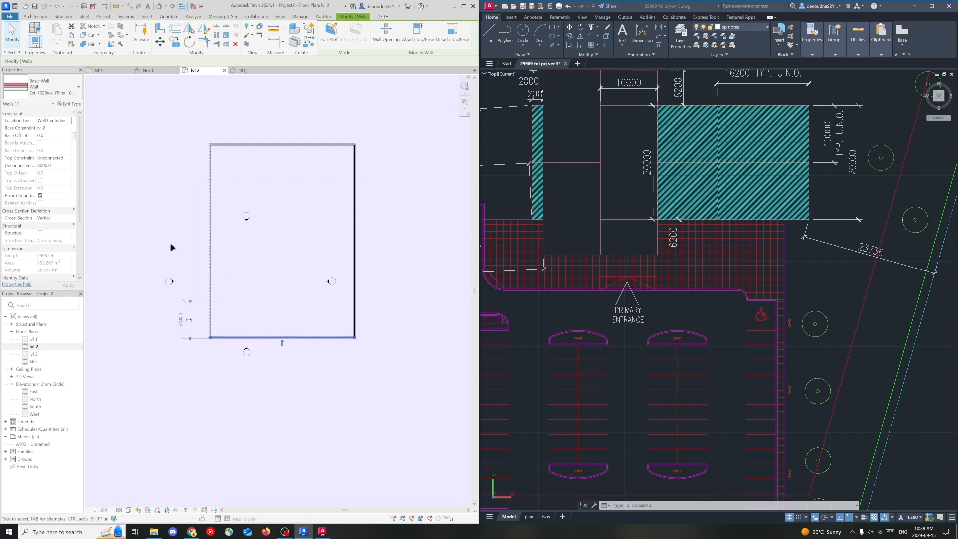
click(167, 249)
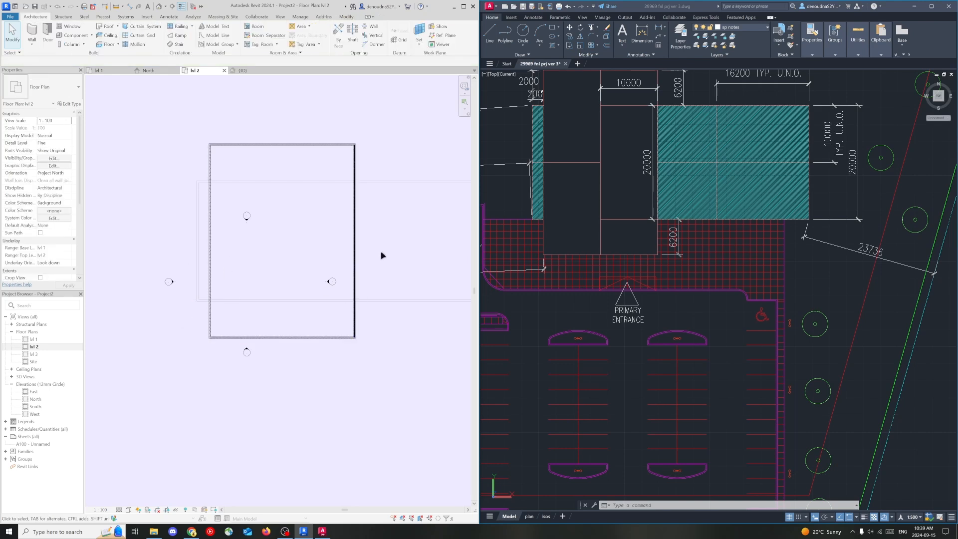
Step: Select the rectangle's east wall and move its width dimension's witness lines to the outer wall faces
middle_drag(391, 258, 372, 256)
click(334, 248)
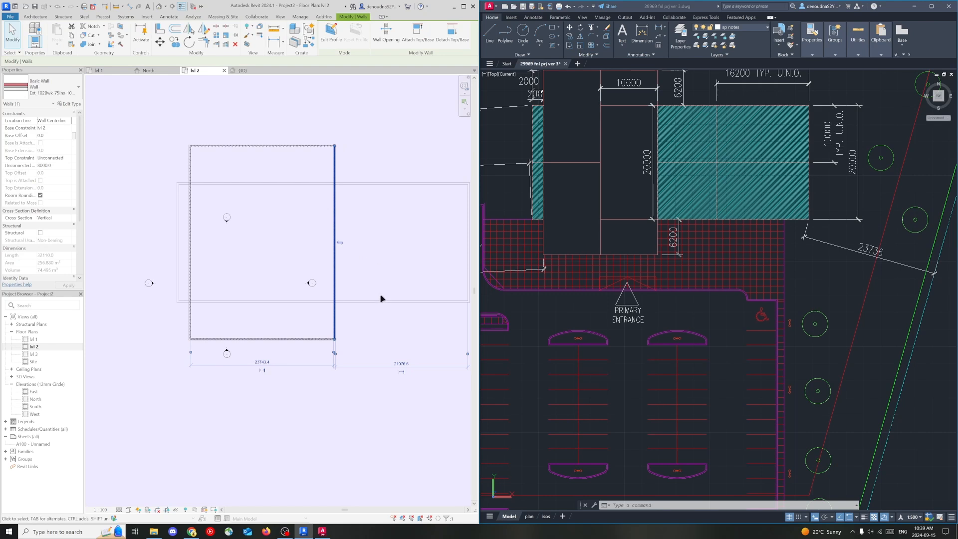
click(191, 353)
scroll(337, 353, up, 3)
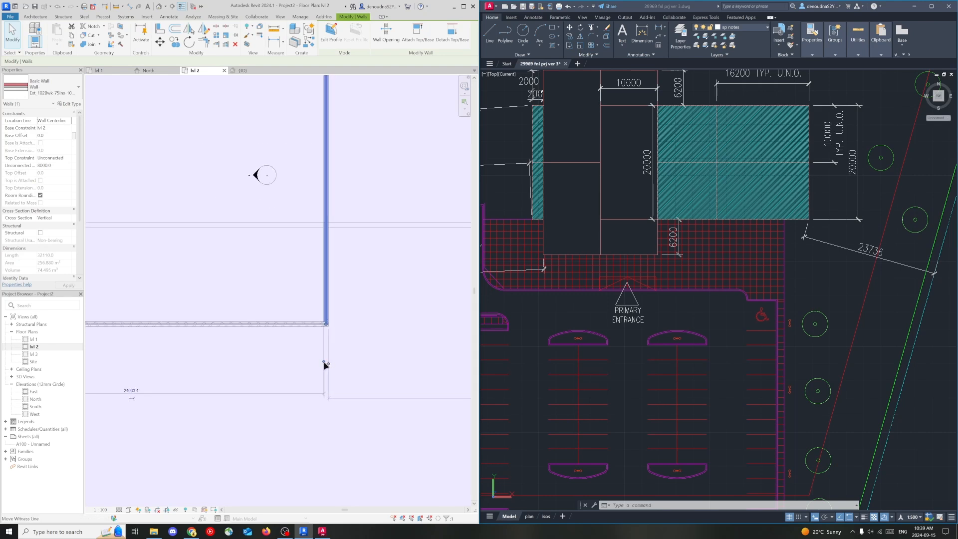
scroll(351, 307, down, 4)
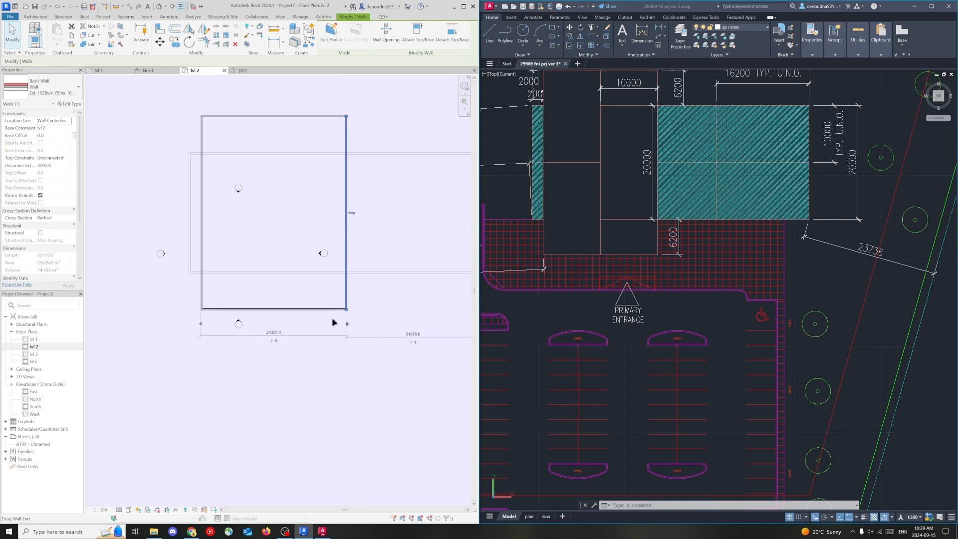
Step: Set the crossing rectangle's overall east-west width to 20000 mm, matching the AutoCAD plan
click(274, 332)
click(616, 268)
key(Escape)
middle_drag(654, 287, 672, 358)
click(257, 340)
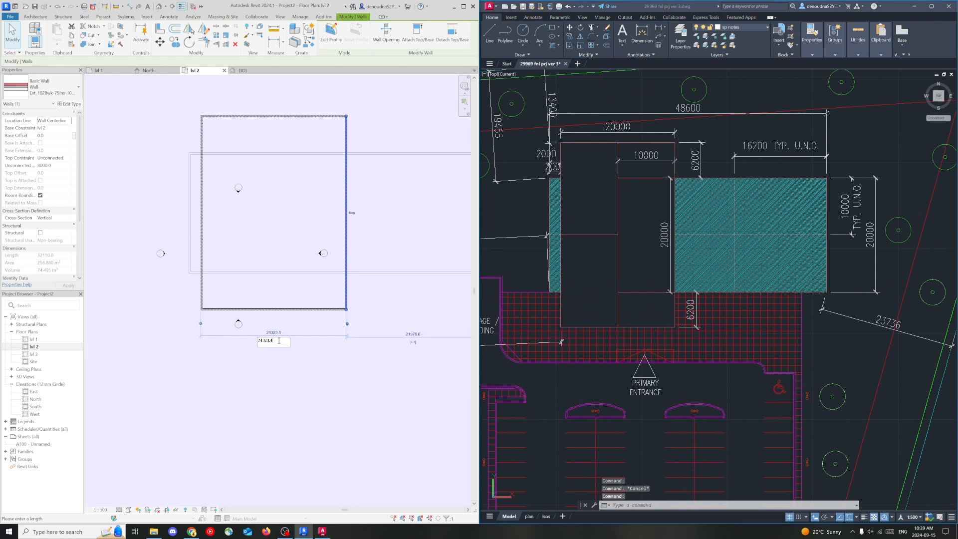
double_click(255, 339)
text(20000)
key(Return)
click(334, 405)
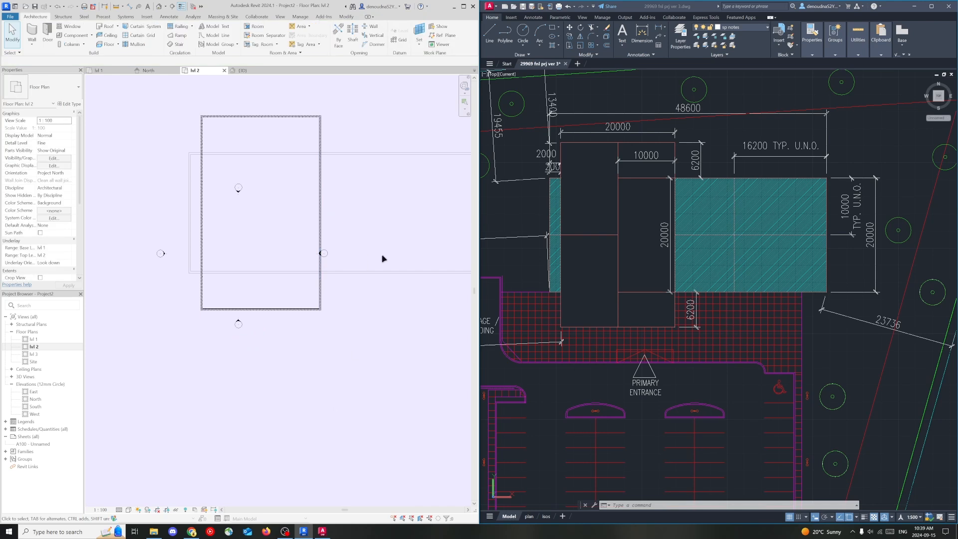
Step: Inspect the lvl 2 walls crossing over the lvl 1 walls in the 3D view
middle_drag(382, 257, 316, 263)
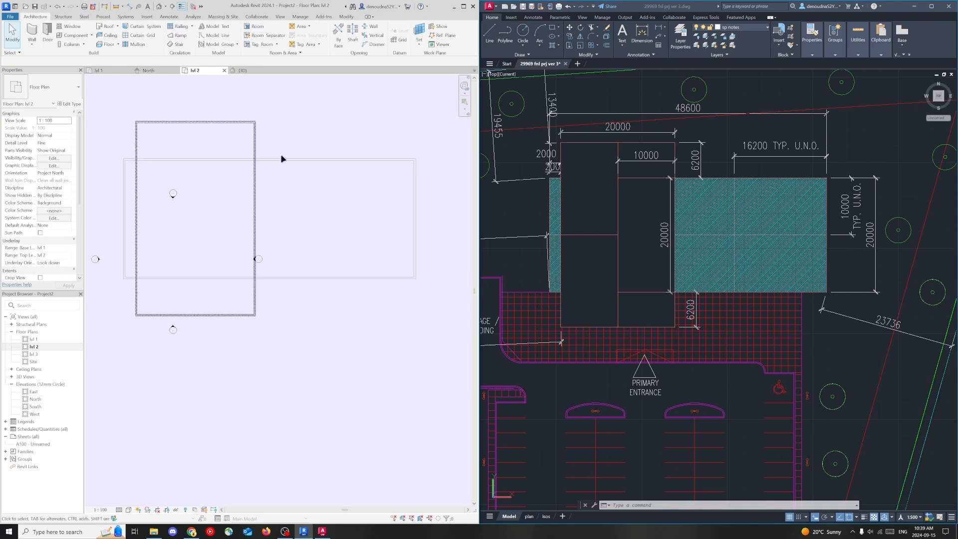
click(242, 72)
mouse_move(437, 119)
mouse_down()
mouse_move(412, 82)
mouse_move(437, 133)
mouse_up()
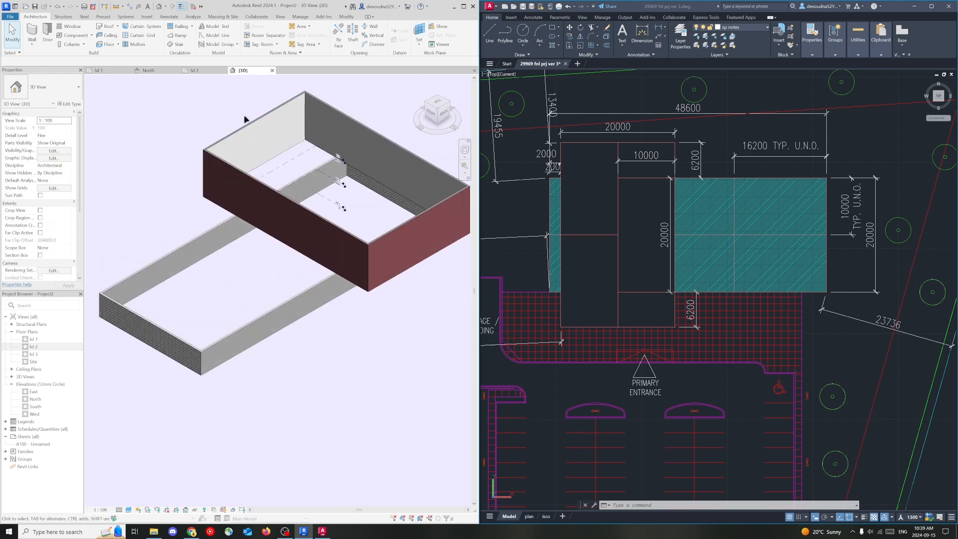
click(242, 128)
click(199, 117)
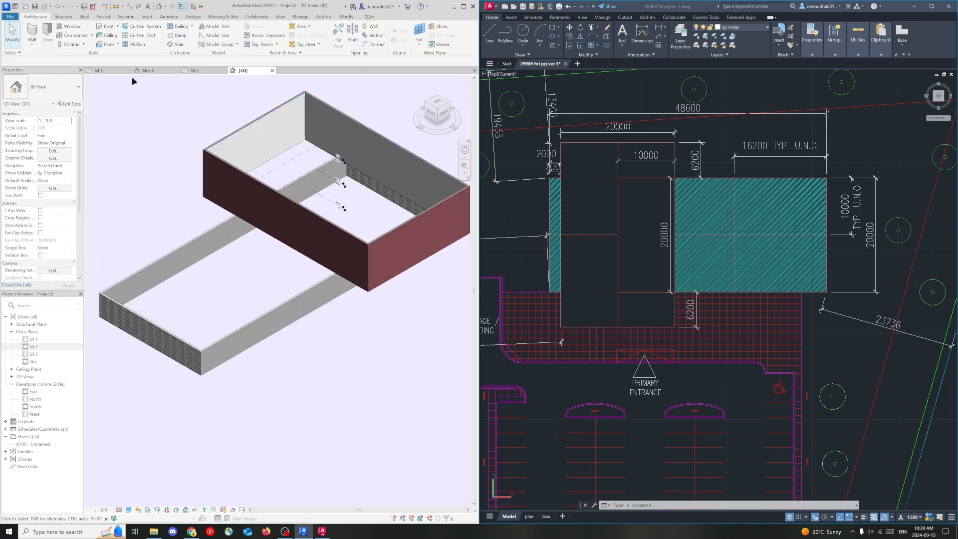
Step: In the lvl 2 plan, change all four walls of the crossing rectangle to the Studio 3 MP exterior wall type
click(202, 72)
drag(124, 109, 260, 320)
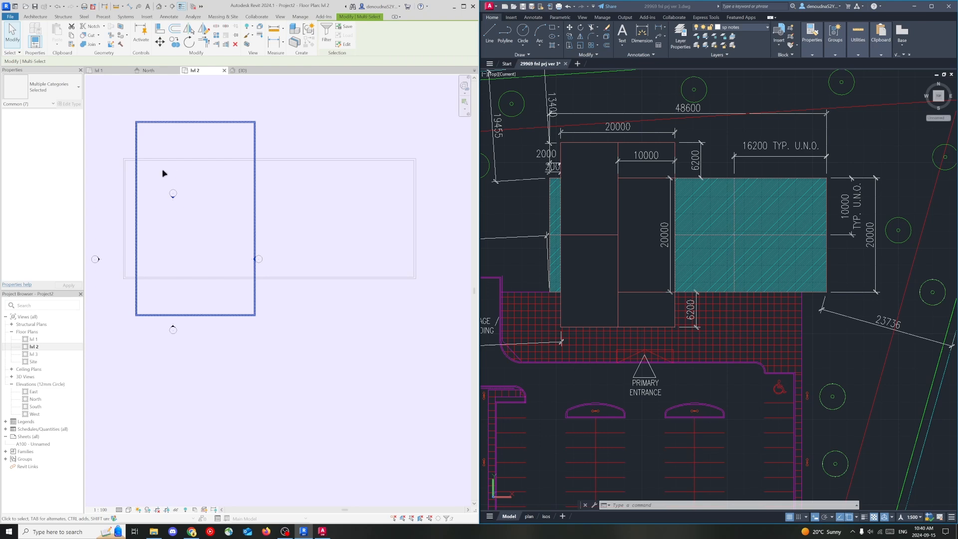
shift+drag(160, 172, 194, 216)
drag(280, 272, 238, 245)
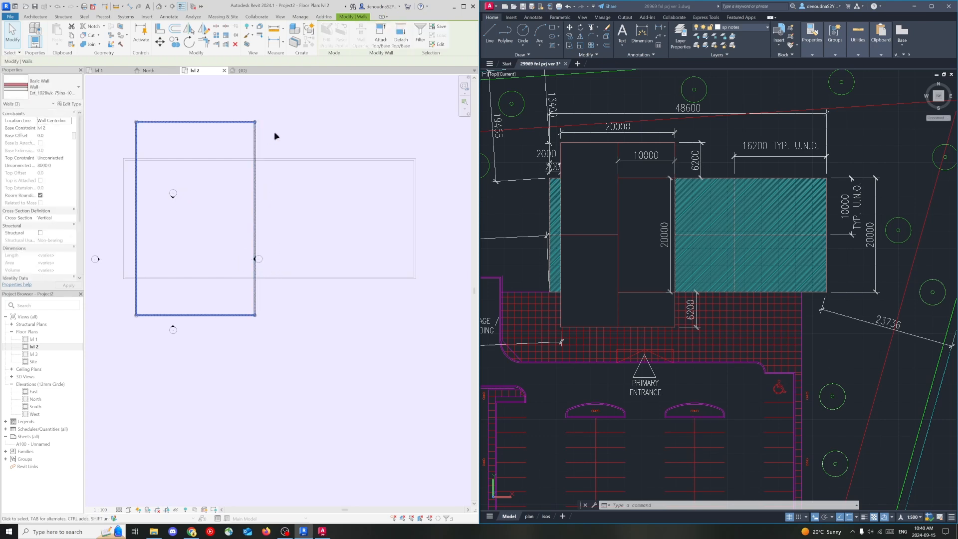
click(258, 143)
drag(320, 138, 136, 102)
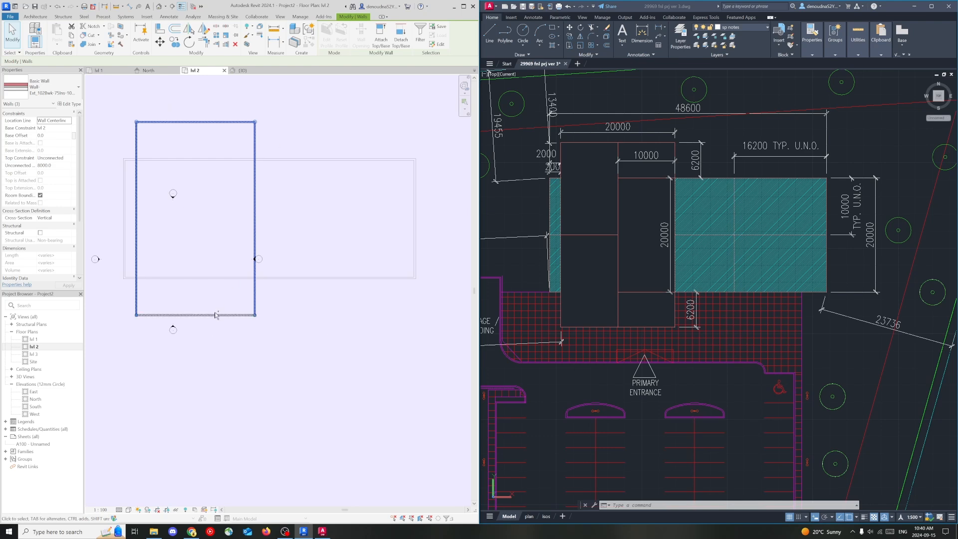
ctrl+click(197, 121)
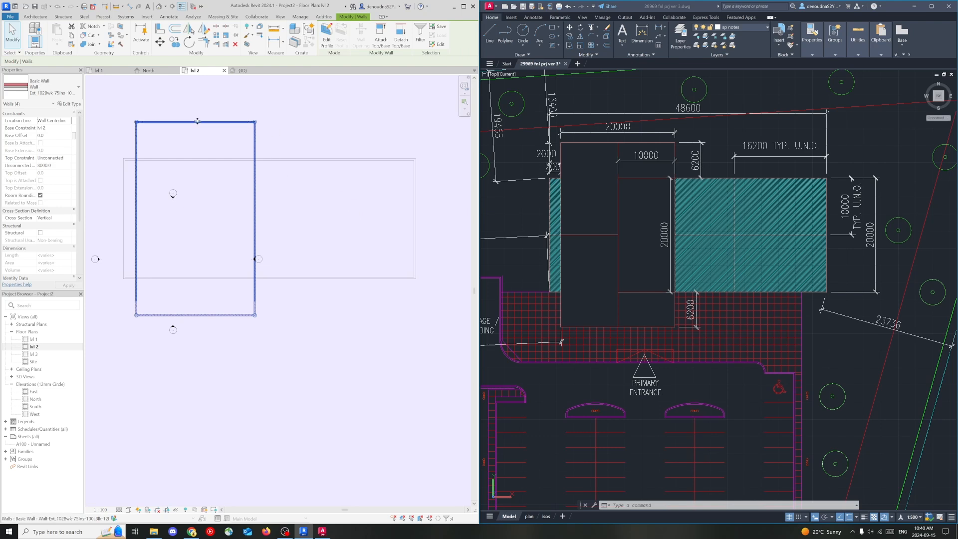
click(63, 93)
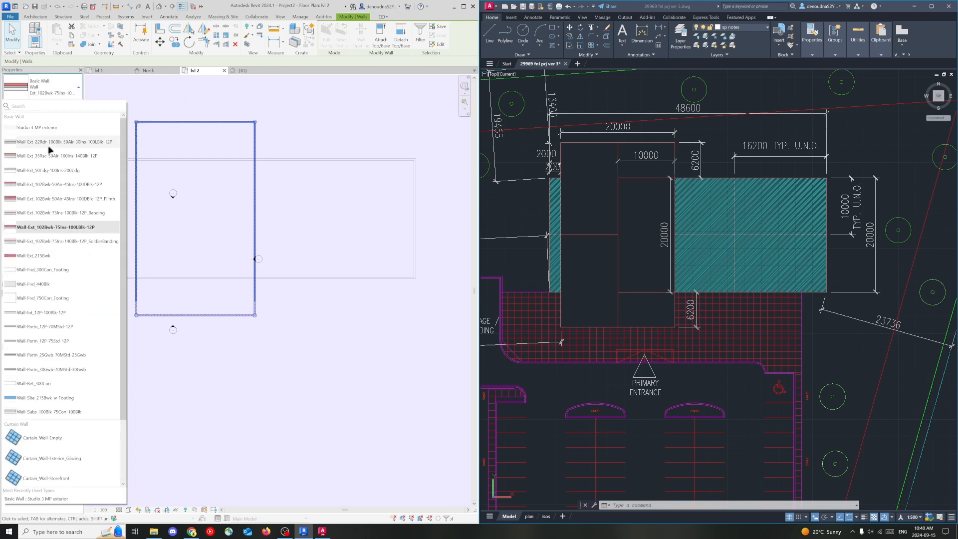
click(51, 88)
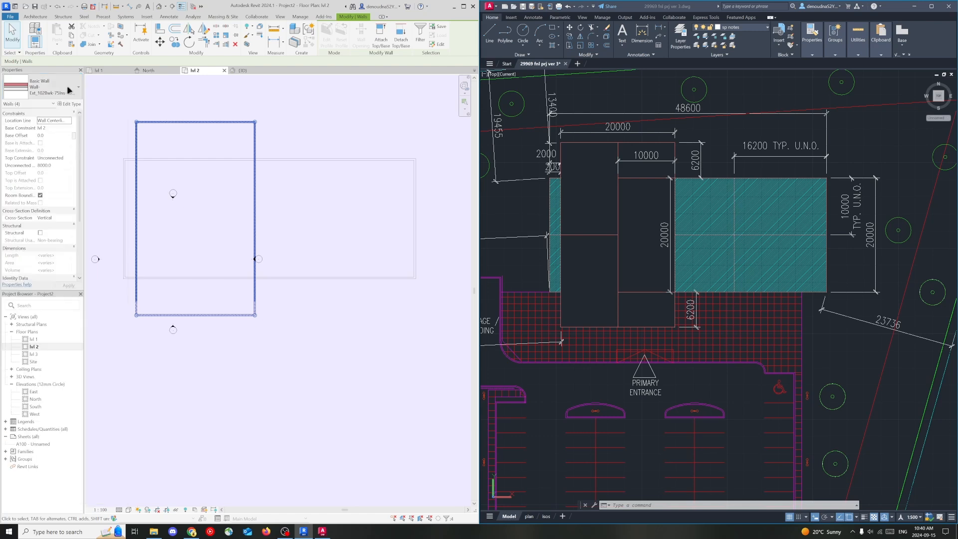
click(65, 86)
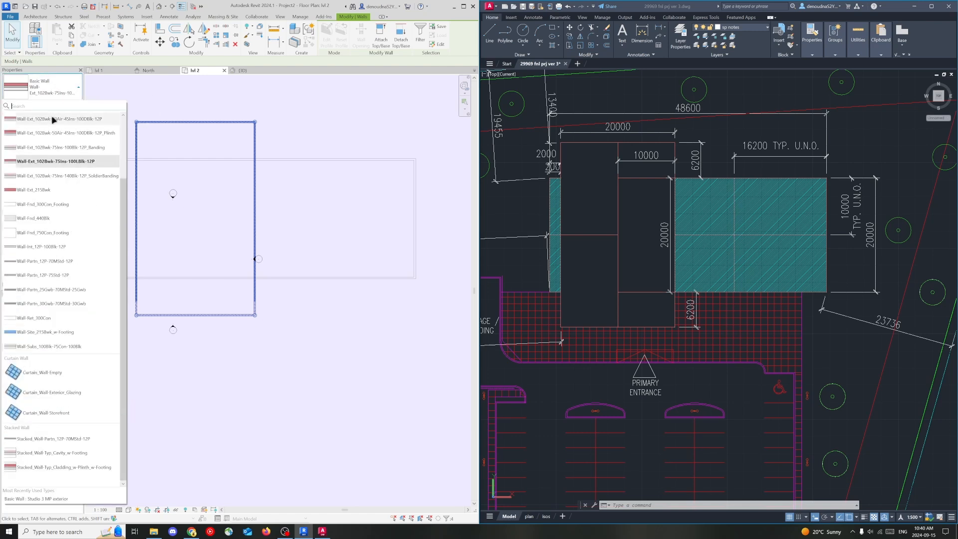
scroll(52, 117, up, 1)
click(66, 129)
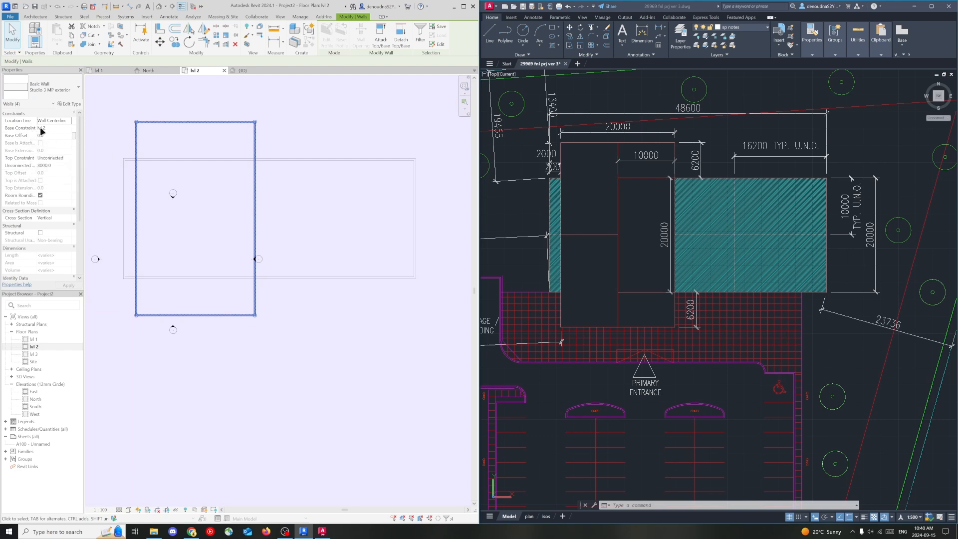
Step: Set the top constraint of the four rectangle walls to Up to level: lvl 3
click(62, 158)
click(69, 159)
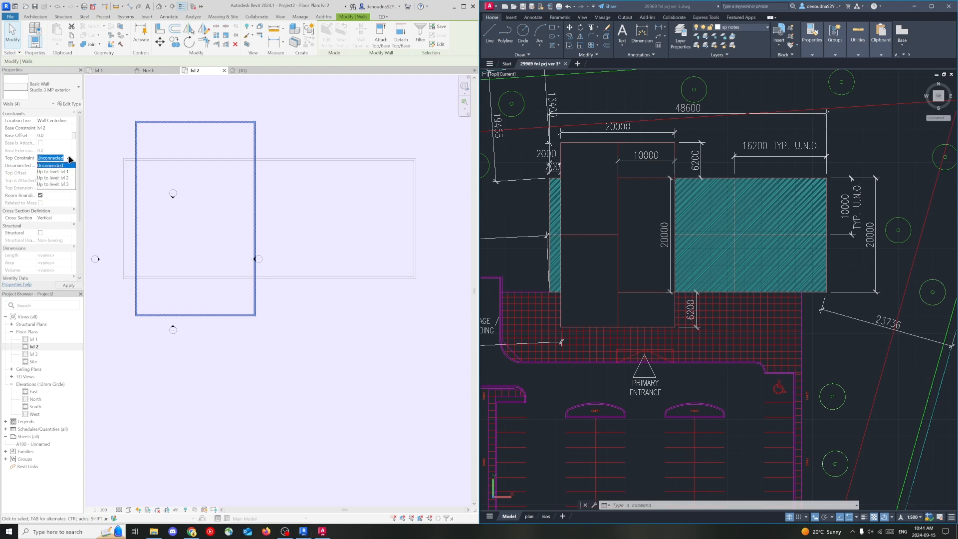
click(69, 184)
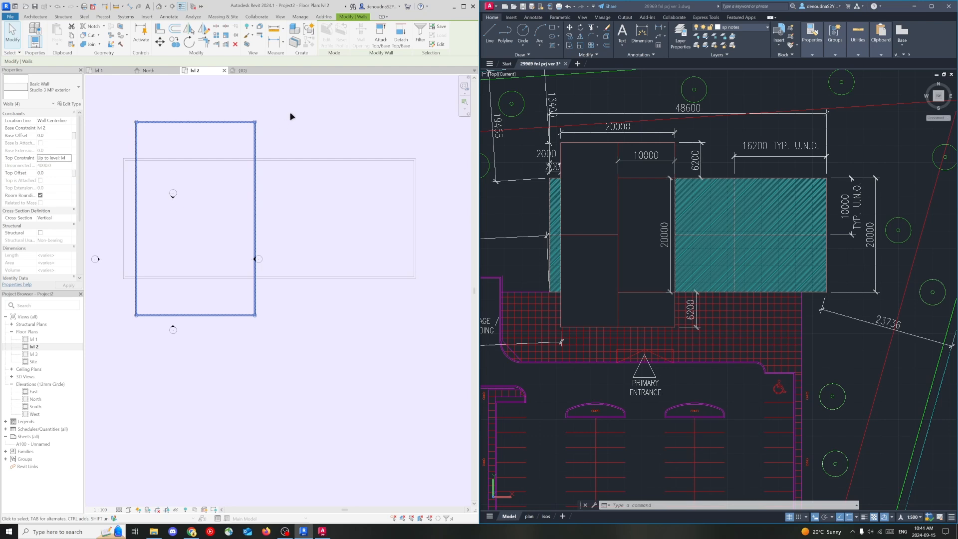
key(Escape)
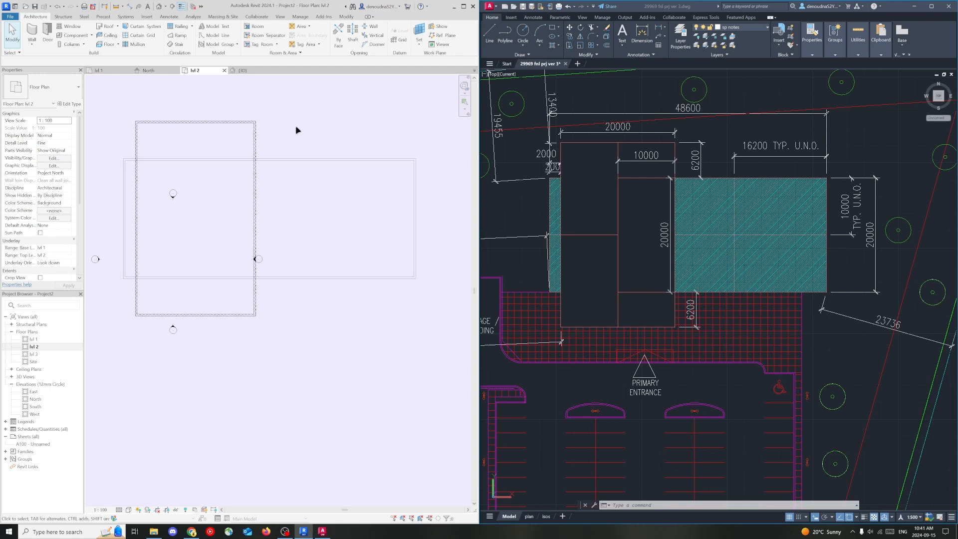
drag(276, 145, 132, 111)
key(Escape)
middle_drag(166, 156, 219, 117)
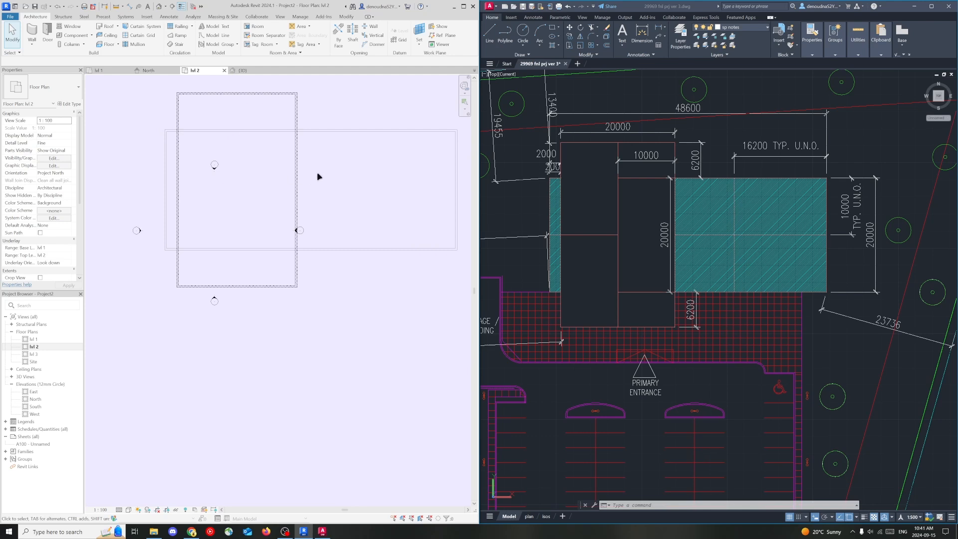
middle_drag(364, 168, 343, 166)
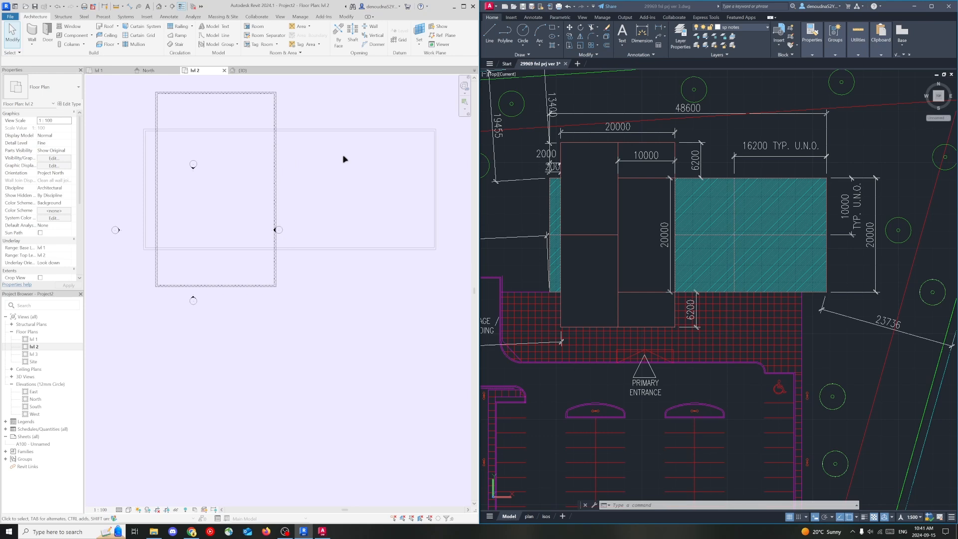
middle_drag(343, 158, 328, 159)
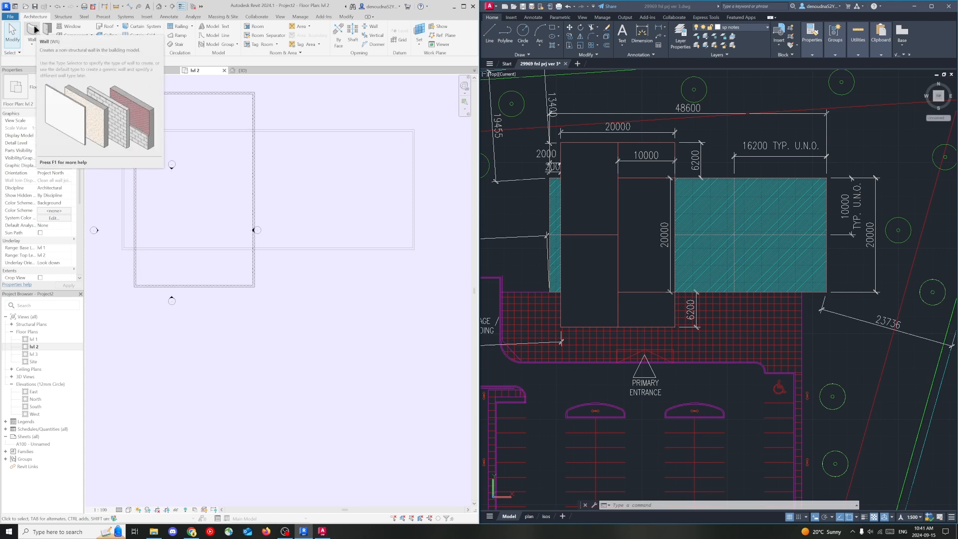
middle_drag(153, 150, 183, 151)
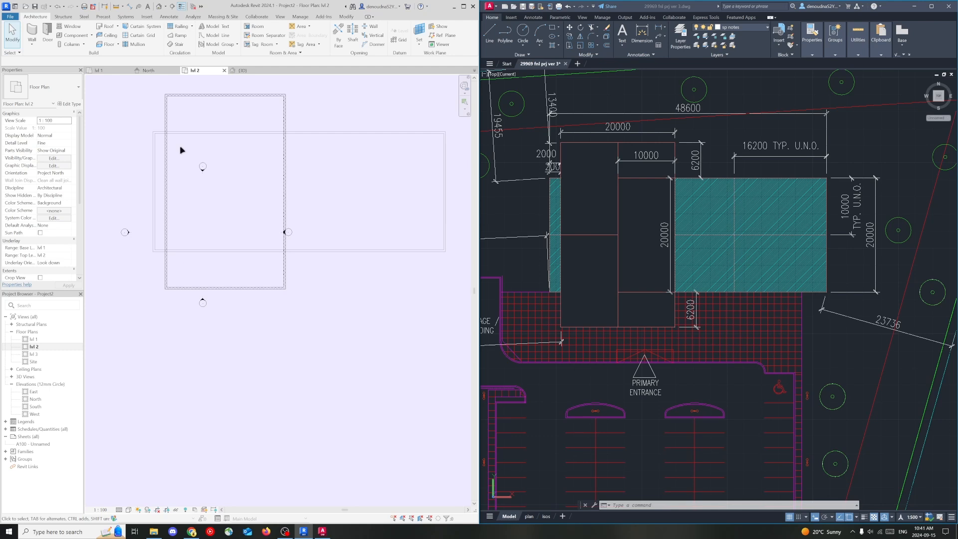
Step: Draw a small rectangle of walls, about 6100 by 4100 mm, inside the crossing rectangle on lvl 2
click(32, 31)
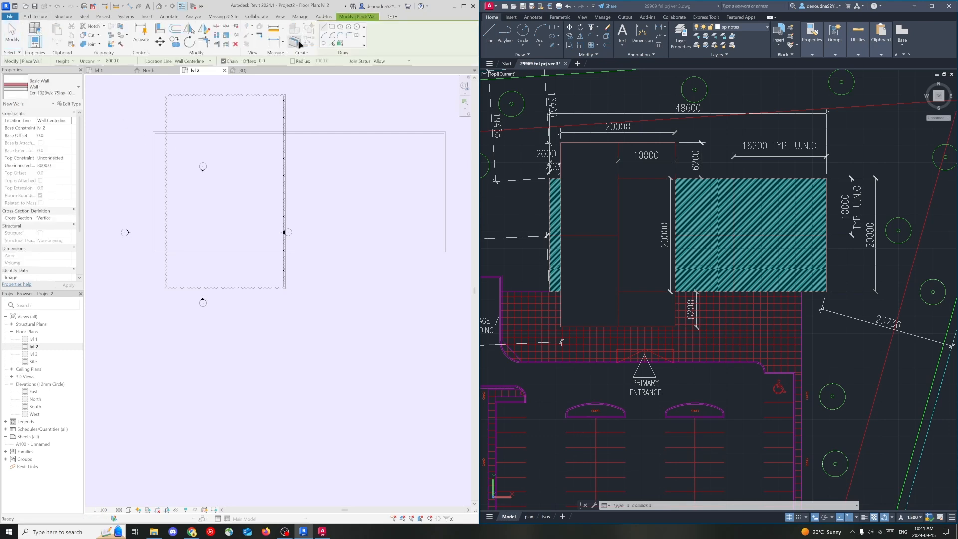
click(333, 32)
click(208, 183)
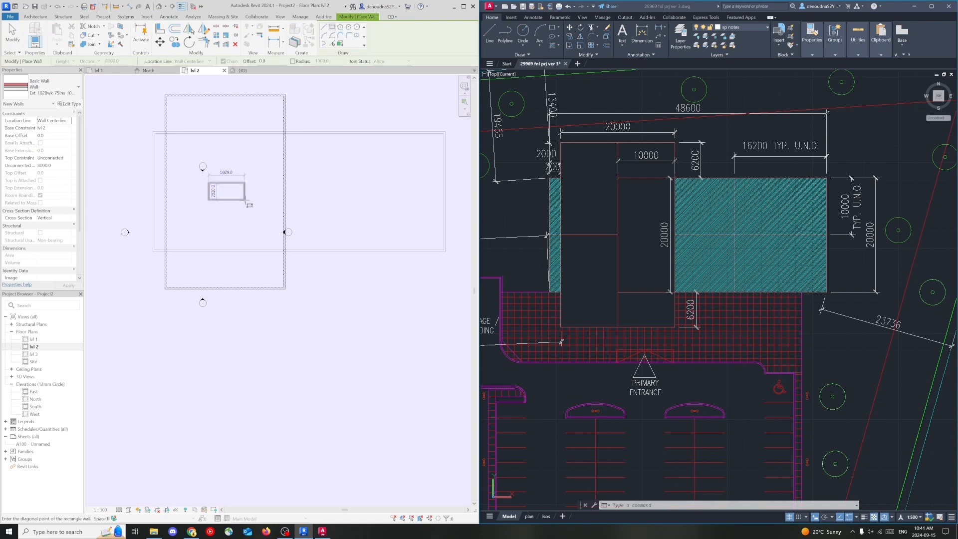
click(249, 210)
key(Escape)
key(Escape)
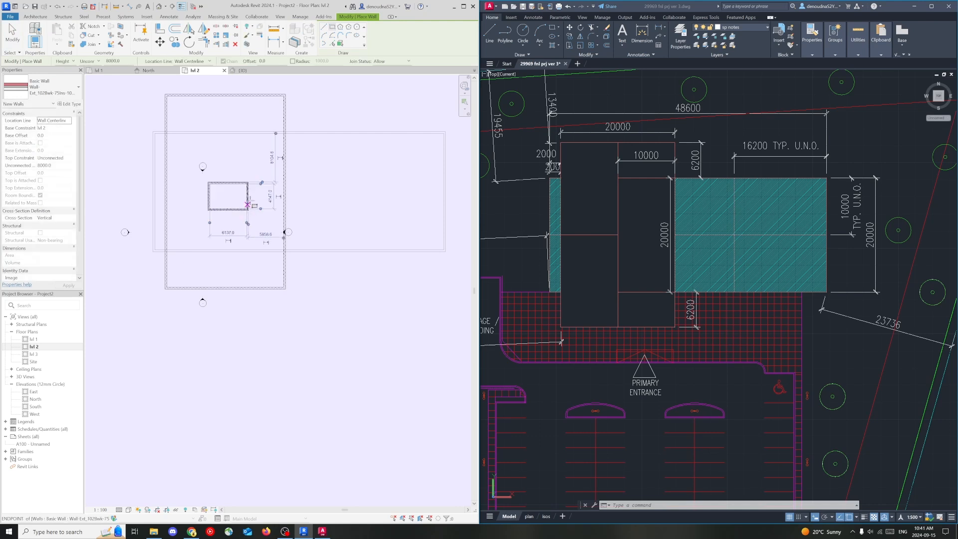
Step: Change all four walls of the small inner rectangle to the Studio 3 MP exterior wall type
click(209, 193)
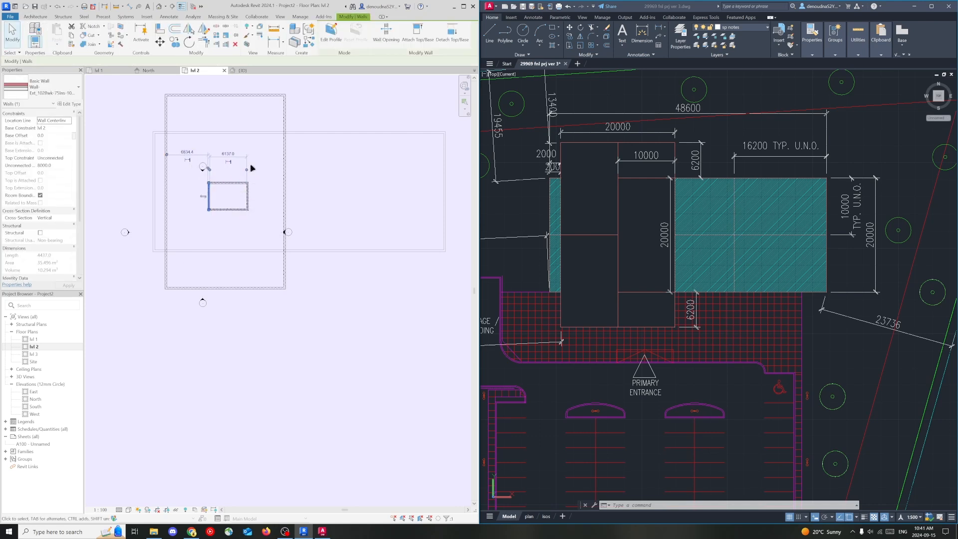
click(252, 189)
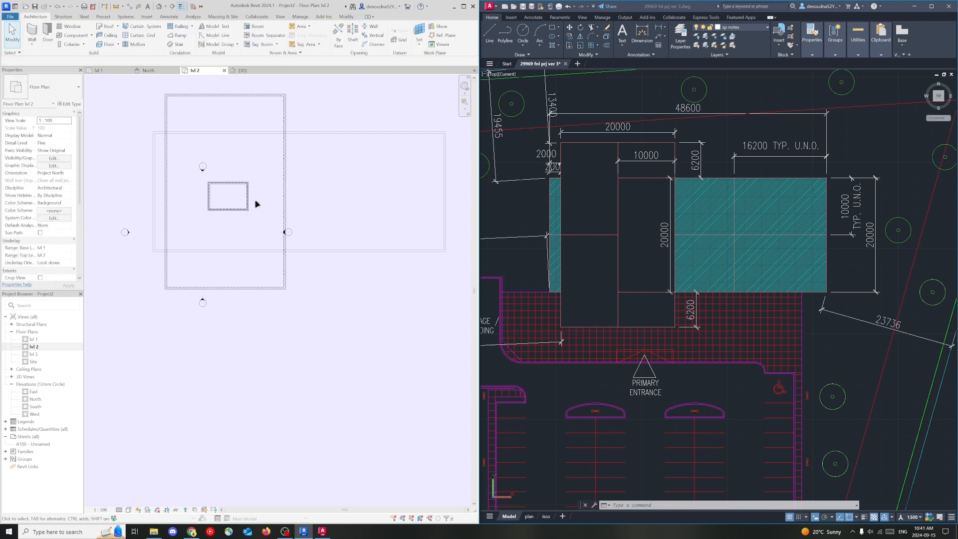
click(244, 183)
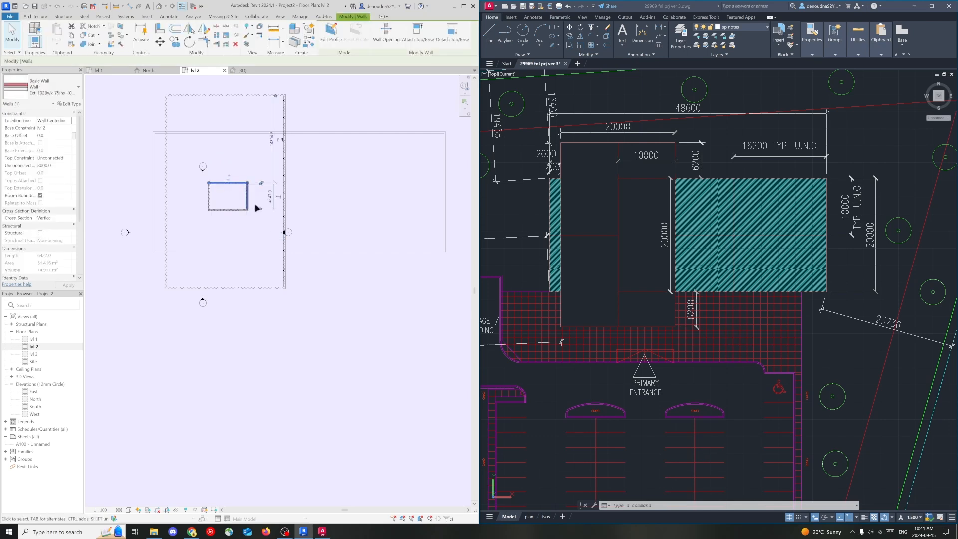
drag(258, 226, 199, 178)
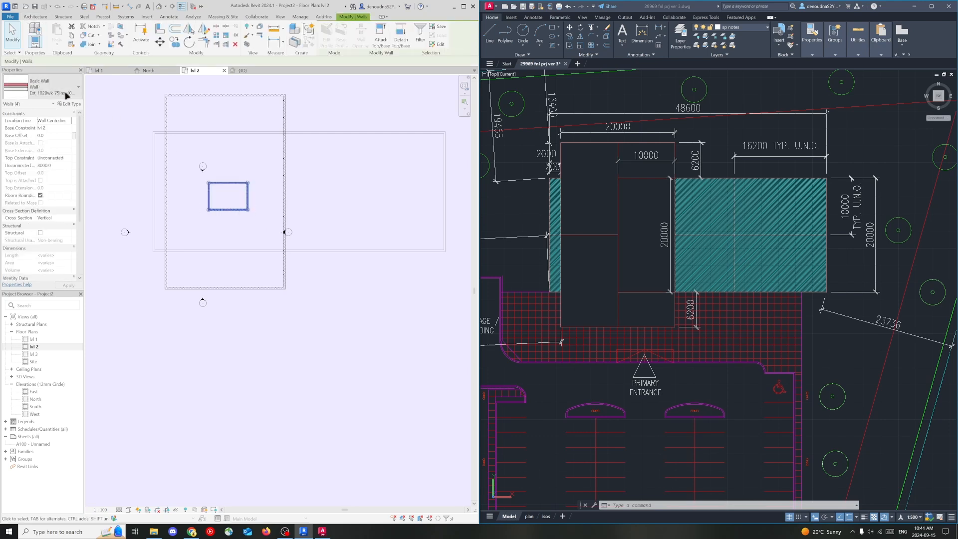
click(66, 92)
click(65, 93)
click(70, 104)
click(315, 155)
click(55, 89)
click(59, 127)
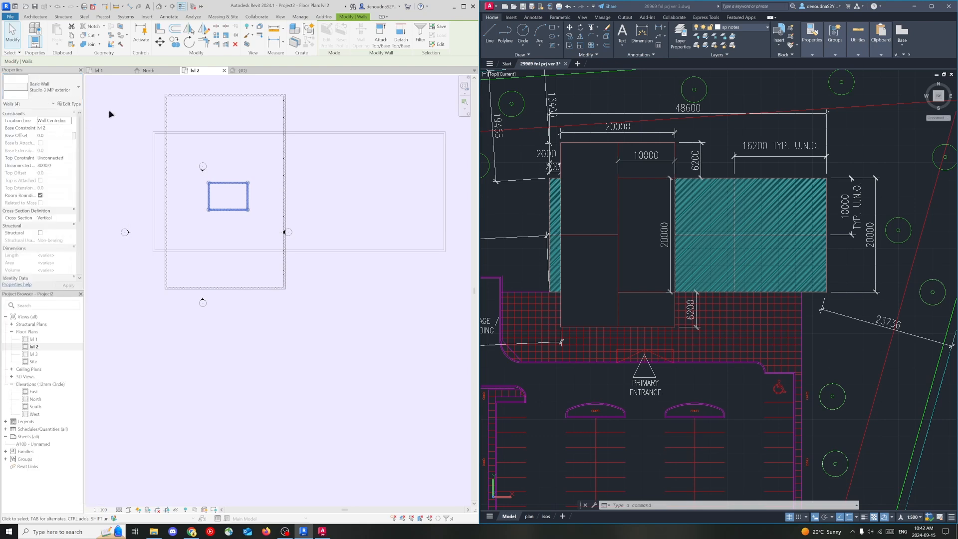
Step: Duplicate the small rectangle's wall type and name the copy Studio 3 MP elevator wall
click(244, 165)
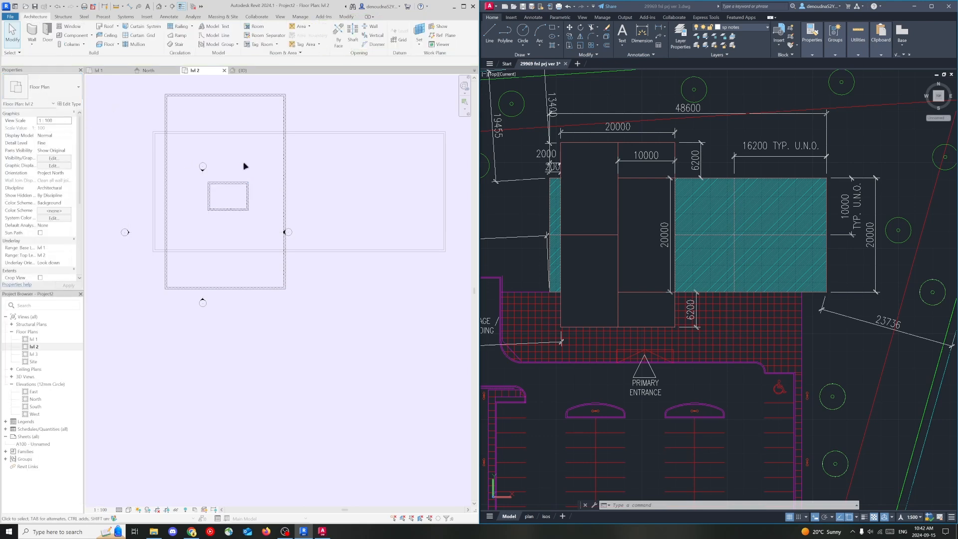
drag(190, 176, 259, 220)
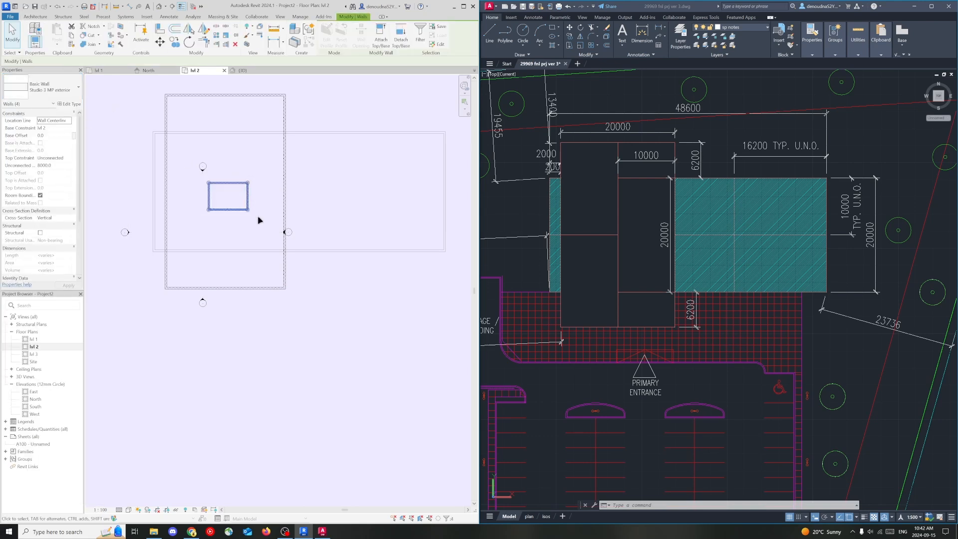
click(69, 104)
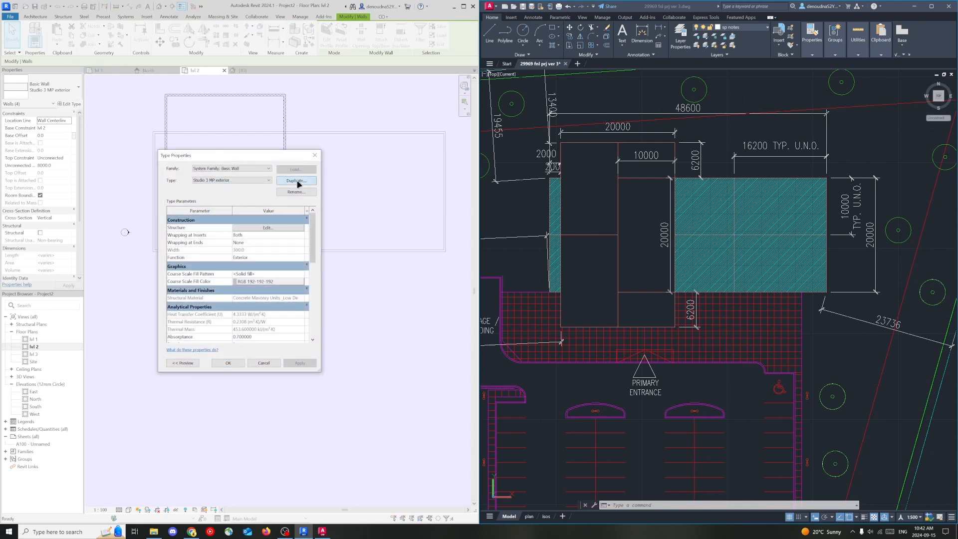
click(297, 180)
drag(253, 261, 230, 258)
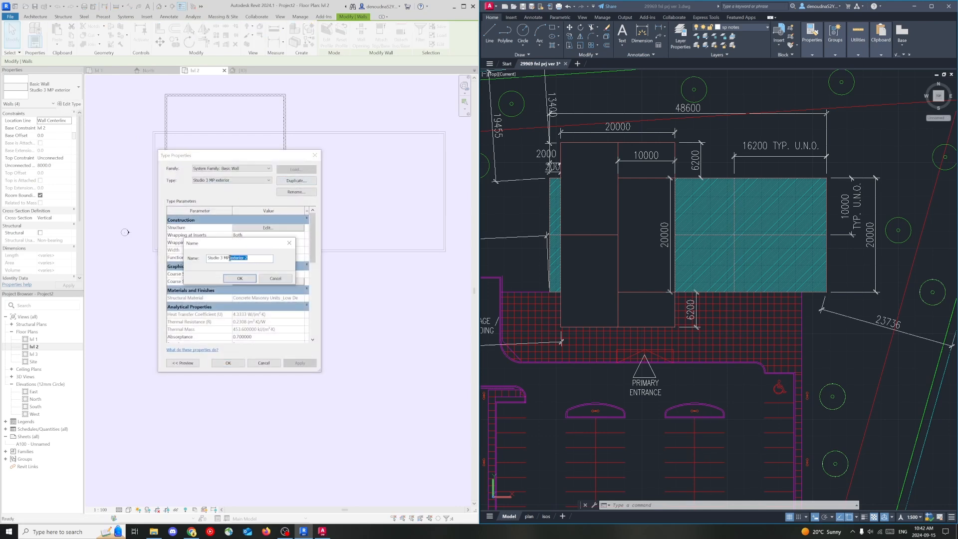
text(eva)
click(233, 279)
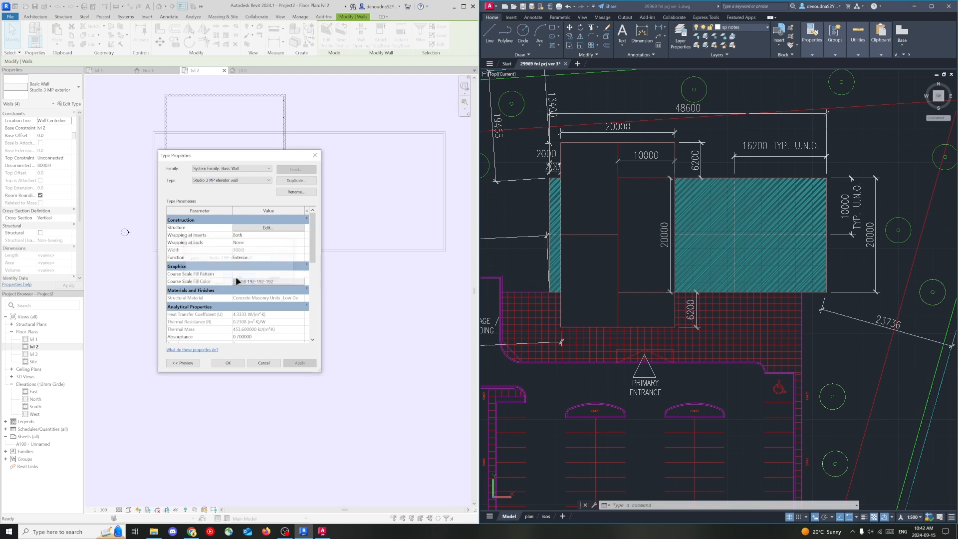
Step: Assign the Brick, Soldier Course material to the elevator wall type's structure layer and apply the type changes
click(266, 228)
click(225, 245)
click(228, 245)
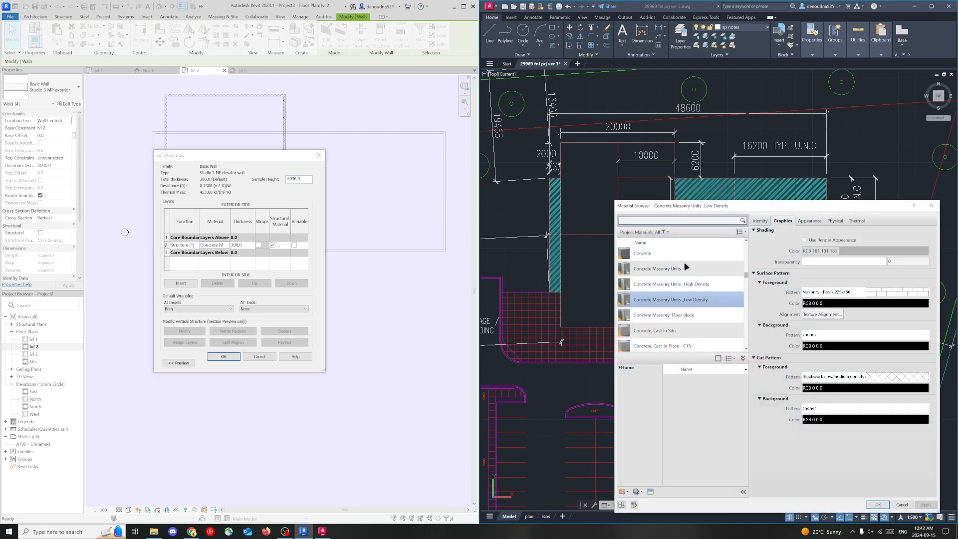
scroll(684, 280, up, 3)
double_click(676, 294)
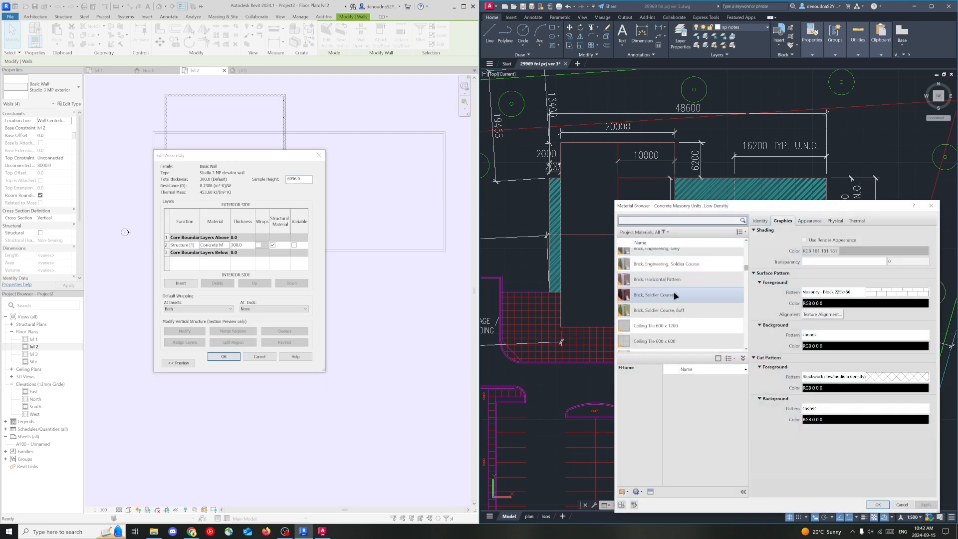
click(235, 357)
click(229, 363)
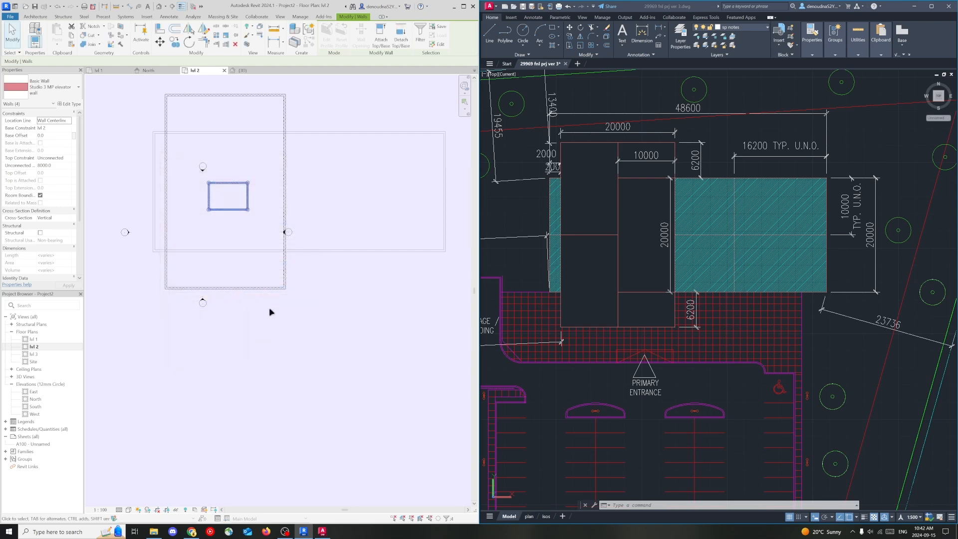
click(249, 149)
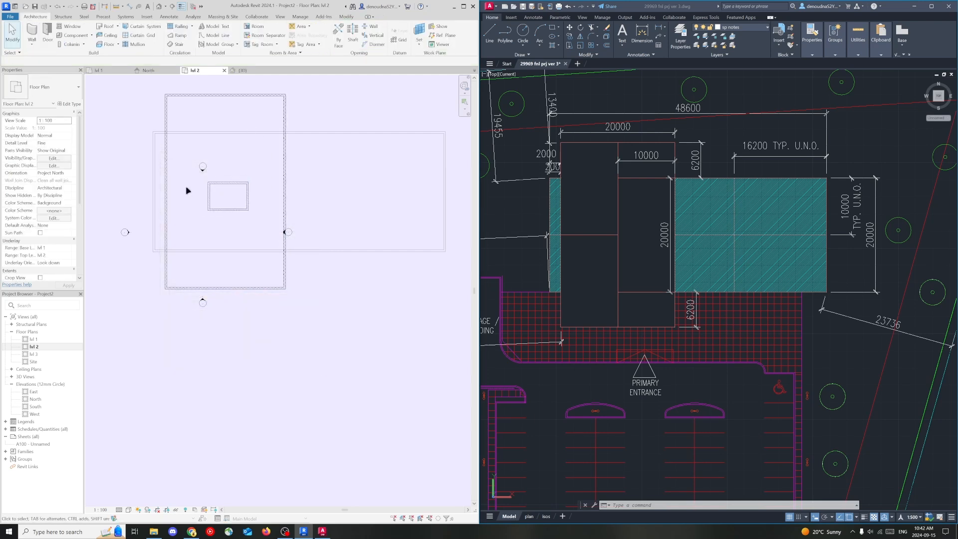
Step: Set the four elevator walls' base constraint to lvl 1 and their top constraint to Up to level: lvl 3
click(243, 71)
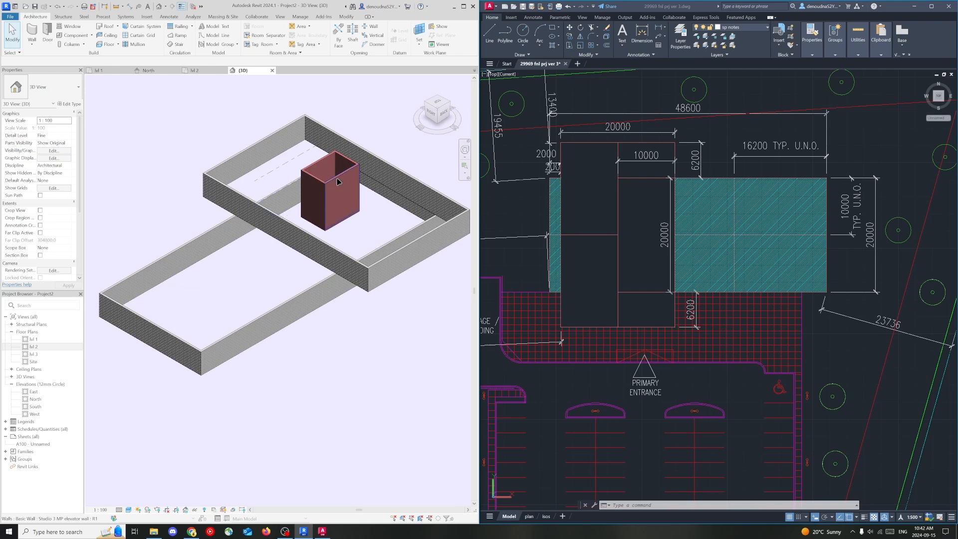
mouse_move(441, 115)
mouse_down()
mouse_move(435, 85)
mouse_move(431, 112)
mouse_up()
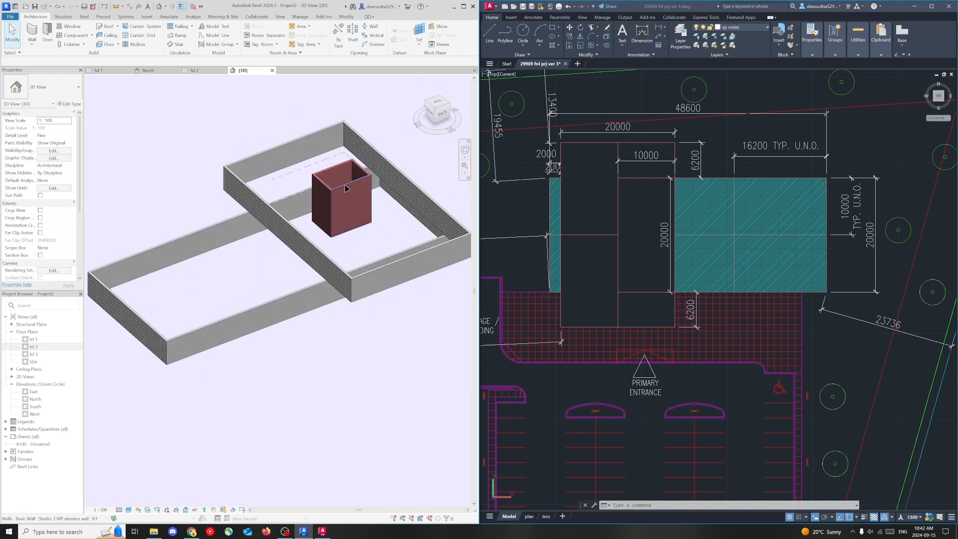
click(113, 73)
click(196, 71)
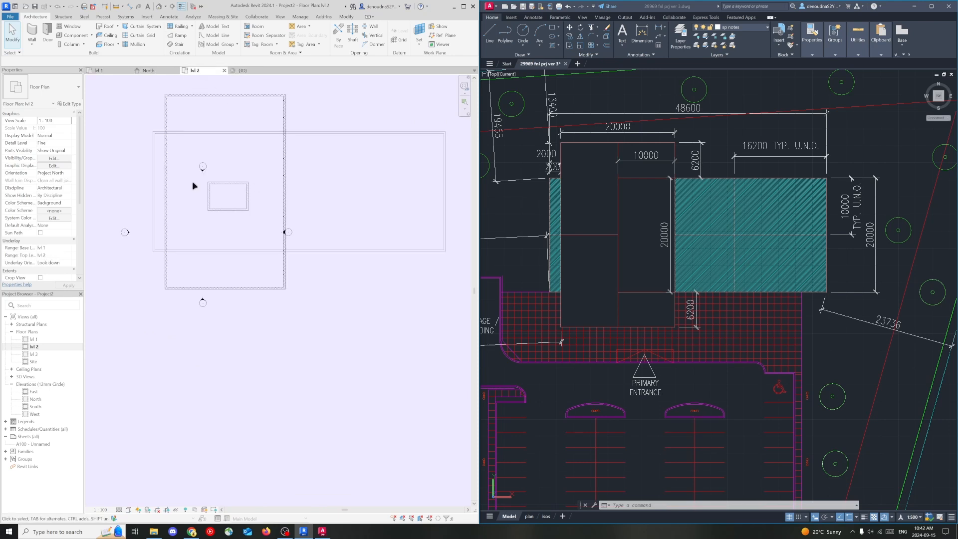
drag(199, 178, 252, 227)
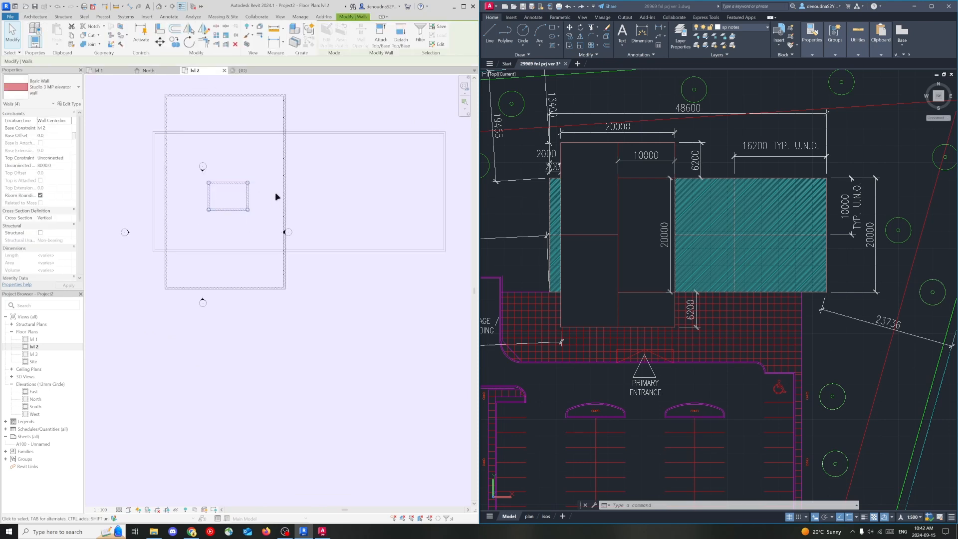
click(68, 128)
click(59, 138)
click(66, 158)
click(68, 159)
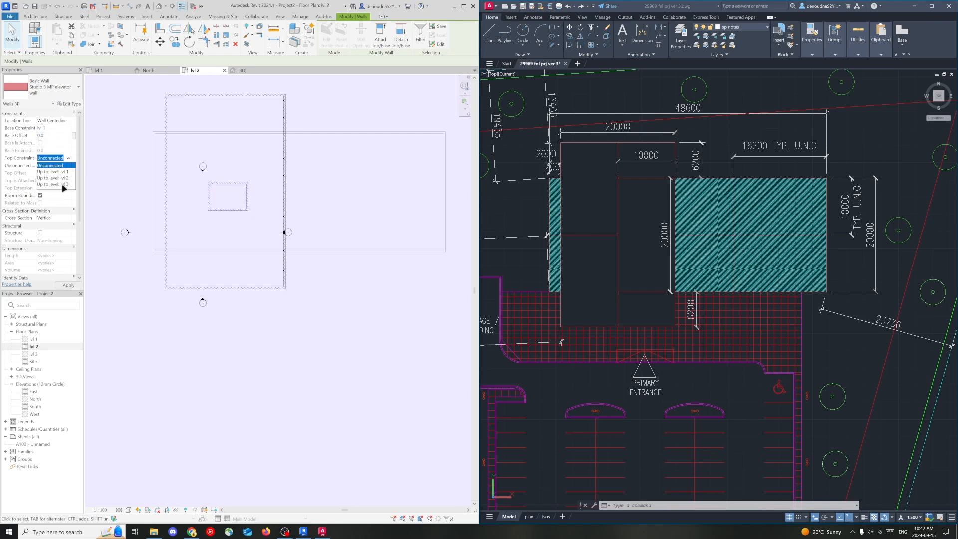
click(61, 184)
click(102, 150)
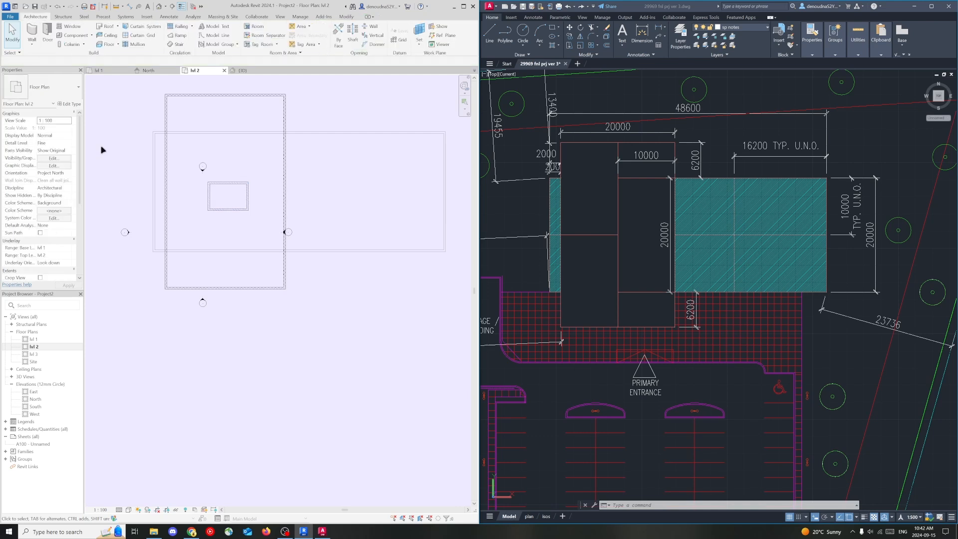
Step: Inspect the elevator walls' height relative to the lvl 1 and lvl 2 walls in the 3D view
click(234, 73)
click(435, 114)
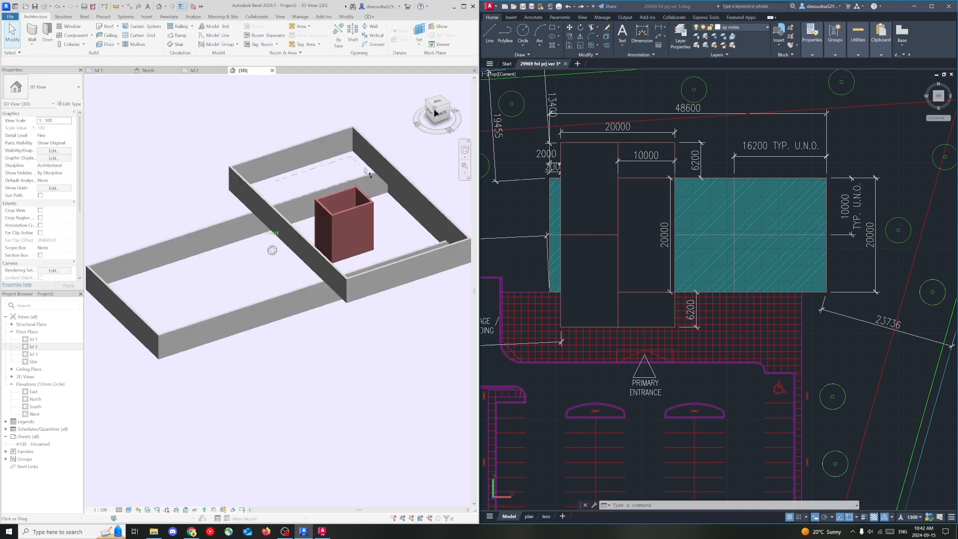
shift+middle_drag(418, 95, 374, 115)
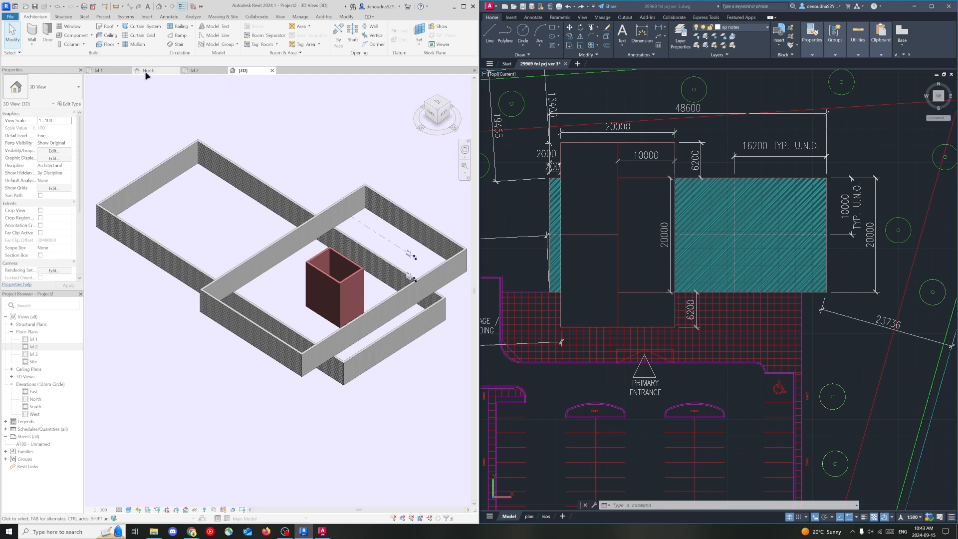
Step: For a new wall in the lvl 1 plan, duplicate the Studio 3 MP exterior type as Studio 3 MP interior
click(103, 72)
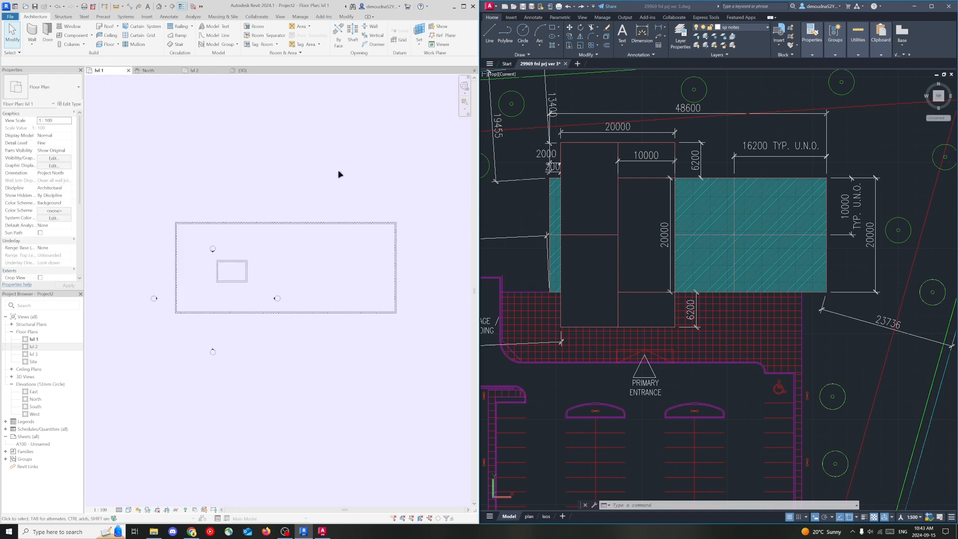
scroll(286, 248, up, 3)
scroll(280, 248, down, 2)
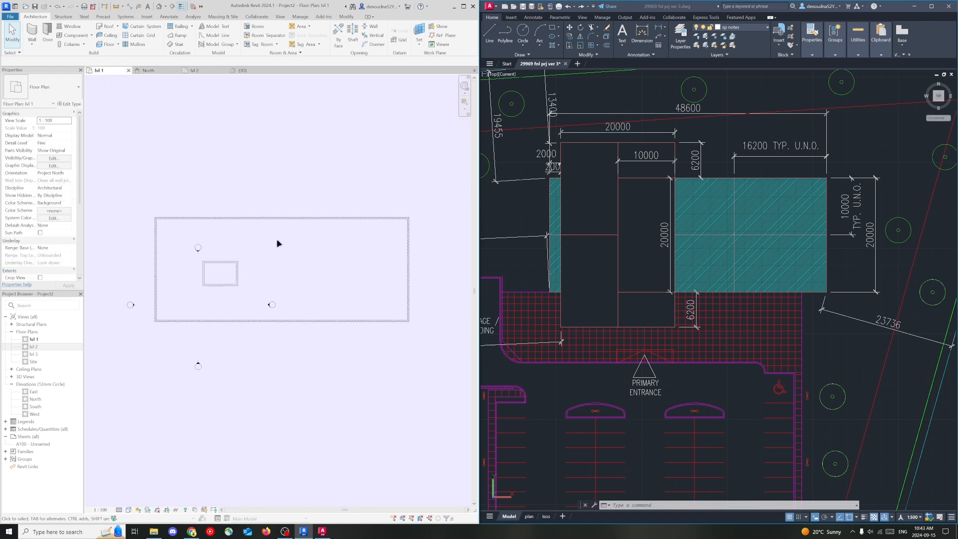
click(32, 31)
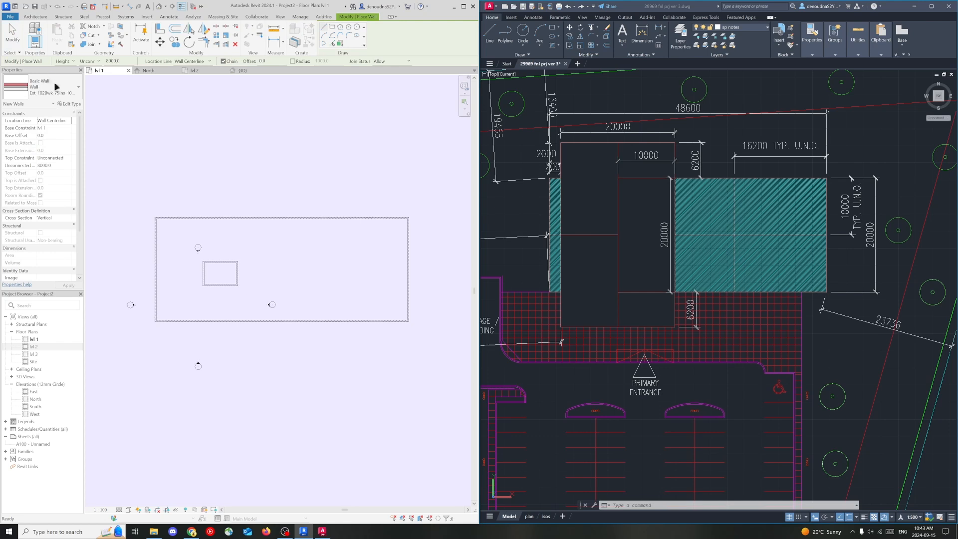
click(56, 90)
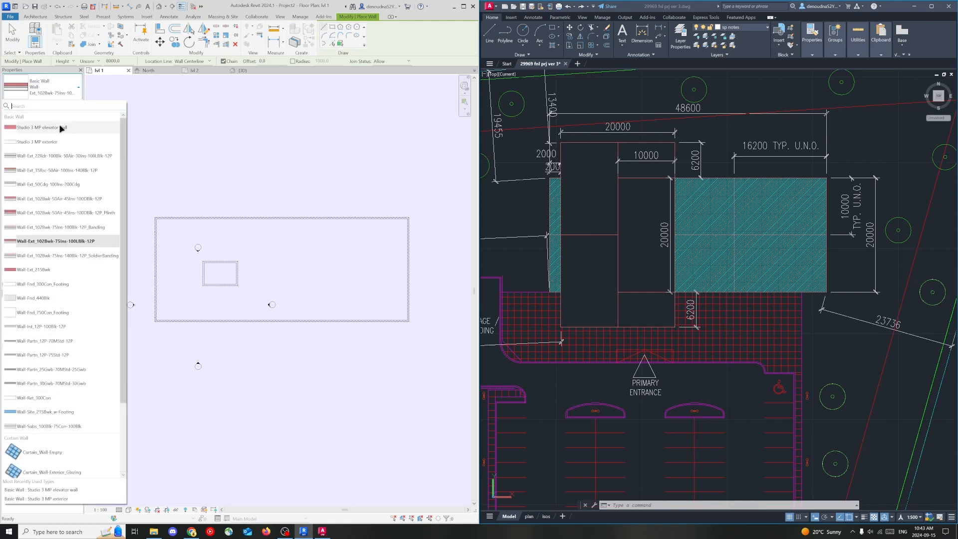
click(63, 143)
click(70, 103)
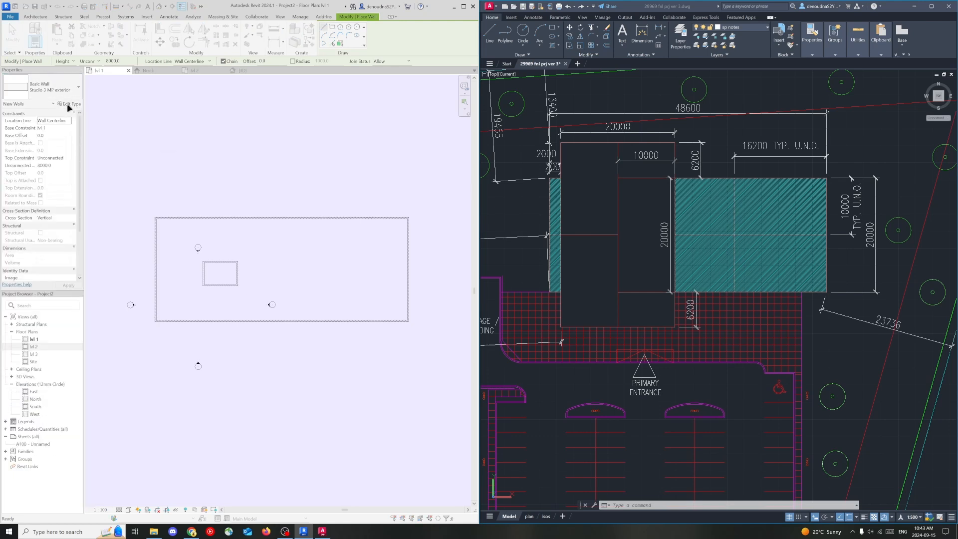
click(288, 181)
click(242, 257)
drag(231, 257, 229, 257)
text(interior)
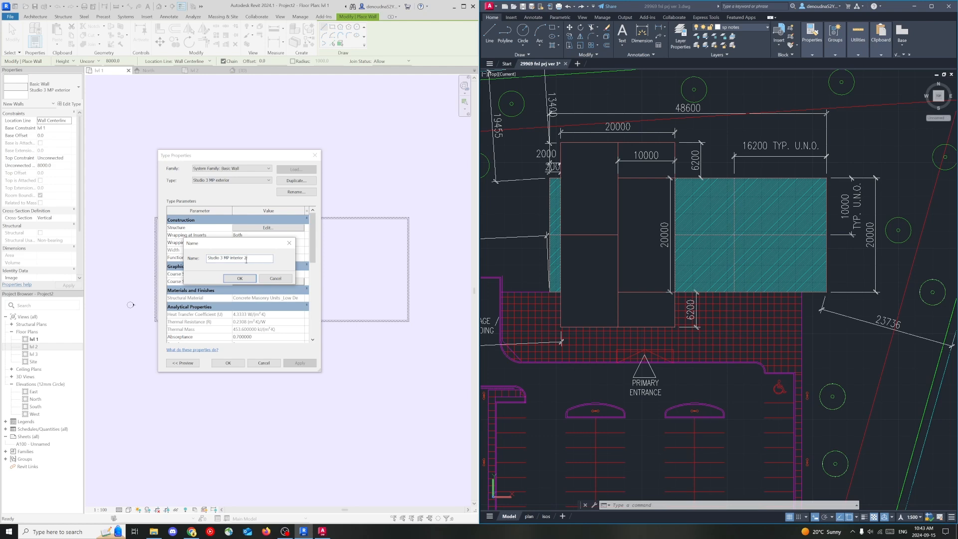
click(245, 278)
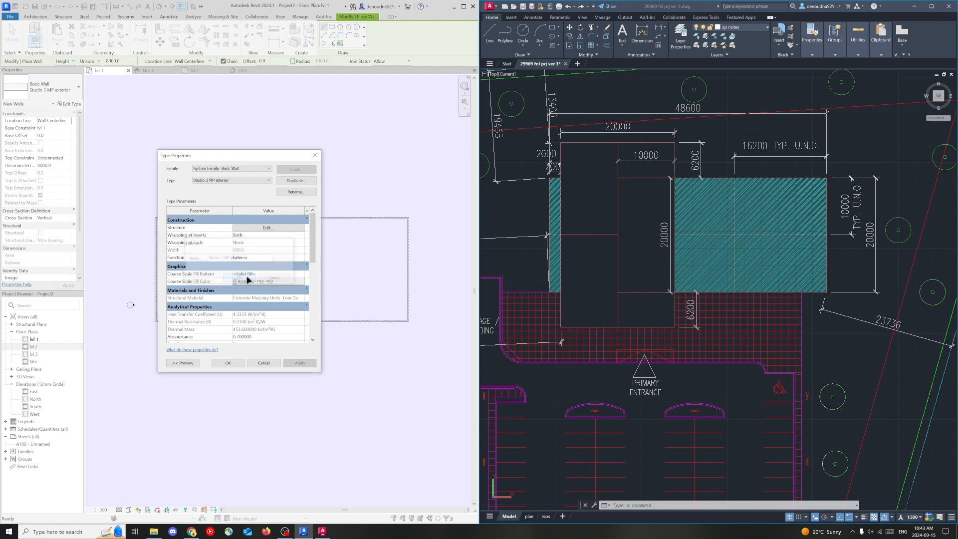
Step: Set the structure layer thickness of the Studio 3 MP interior wall type to 200 mm
click(268, 228)
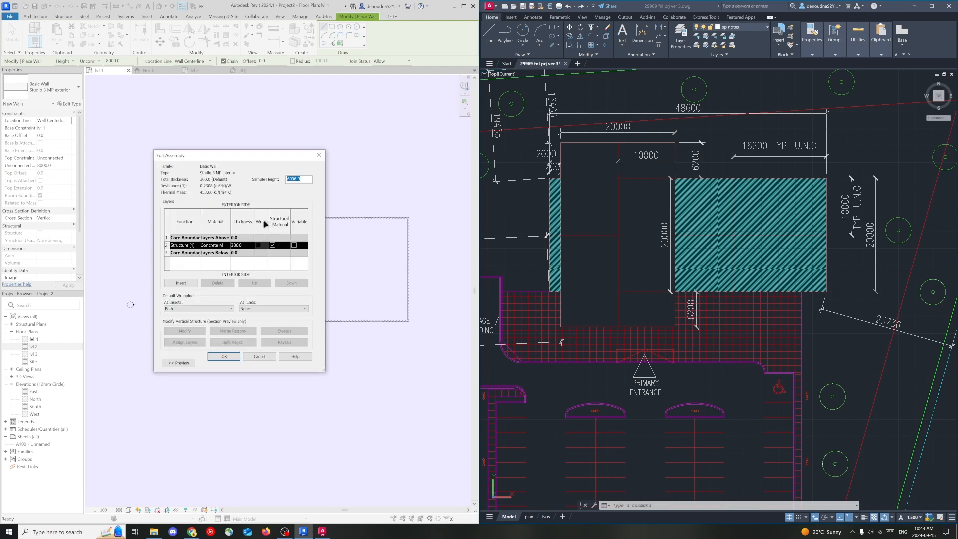
click(242, 245)
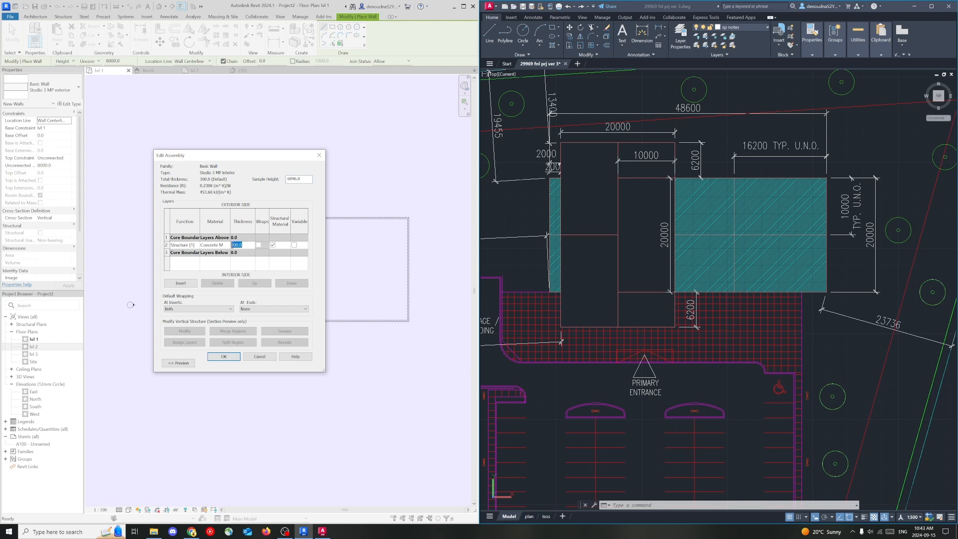
text(15)
click(220, 262)
click(226, 358)
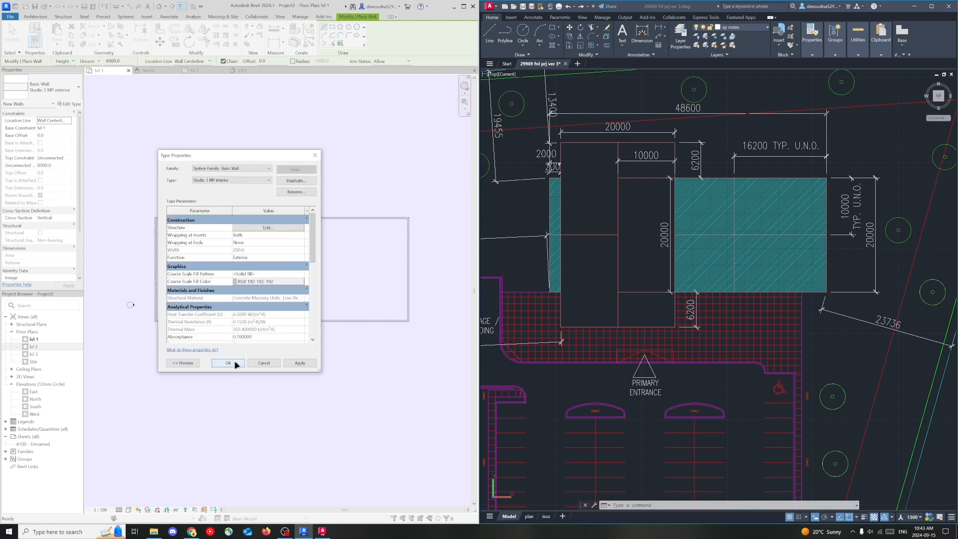
Step: Using the Studio 3 MP interior type, draw walls enclosing the southwest corner room, with its east wall about 4.8 m long and aligned with the elevator's west side
click(228, 364)
click(35, 16)
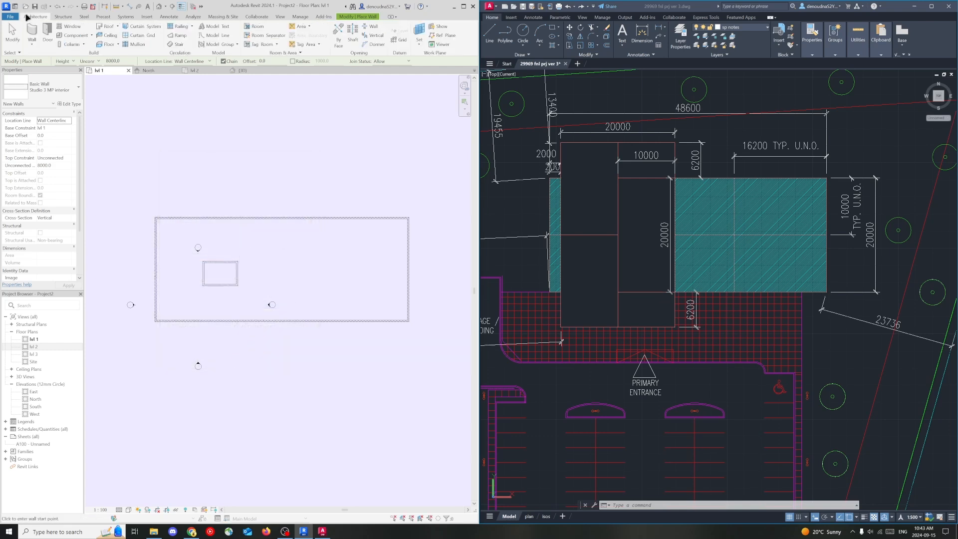
click(35, 33)
click(203, 320)
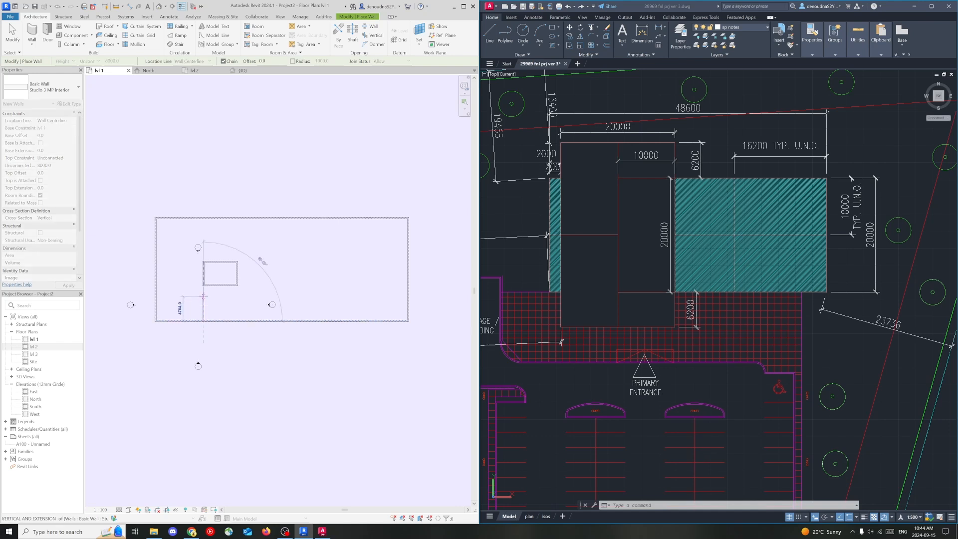
click(203, 295)
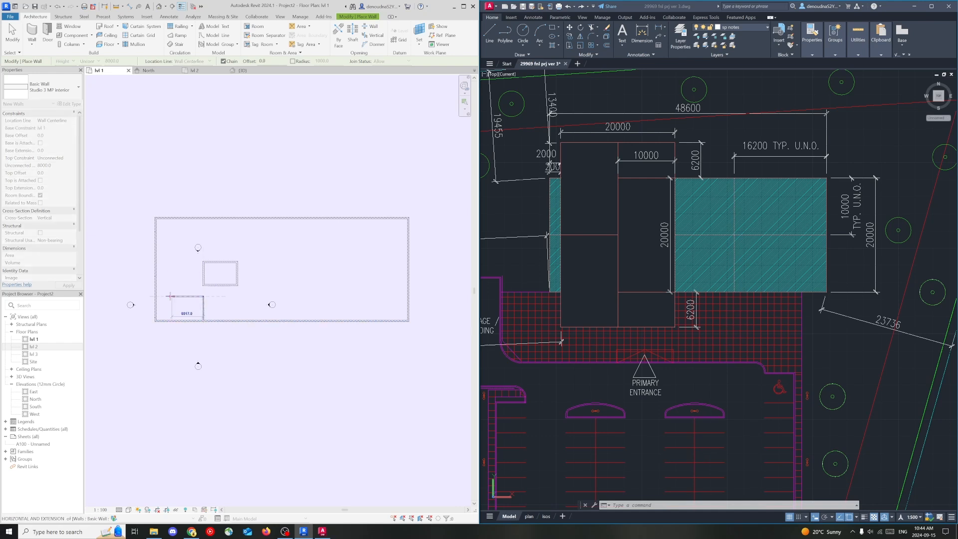
click(156, 296)
key(Escape)
Step: Draw a stepped interior wall north from the south exterior wall, east, north again, and east to the east exterior wall
click(231, 320)
click(231, 297)
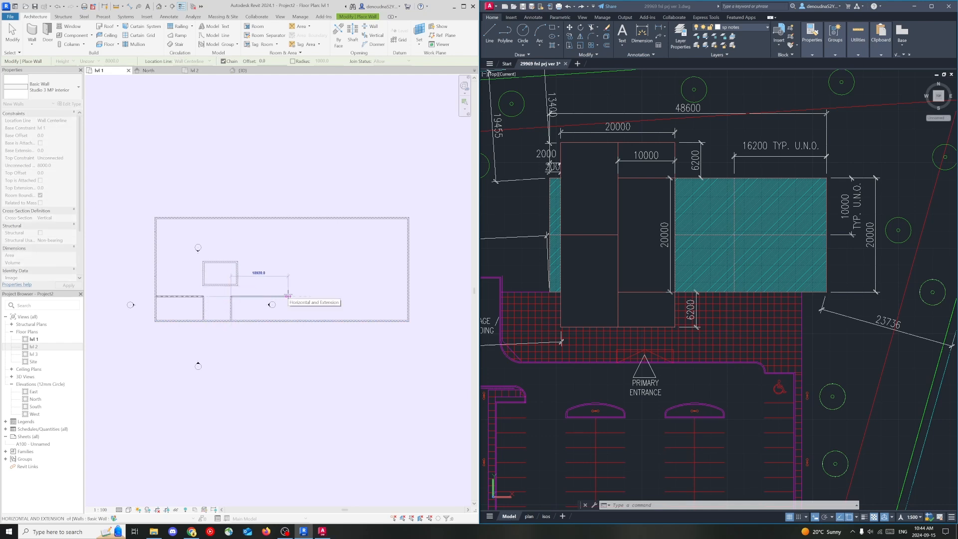
click(254, 296)
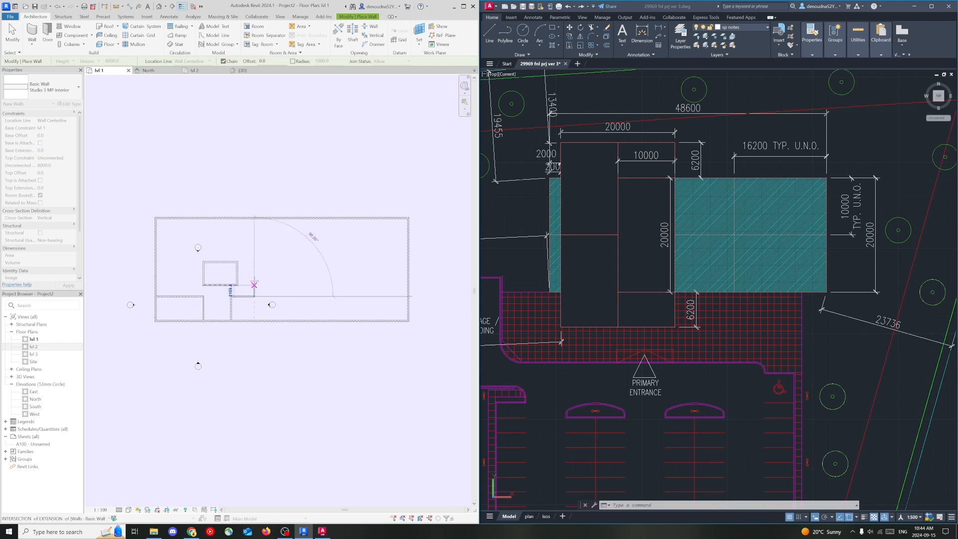
click(254, 279)
click(408, 279)
Step: Draw the corridor's north wall, about 32.7 m long, from the east exterior wall to the elevator's northeast corner
click(407, 262)
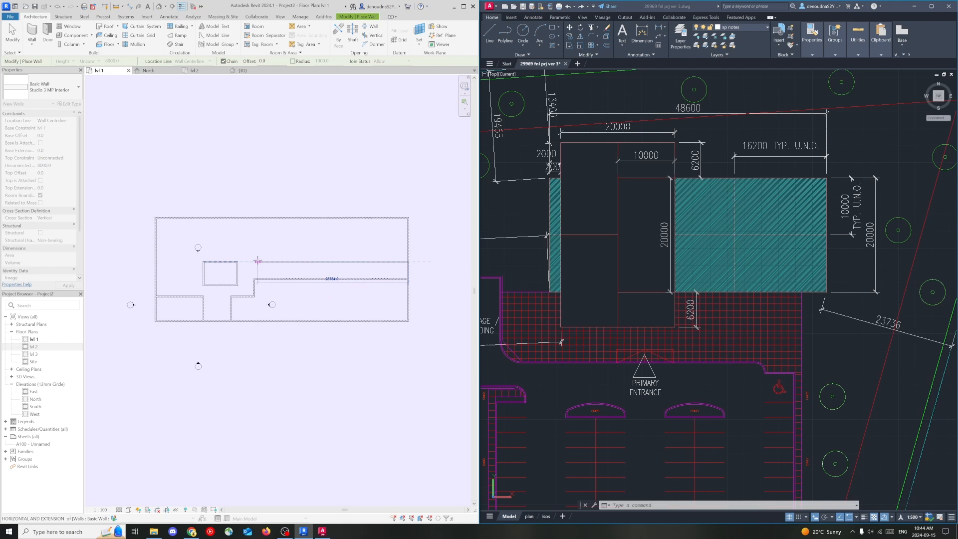
click(254, 262)
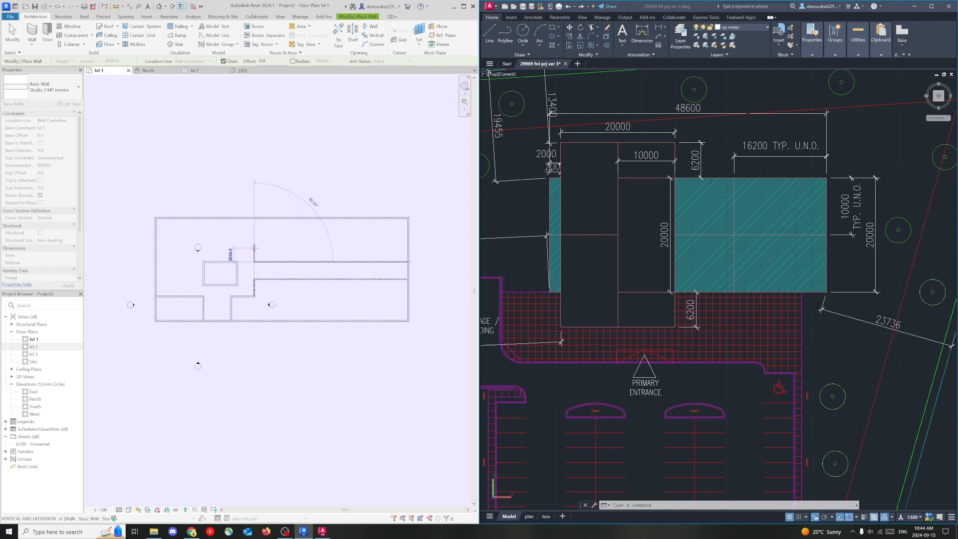
click(237, 261)
key(Escape)
key(Escape)
click(250, 261)
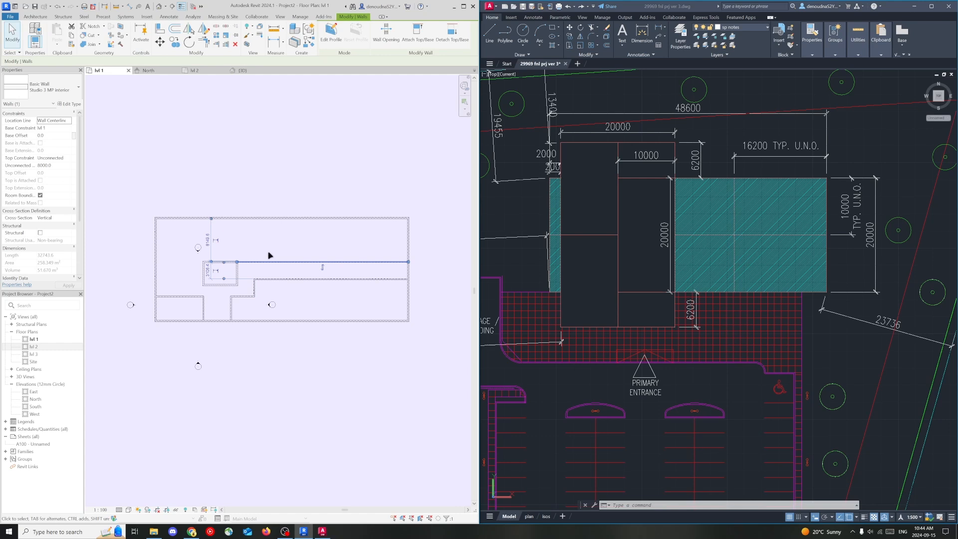
click(267, 253)
click(35, 31)
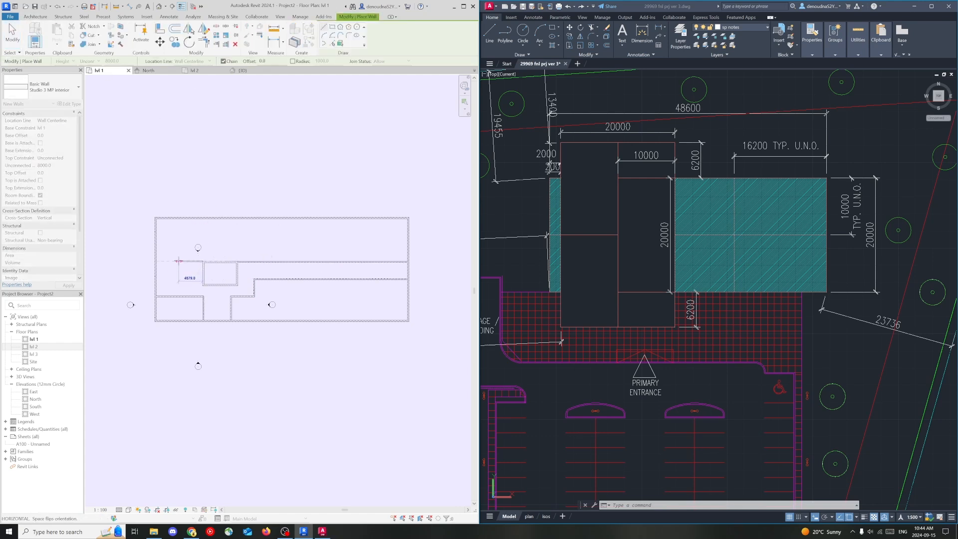
scroll(185, 262, up, 5)
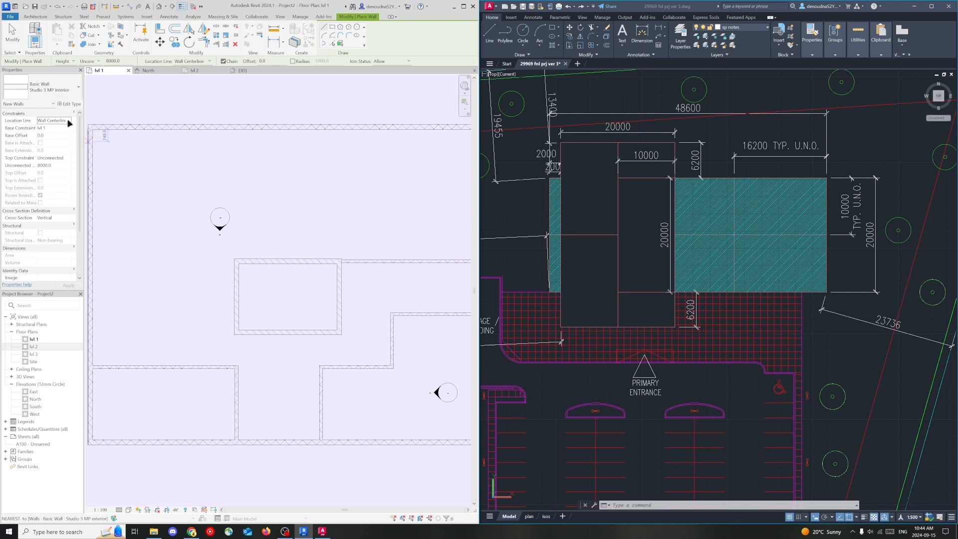
click(235, 259)
scroll(236, 231, up, 5)
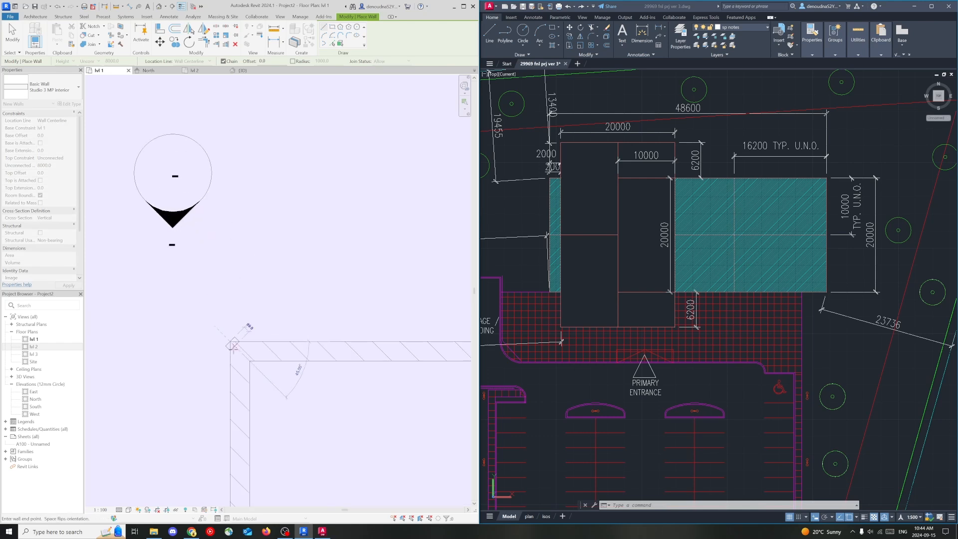
key(Escape)
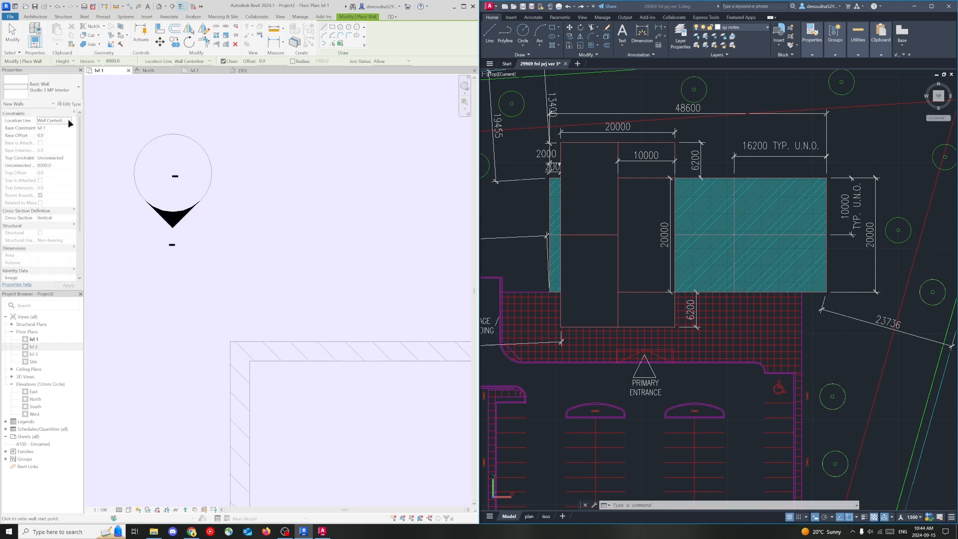
Step: Compare the Finish Face: Exterior and Wall Centerline location lines by starting trial walls at the elevator's northwest corner
click(69, 123)
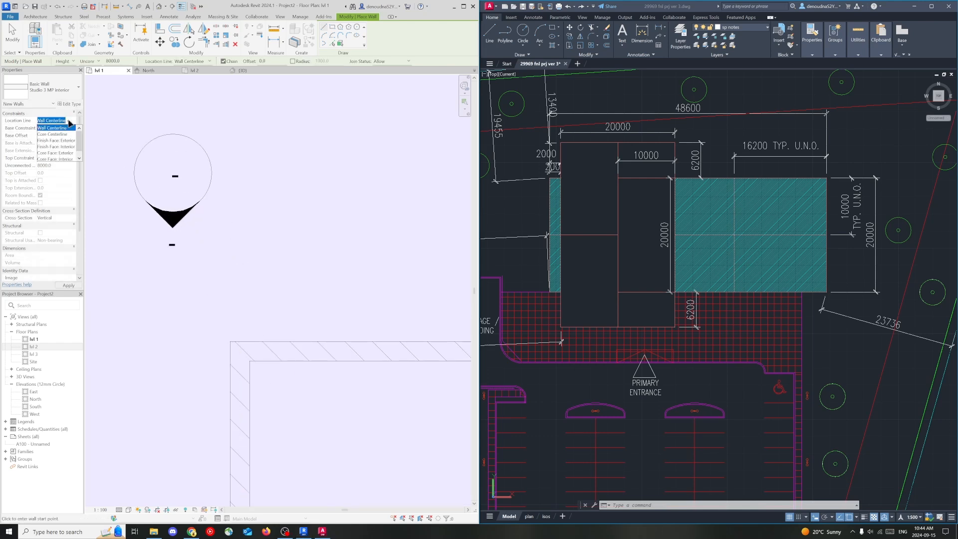
click(52, 141)
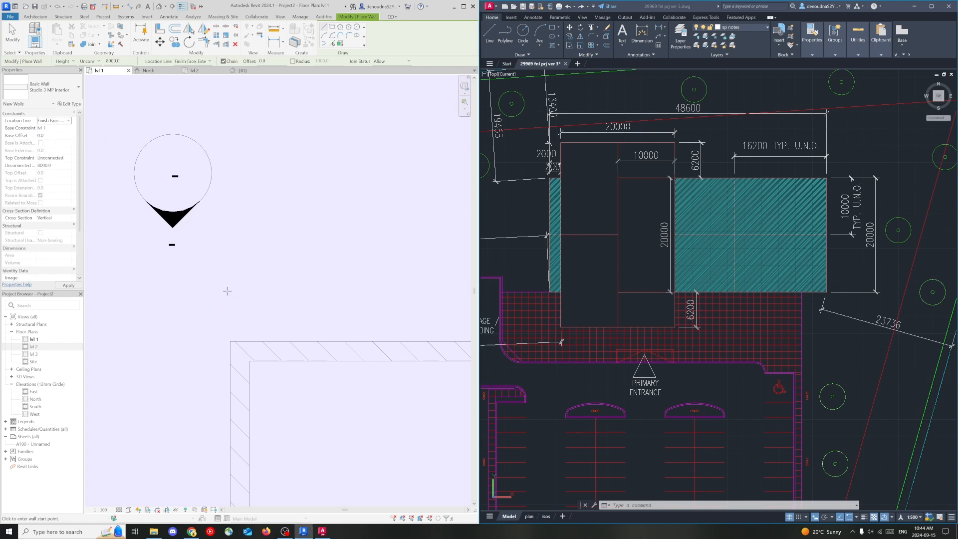
click(229, 339)
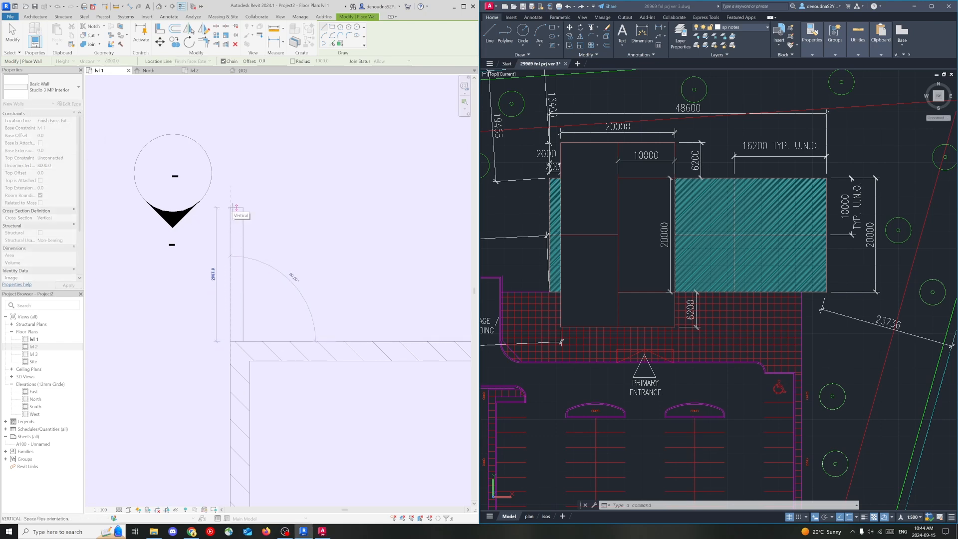
key(Escape)
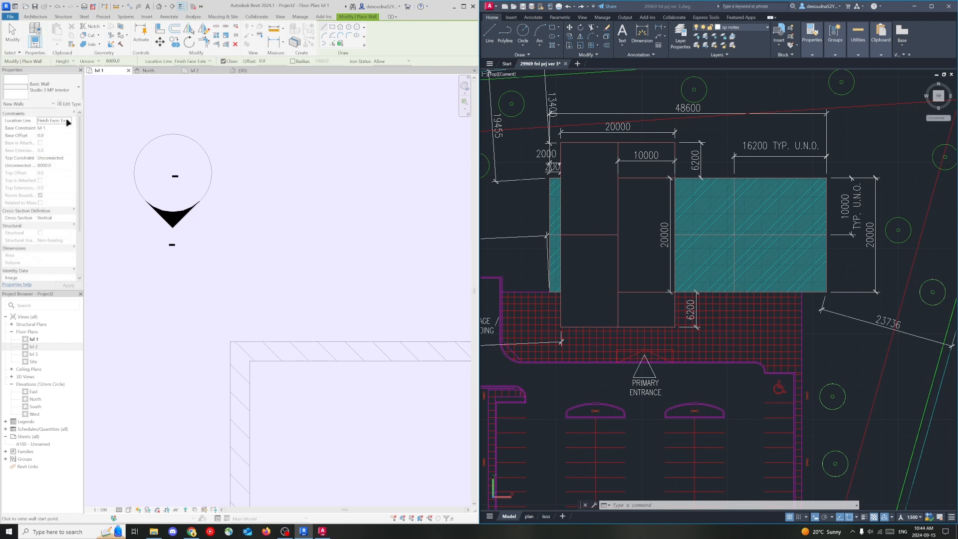
click(69, 121)
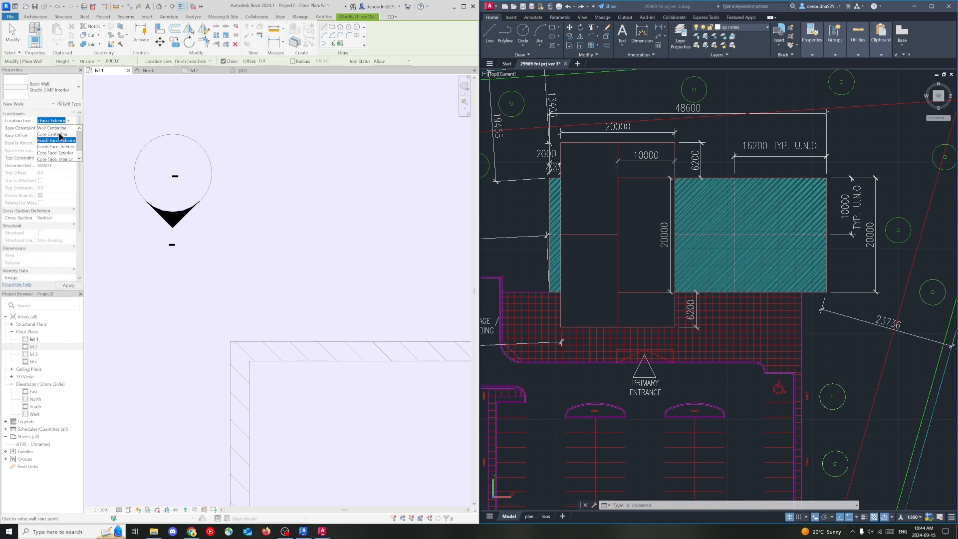
click(56, 128)
click(229, 339)
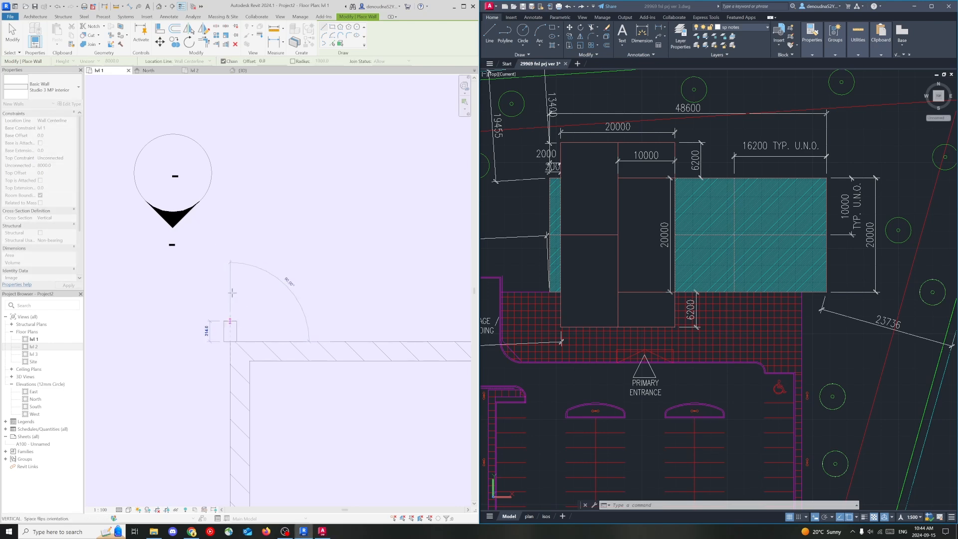
key(Escape)
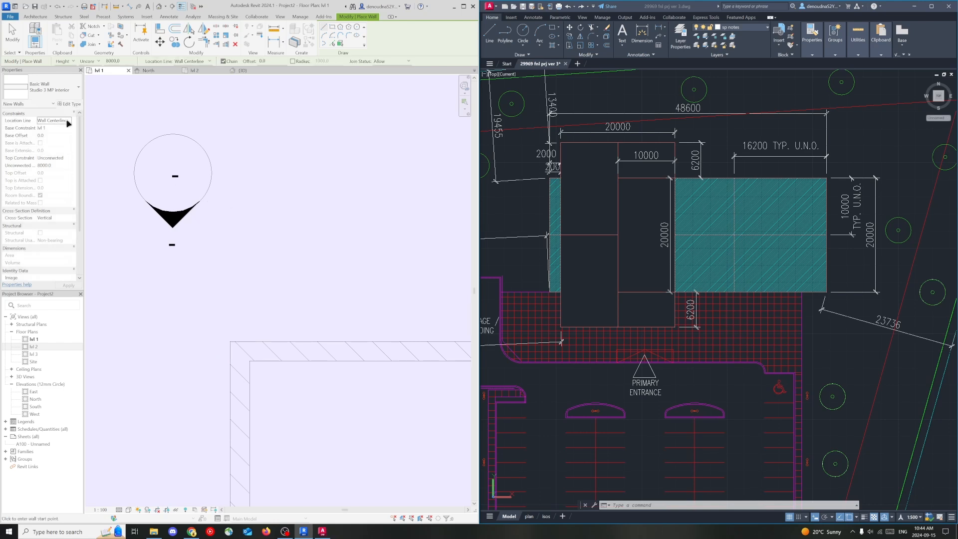
Step: With location line Finish Face: Exterior, draw a wall about 3.97 m west from the elevator's northwest corner and flip it flush with the elevator's north face
click(69, 121)
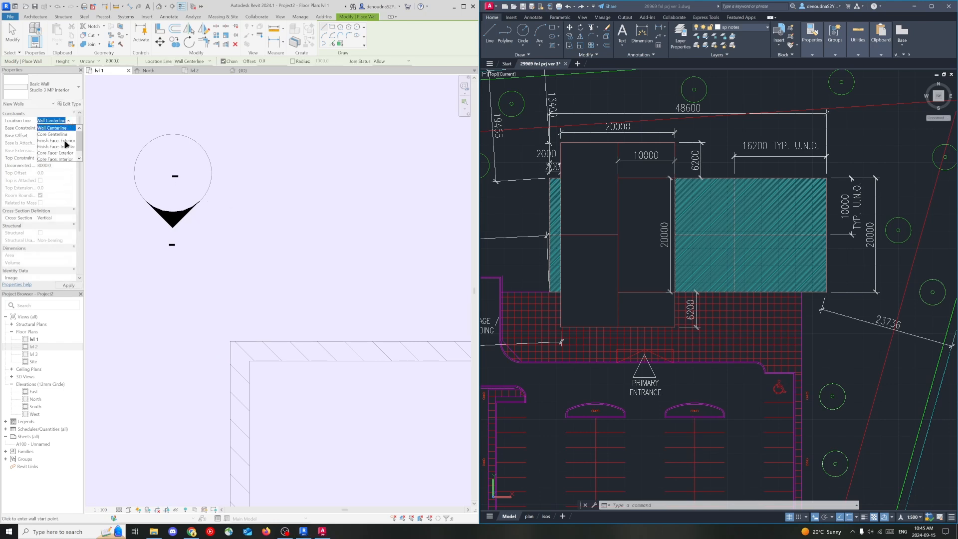
click(65, 141)
click(232, 339)
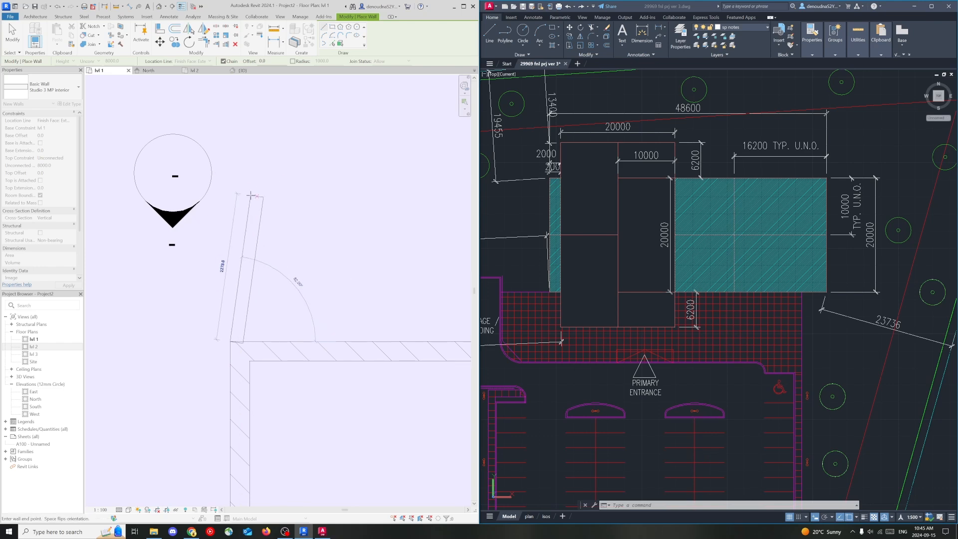
scroll(179, 349, down, 4)
middle_drag(179, 354, 287, 336)
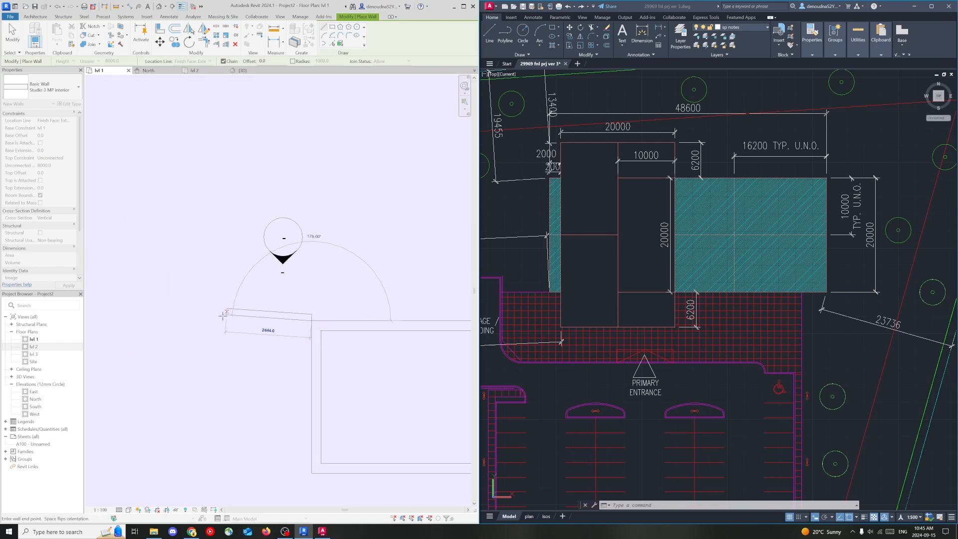
click(184, 323)
key(Escape)
key(Escape)
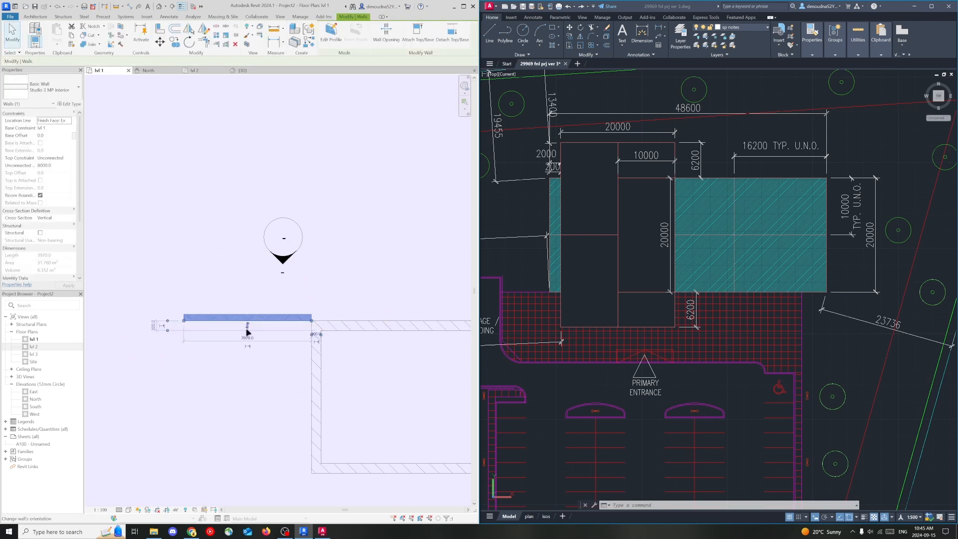
click(258, 384)
Step: Extend the wall west of the elevator by drawing another segment from its free end to the west exterior wall
scroll(257, 374, down, 3)
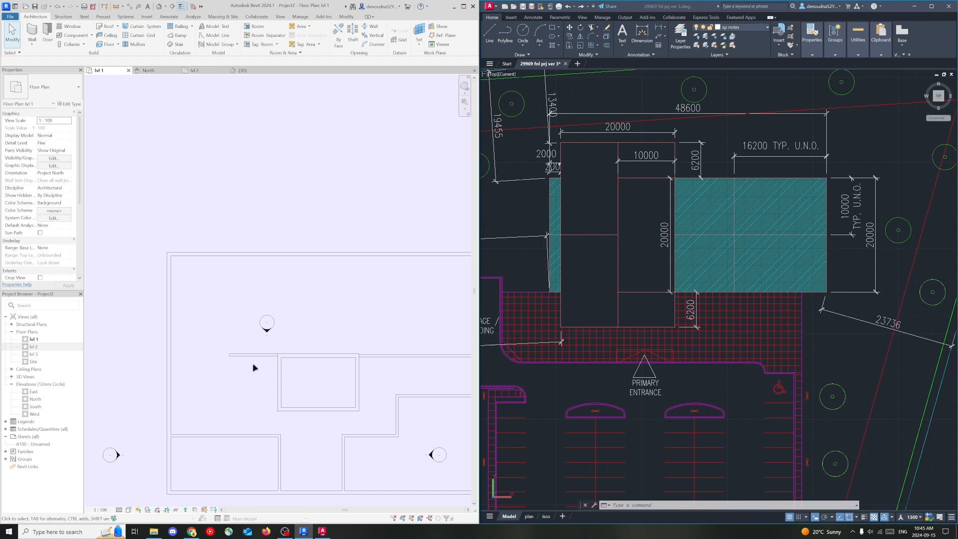
click(31, 30)
scroll(228, 355, up, 3)
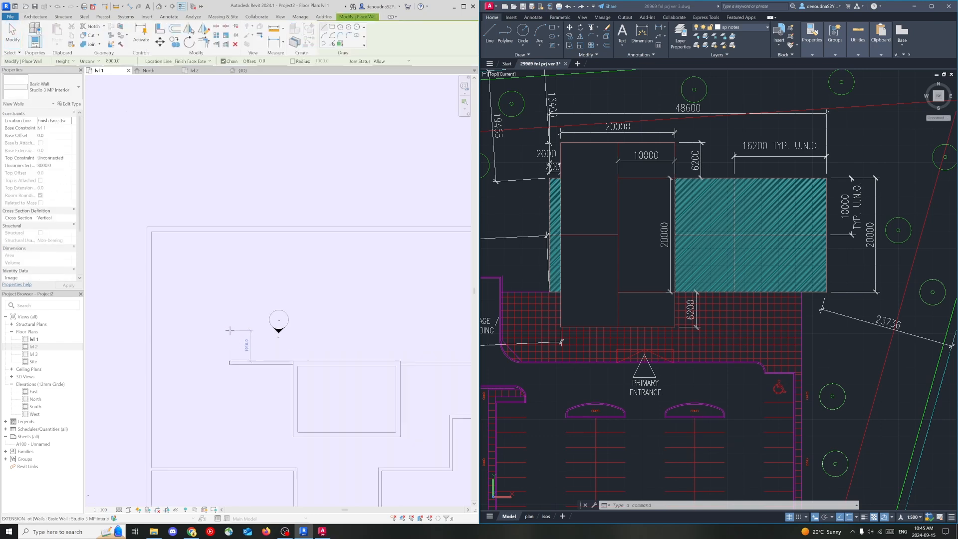
click(229, 367)
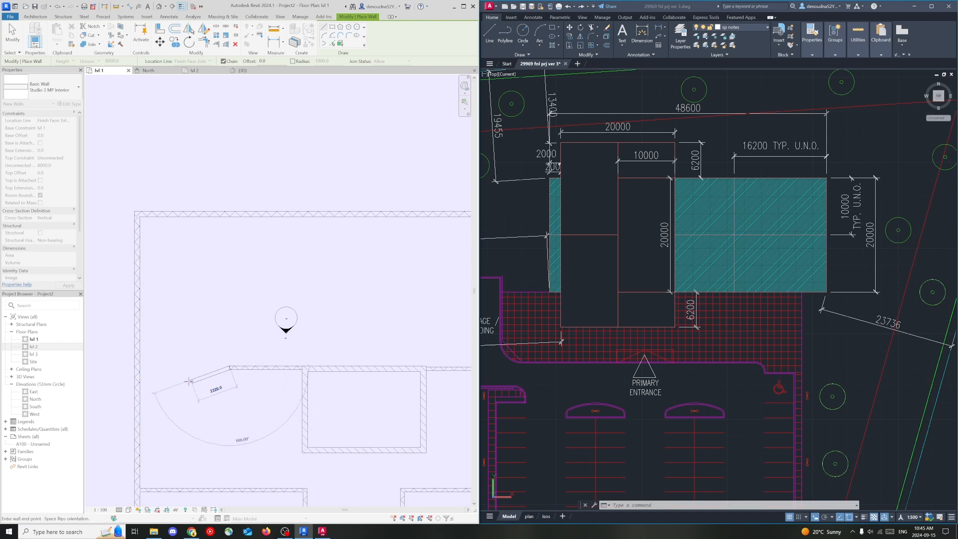
click(141, 367)
key(Escape)
key(Escape)
click(214, 369)
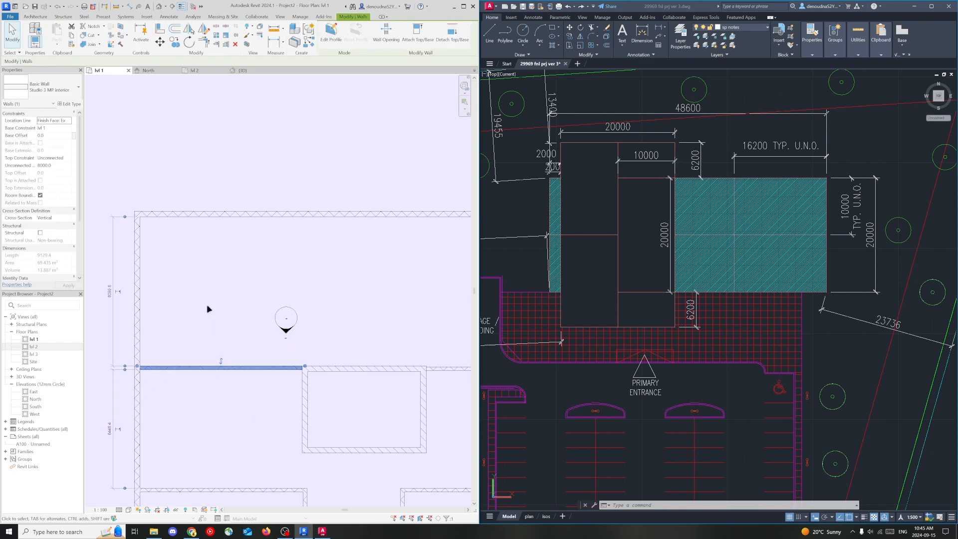
key(Escape)
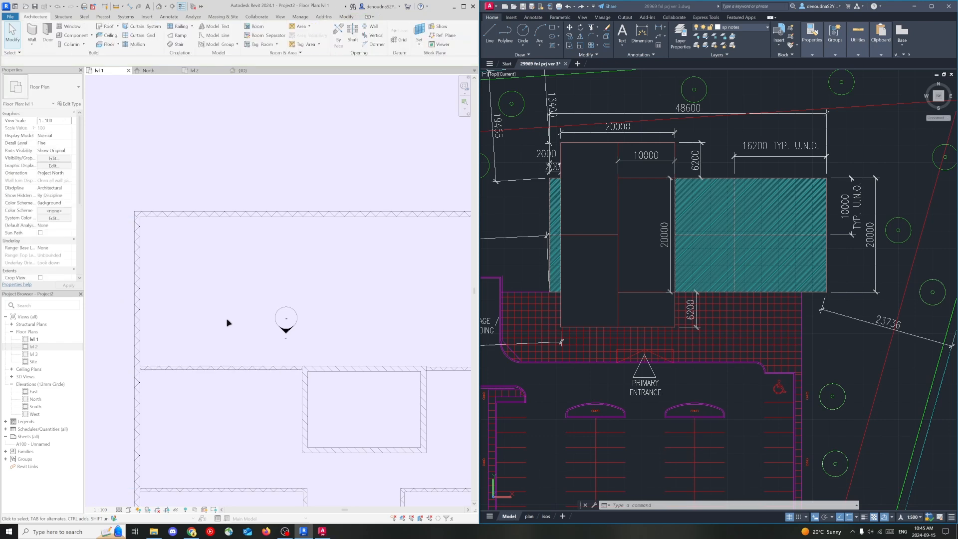
click(275, 370)
key(Escape)
scroll(361, 321, down, 5)
scroll(320, 288, up, 5)
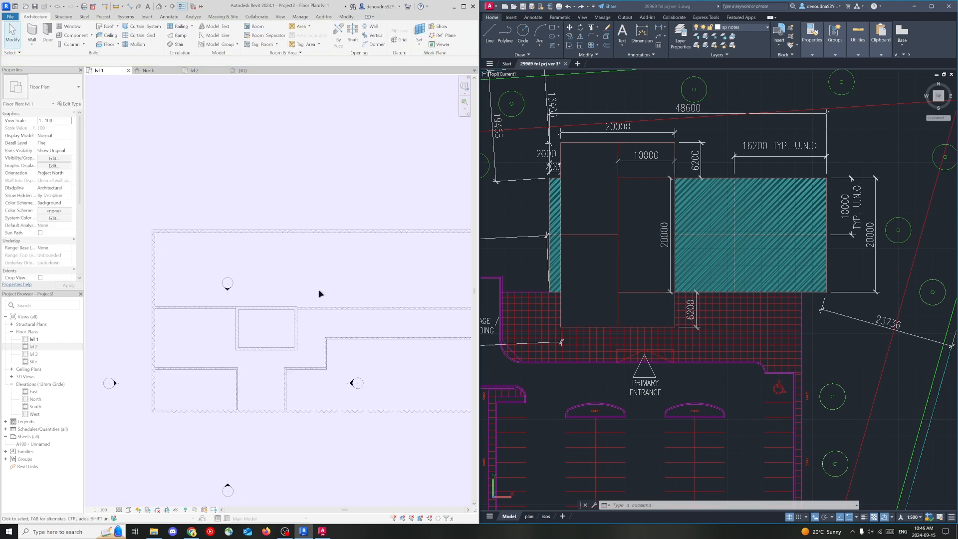
click(294, 308)
scroll(279, 301, up, 5)
scroll(284, 280, down, 4)
scroll(283, 282, down, 2)
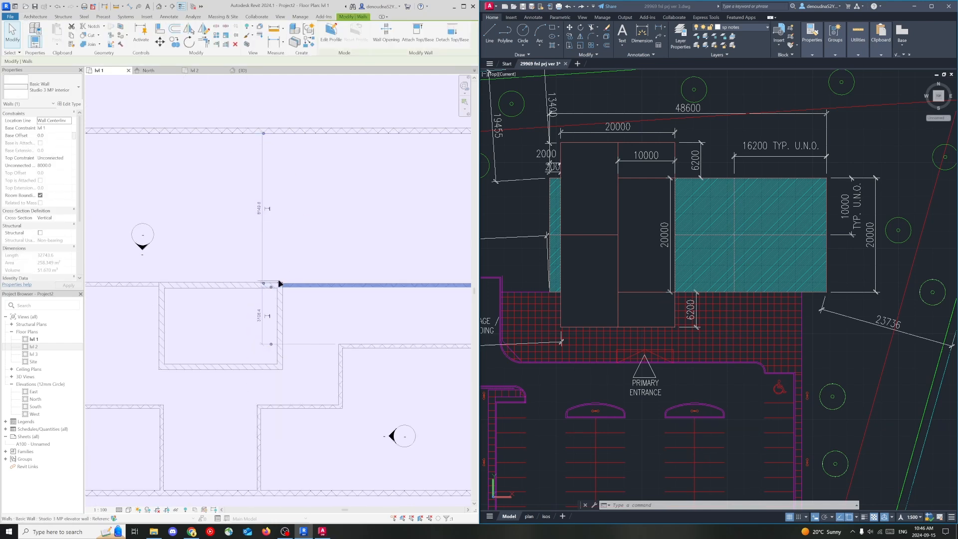
scroll(280, 281, up, 2)
scroll(280, 282, up, 3)
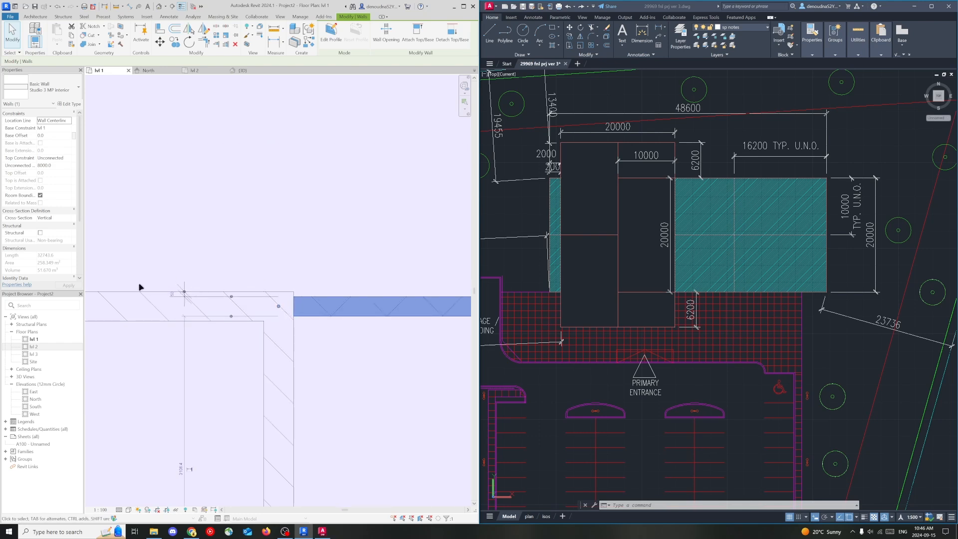
click(187, 287)
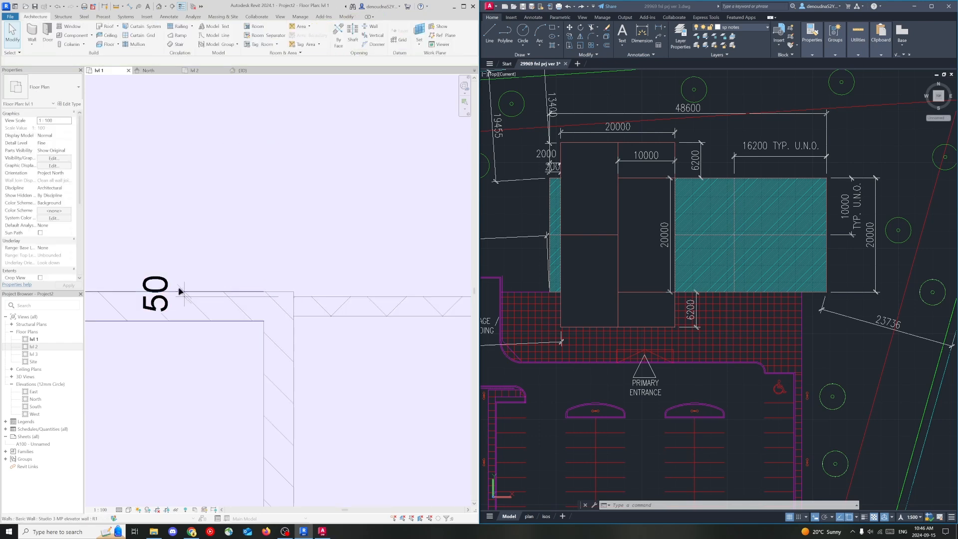
click(182, 290)
key(Delete)
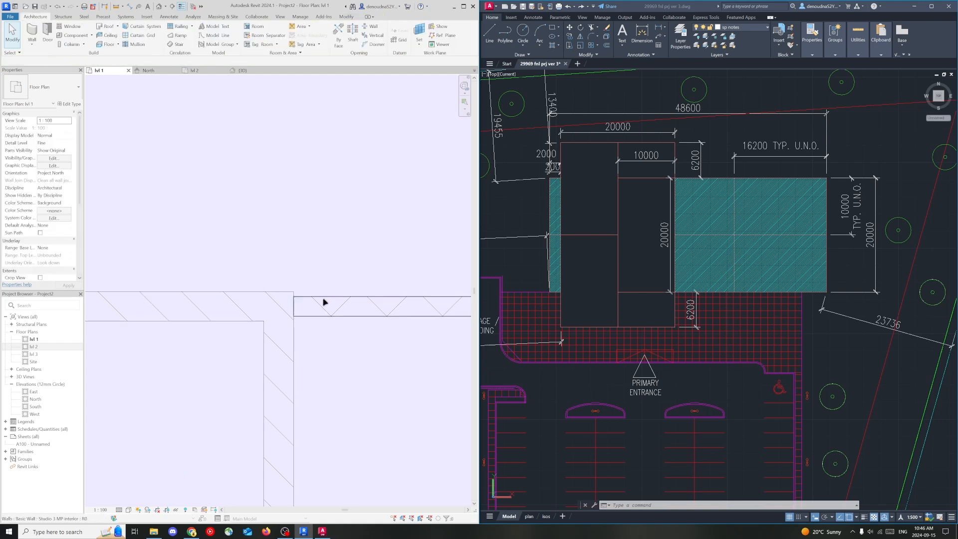
Step: Set the offset between the corridor's north wall and the elevator's north face to 0 so the two are flush
double_click(323, 300)
click(293, 181)
click(324, 300)
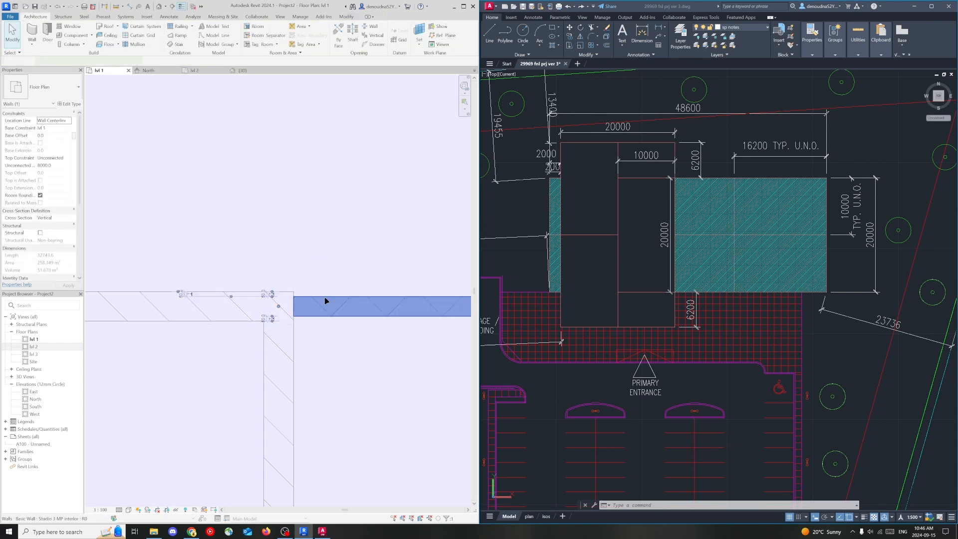
click(182, 293)
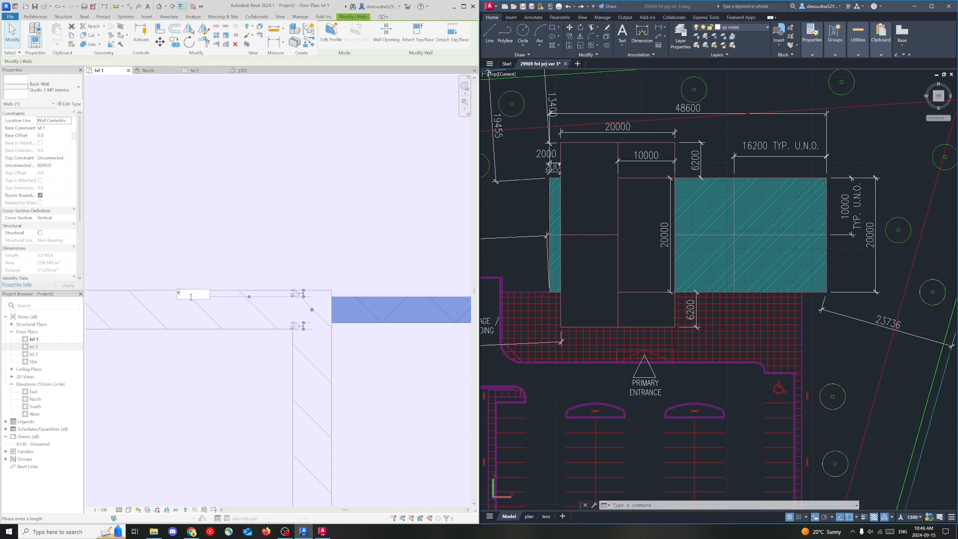
text(0)
key(Return)
click(402, 370)
scroll(385, 349, down, 5)
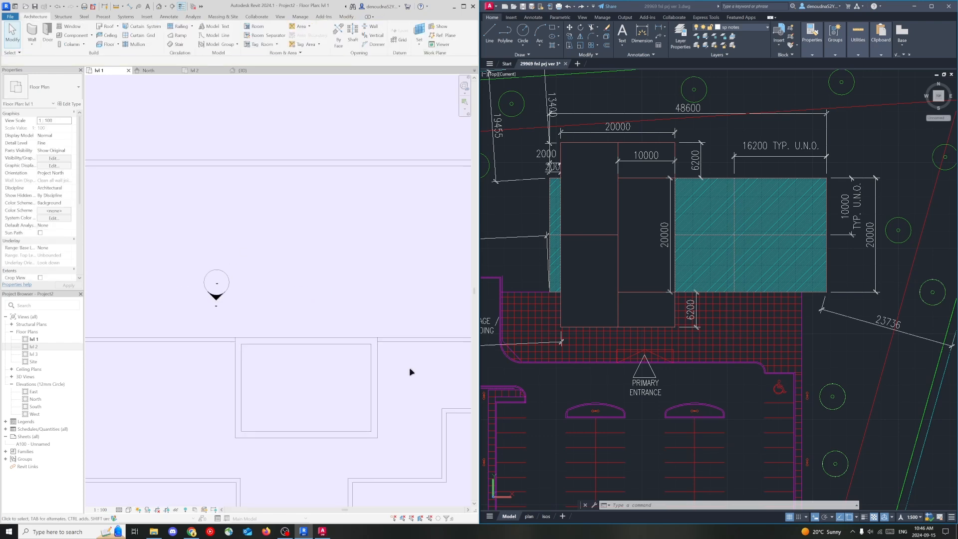
Step: Draw an interior partition about 8.6 m long, east of the elevator, from the corridor's north wall to the north exterior wall
scroll(428, 353, down, 1)
mouse_move(428, 353)
middle_down()
mouse_move(322, 342)
mouse_move(315, 329)
middle_up()
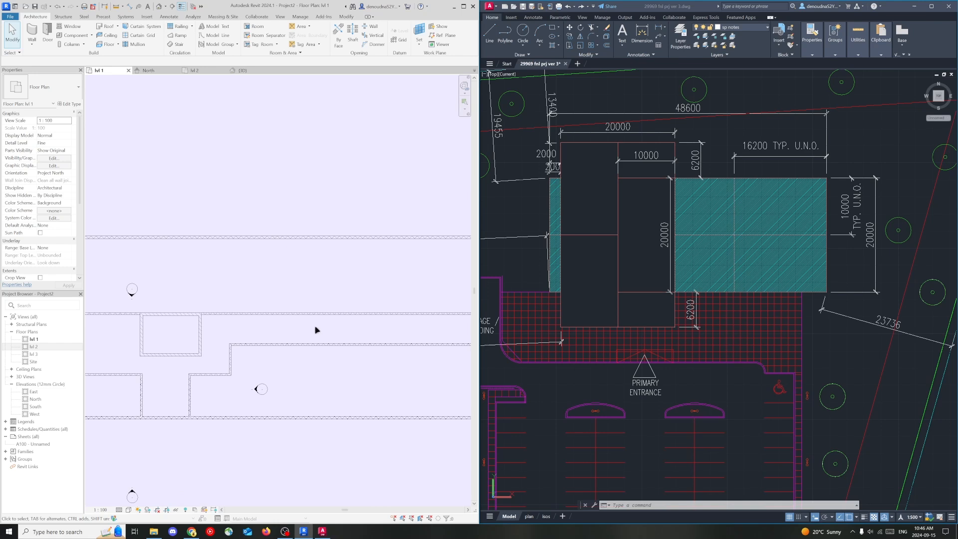
scroll(295, 323, down, 2)
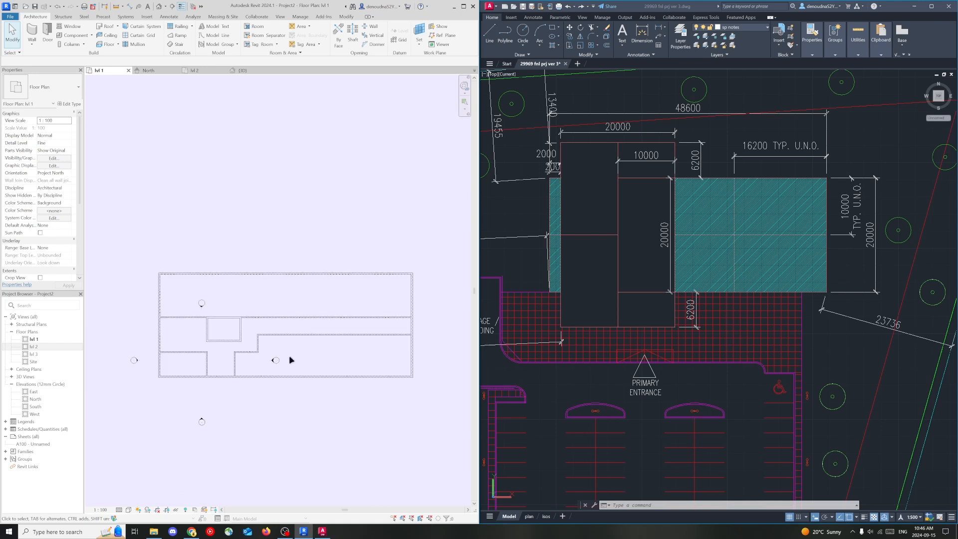
click(33, 32)
scroll(289, 305, up, 1)
click(290, 318)
click(292, 265)
key(Escape)
key(Escape)
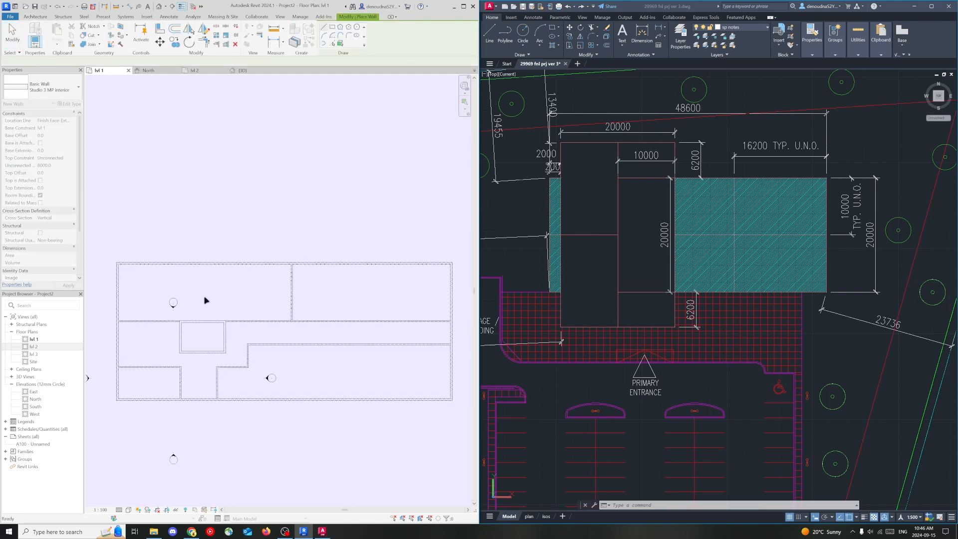
Step: Draw a second partition from the middle of the elevator's north face up to the north exterior wall
click(202, 320)
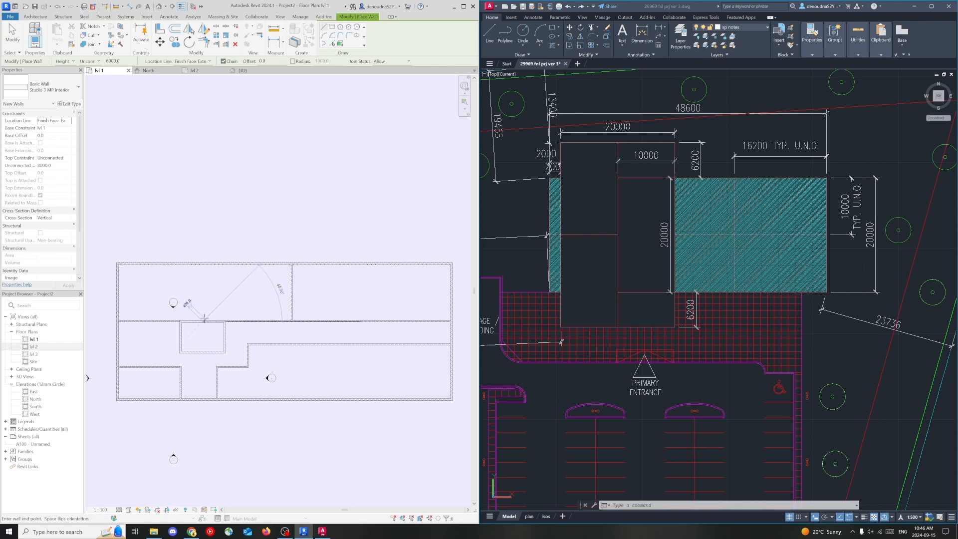
click(203, 265)
key(Escape)
key(Escape)
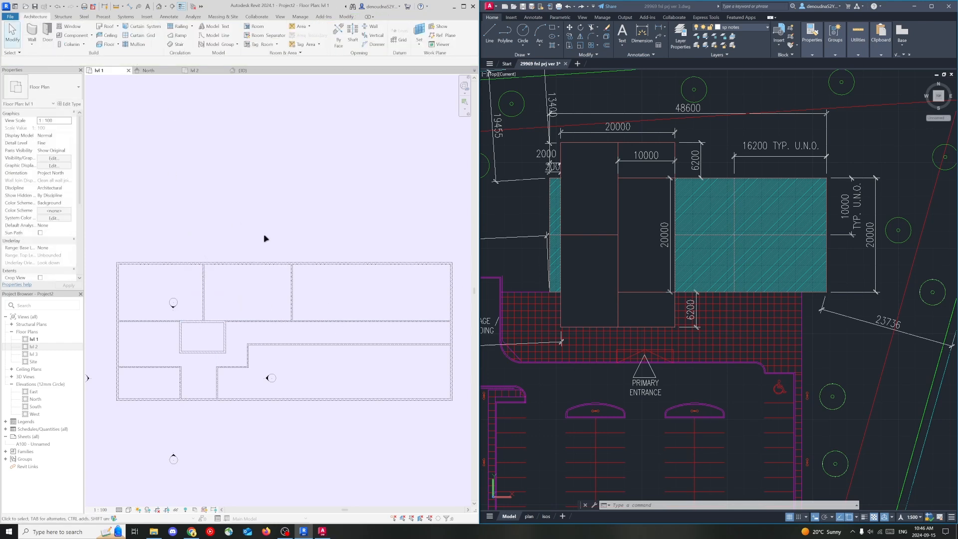
Step: Draw a partition from the eastern stretch of the corridor's south wall down to the south exterior wall
key(w)
key(a)
click(349, 344)
click(349, 399)
key(Escape)
key(Escape)
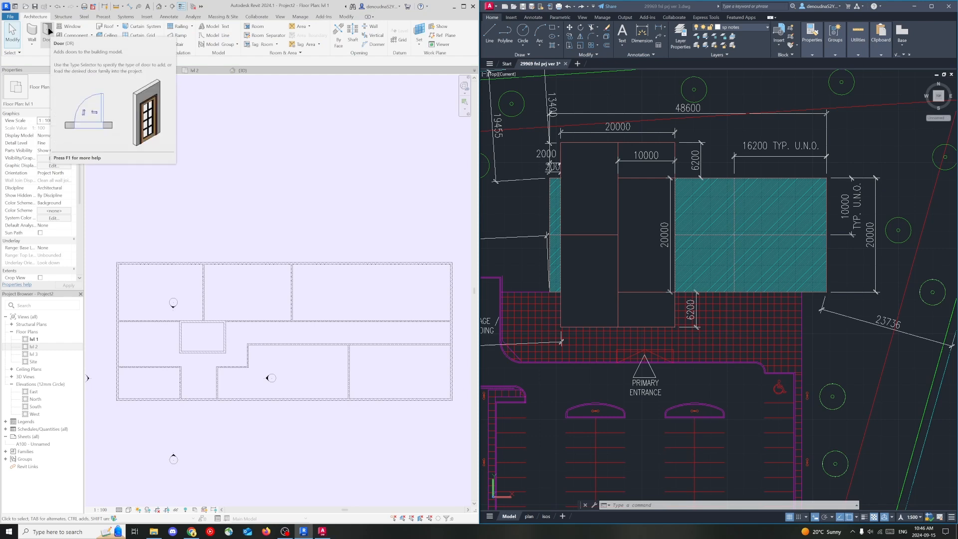
key(d)
key(r)
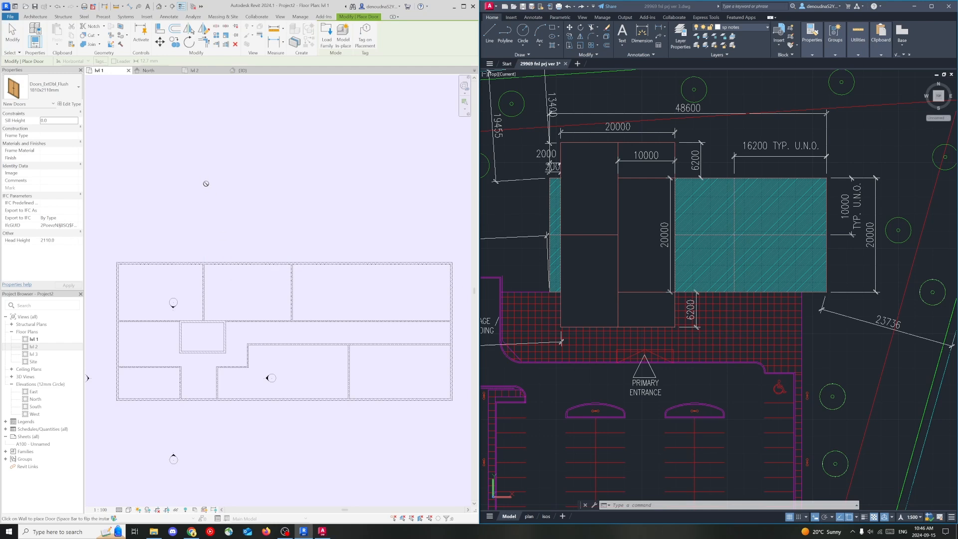
key(Escape)
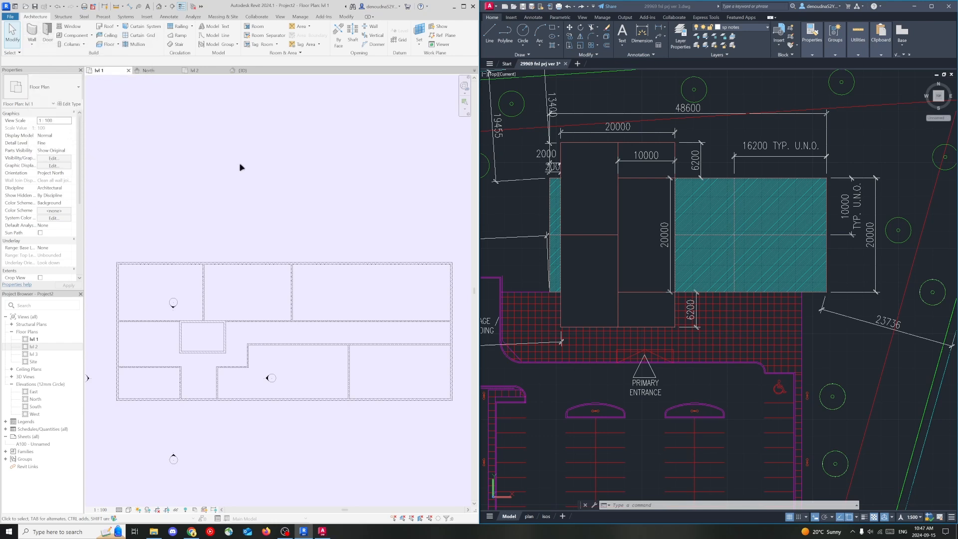
key(w)
key(a)
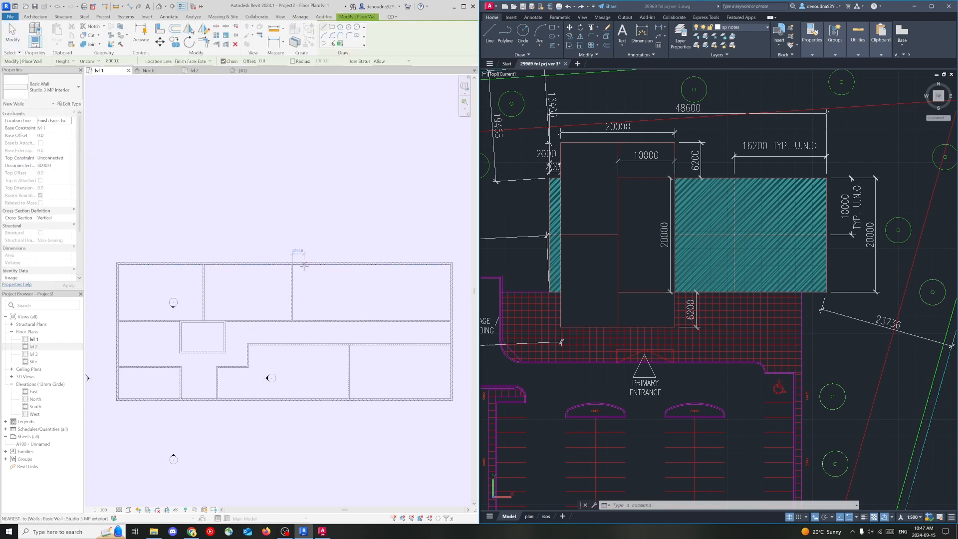
key(Escape)
Step: Select the partition east of the elevator that joins the corridor's north wall to the north exterior wall
click(292, 299)
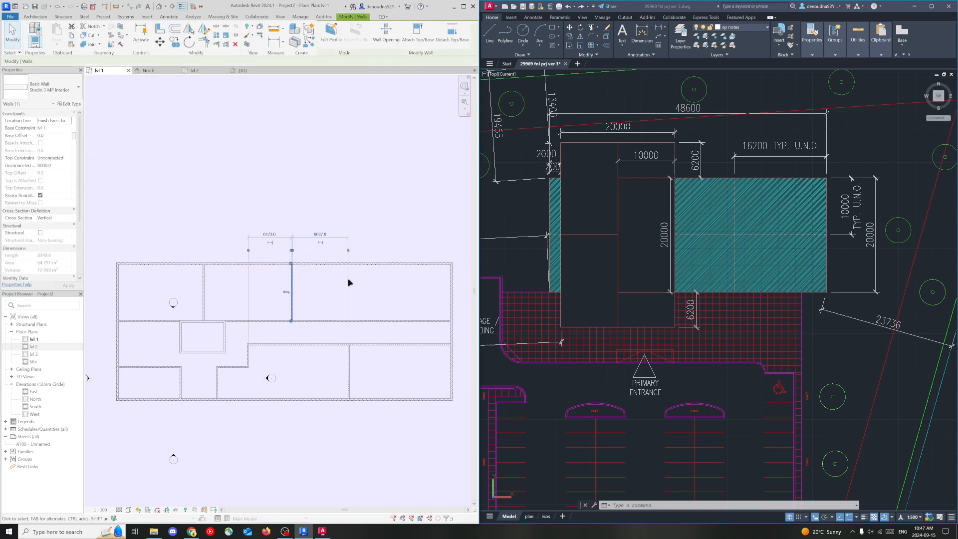
Step: Nudge the selected vertical partition in the upper row of rooms to the right, enlarging the middle room, and deselect it
key(Right)
key(Right)
key(Right)
key(Right)
key(Right)
key(Right)
key(Right)
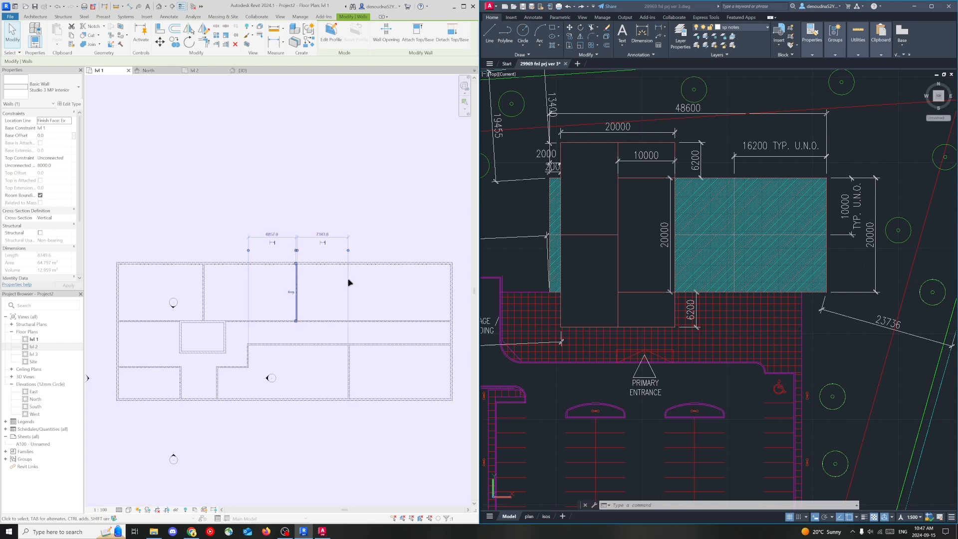
key(Right)
key(Right)
key(Right)
key(Right)
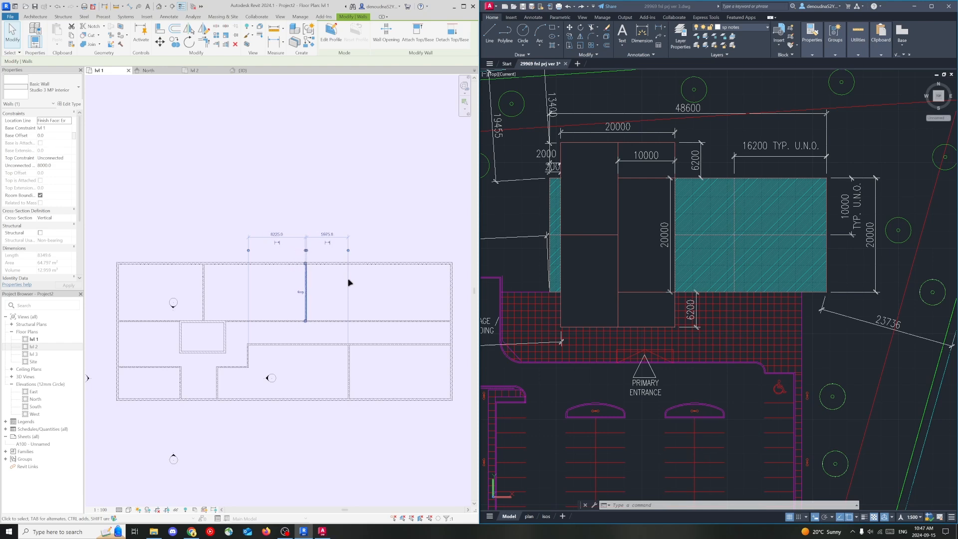
click(339, 290)
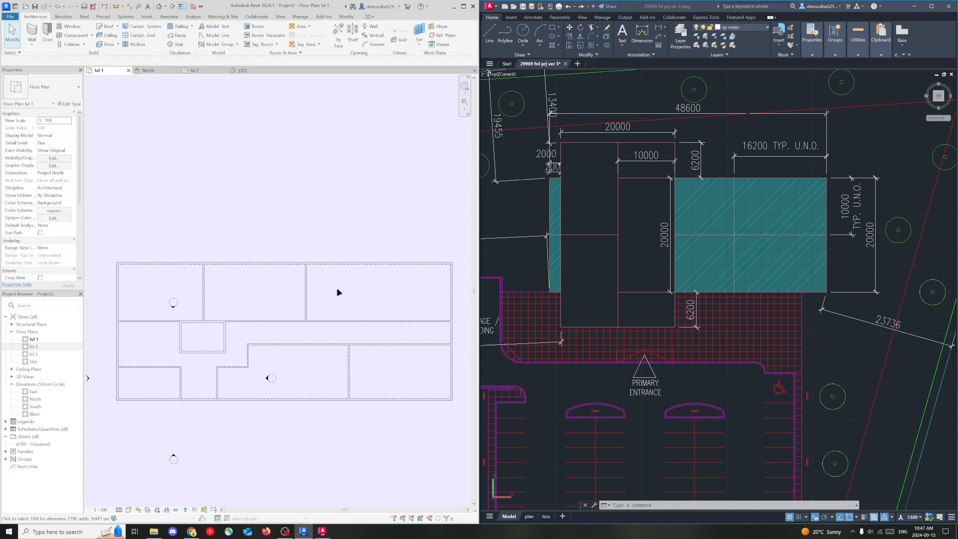
Step: Nudge the lower row's right vertical partition slightly left and the long wall on the corridor's lower side slightly upward
click(350, 365)
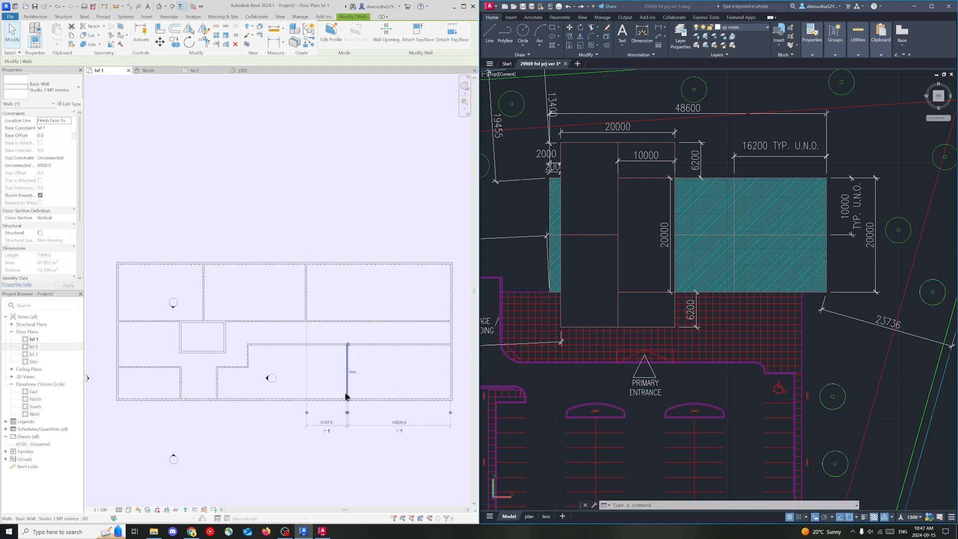
click(332, 357)
click(330, 349)
key(Down)
key(Down)
key(Down)
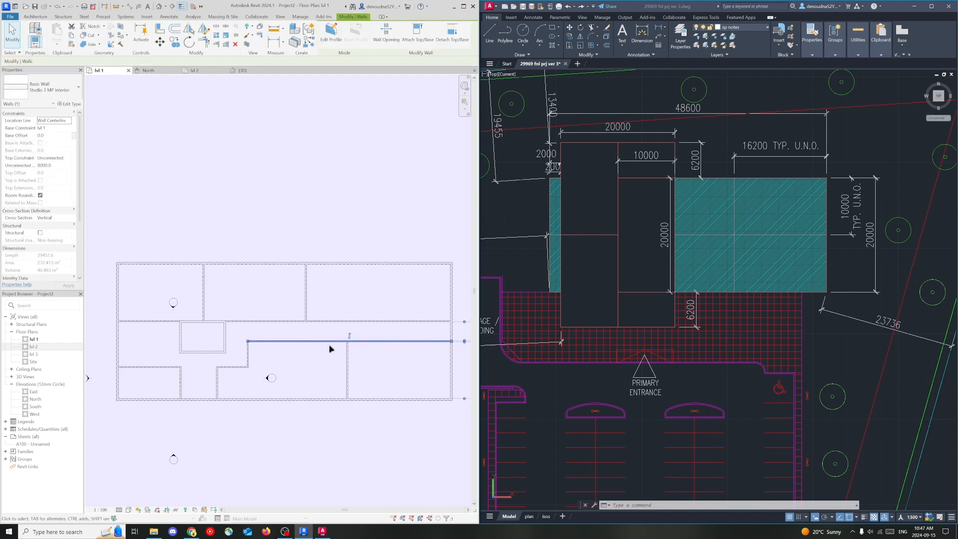
key(Down)
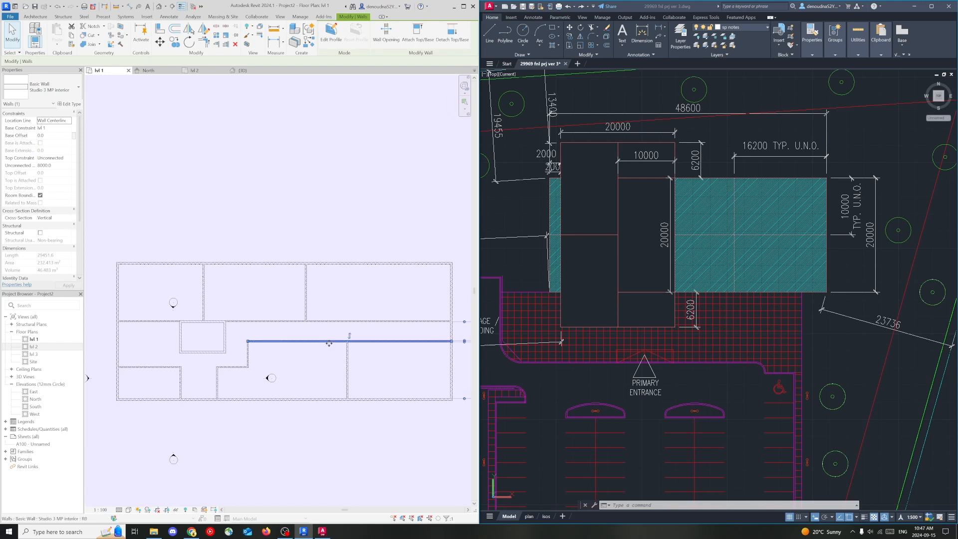
key(Up)
key(Up)
key(Up)
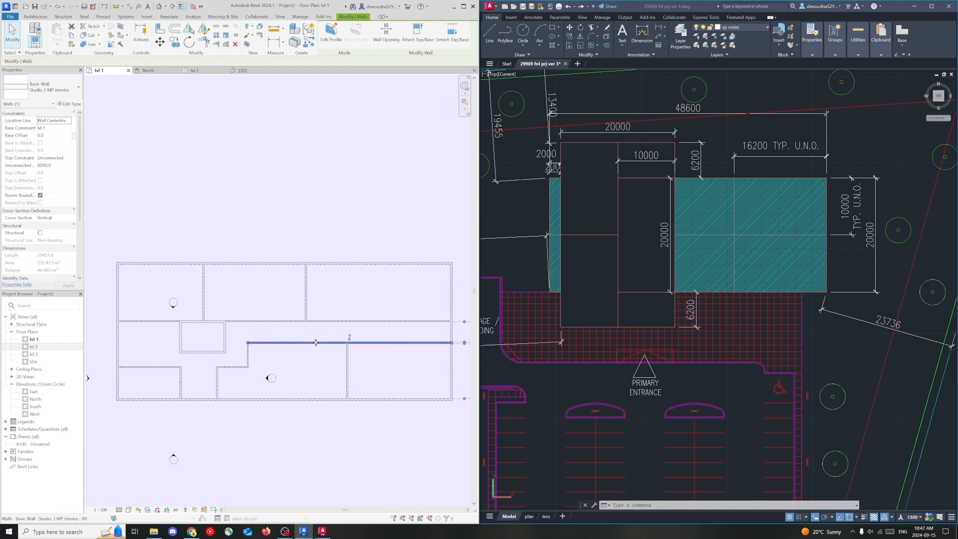
key(Down)
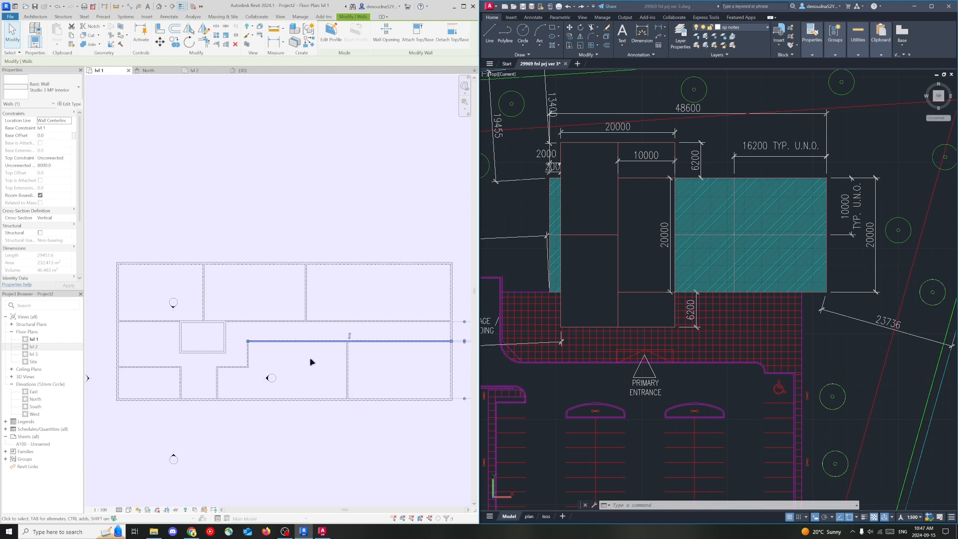
Step: Add a locked permanent dimension between the short stepped wall and the long wall on the corridor's lower side
click(243, 367)
scroll(264, 358, up, 4)
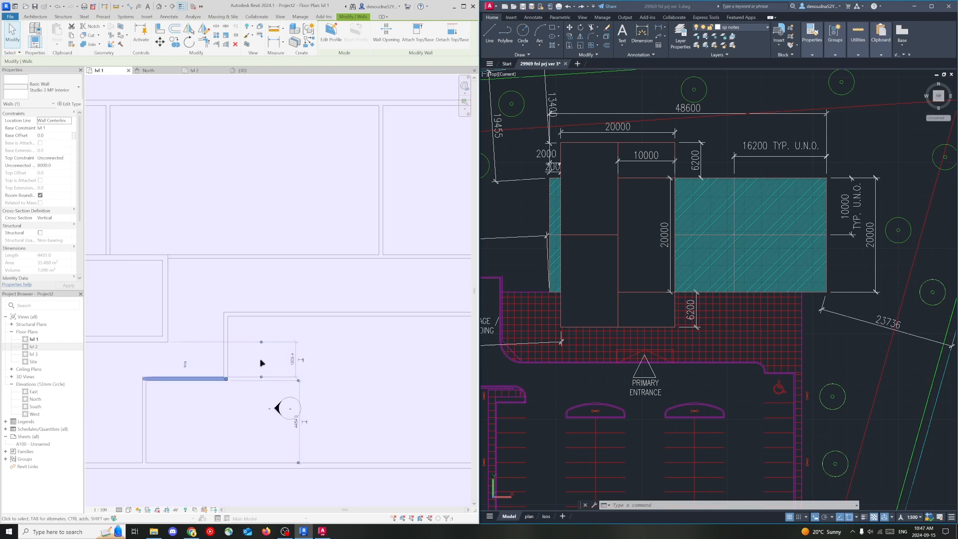
drag(260, 343, 268, 317)
click(303, 334)
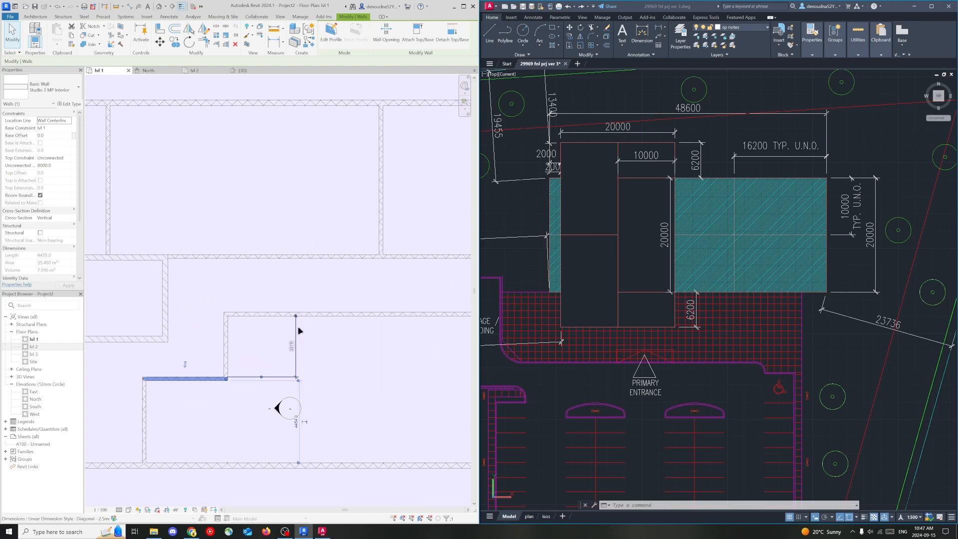
click(338, 351)
scroll(339, 348, down, 3)
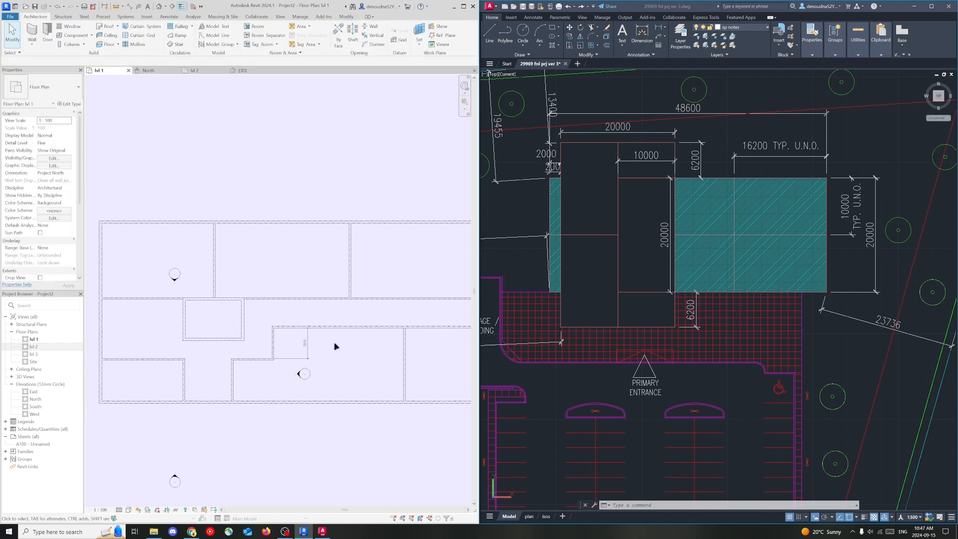
middle_drag(348, 346, 334, 337)
Step: Nudge the long corridor wall up and down with its locked short stepped wall, leaving both slightly lower
click(316, 317)
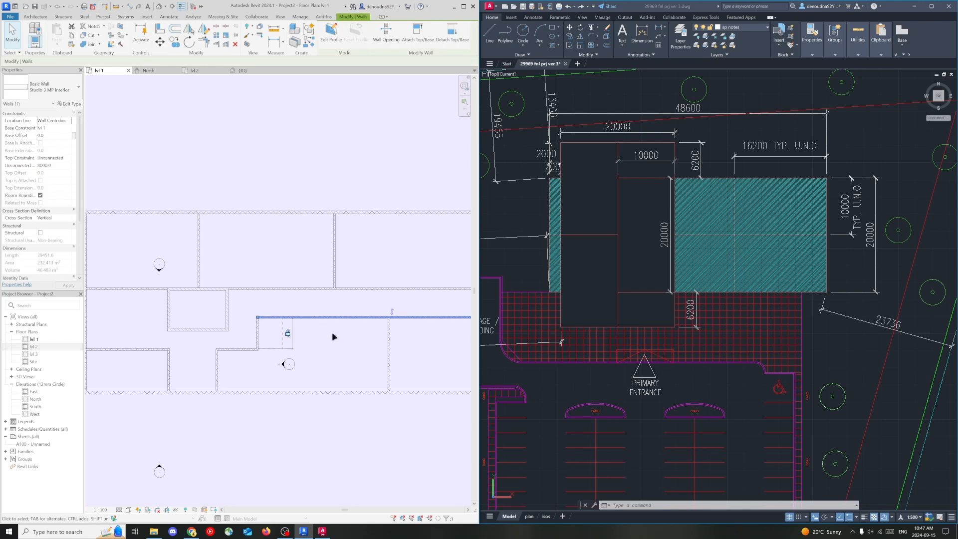
key(Up)
key(Up)
key(Up)
key(Down)
key(Down)
key(Down)
key(Down)
key(Down)
key(Down)
key(Up)
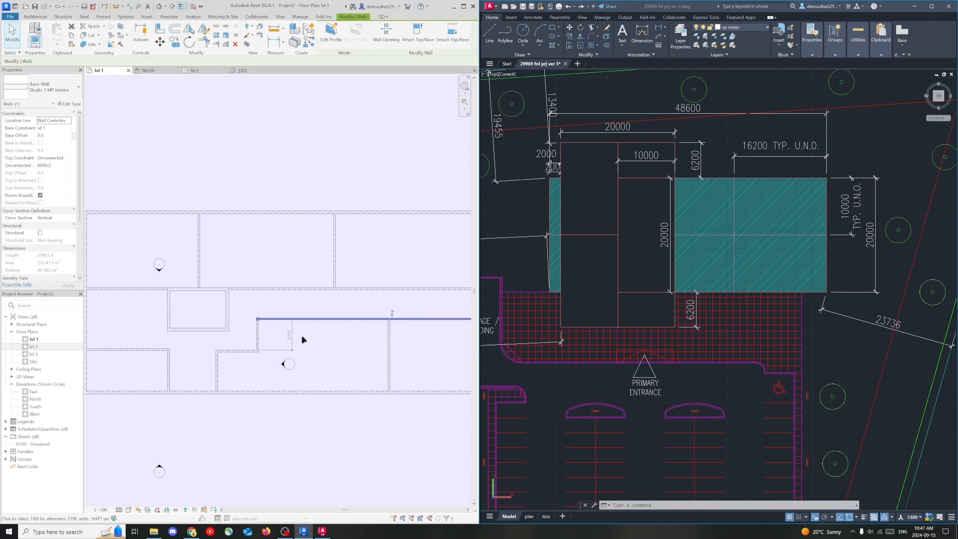
click(320, 333)
Step: Test-nudge the long corridor wall and remove the permanent dimension tying it to the short stepped wall
click(293, 326)
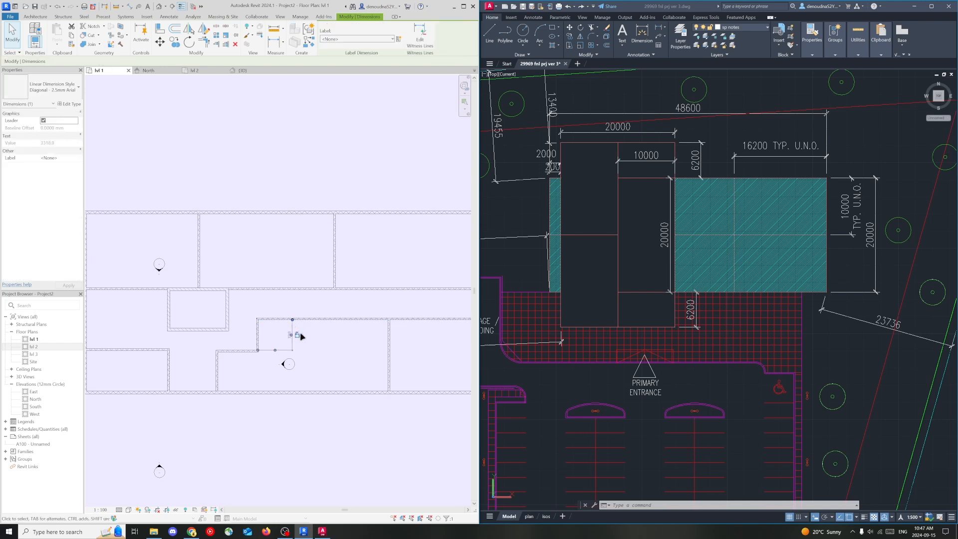
click(332, 339)
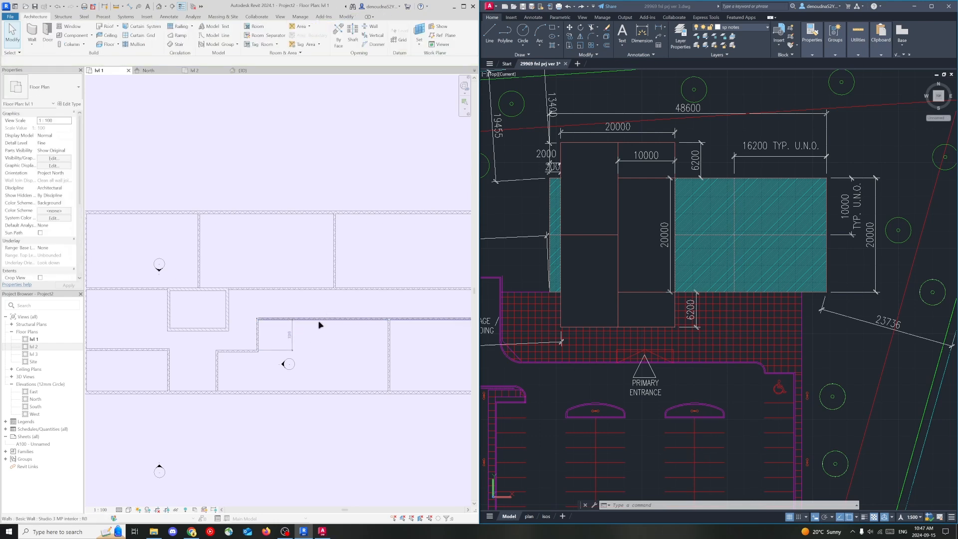
click(318, 320)
key(Up)
key(Up)
key(Up)
key(Down)
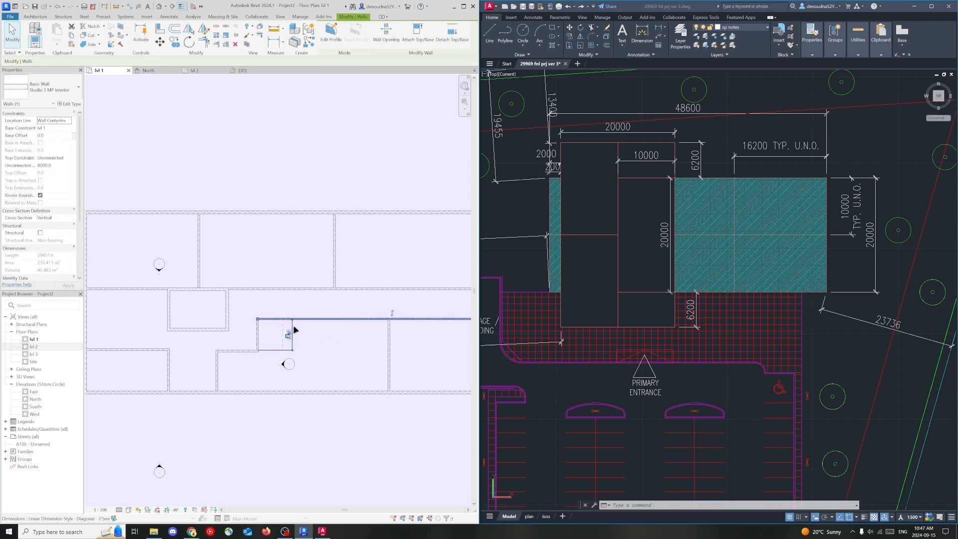
click(299, 330)
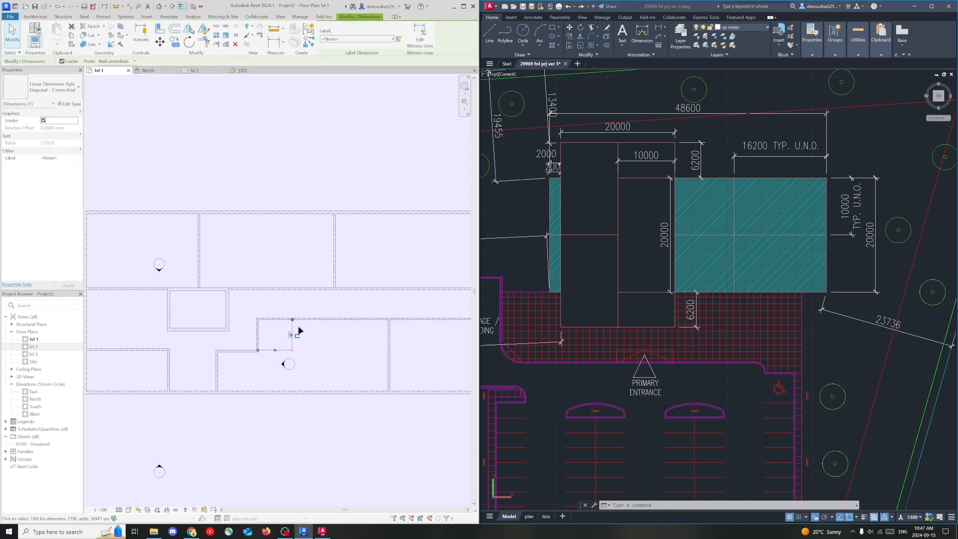
Step: Reveal the constraints in the lvl 1 plan to inspect which dimensions are locked, and return to the normal display
click(216, 510)
scroll(252, 368, down, 4)
scroll(158, 273, up, 2)
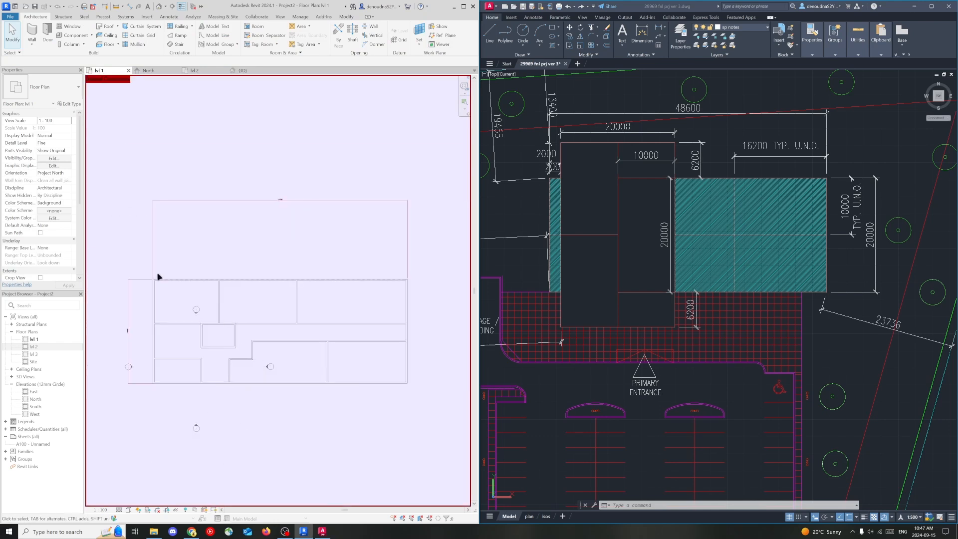
click(216, 510)
scroll(244, 349, up, 5)
scroll(239, 337, down, 2)
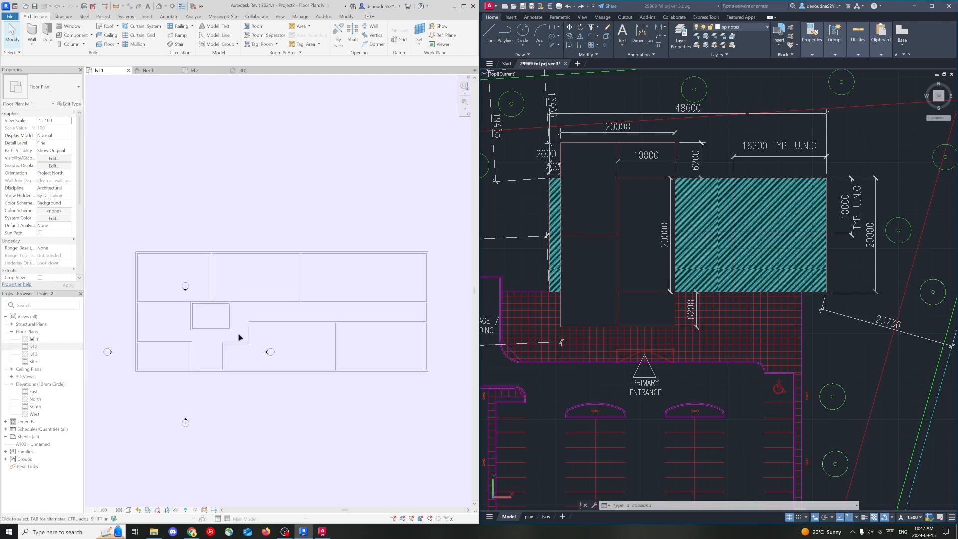
Step: Add a locked permanent dimension from the elevator shaft's left wall to the building's left exterior wall
click(194, 314)
scroll(191, 306, up, 3)
middle_drag(158, 291, 269, 300)
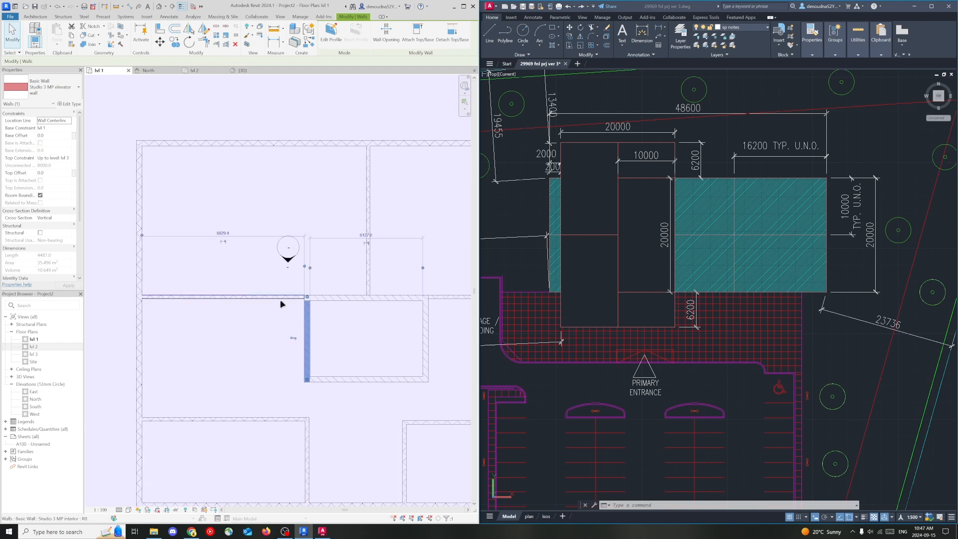
click(252, 236)
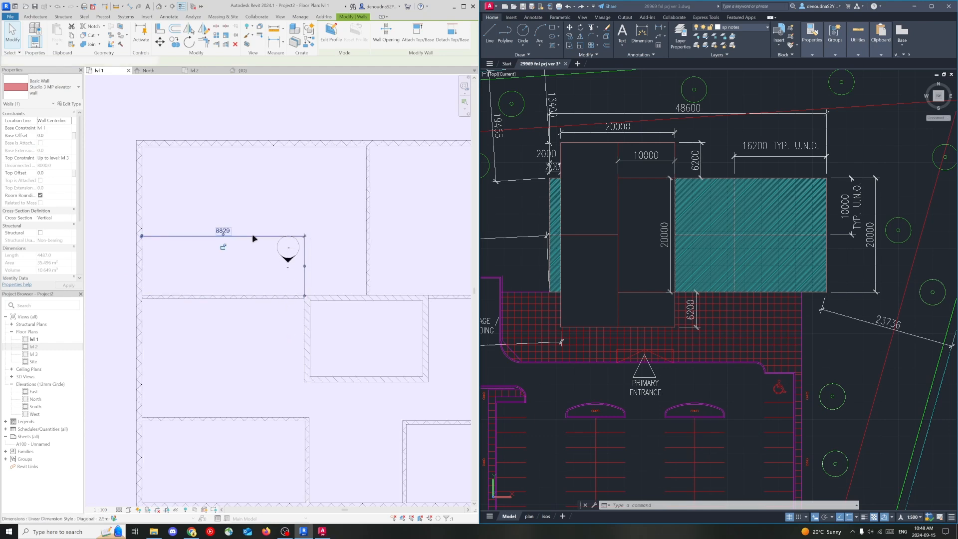
click(222, 245)
click(314, 222)
middle_drag(369, 321, 314, 312)
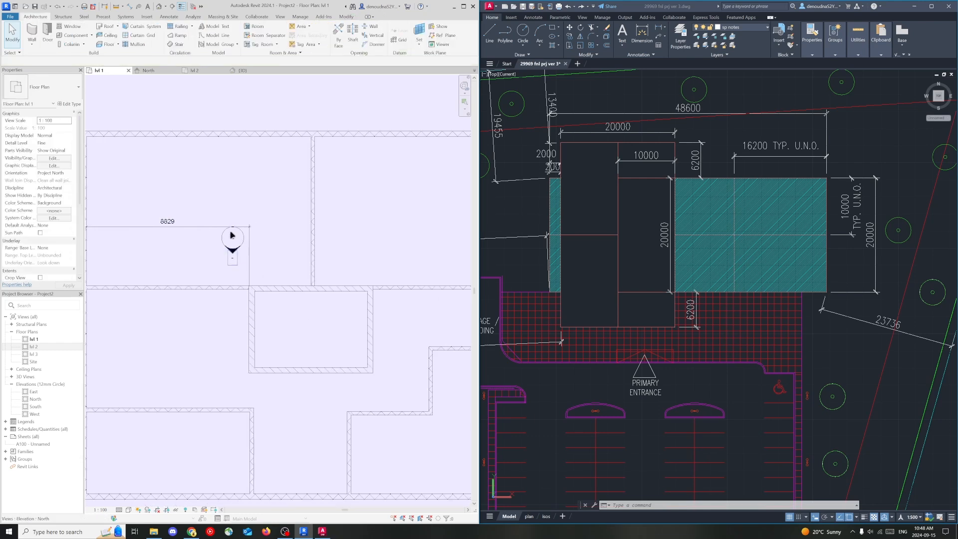
click(199, 227)
key(Escape)
Step: Add a locked permanent dimension from the elevator shaft's upper wall to the building's upper exterior wall
click(273, 285)
scroll(322, 290, down, 2)
drag(350, 335, 364, 183)
scroll(348, 285, up, 2)
scroll(364, 286, up, 1)
drag(363, 282, 315, 274)
scroll(368, 211, down, 1)
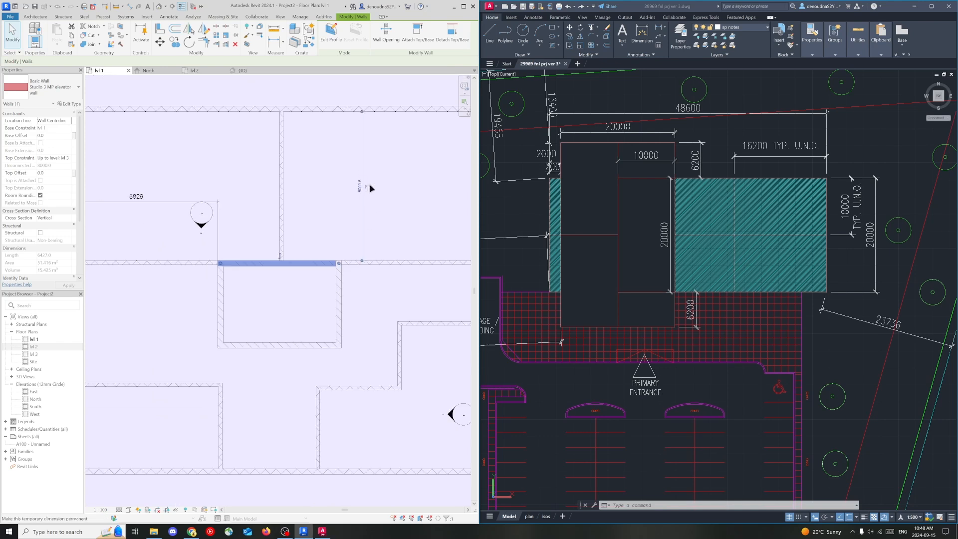
click(370, 187)
click(405, 229)
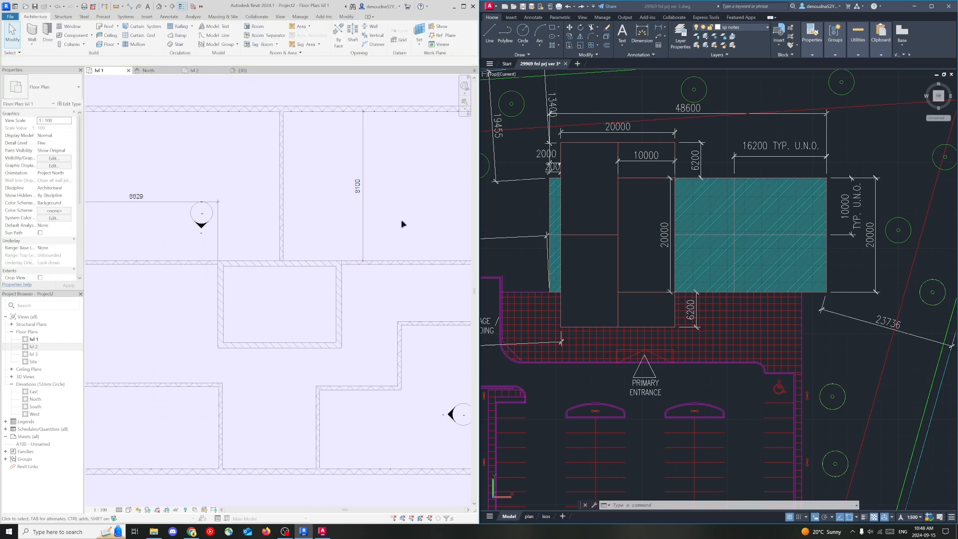
Step: Add a locked permanent dimension between the elevator shaft's upper and lower walls
click(315, 265)
scroll(316, 205, down, 1)
click(346, 279)
click(315, 311)
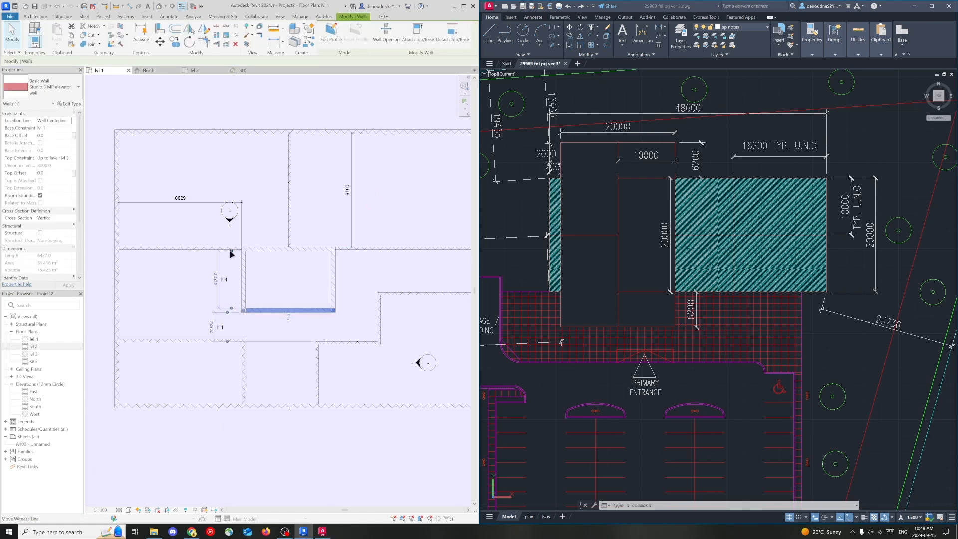
click(224, 279)
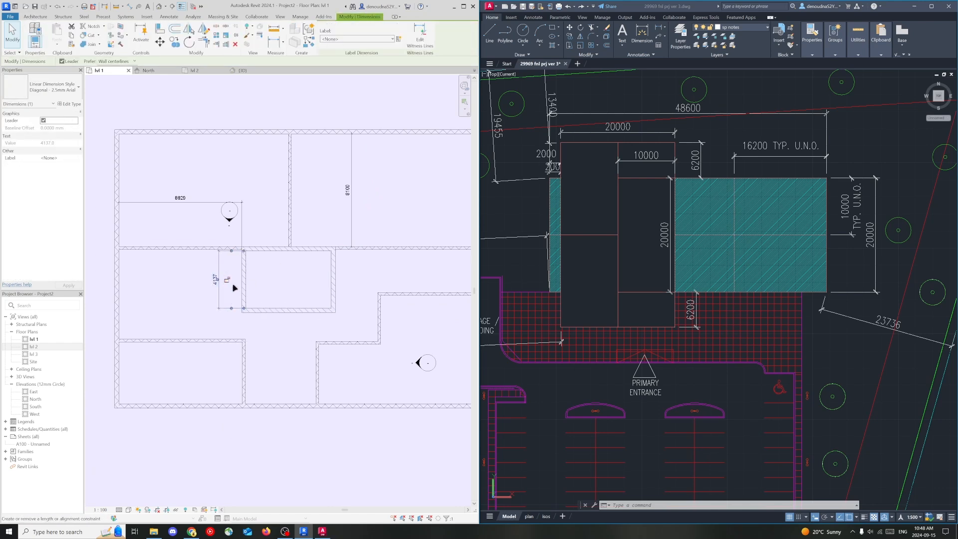
Step: Add a locked permanent dimension between the elevator shaft's left and right walls, and briefly reveal the constraints to check them
click(245, 285)
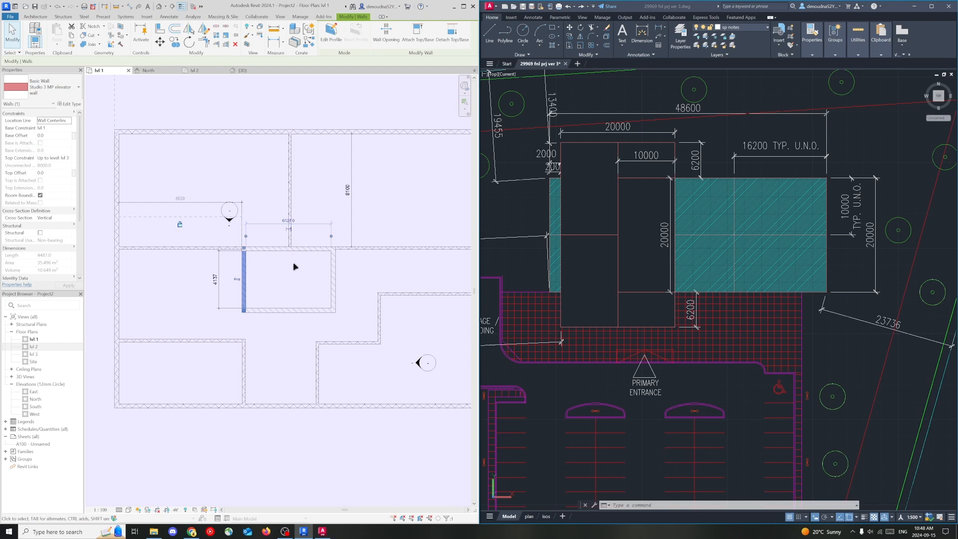
click(289, 230)
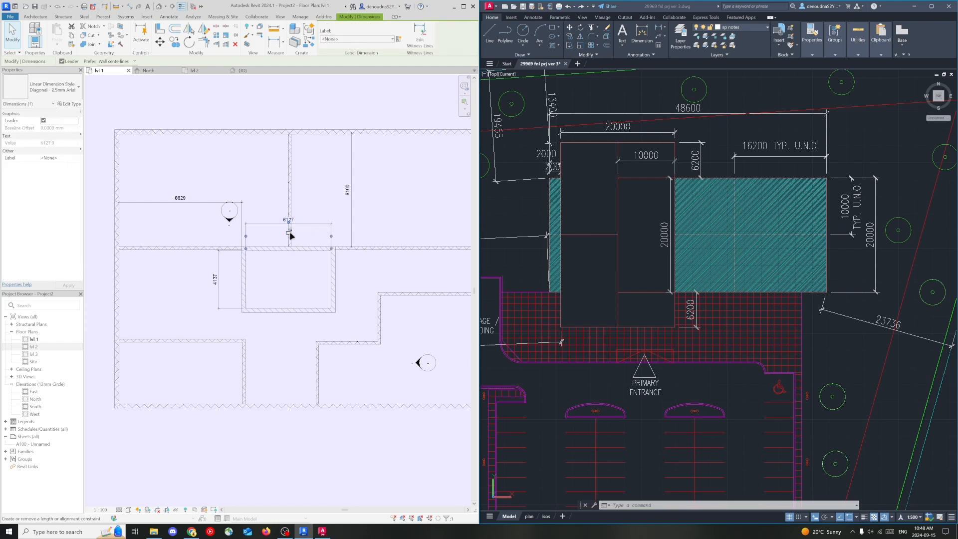
click(294, 284)
click(217, 510)
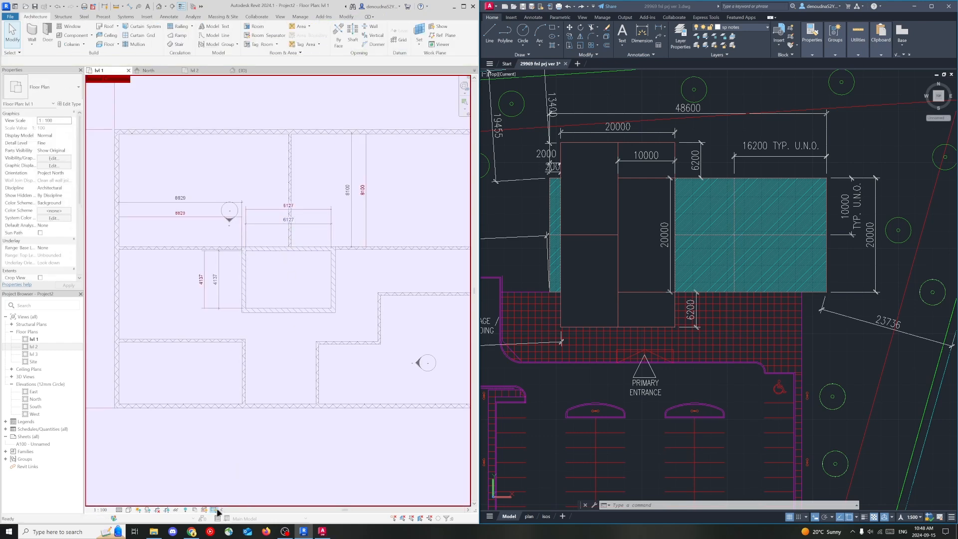
click(217, 510)
Step: Delete the permanent dimensions locating and sizing the elevator shaft, confirming each deletion
click(216, 275)
key(Delete)
click(418, 512)
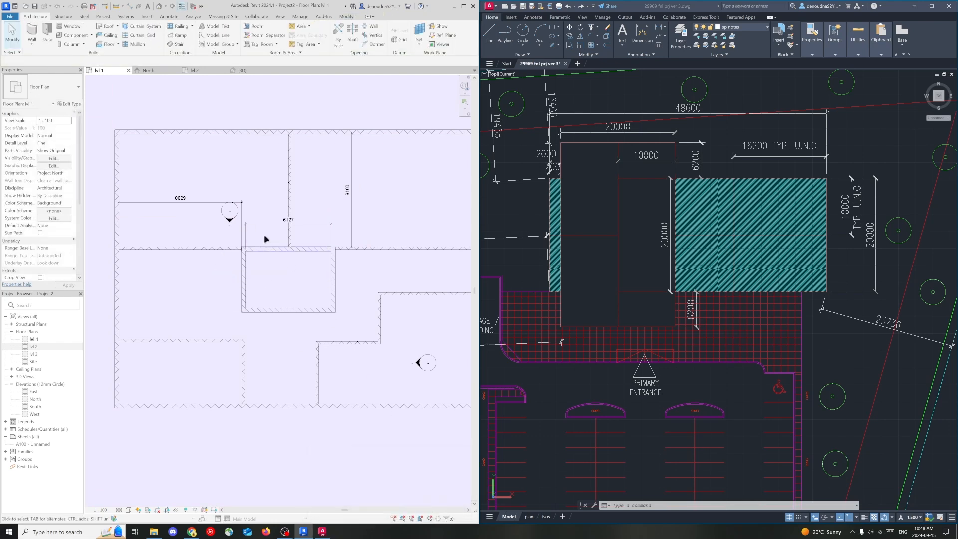
click(229, 215)
key(Delete)
click(418, 512)
click(352, 212)
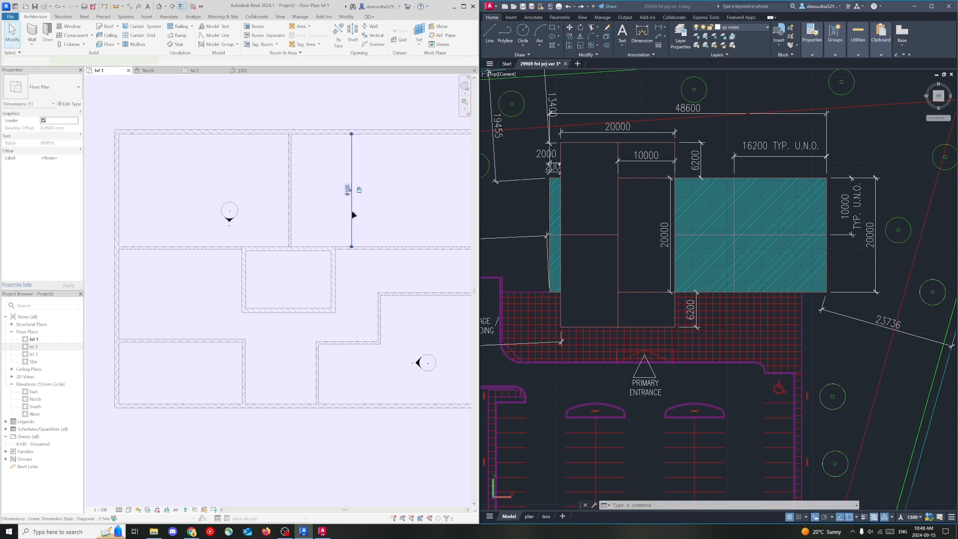
key(Delete)
click(420, 511)
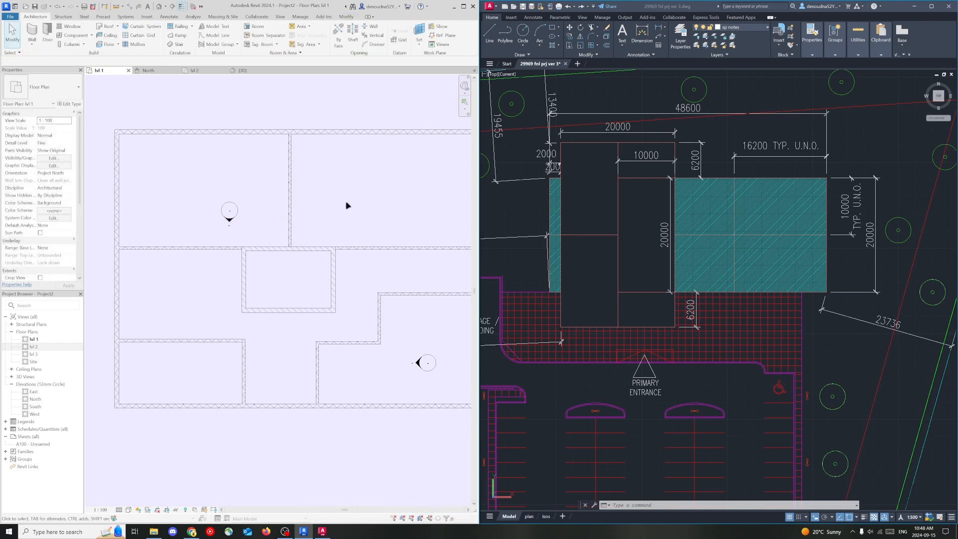
click(145, 71)
click(97, 71)
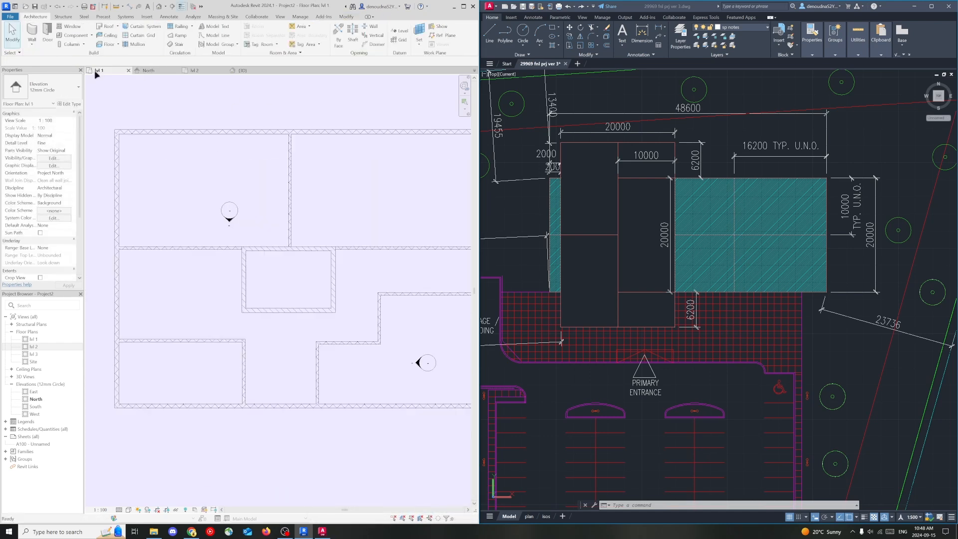
scroll(284, 176, down, 5)
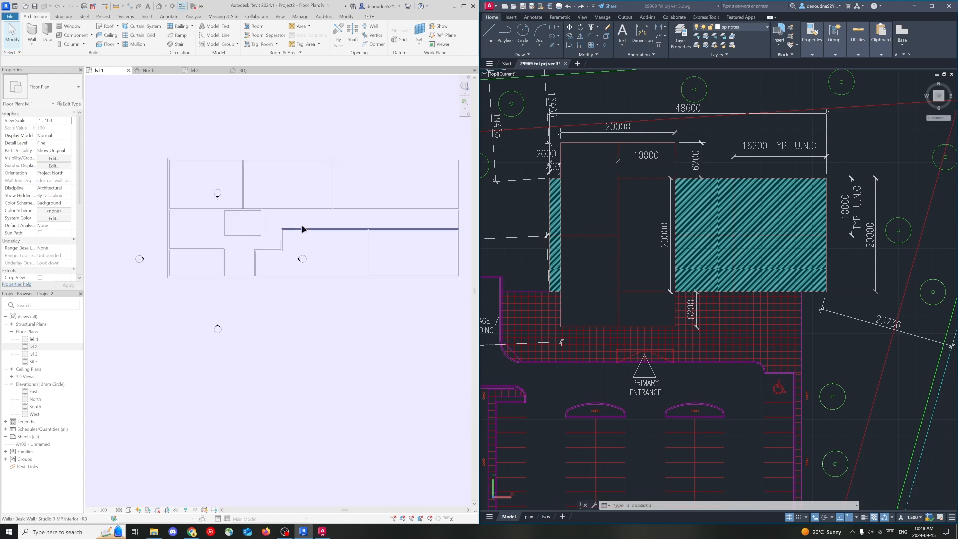
scroll(230, 254, up, 2)
scroll(231, 256, down, 1)
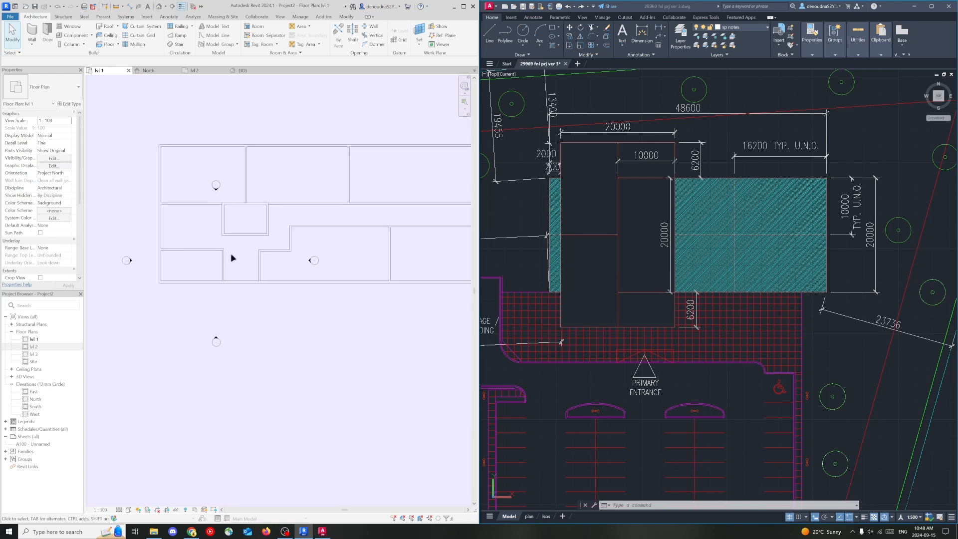
Step: Place a Doors_ExtDbl_Flush 1810x2110mm door in the lower exterior wall, centred between the two entrance corridor walls
scroll(355, 238, down, 2)
scroll(325, 233, up, 2)
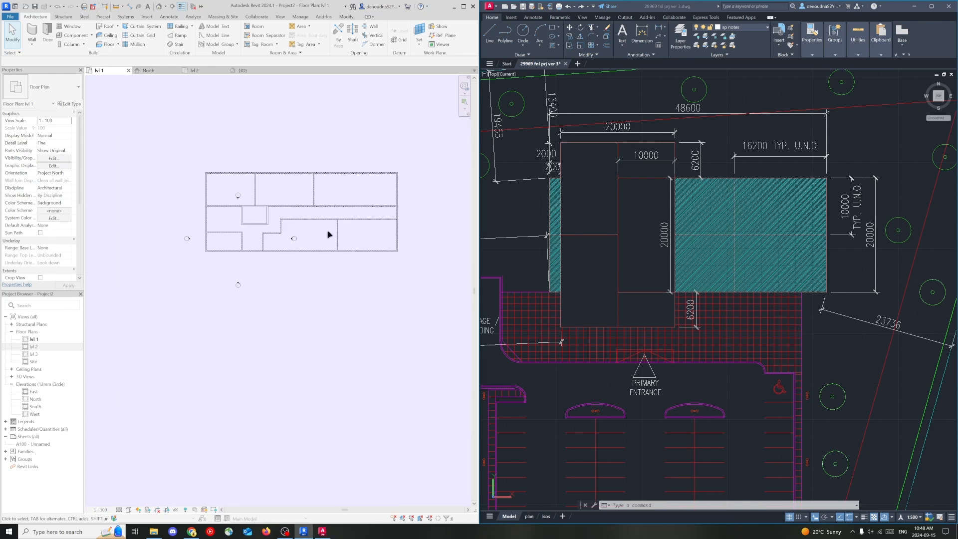
click(49, 40)
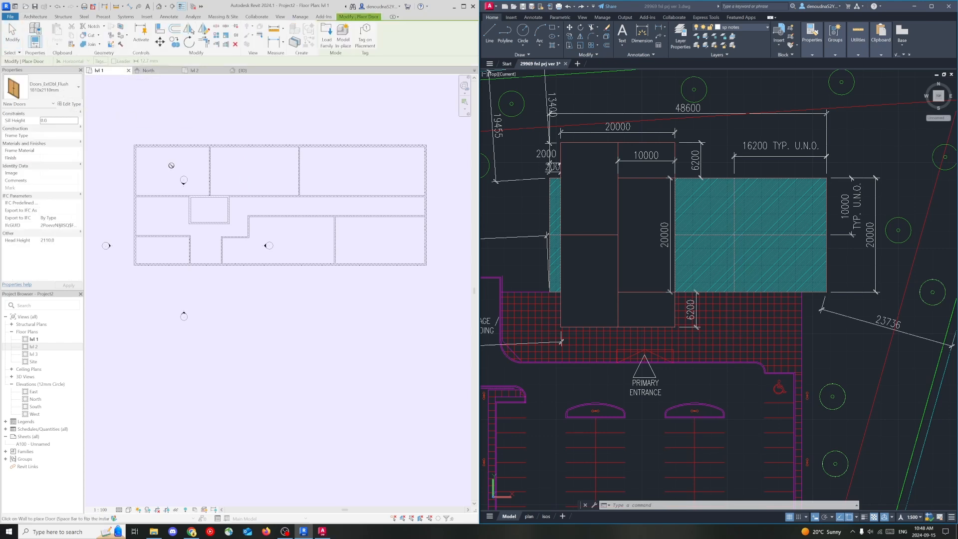
click(36, 17)
click(48, 88)
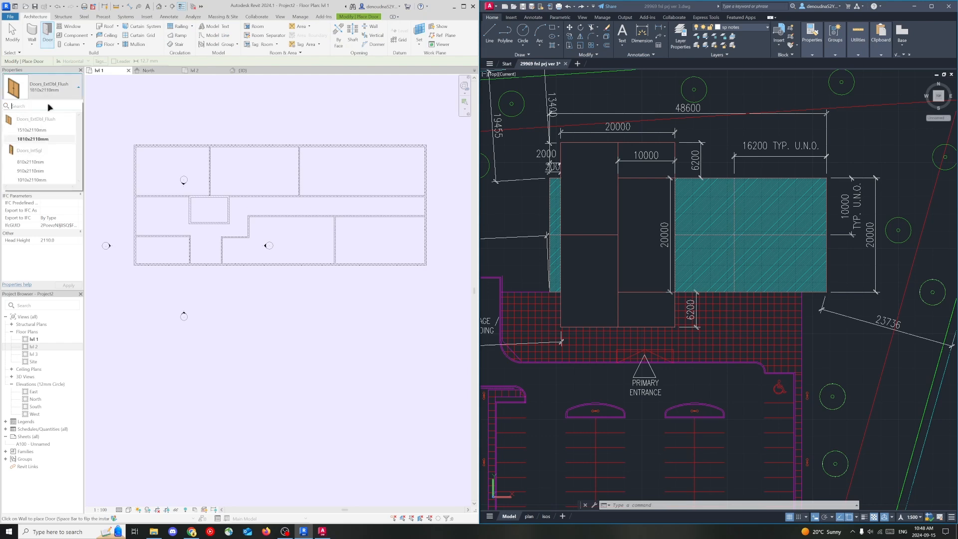
mouse_move(42, 140)
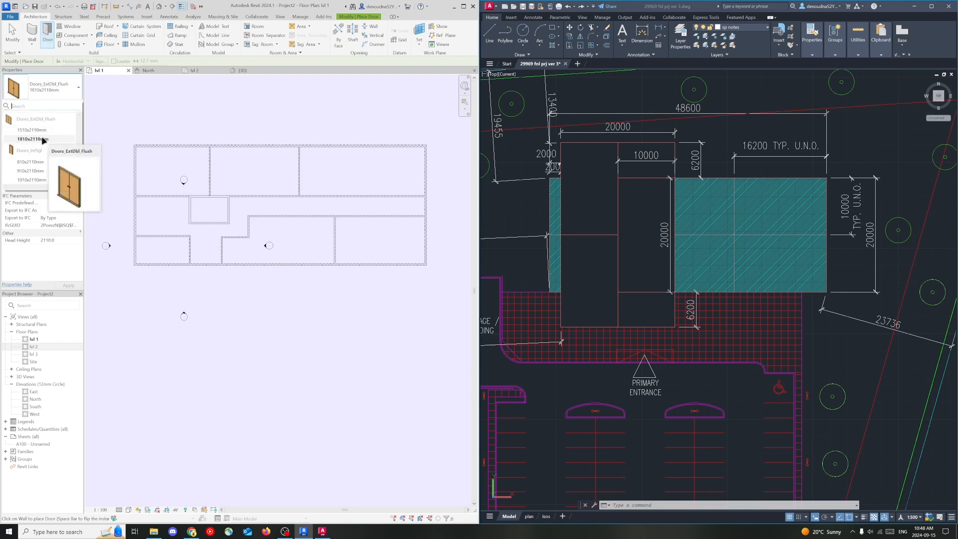
click(43, 140)
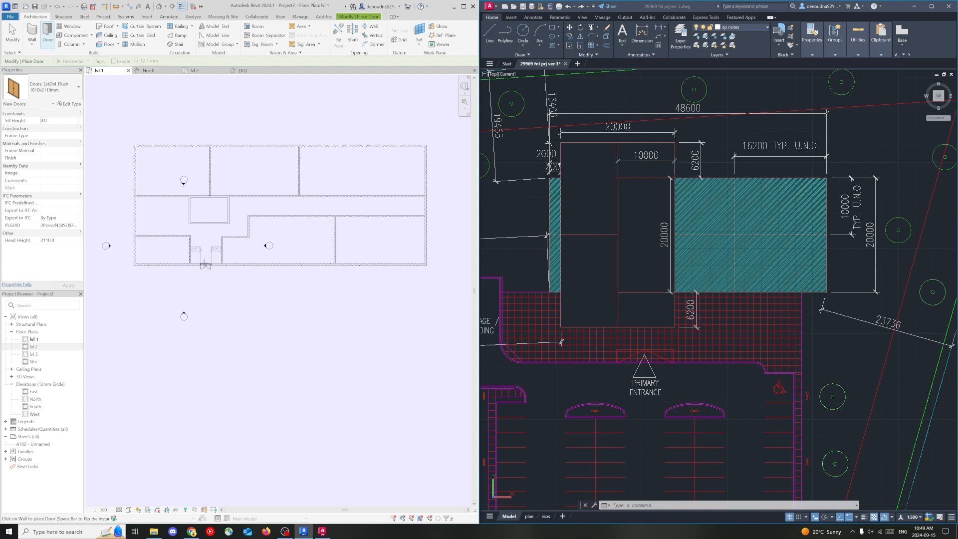
click(206, 264)
key(Escape)
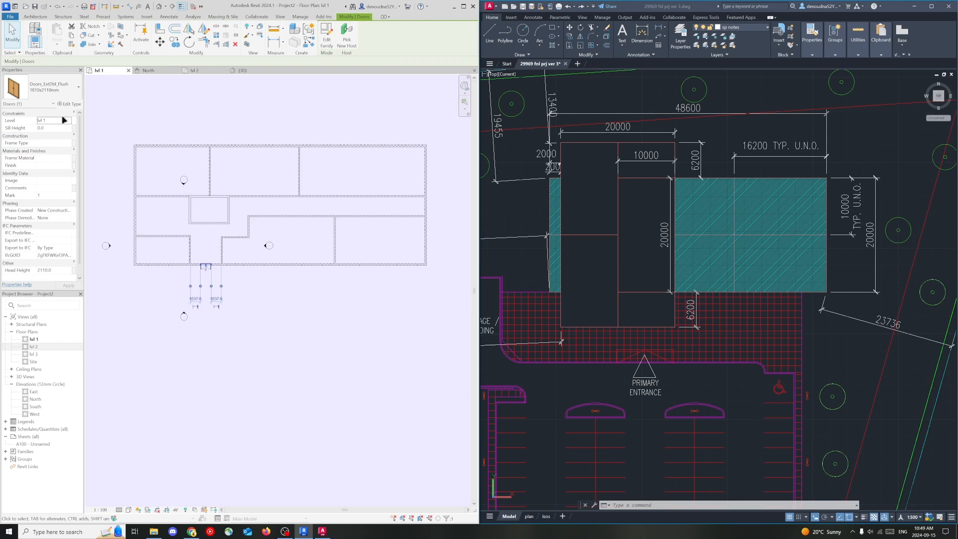
Step: Examine the placed entrance door's instance properties, including its level, sill height and head height
scroll(45, 154, down, 1)
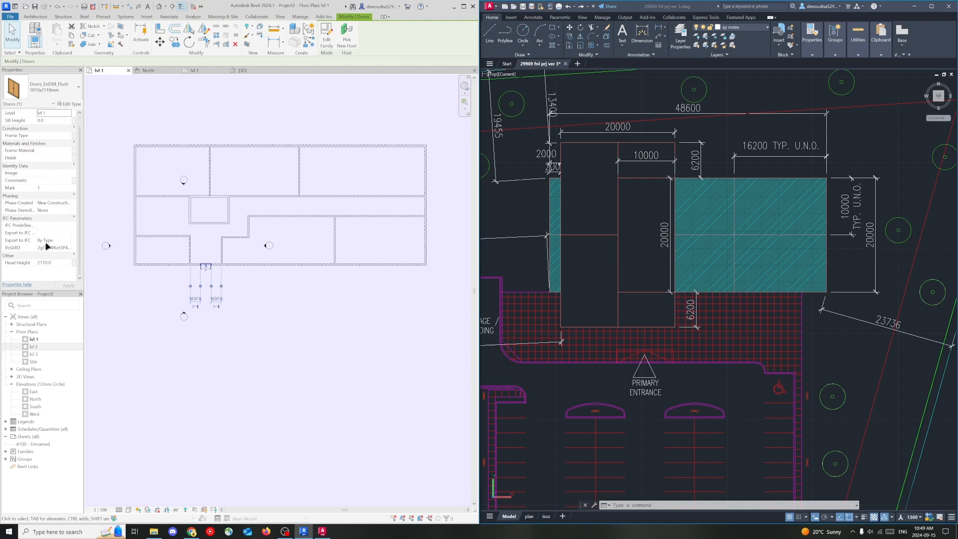
scroll(48, 164, up, 1)
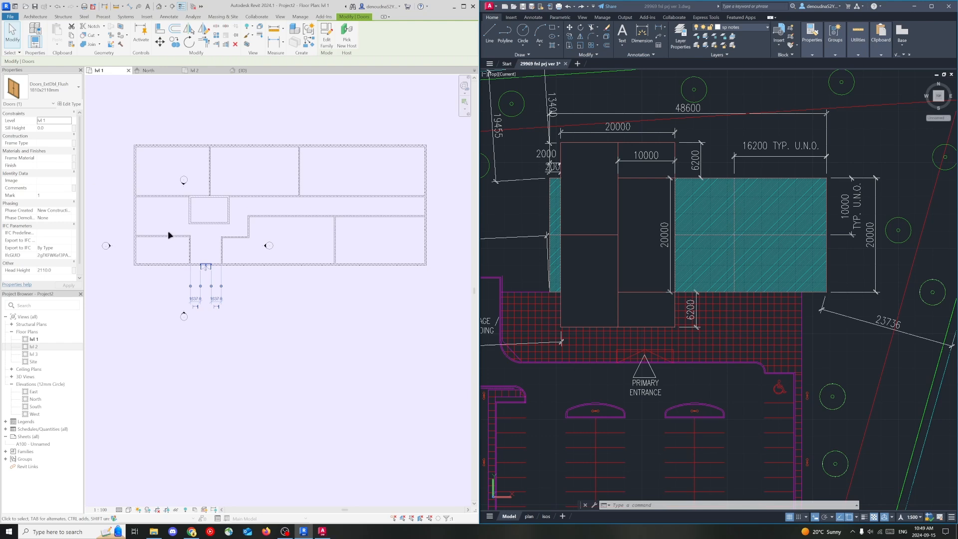
click(259, 304)
click(207, 266)
click(264, 304)
click(207, 267)
click(153, 112)
click(206, 267)
Step: Check the North elevation, open the South elevation and select the double entrance door there
click(145, 71)
click(187, 272)
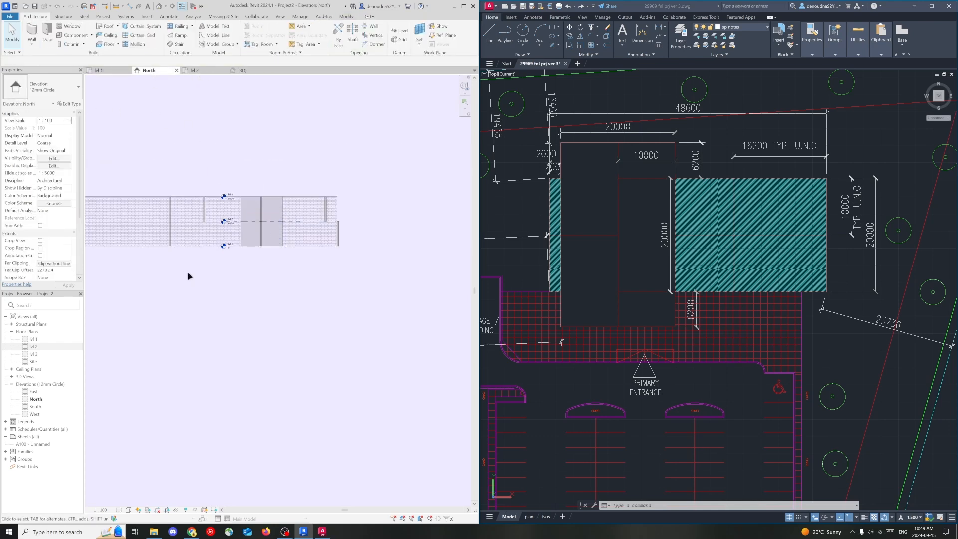
middle_drag(191, 272, 277, 287)
double_click(46, 405)
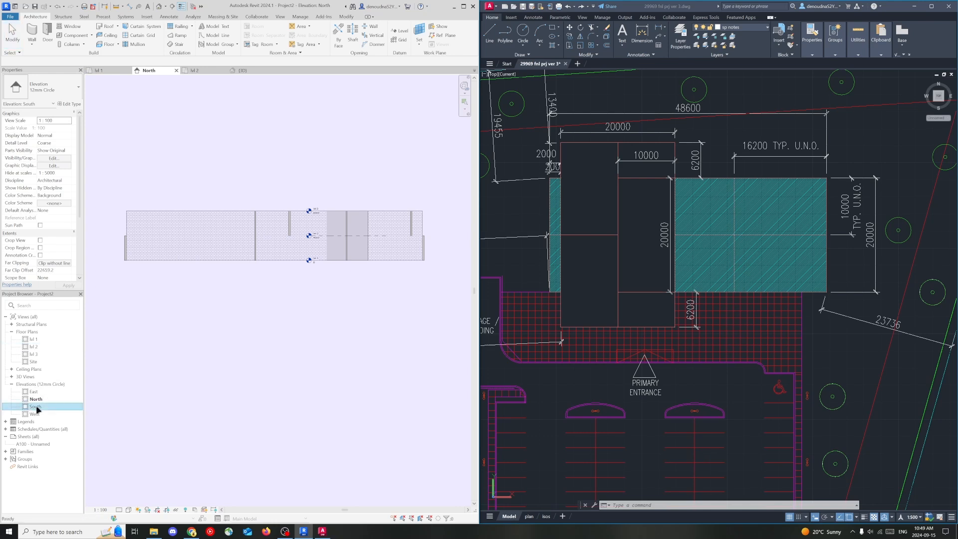
scroll(189, 315, up, 3)
click(189, 317)
scroll(205, 379, up, 2)
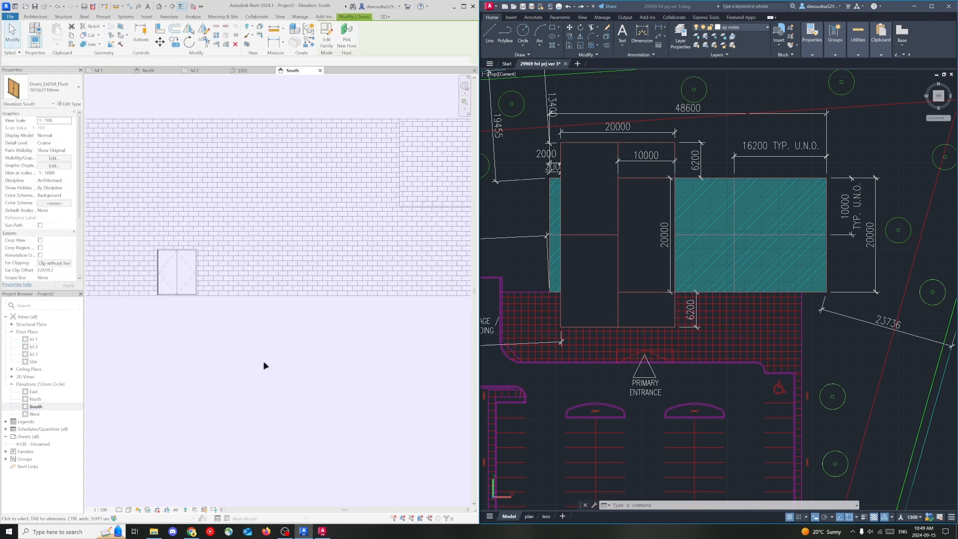
Step: Nudge the selected entrance door up and down the exterior wall in the South elevation
key(Up)
key(Up)
key(Up)
key(Up)
key(Up)
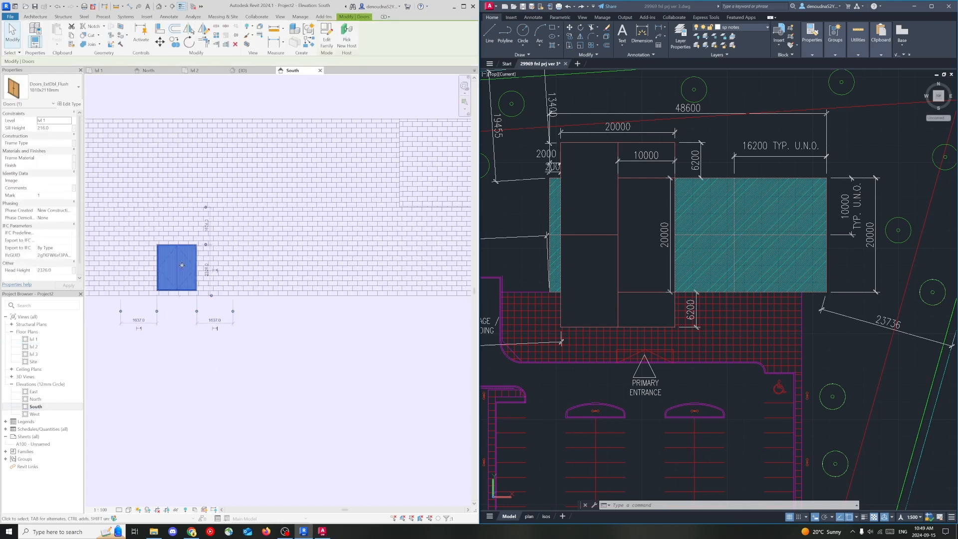
key(Down)
key(Down)
key(Down)
key(Down)
key(Down)
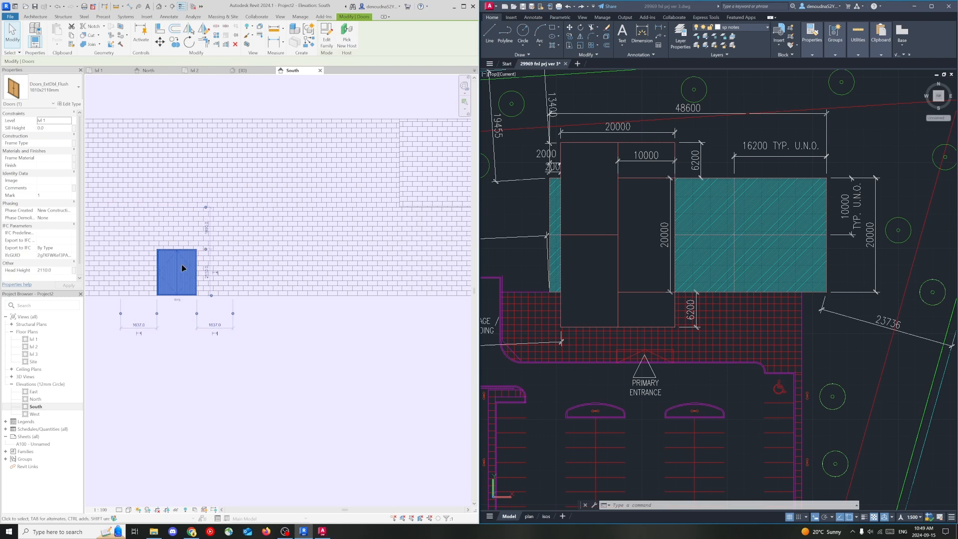
key(Up)
key(Up)
key(Up)
key(Up)
key(Up)
key(Up)
key(Down)
Step: Set the nudged entrance door's sill height to 0 and reselect the door
click(57, 127)
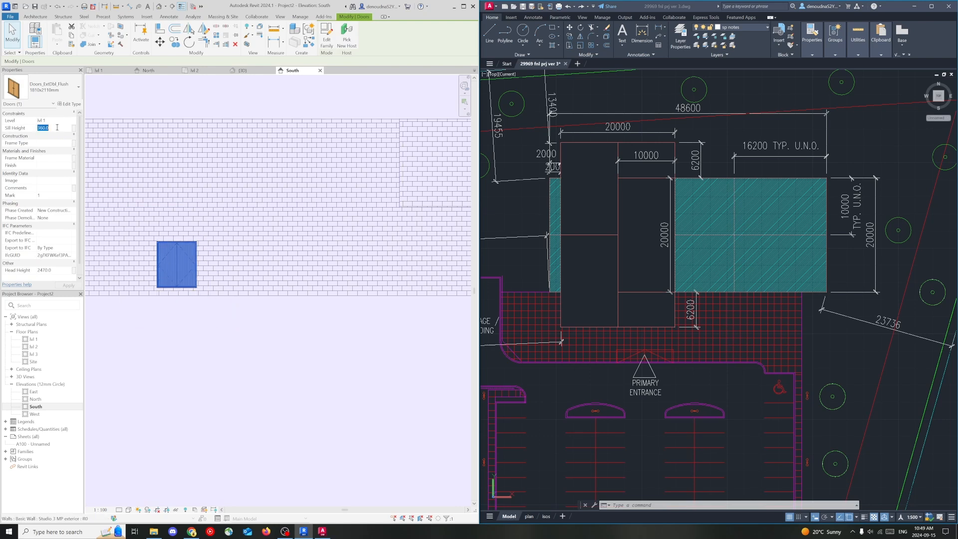
text(0)
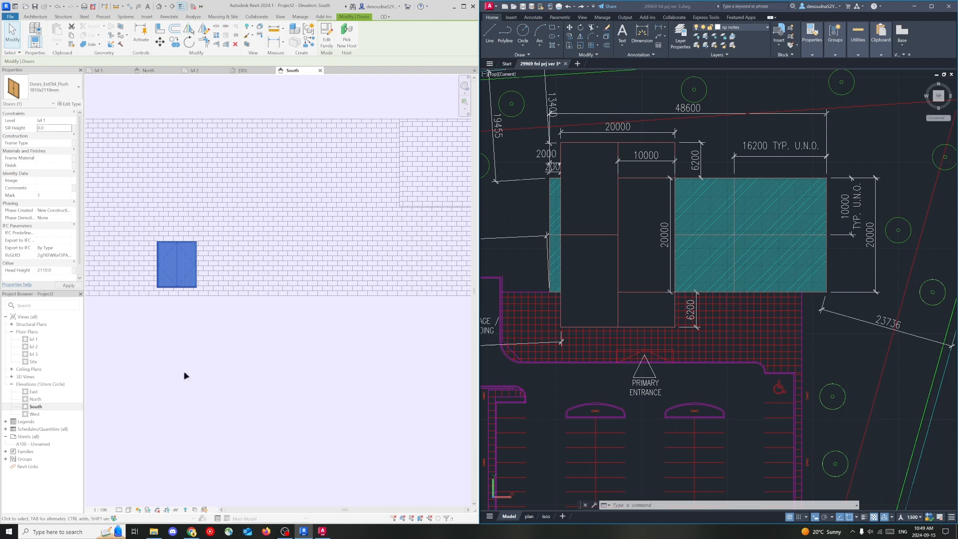
click(180, 375)
click(175, 257)
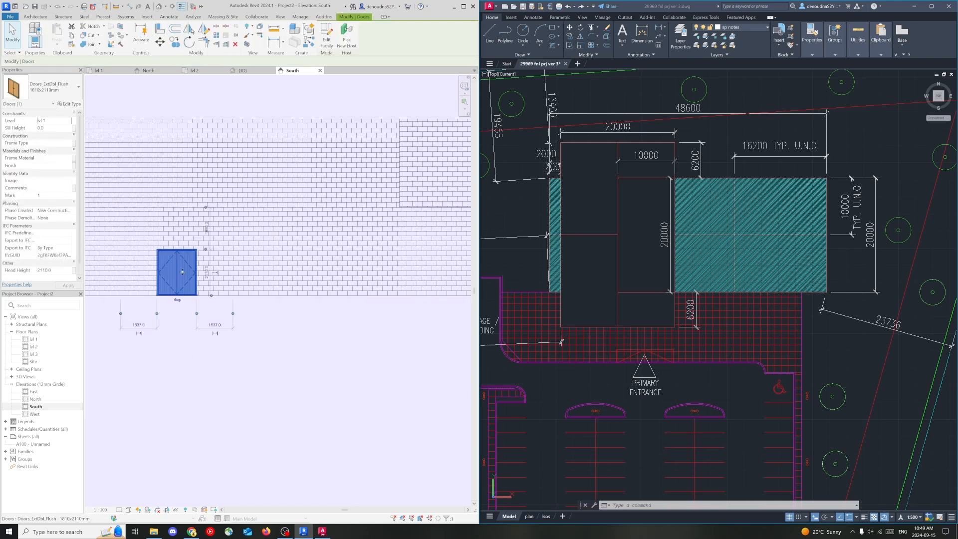
Step: Set the entrance door's sill height to 3000 in the South elevation
click(46, 129)
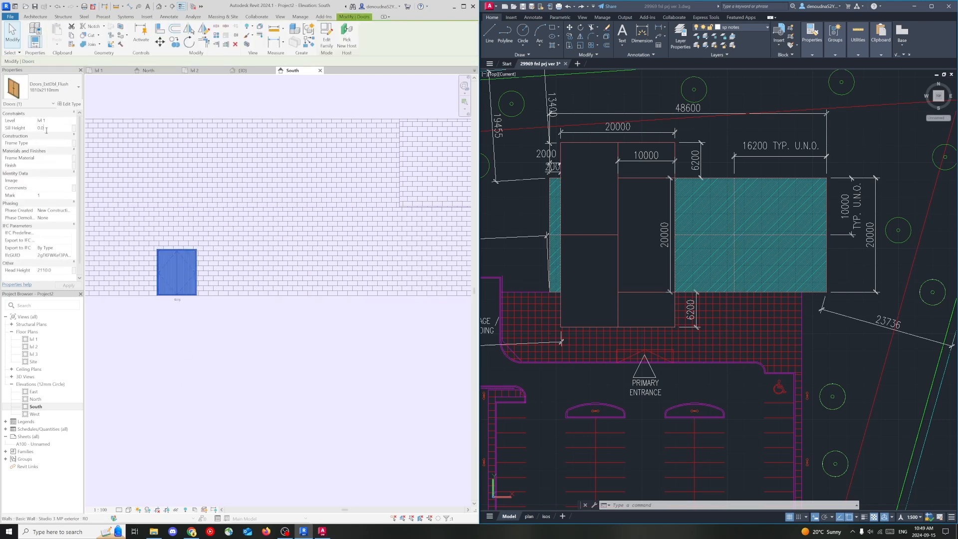
key(Return)
click(153, 340)
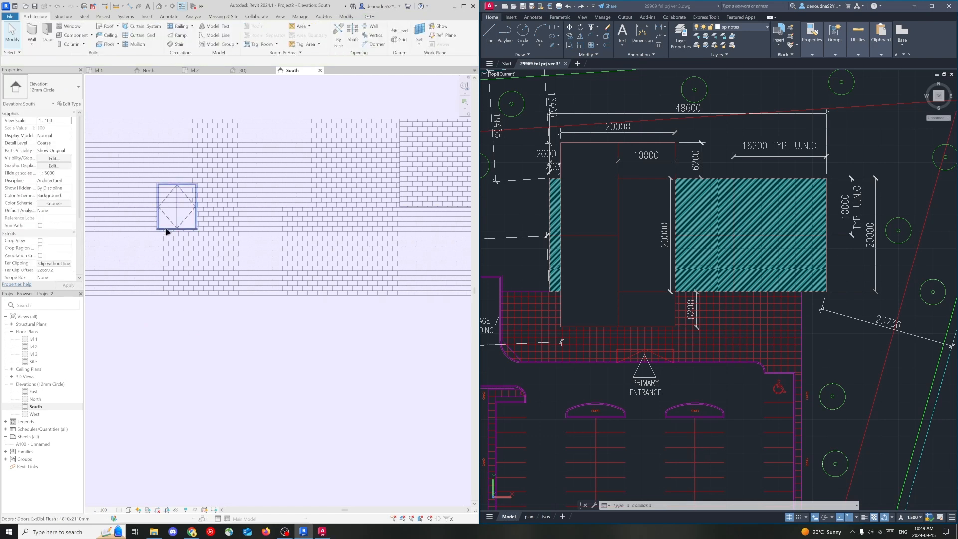
Step: Return the raised entrance door to floor level with a sill height of 0 and deselect it
click(167, 229)
click(54, 128)
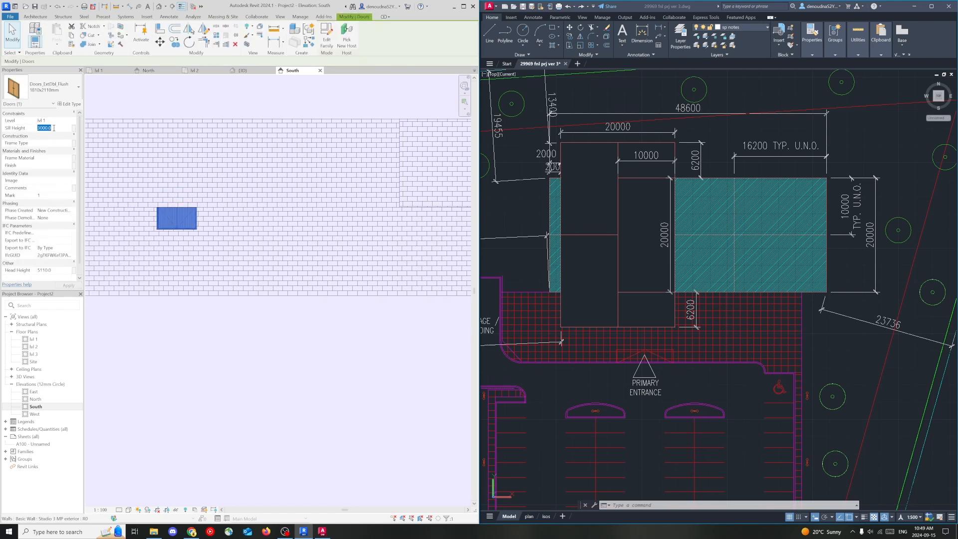
text(0)
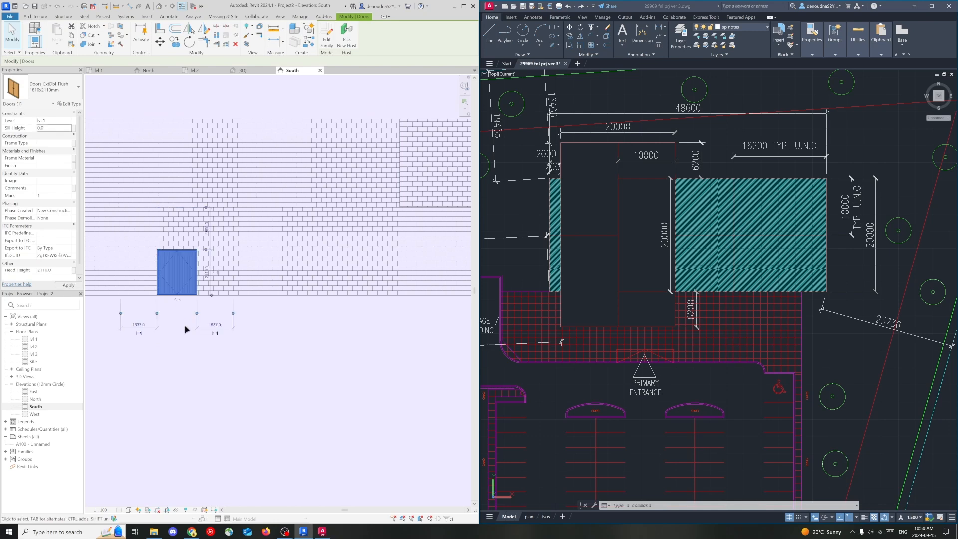
click(186, 324)
scroll(220, 338, down, 2)
click(200, 312)
click(221, 216)
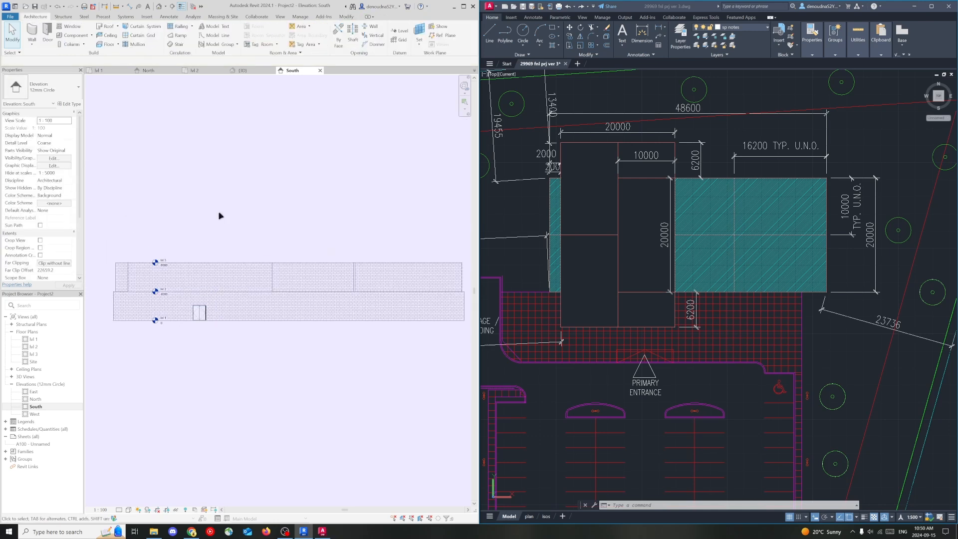
Step: Return to the level 1 floor plan and review the door types available for the double entrance door
click(102, 71)
scroll(217, 263, up, 2)
click(200, 268)
click(194, 230)
scroll(196, 222, down, 2)
middle_drag(213, 225, 249, 224)
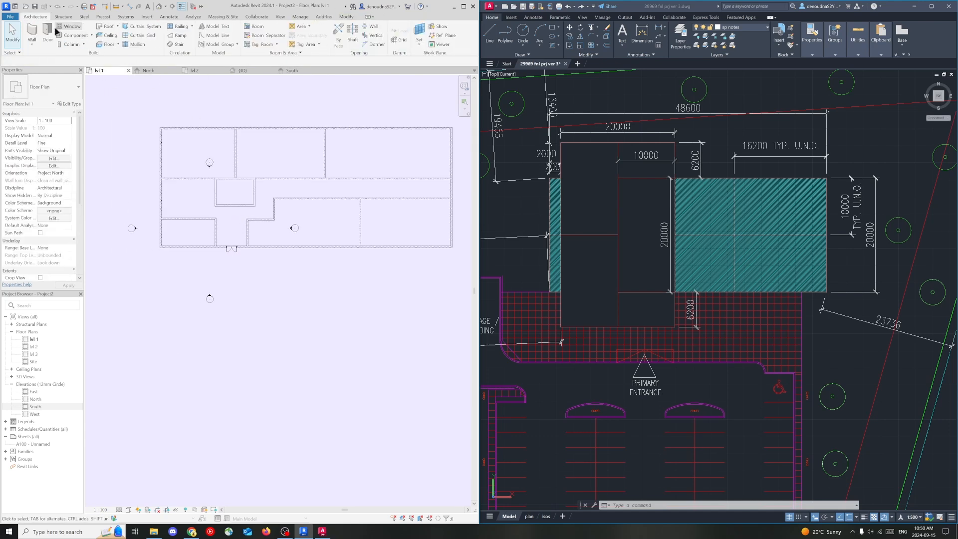
click(231, 248)
click(229, 232)
click(234, 250)
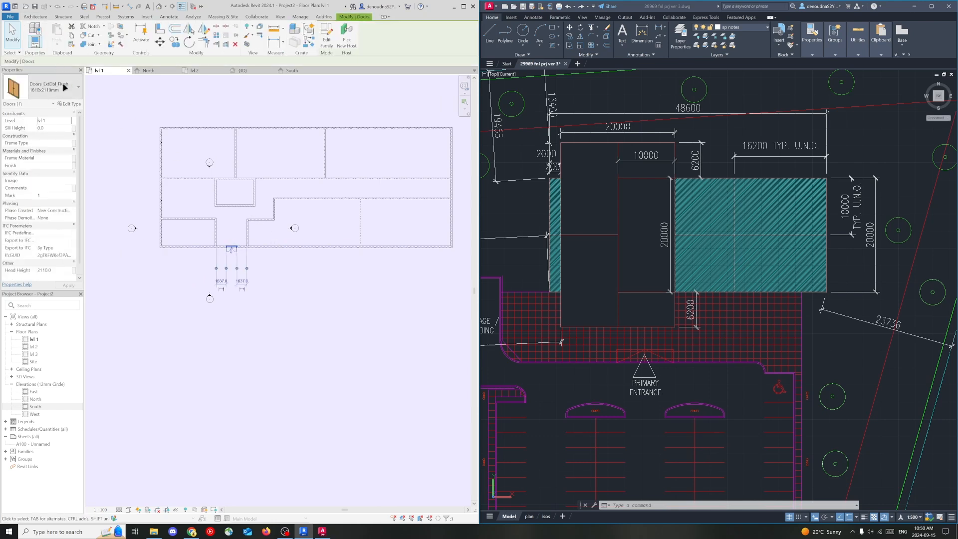
click(64, 88)
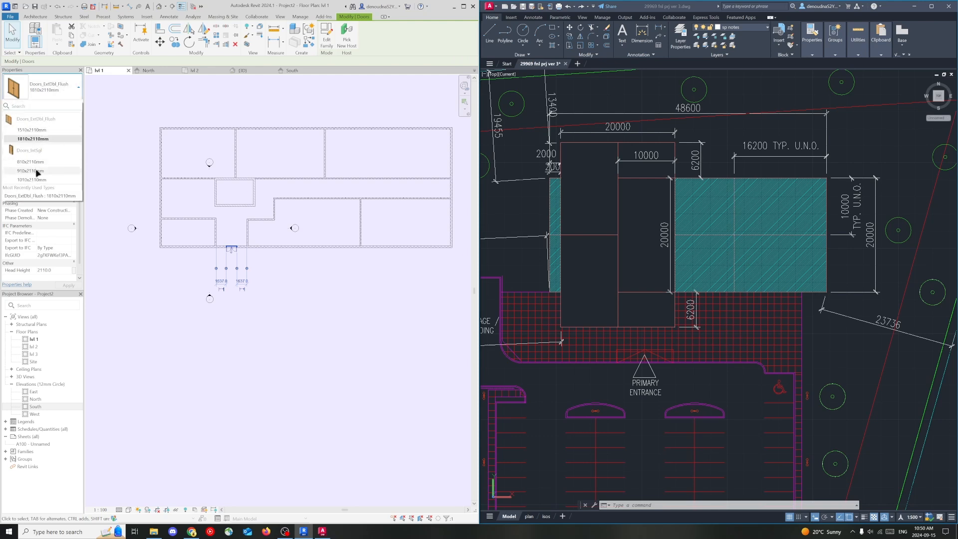
click(118, 110)
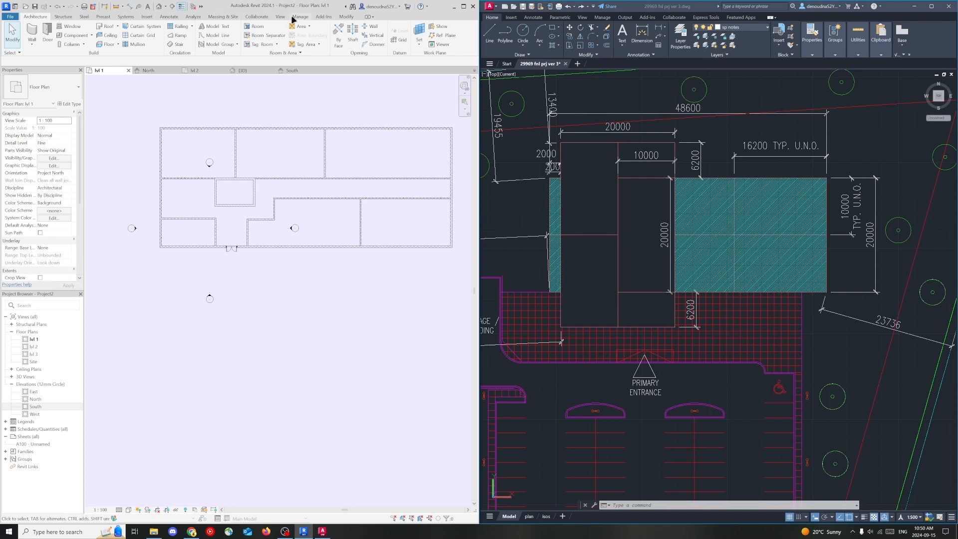
Step: Open the Autodesk family library and search it for "door"
click(148, 17)
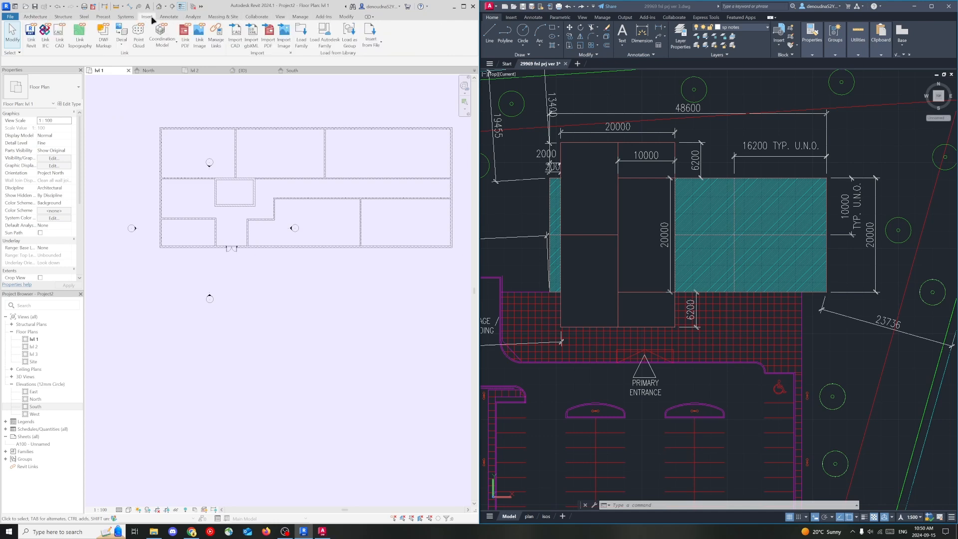
click(327, 33)
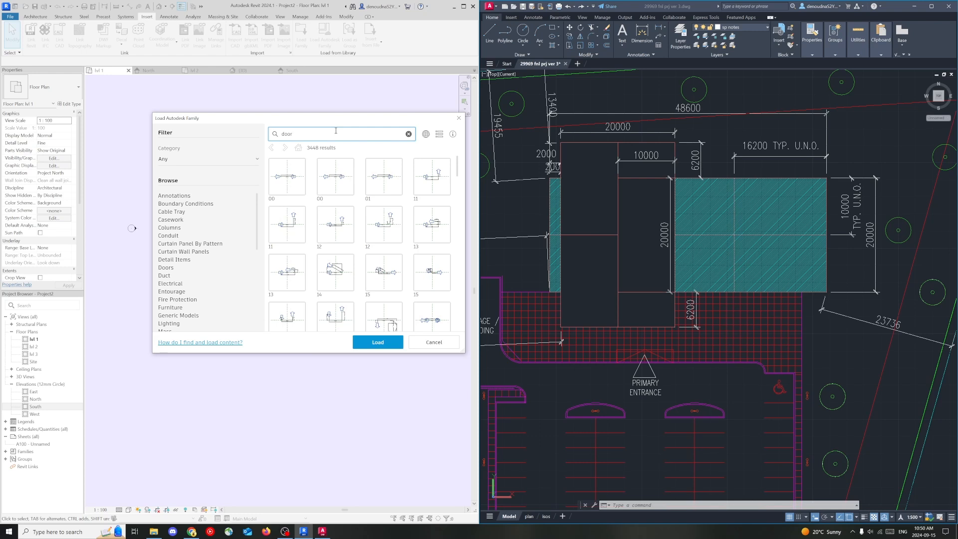
key(Return)
scroll(356, 214, down, 10)
scroll(356, 213, down, 5)
drag(458, 229, 454, 155)
click(309, 133)
drag(309, 134, 279, 137)
click(298, 132)
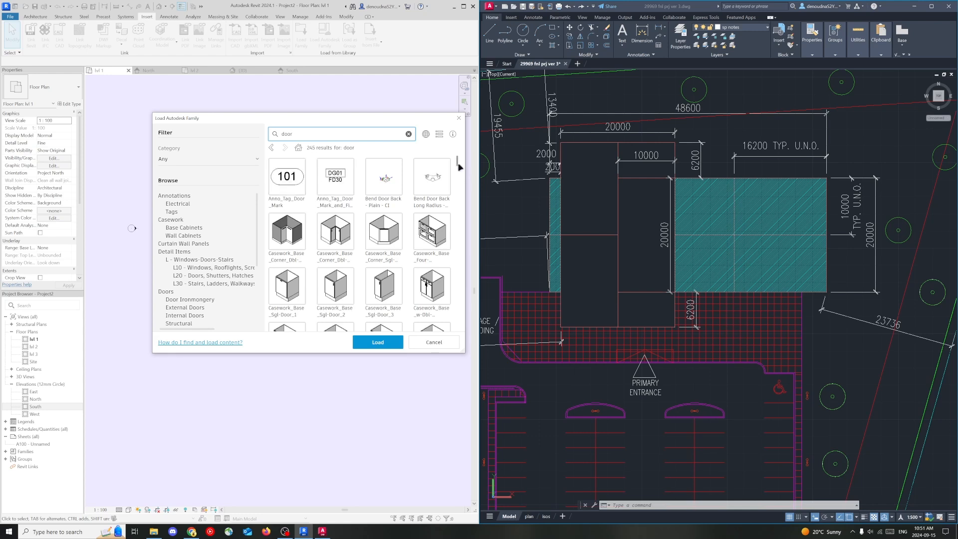
Step: Find the double glass door family Doors_Dbl_Glass_w-Push_Bar in the search results and load it into the project
drag(456, 164, 450, 234)
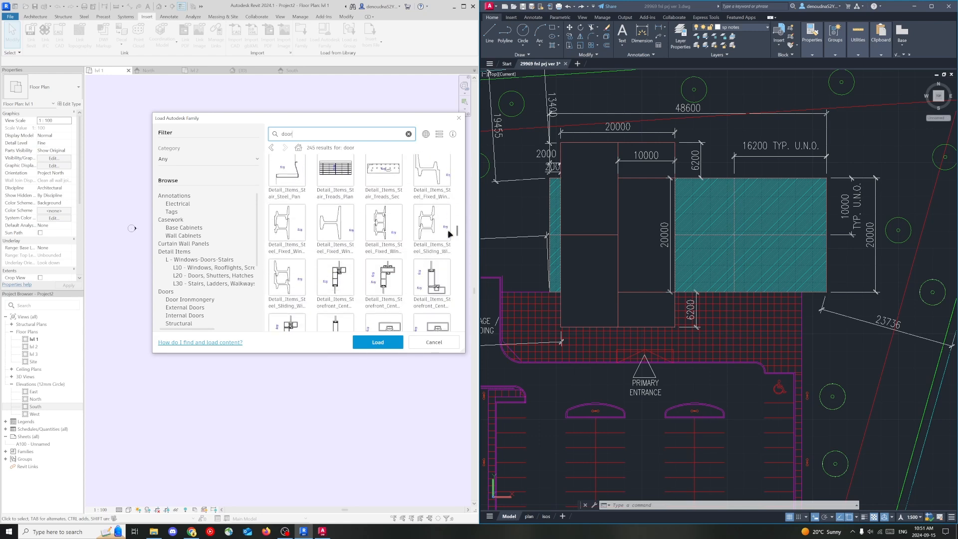
drag(457, 238, 457, 311)
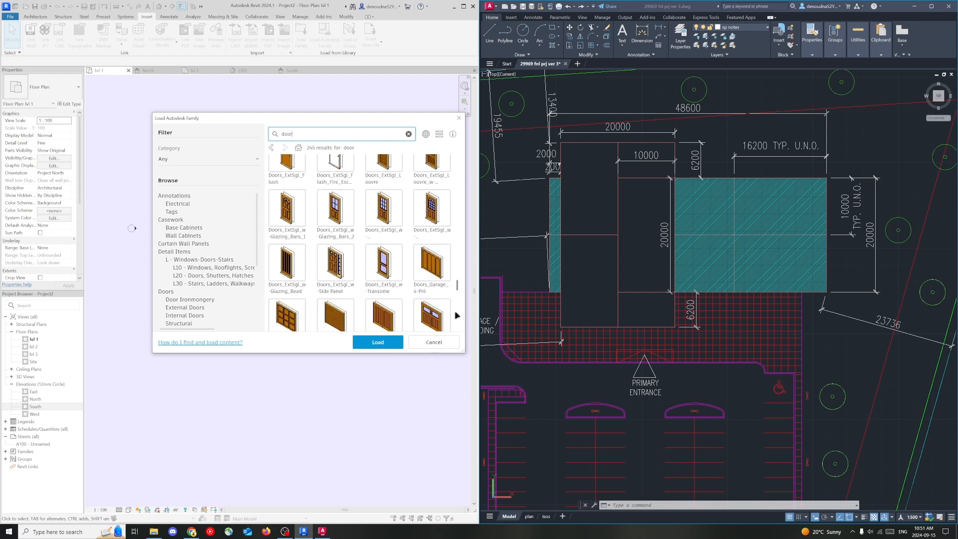
drag(457, 298, 457, 263)
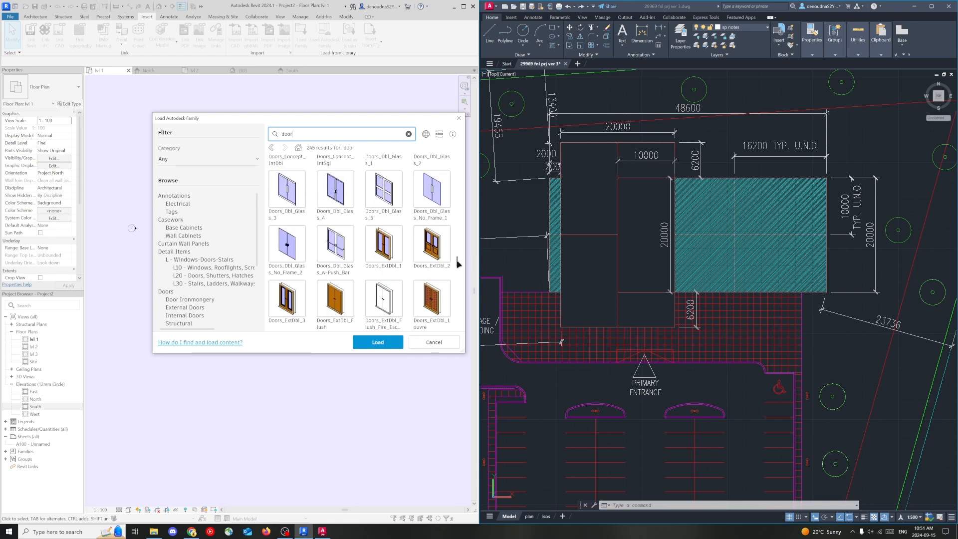
click(322, 234)
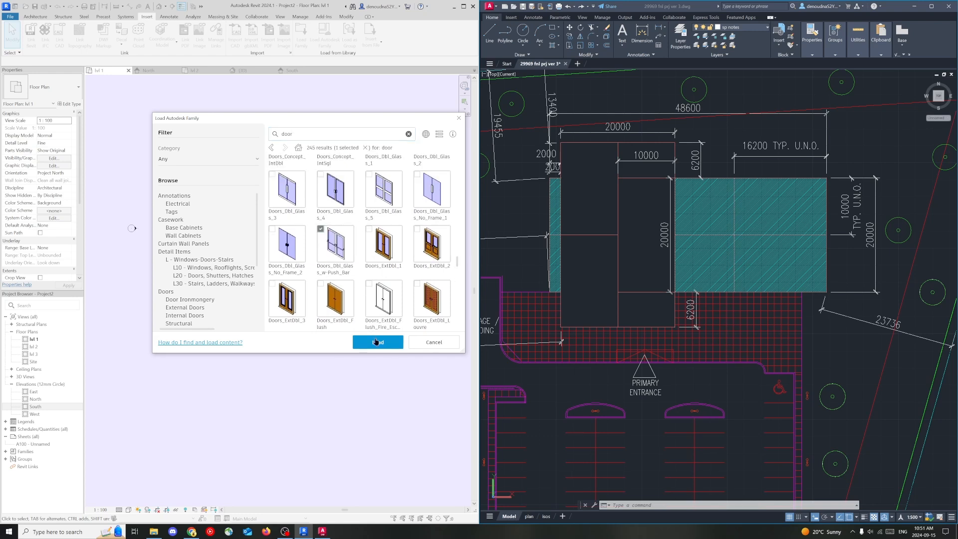
click(376, 342)
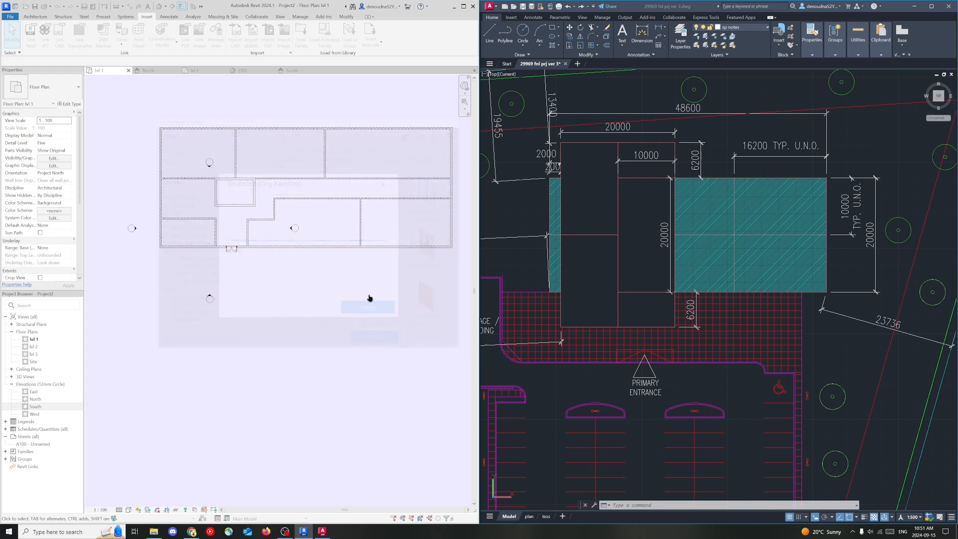
Step: Try the Doors_IntSgl 910x2110mm type on the entrance door and switch back to Doors_ExtDbl_Flush 1810x2110mm
click(35, 16)
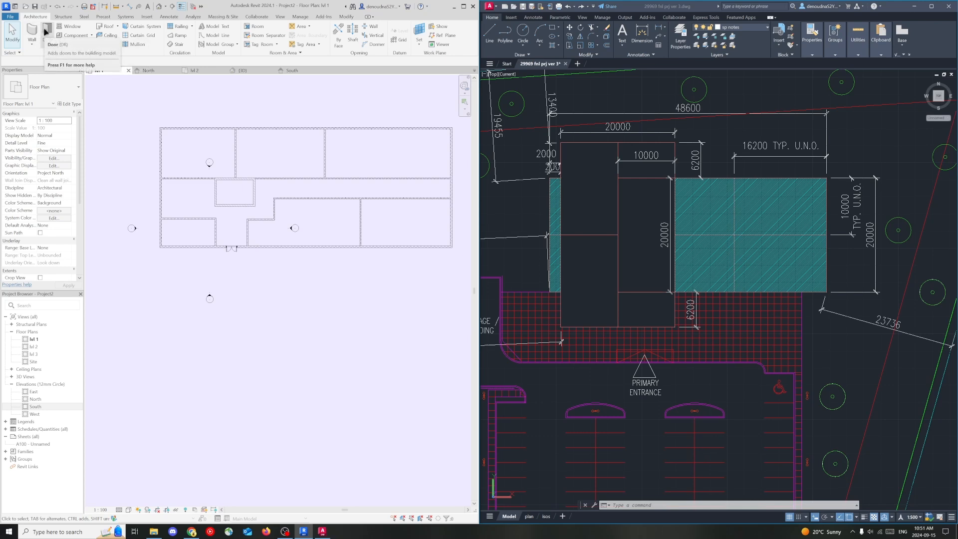
click(231, 249)
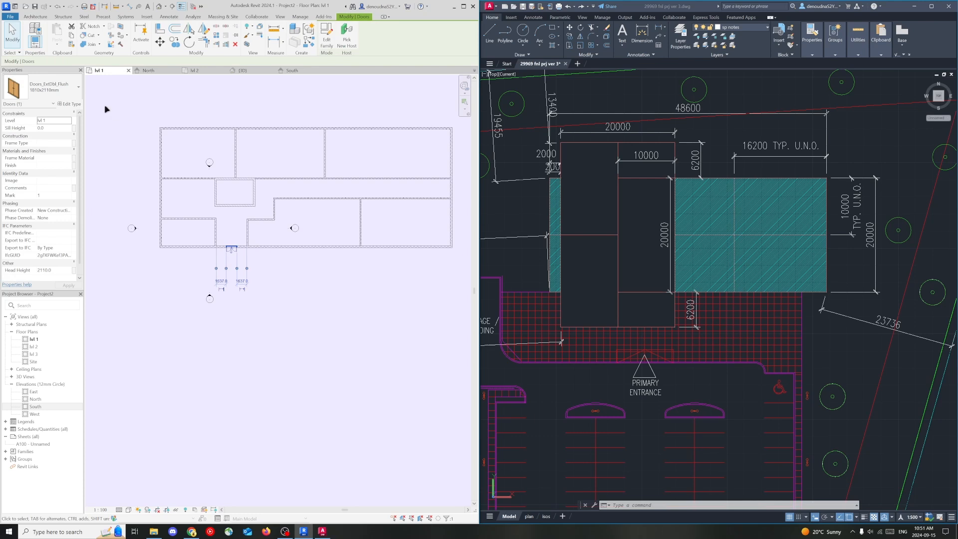
click(72, 89)
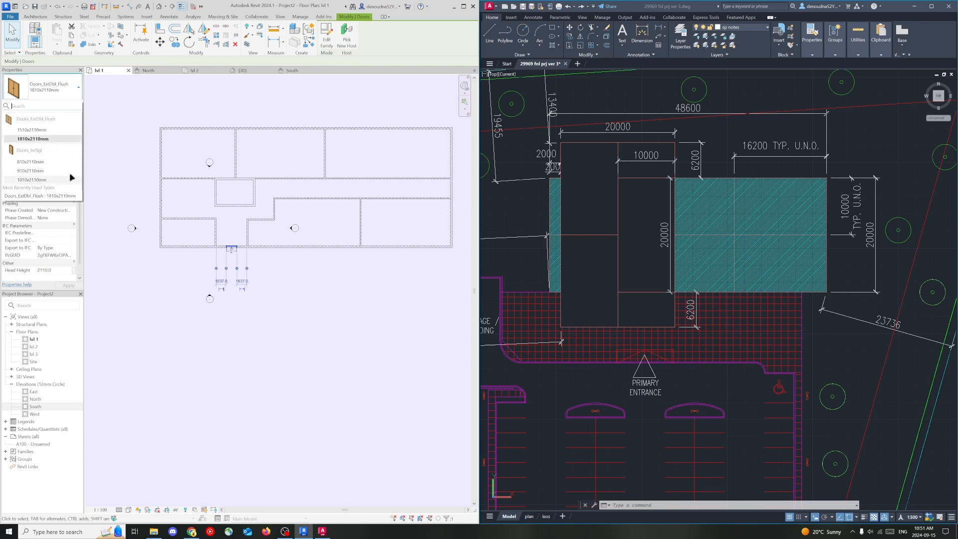
click(53, 142)
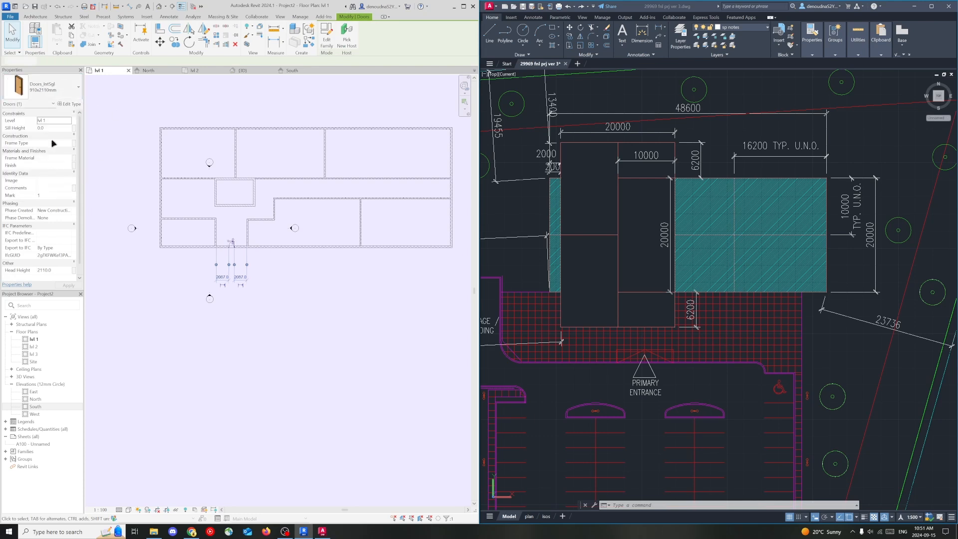
click(74, 90)
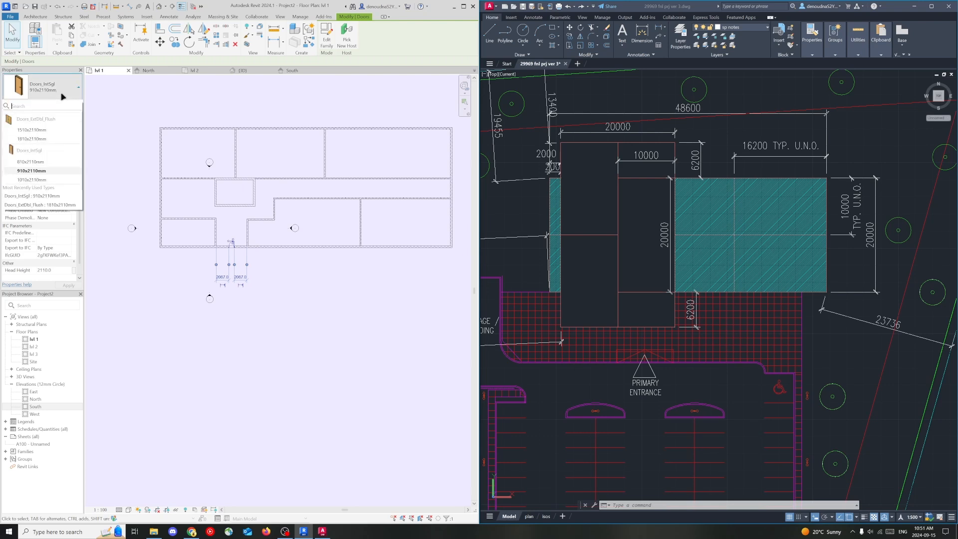
click(40, 139)
click(118, 117)
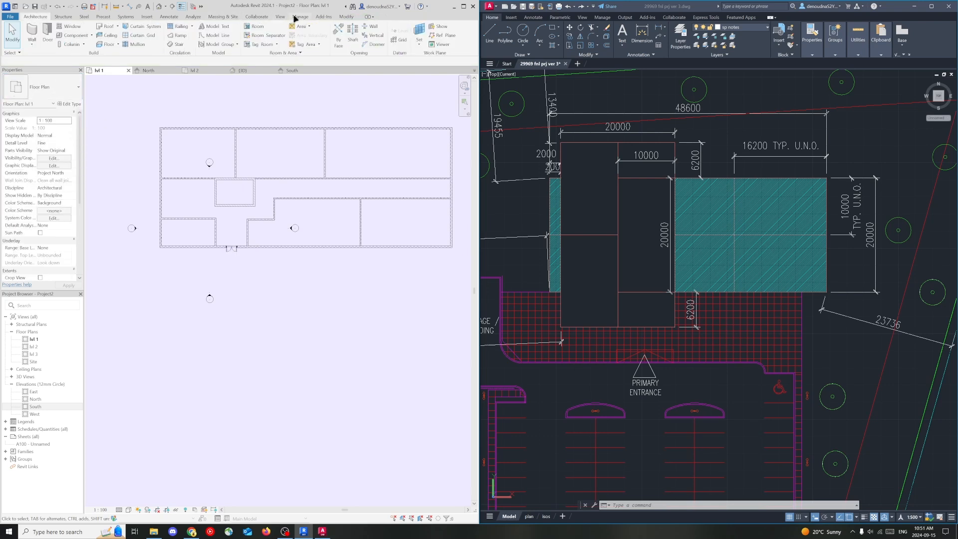
Step: Try to load the Doors_Dbl_Glass_4, Doors_Dbl_Glass_5 and Doors_Dbl_Glass_w-Push_Bar families from the Autodesk family library
click(147, 16)
click(324, 35)
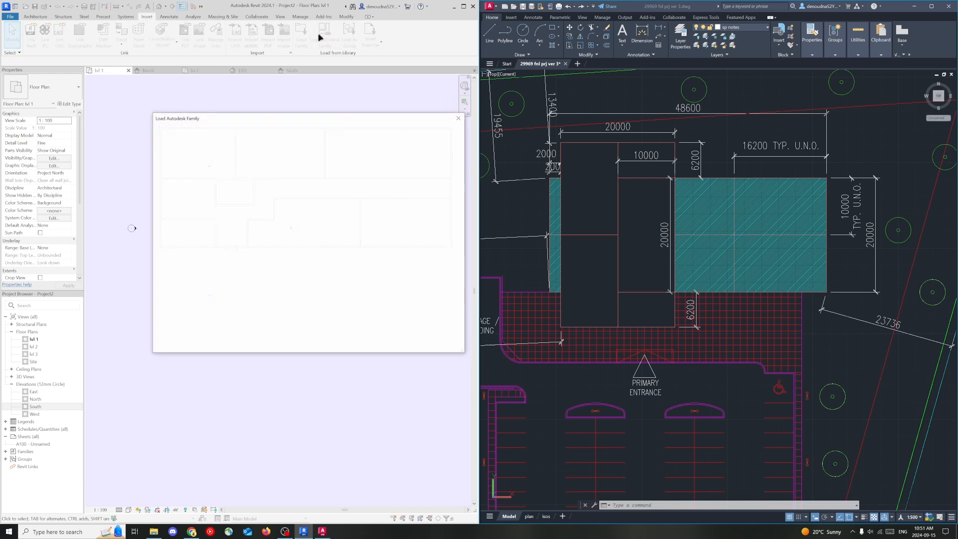
scroll(392, 210, down, 15)
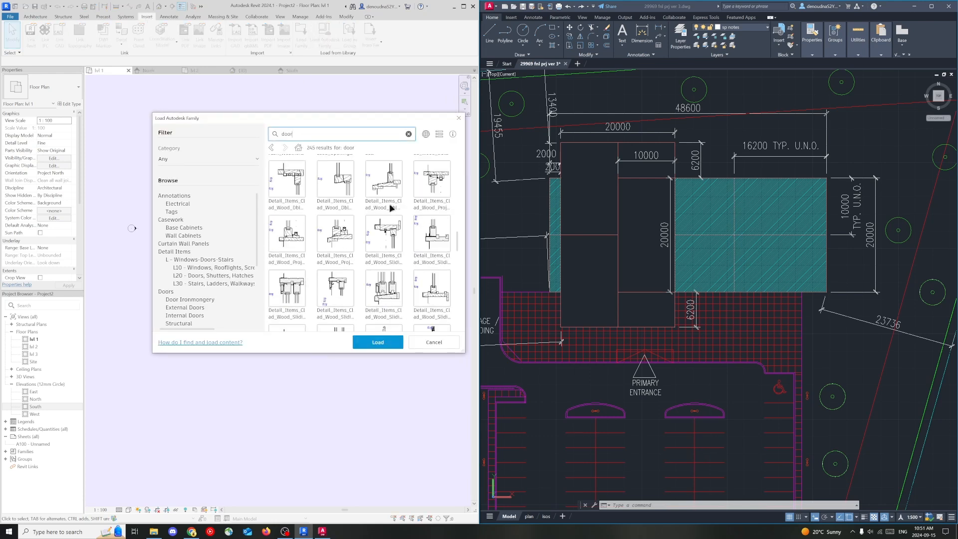
scroll(391, 210, down, 15)
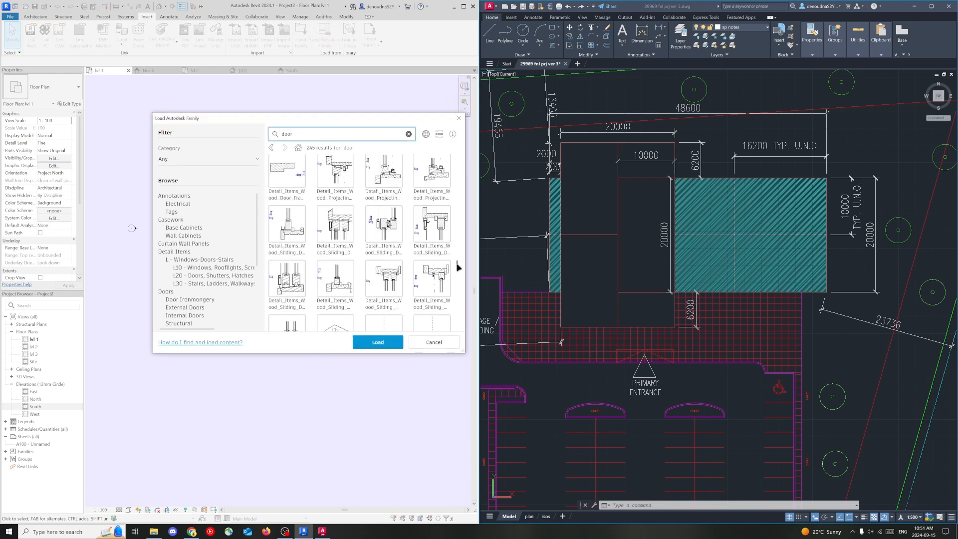
scroll(458, 295, down, 1)
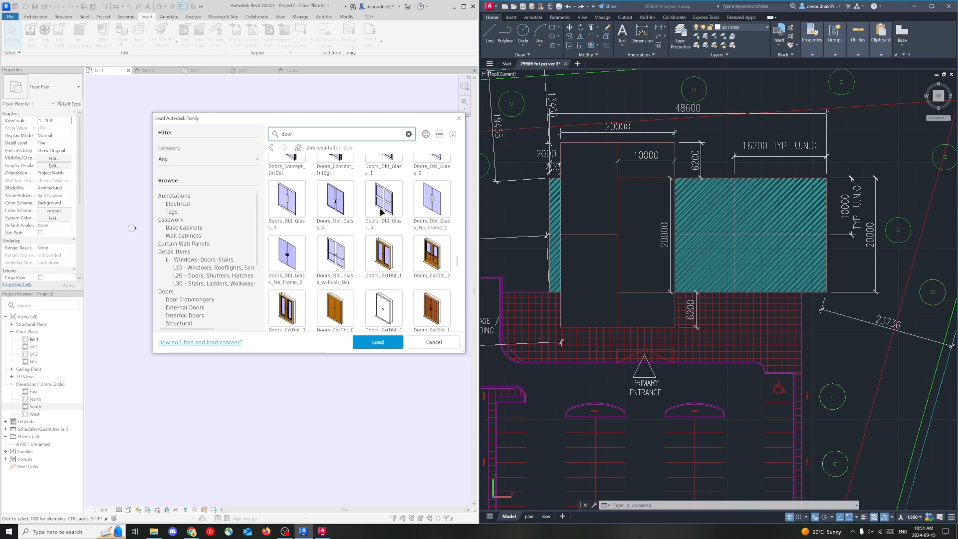
click(371, 188)
click(321, 241)
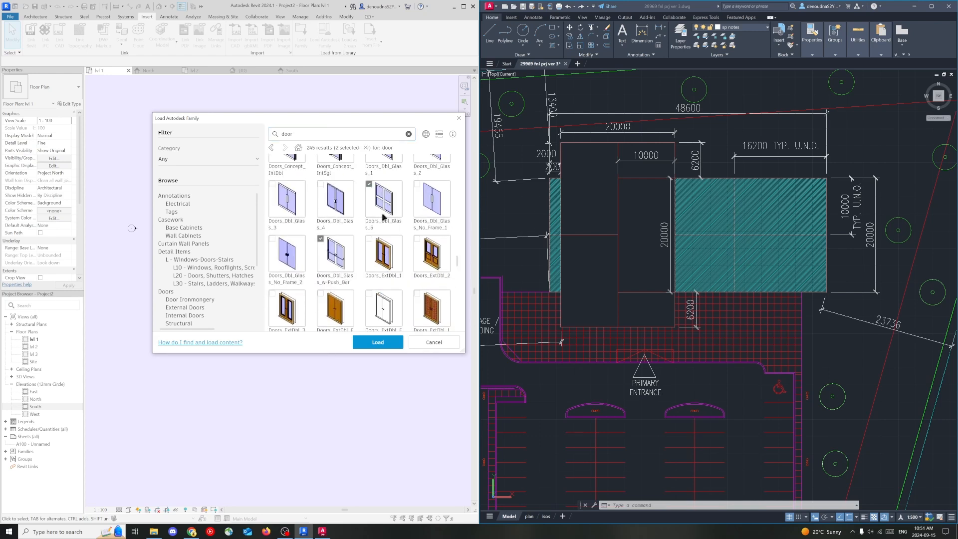
click(419, 188)
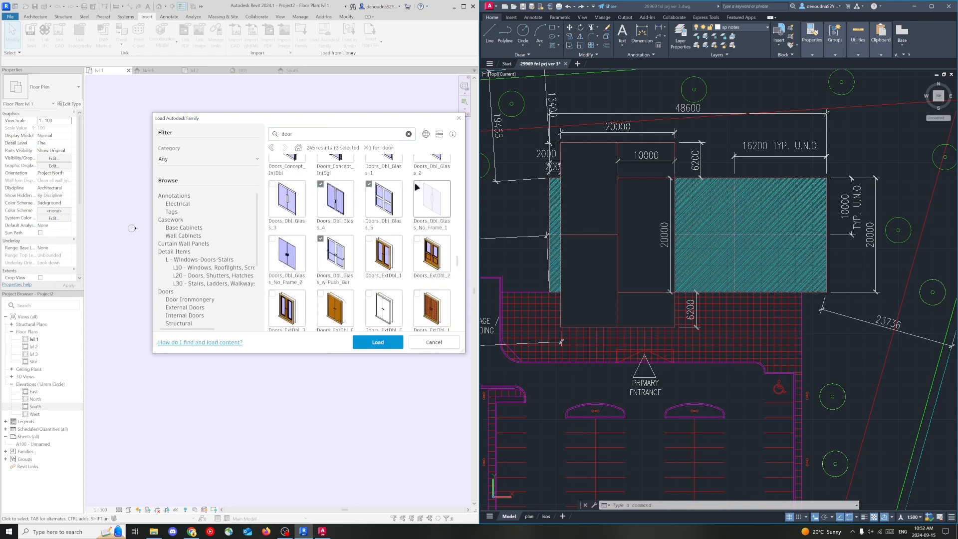
click(376, 342)
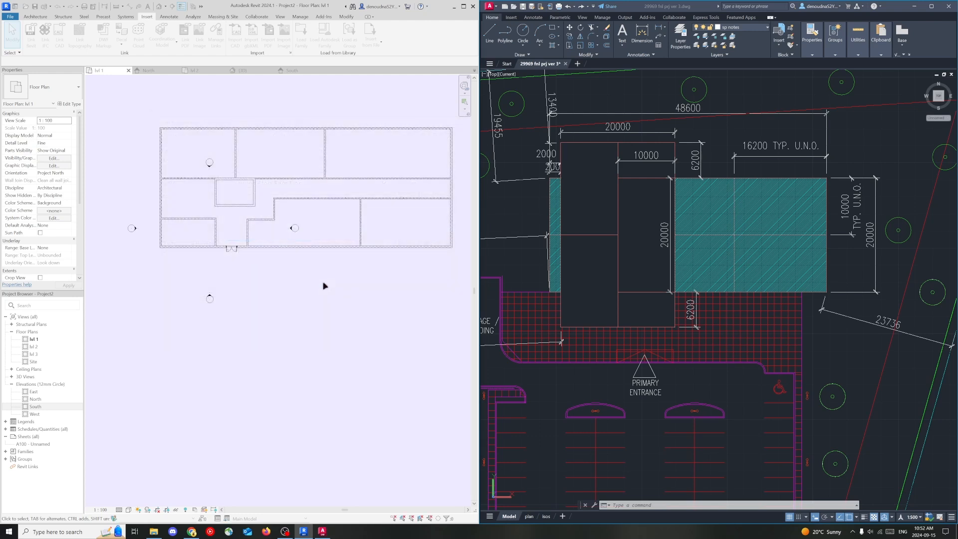
Step: Look for the double glass door families among the door types and the component types available for placement
click(36, 16)
click(48, 30)
click(53, 87)
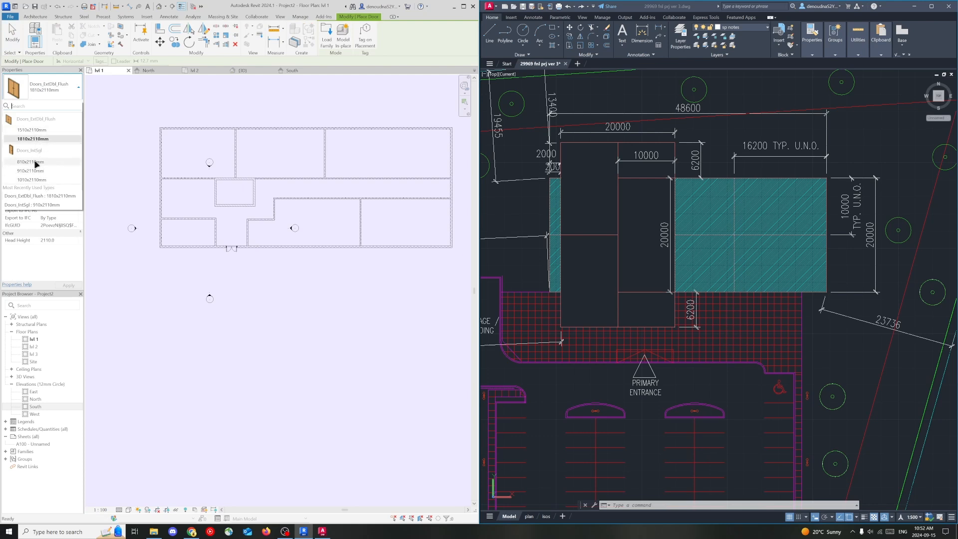
click(35, 16)
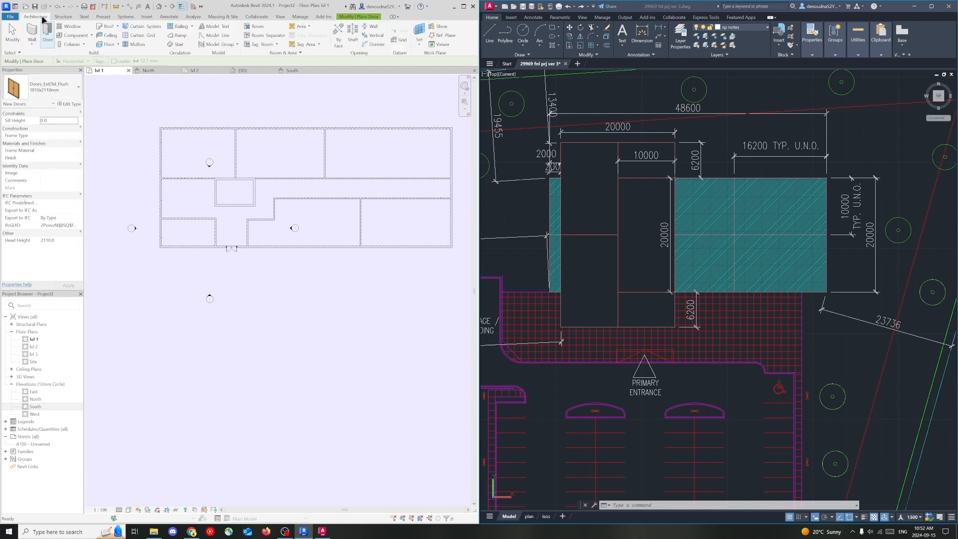
click(66, 39)
click(49, 87)
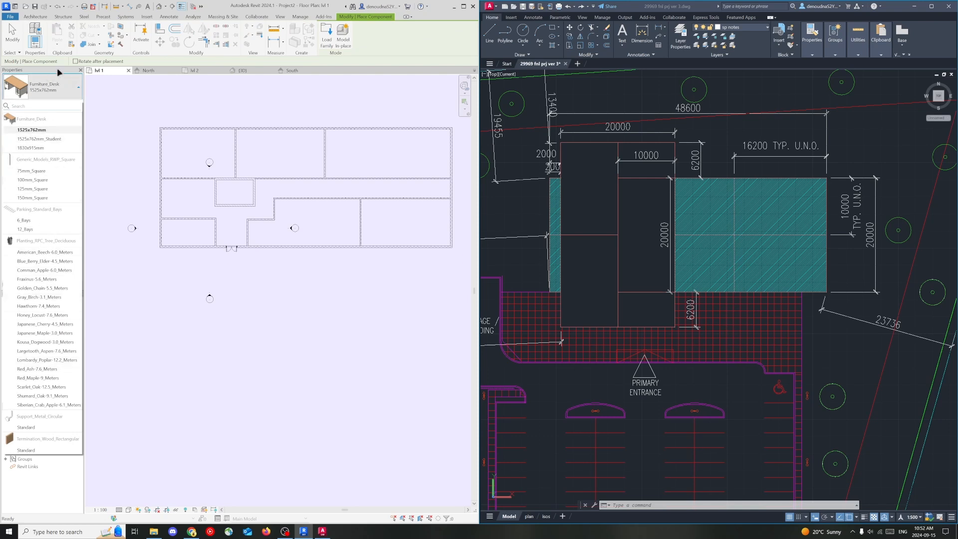
click(370, 18)
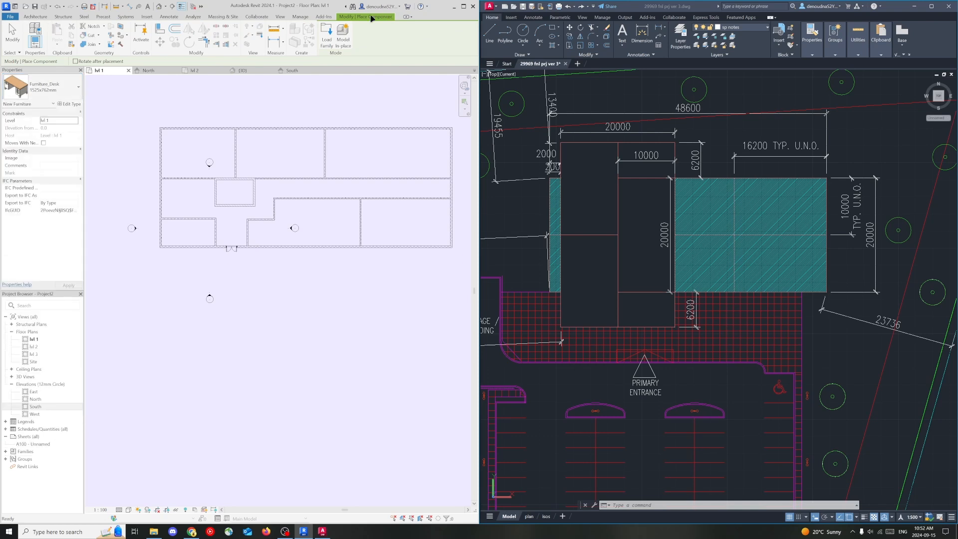
click(35, 17)
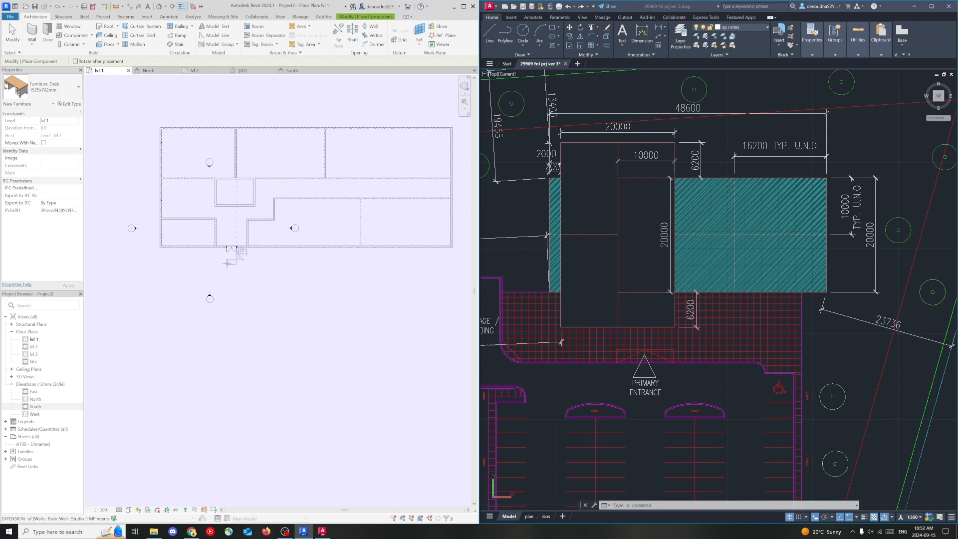
key(Escape)
Step: Look through the types available for the selected entrance door to find a double glass door
click(231, 248)
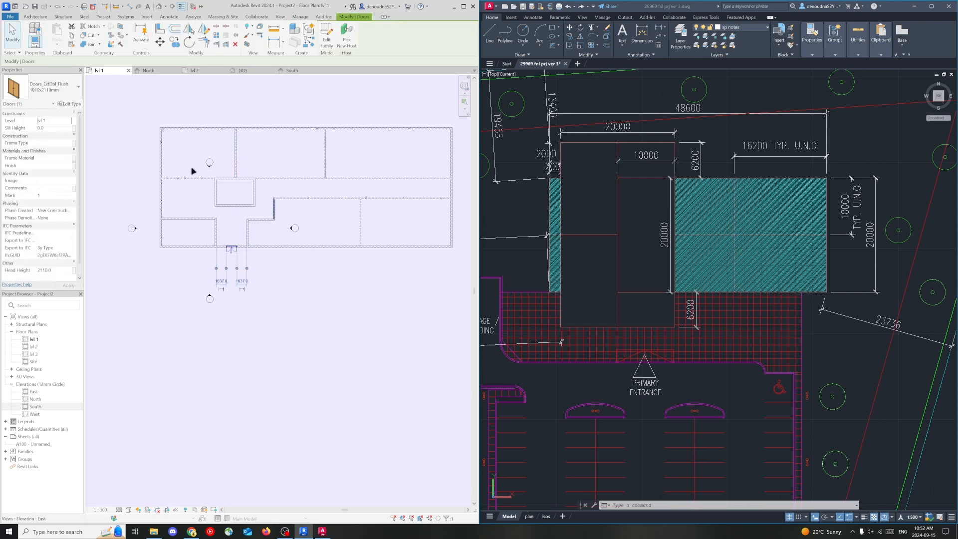
click(59, 88)
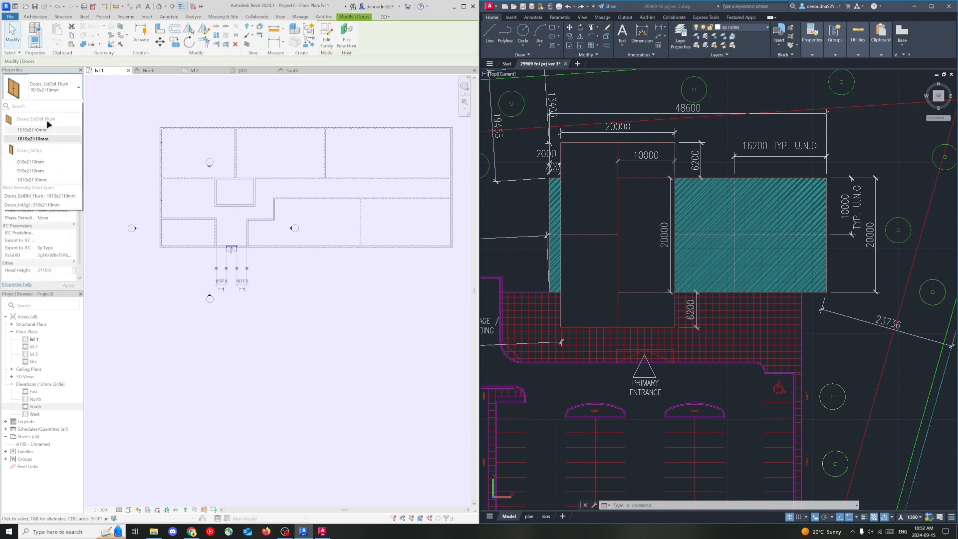
click(121, 115)
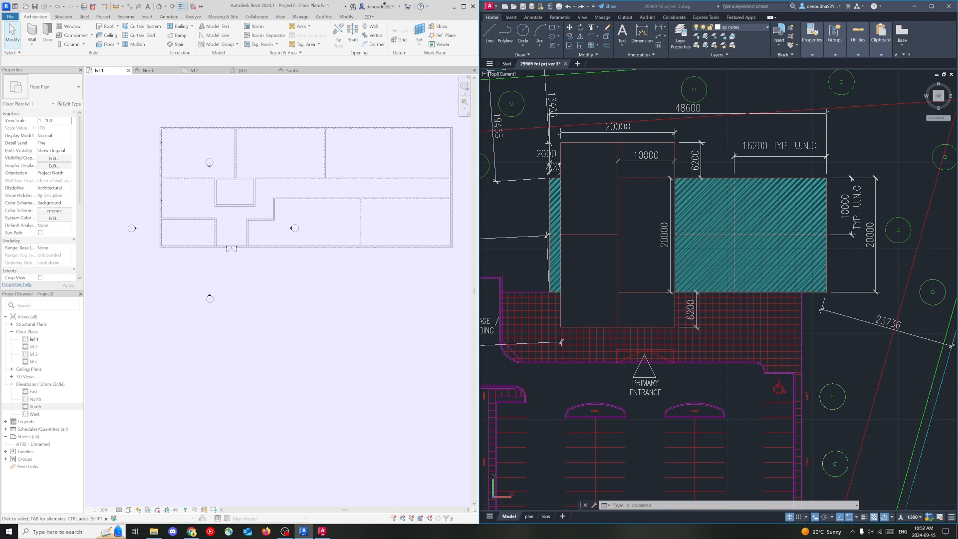
Step: Maximize the Revit window and check the entrance door's type choices again
click(463, 6)
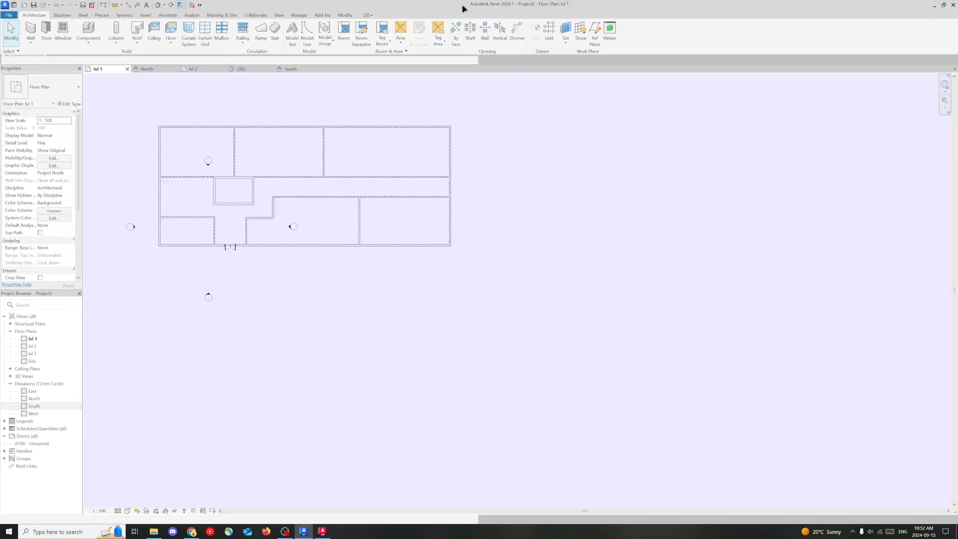
click(231, 249)
click(50, 86)
click(50, 88)
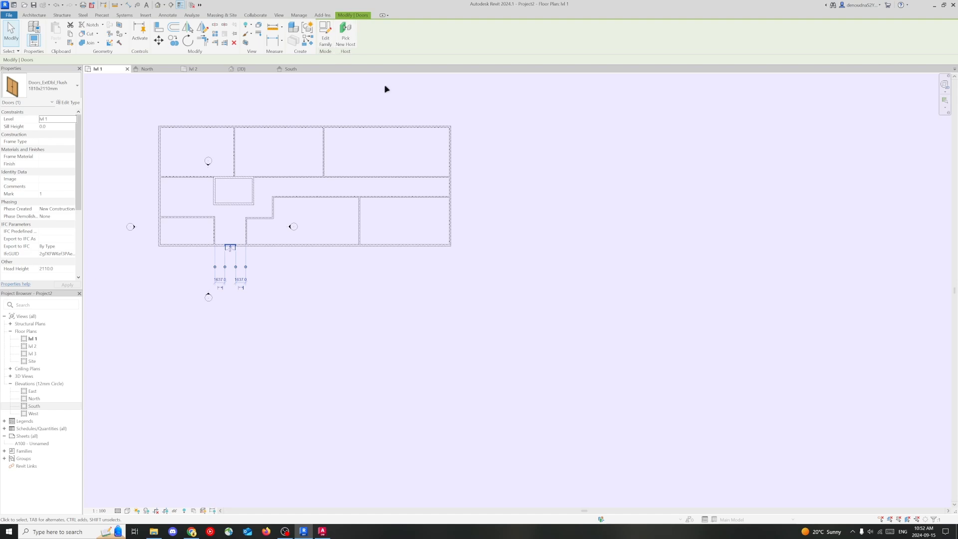
click(381, 103)
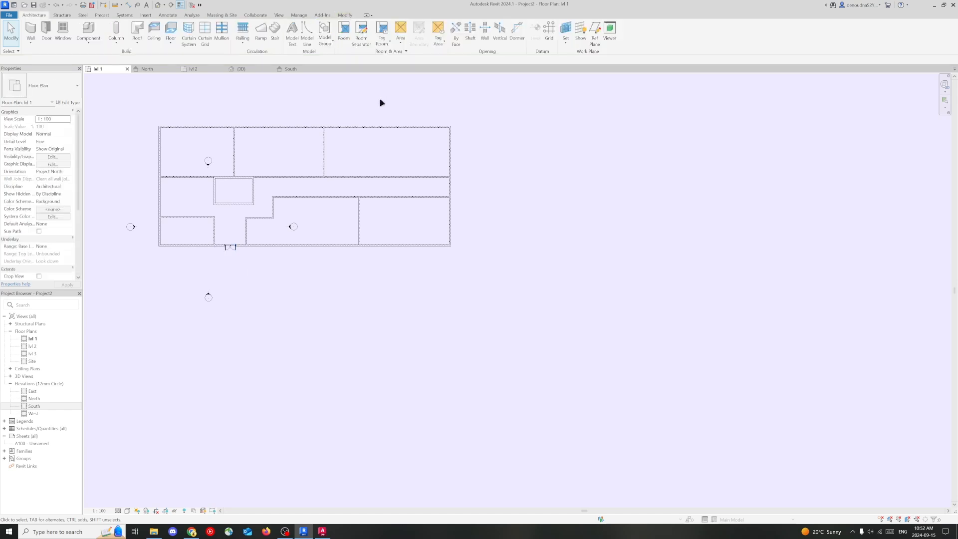
Step: Check the window and door types available for placement for a double glass door, and leave the placement command
click(46, 31)
key(Escape)
click(56, 92)
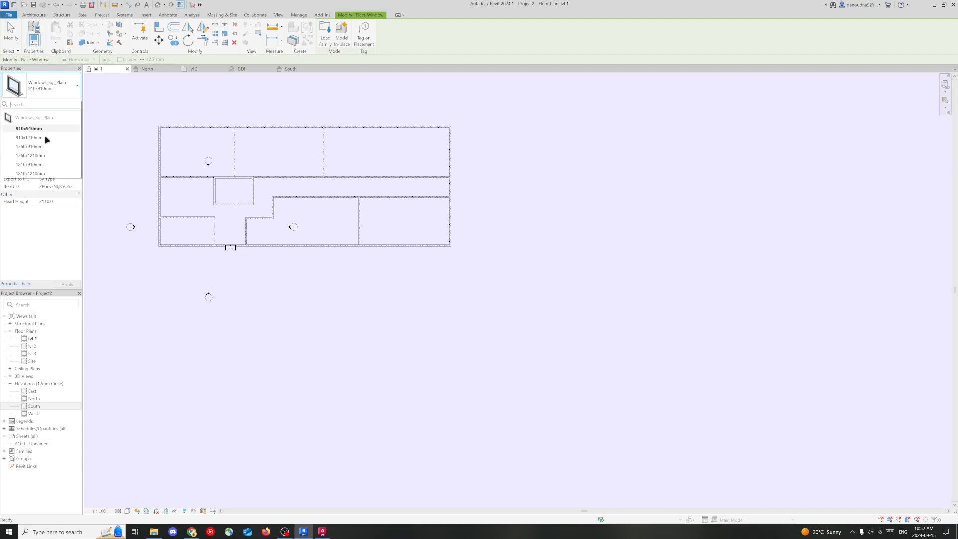
click(29, 15)
click(47, 31)
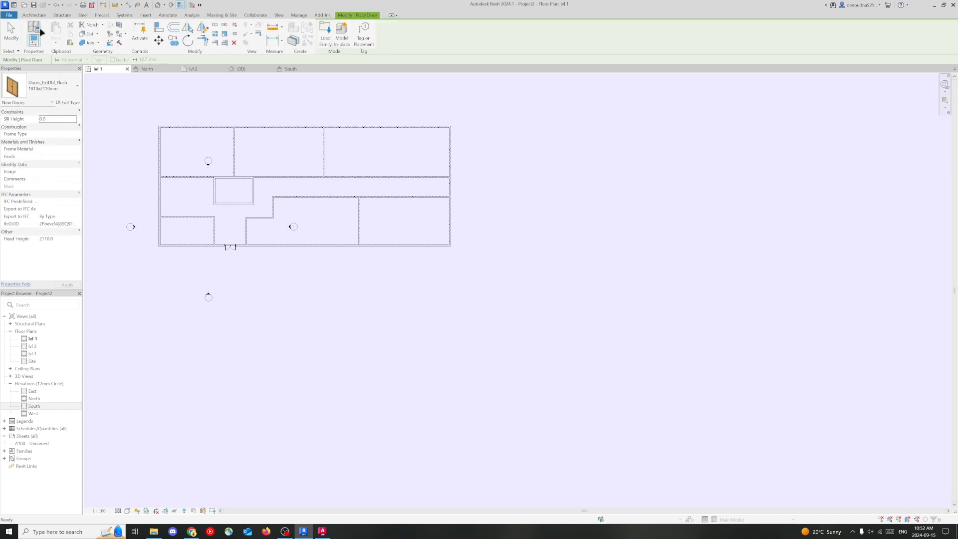
click(55, 86)
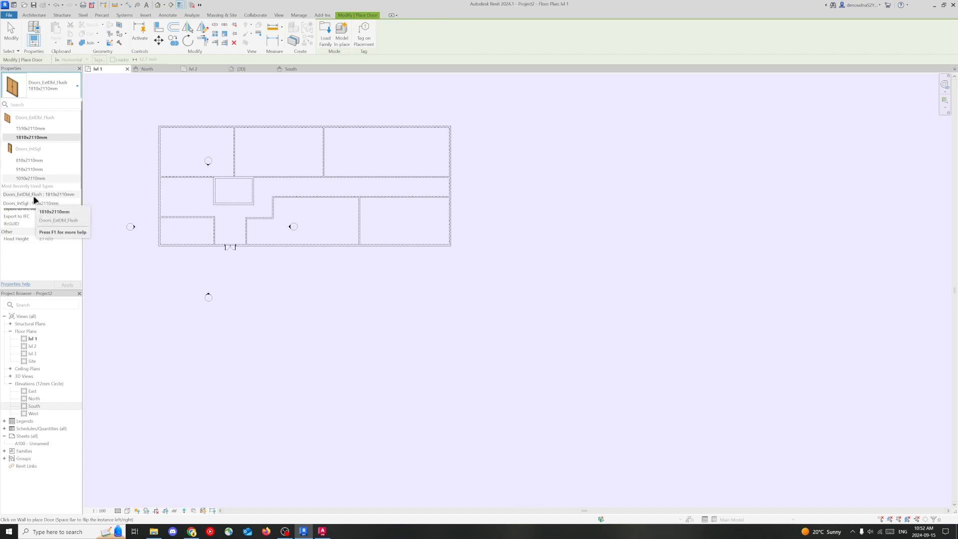
key(Escape)
key(Escape)
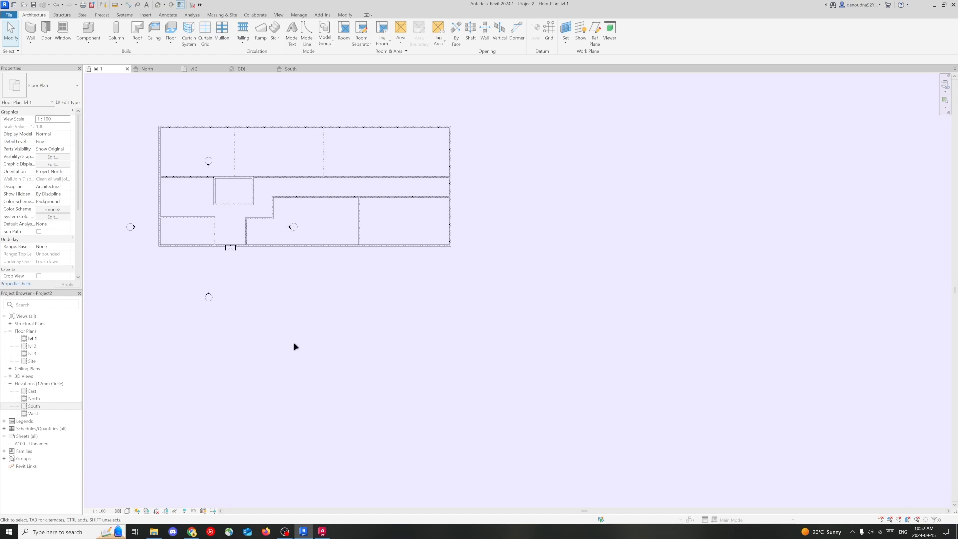
click(284, 530)
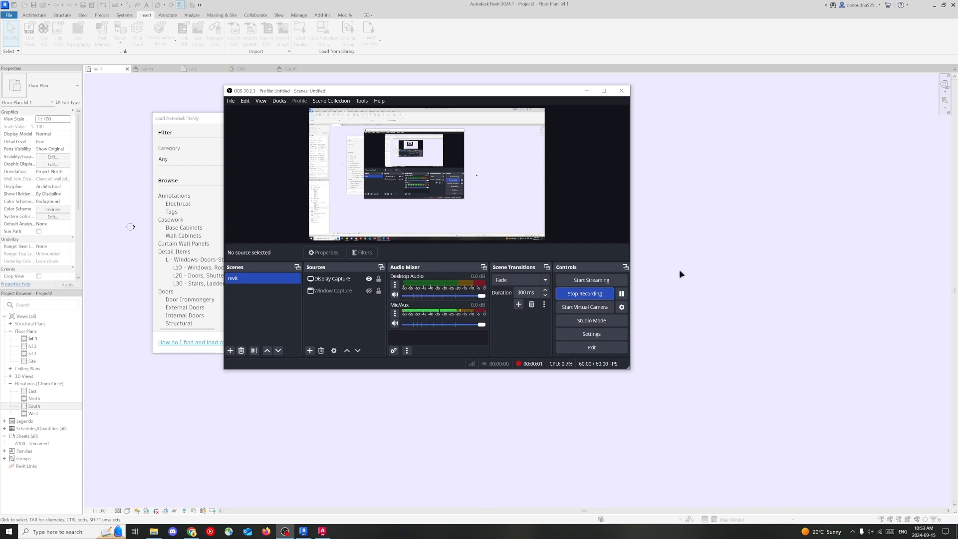
click(587, 94)
click(285, 531)
click(587, 92)
Step: Find the double glass door family Doors_Dbl_Glass_3 among the library's door results and load it into the project
scroll(402, 199, down, 10)
scroll(402, 195, down, 8)
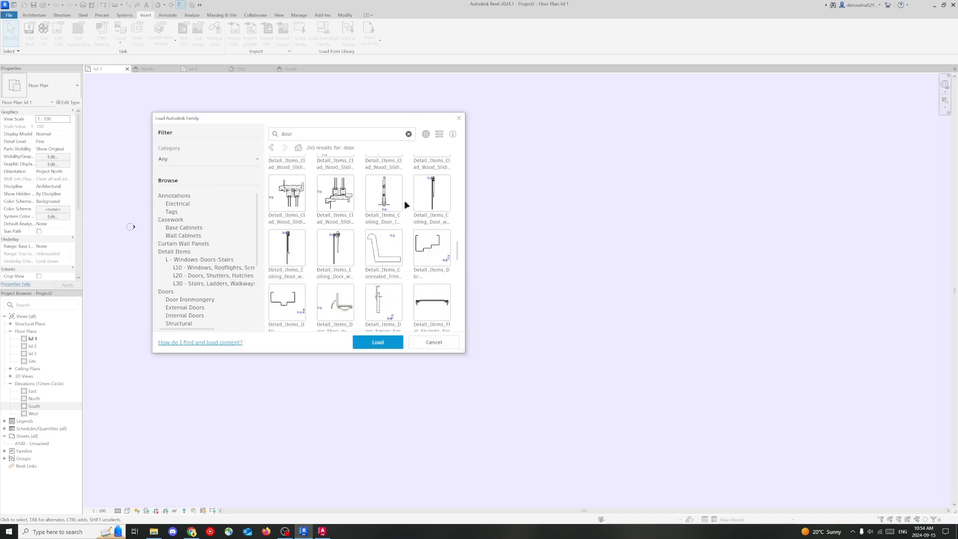
scroll(407, 207, down, 8)
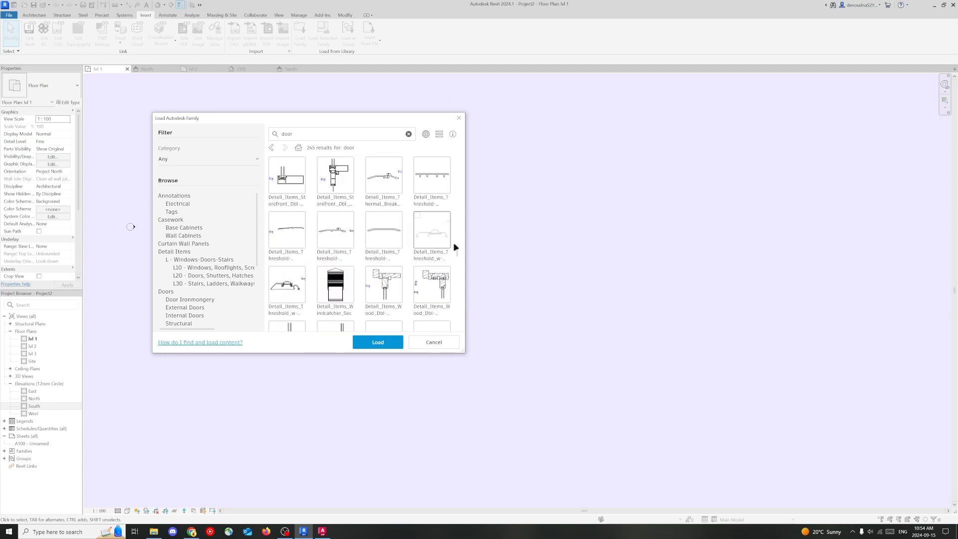
scroll(392, 234, down, 8)
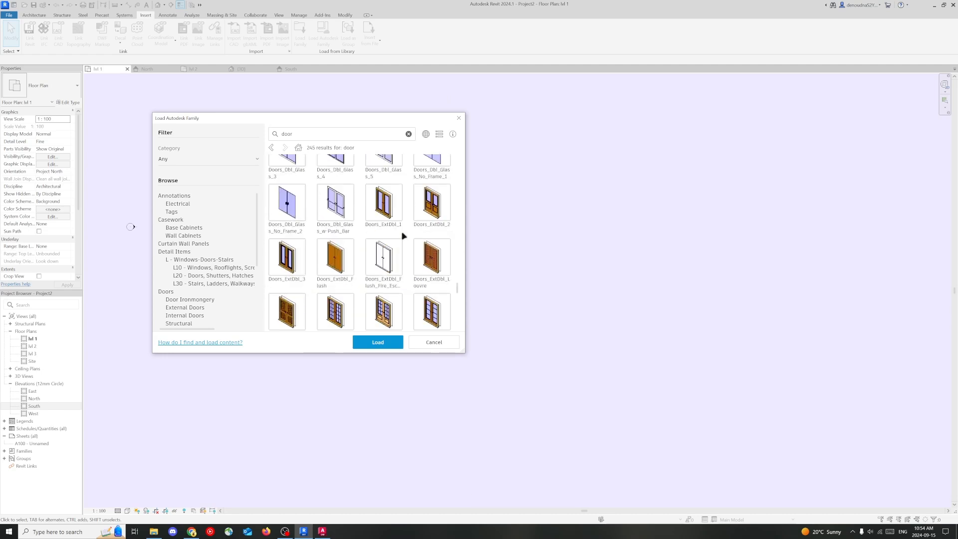
scroll(349, 225, up, 1)
click(274, 207)
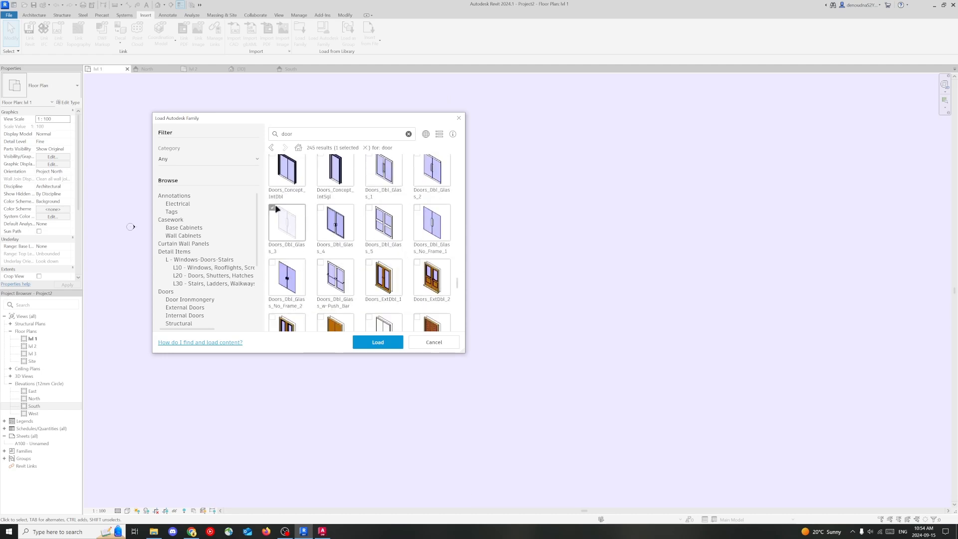
click(381, 345)
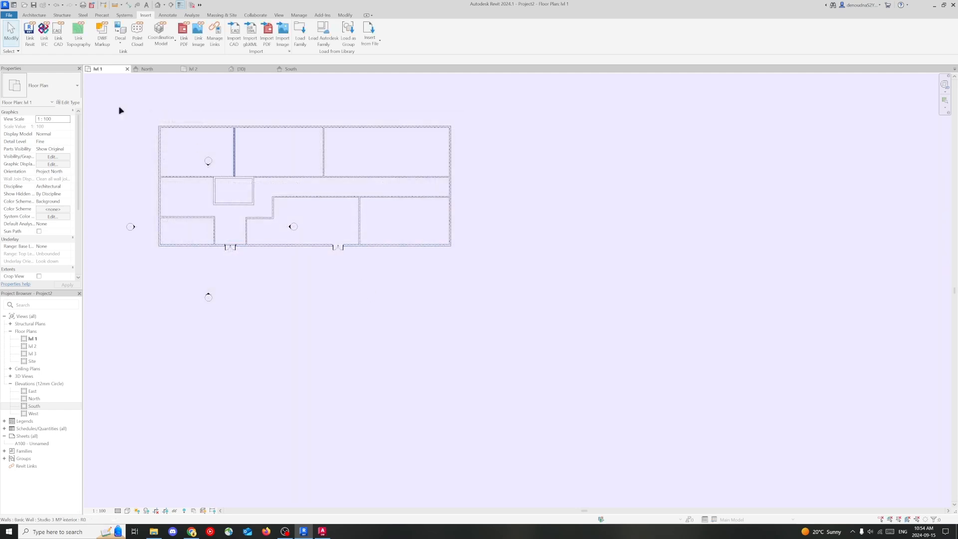
Step: Start placing a door and check the type choices for the loaded double glass door
click(34, 15)
click(46, 28)
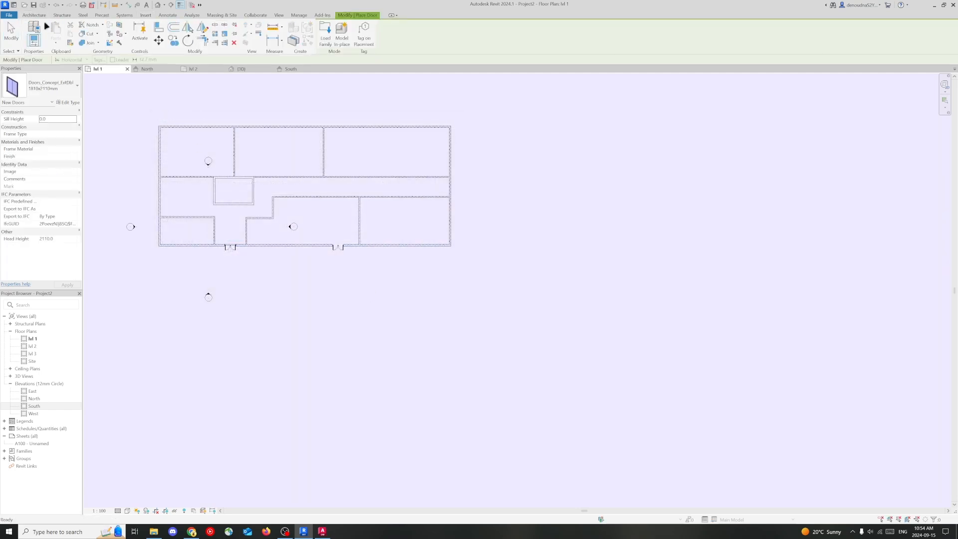
click(47, 88)
click(47, 88)
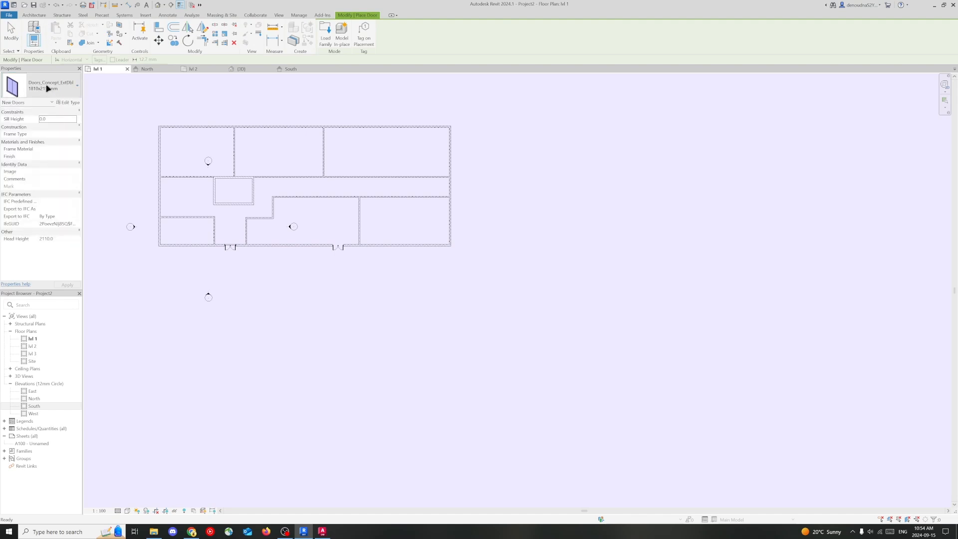
click(192, 531)
text(d)
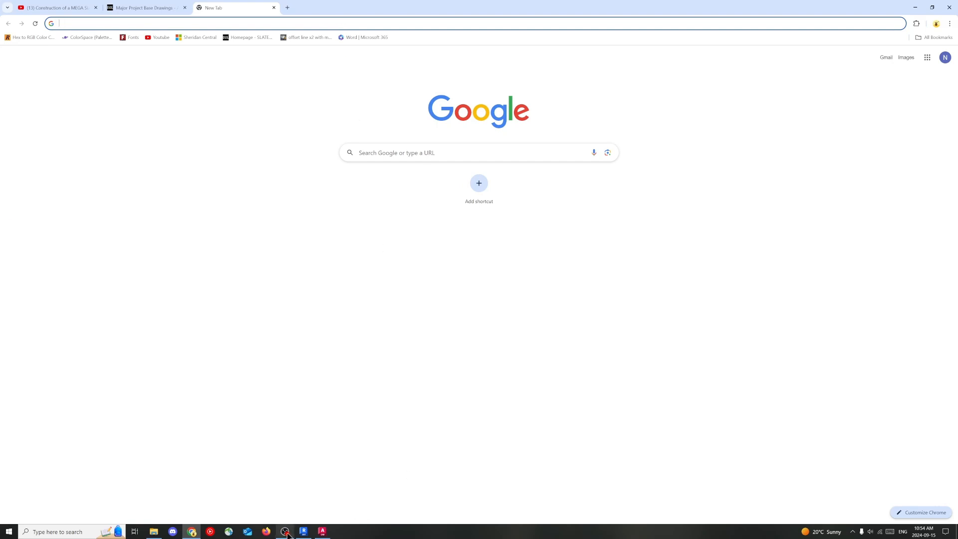
mouse_move(286, 533)
click(284, 530)
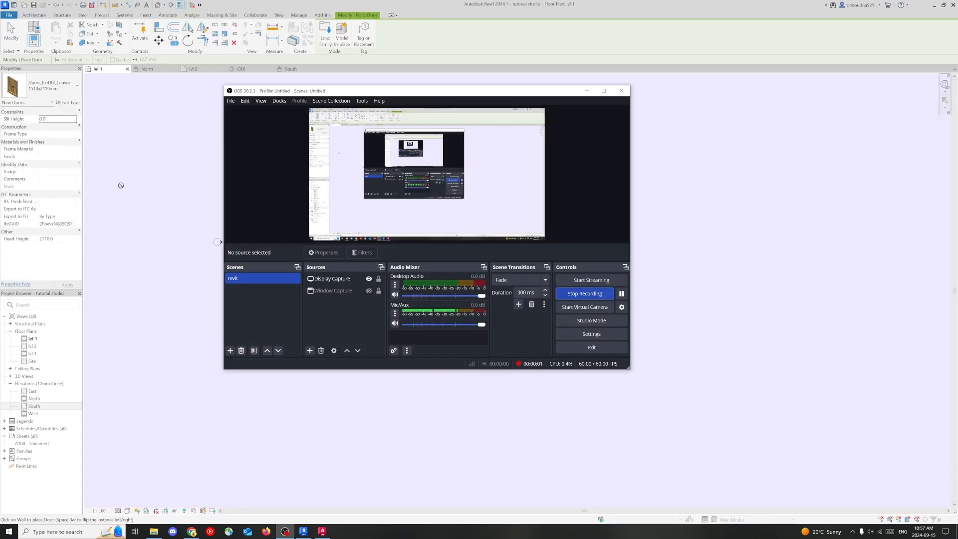
click(152, 151)
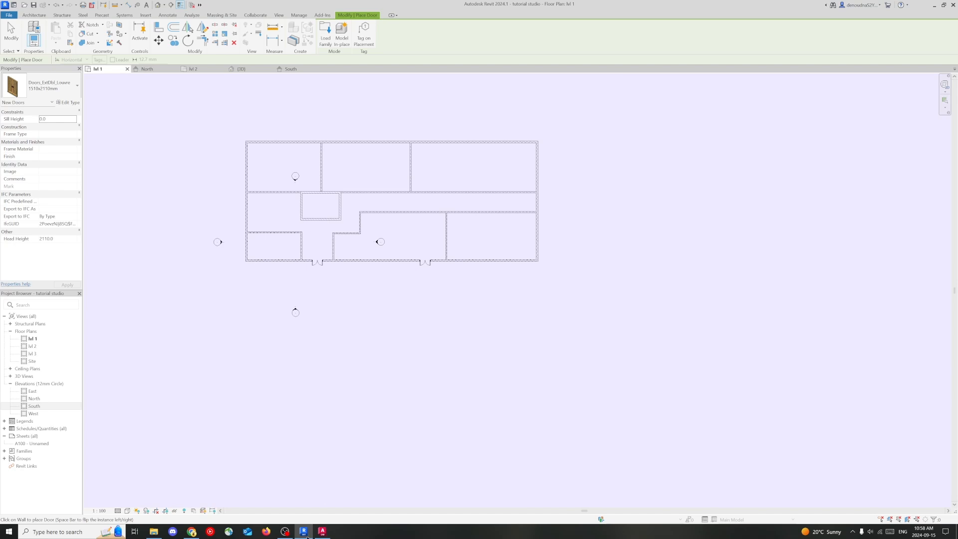
click(285, 531)
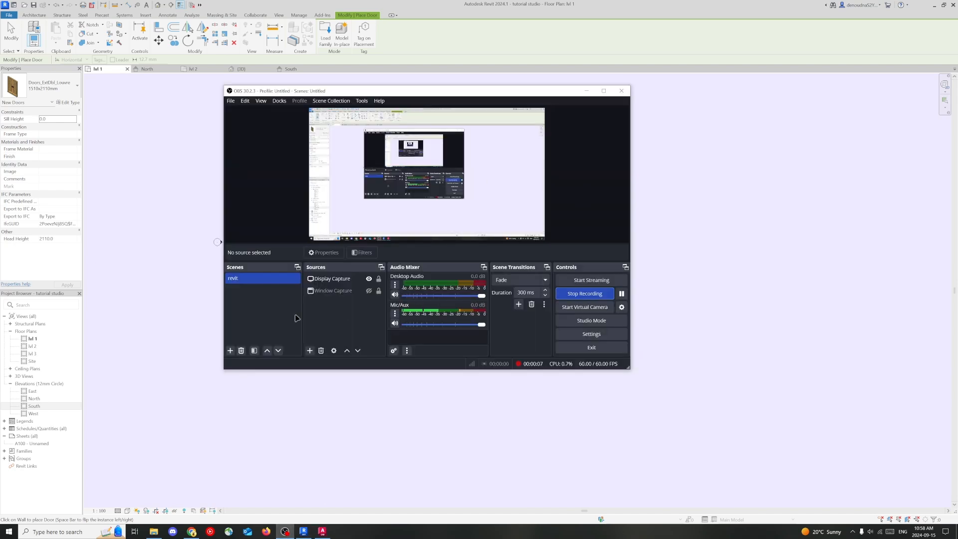
click(167, 228)
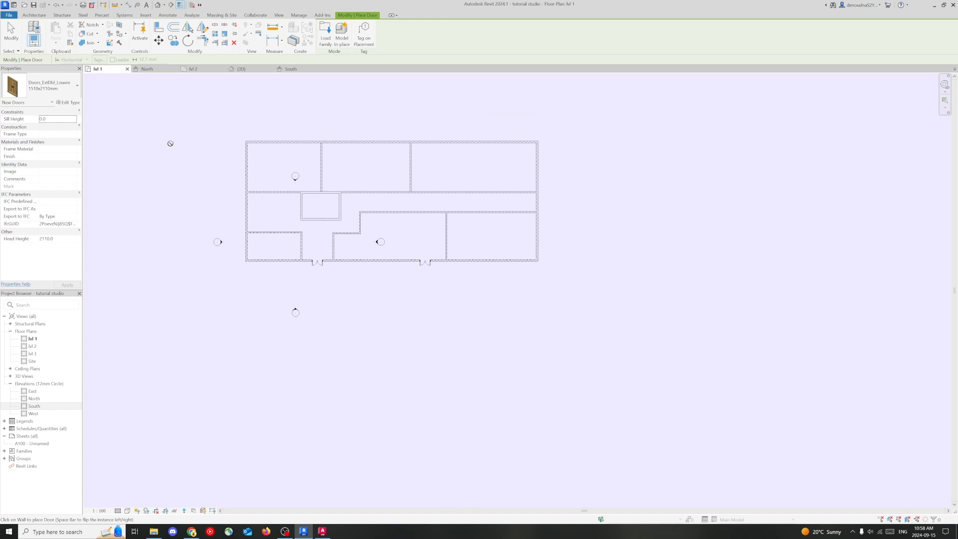
Step: Load all families from Doors_Assembly_Sgl through Doors_Garage_Timber_Side_Hung_Glazing from the Autodesk library's results for "door"
click(73, 89)
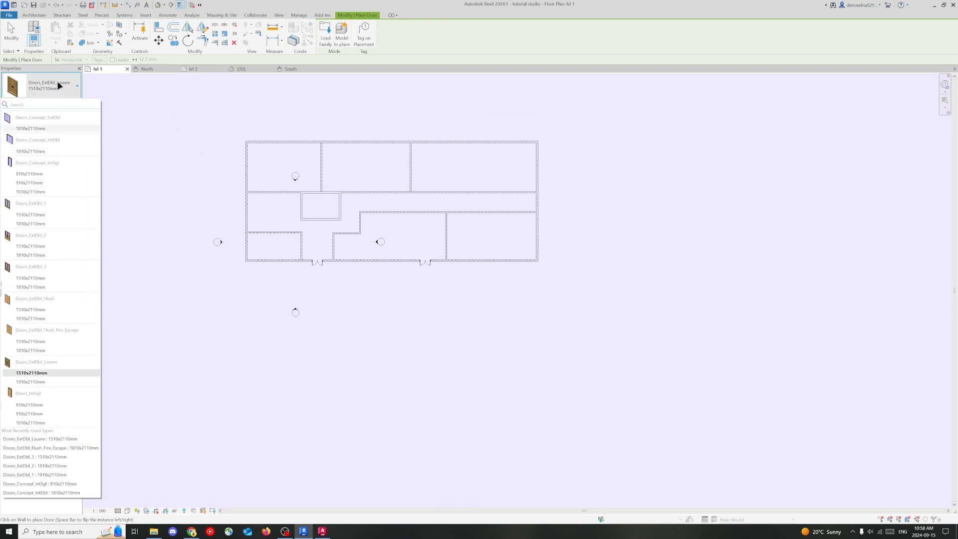
click(55, 89)
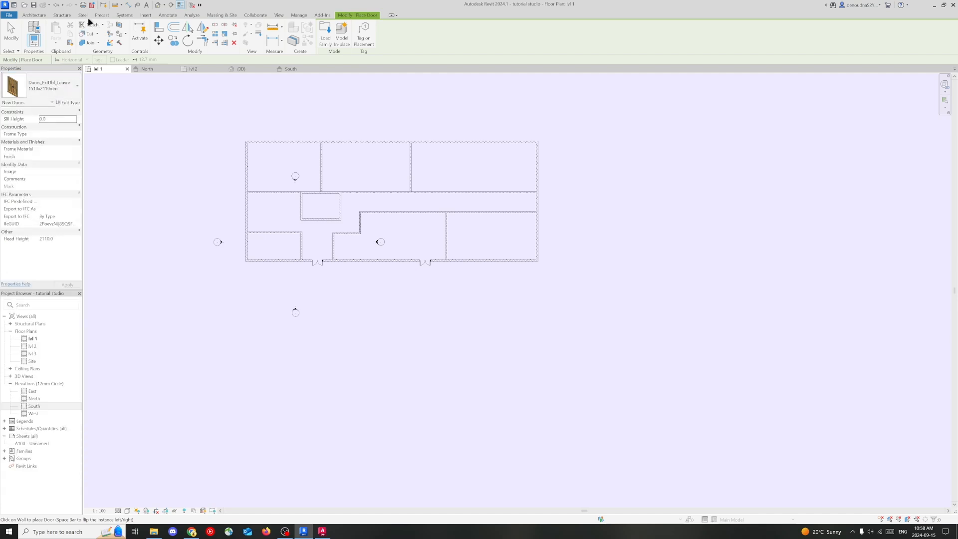
click(145, 15)
click(323, 35)
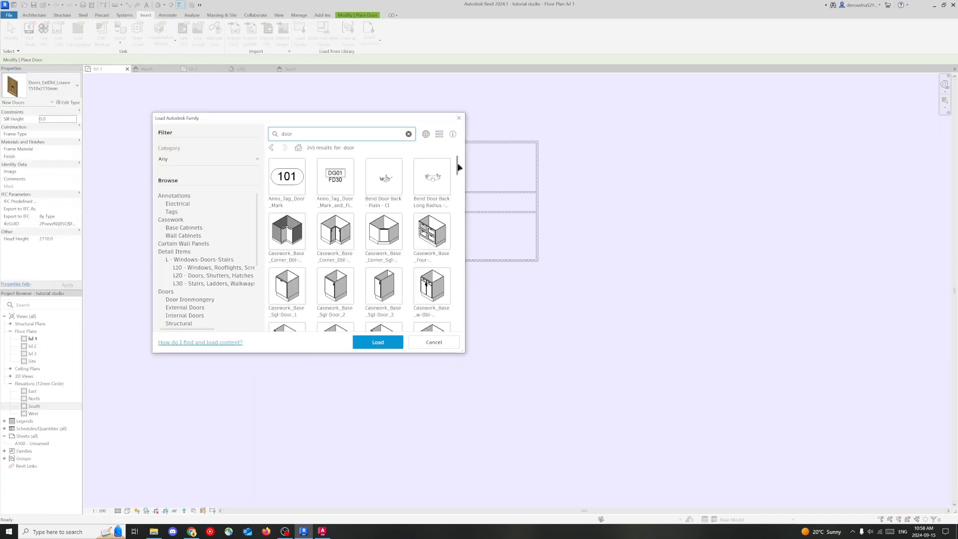
scroll(459, 167, down, 10)
scroll(450, 298, down, 3)
drag(459, 244, 454, 275)
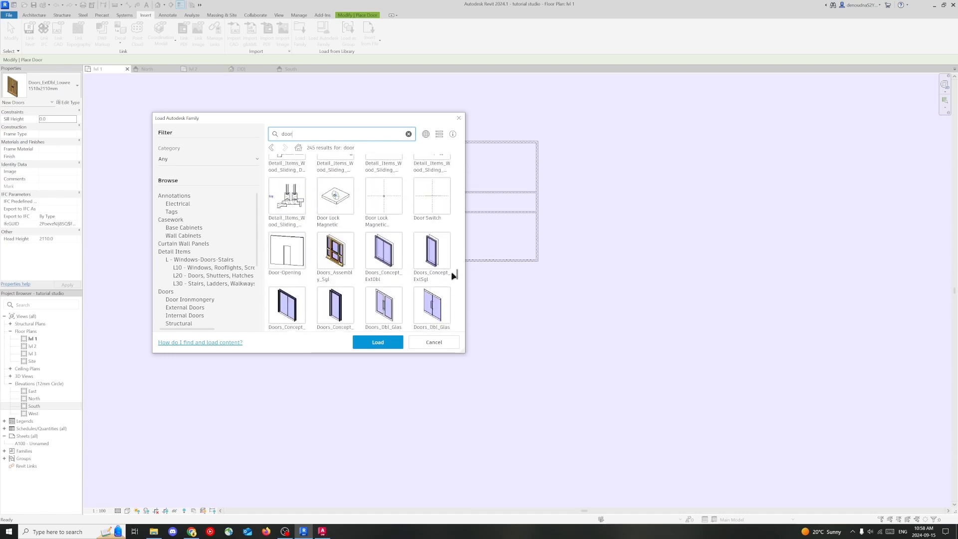
click(321, 236)
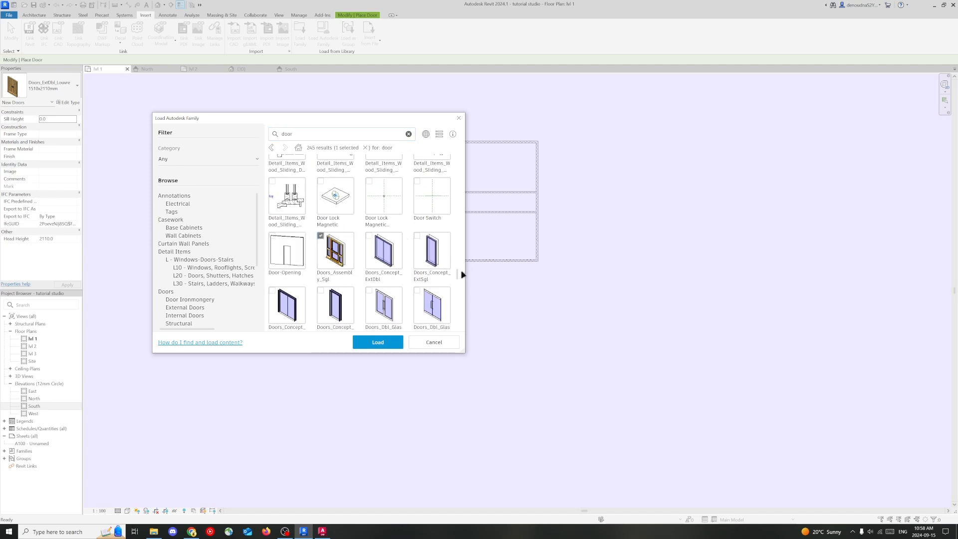
scroll(459, 277, down, 6)
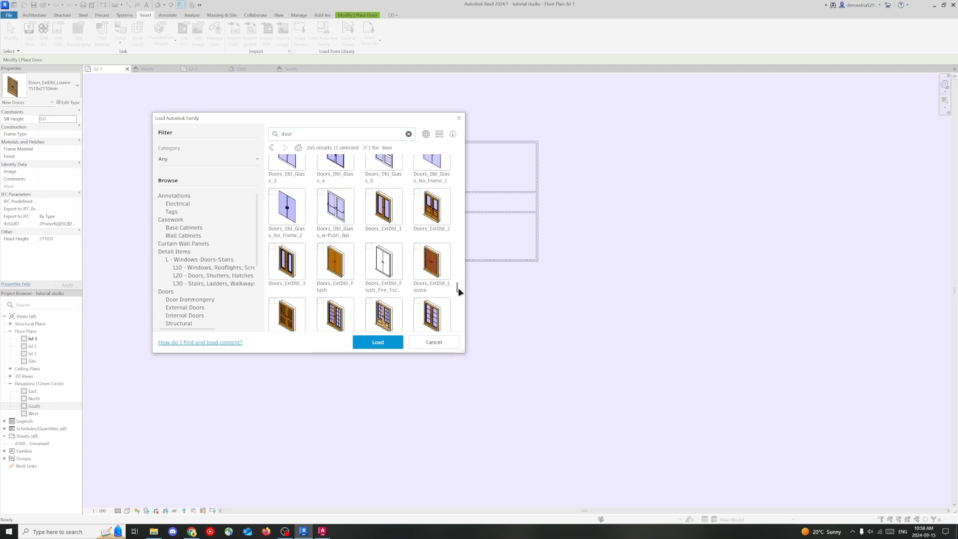
scroll(460, 307, down, 5)
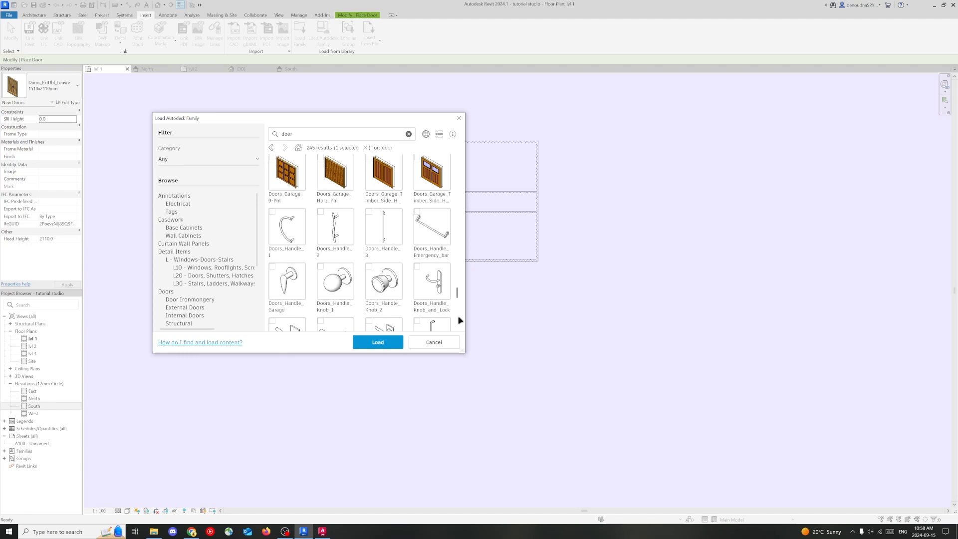
shift+click(418, 162)
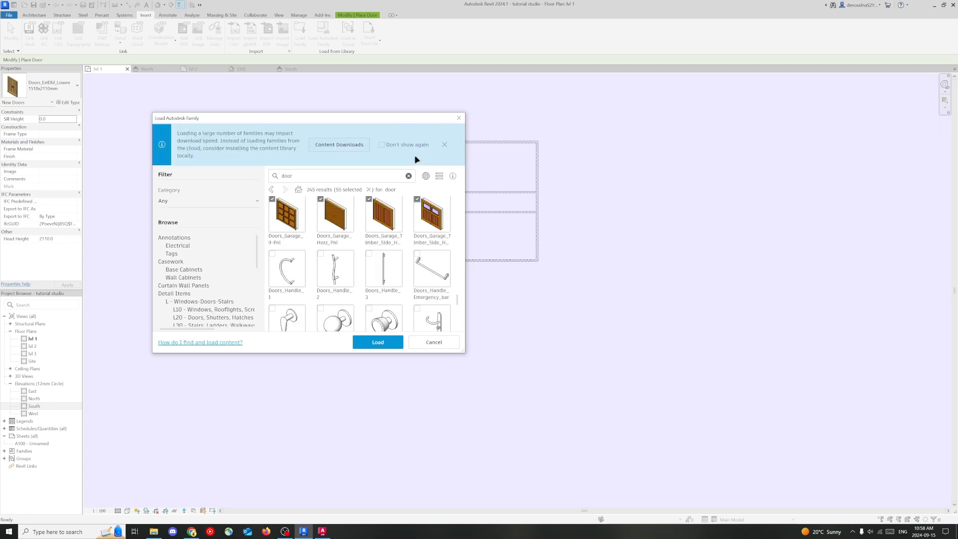
click(445, 145)
drag(458, 294, 455, 275)
click(377, 343)
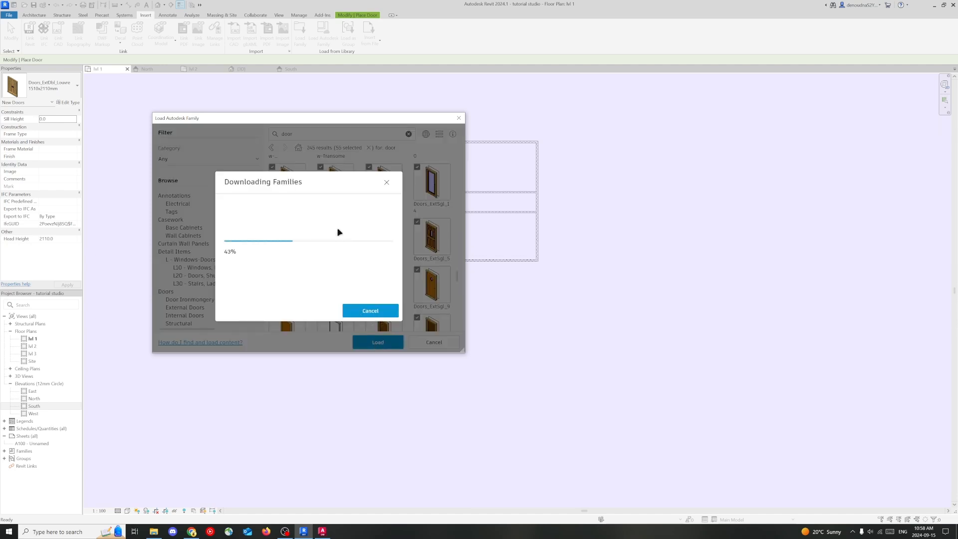
click(210, 532)
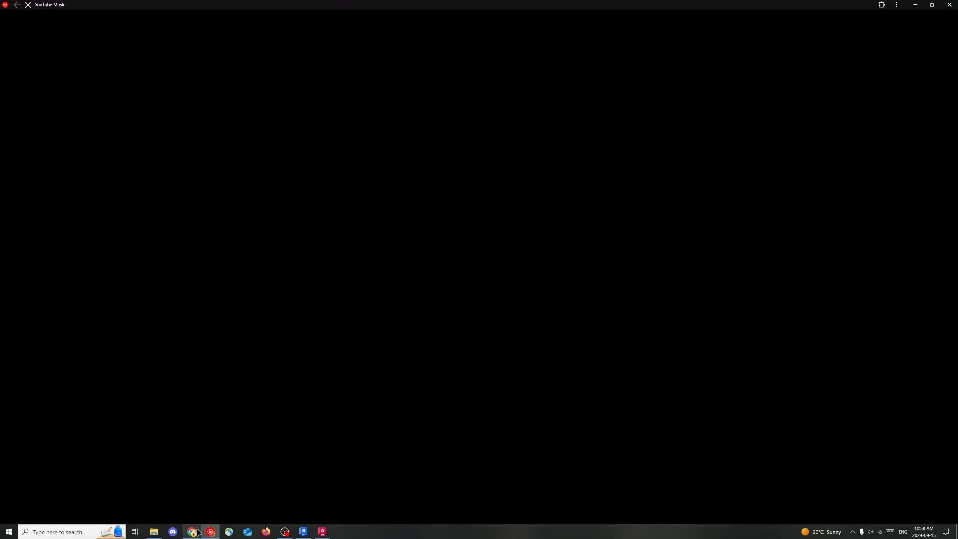
right_click(210, 532)
click(210, 517)
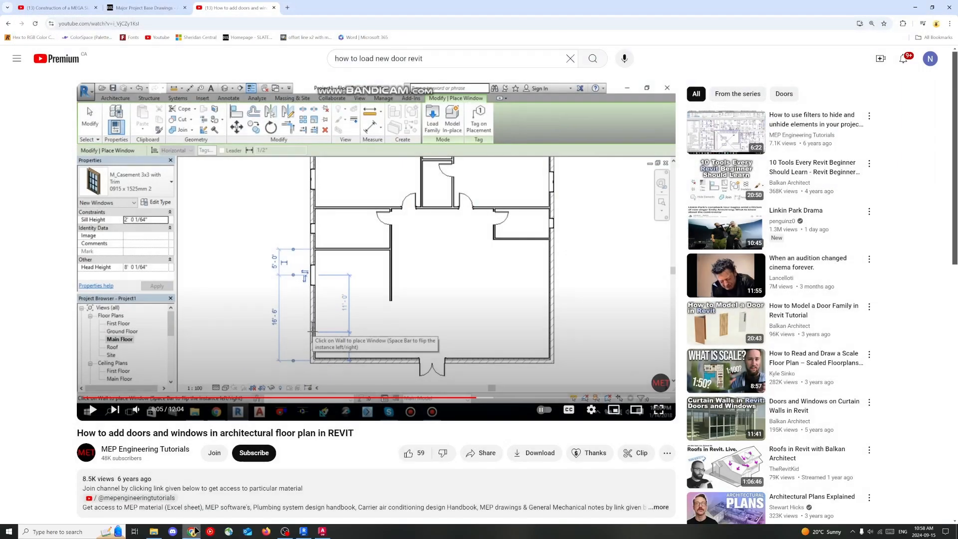
Step: Switch to the browser and go back to the Google results for "revit load autodesk family not showing new families"
click(193, 531)
click(194, 530)
click(9, 24)
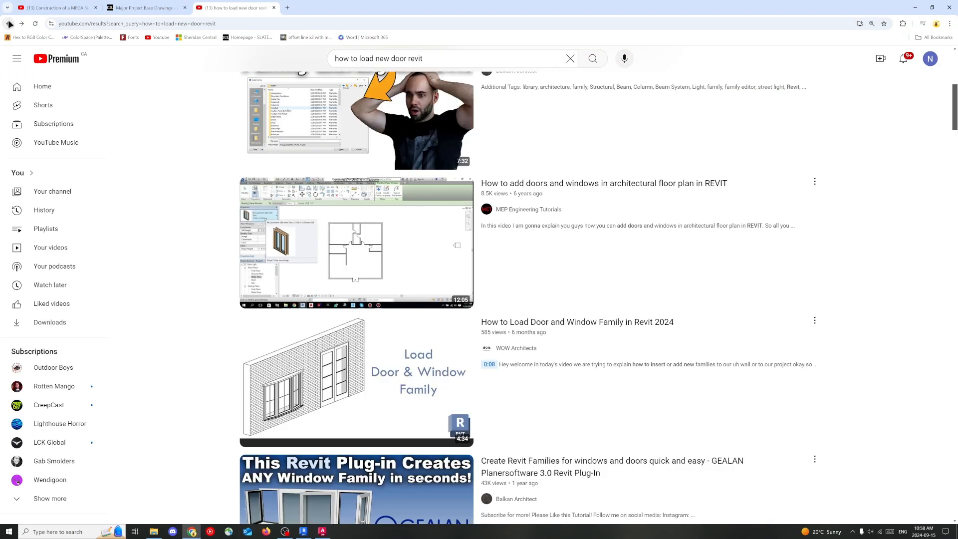
click(9, 23)
click(9, 23)
scroll(209, 157, up, 3)
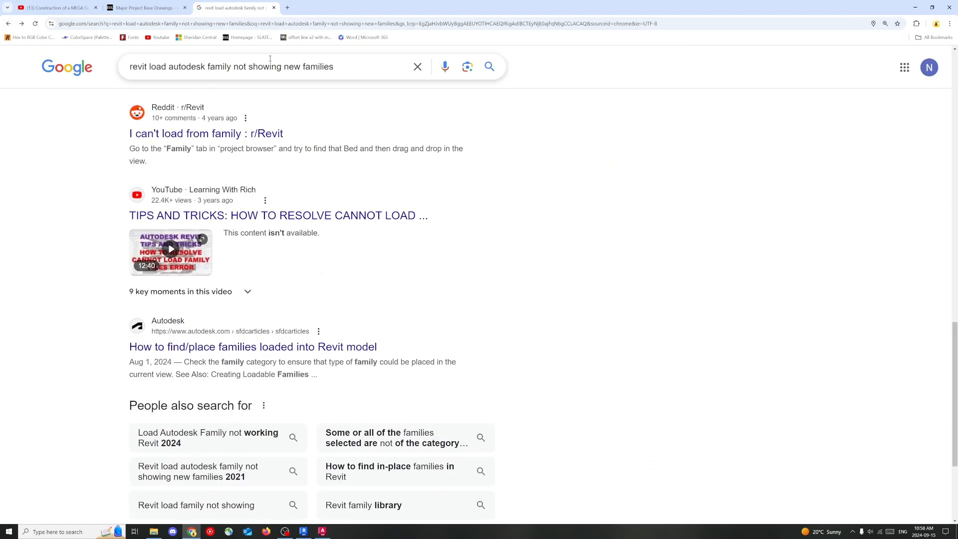
drag(363, 70, 231, 67)
click(317, 66)
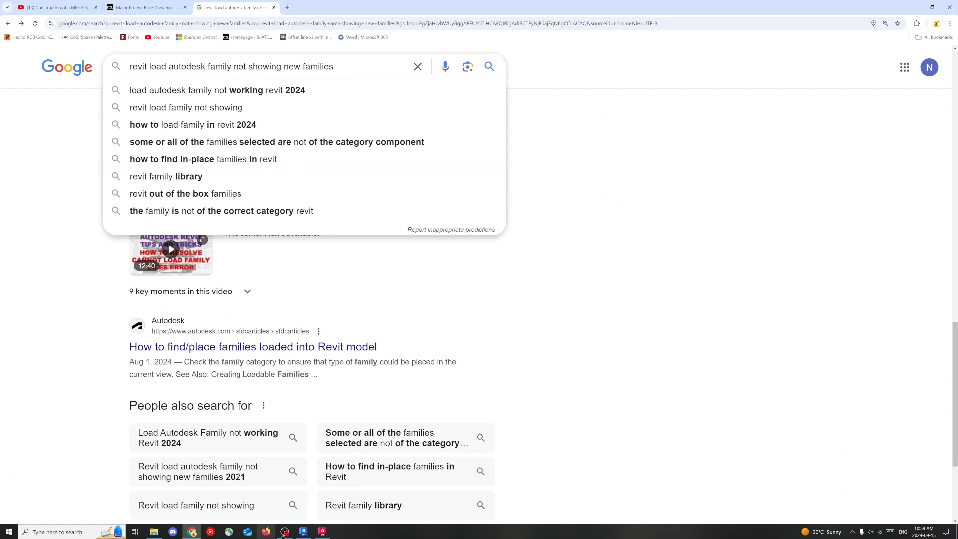
click(594, 127)
drag(346, 73, 130, 69)
click(131, 69)
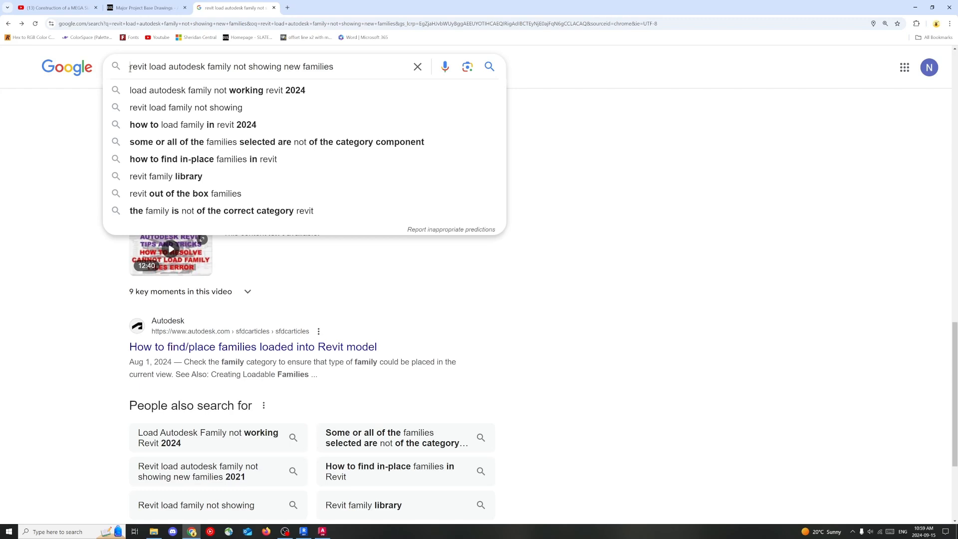
click(598, 113)
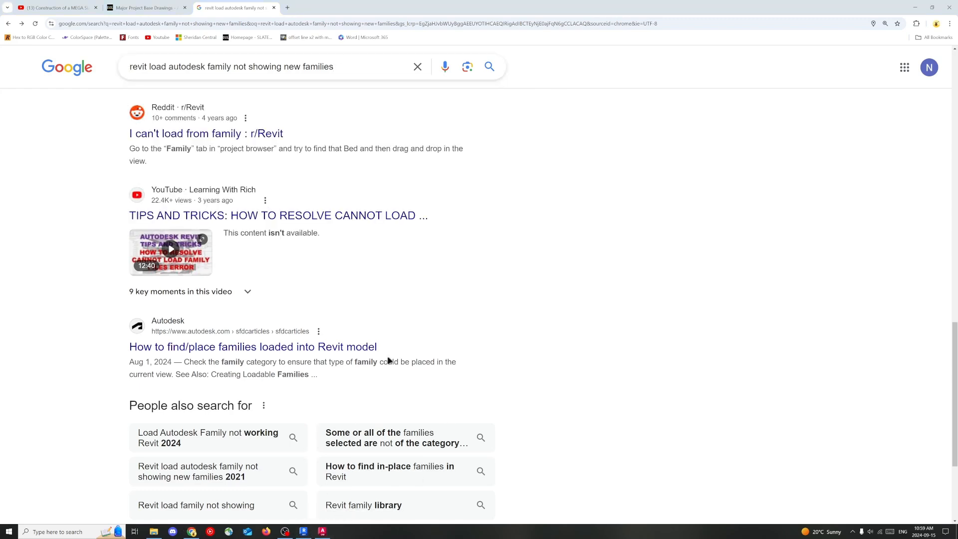
Step: Switch back to Revit and maximize its window
mouse_move(304, 532)
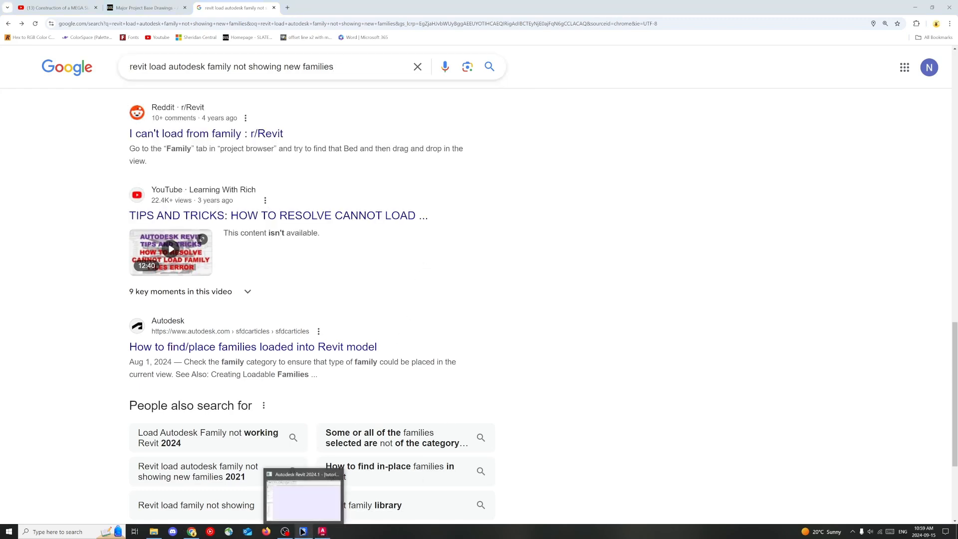
click(302, 531)
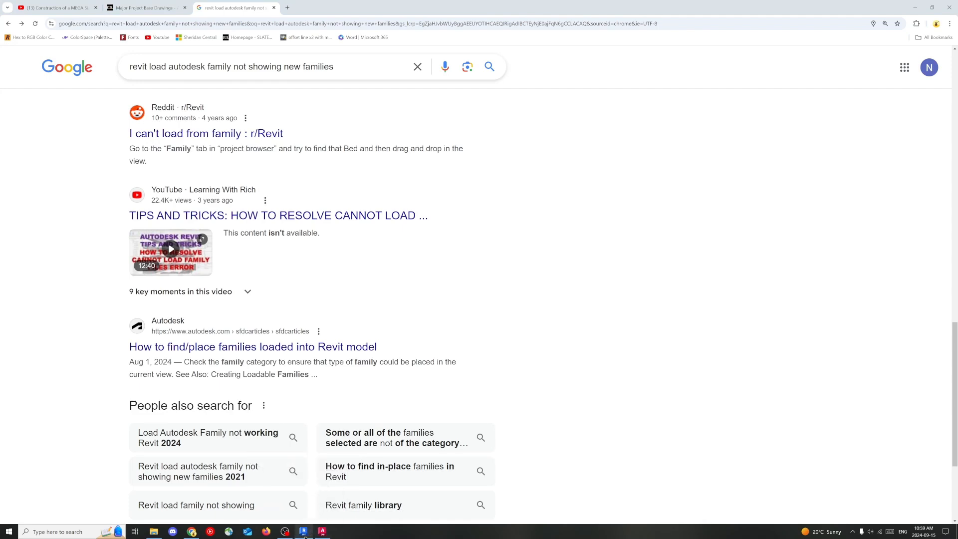
click(304, 532)
click(447, 10)
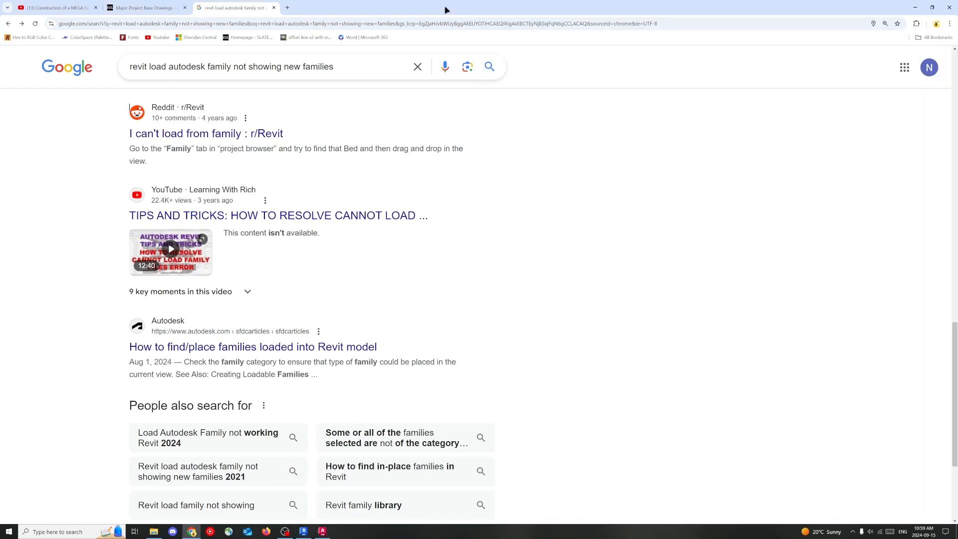
double_click(447, 10)
click(609, 60)
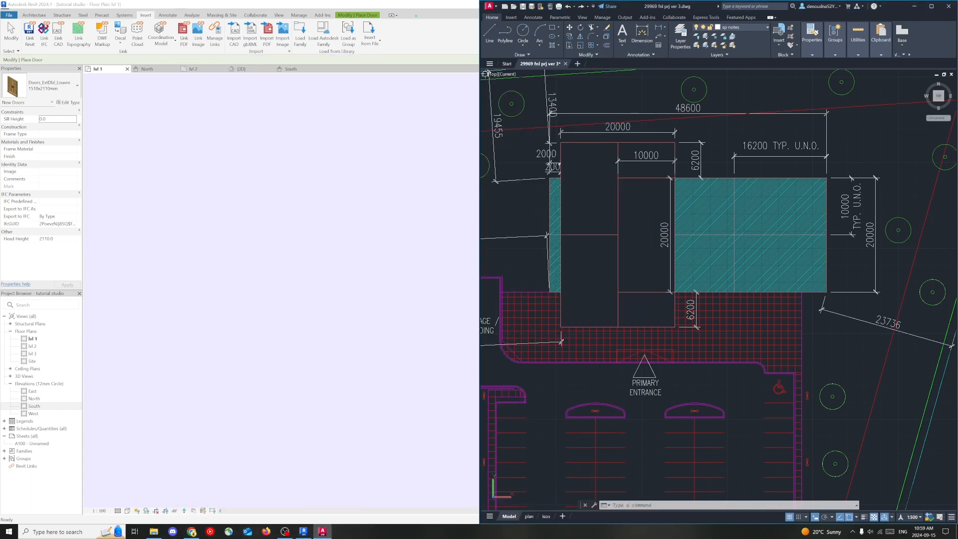
double_click(422, 8)
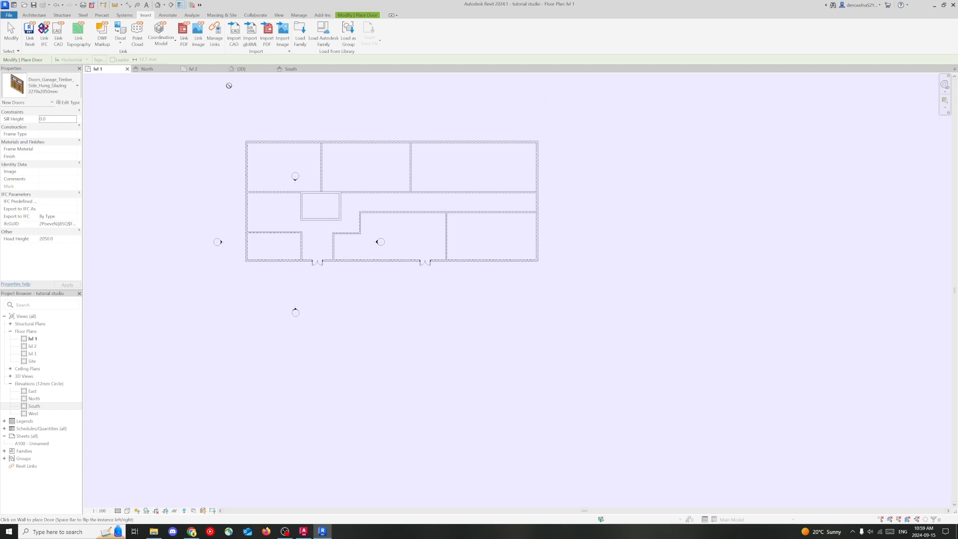
Step: Look through the door types available for placement for a double glass door, and leave the placement command
click(66, 85)
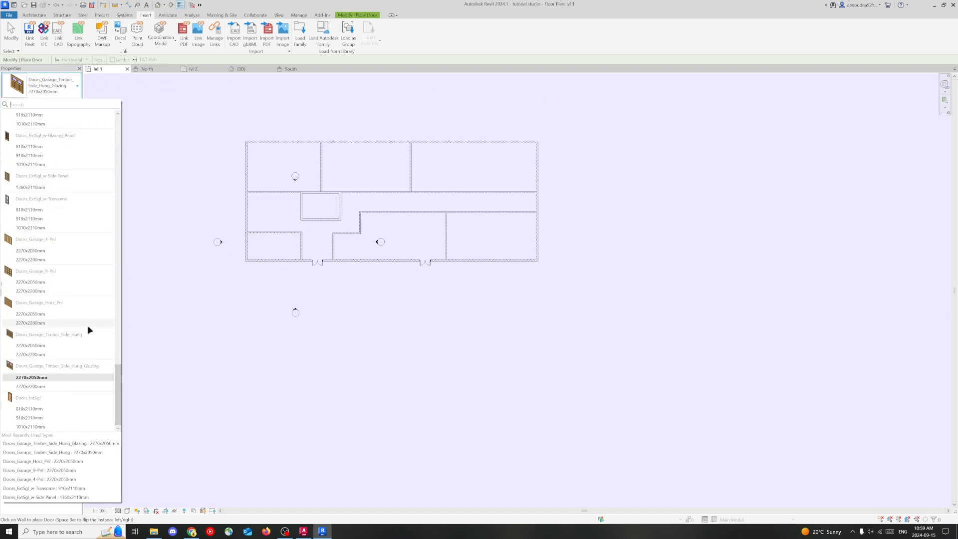
scroll(70, 305, up, 10)
drag(118, 290, 112, 121)
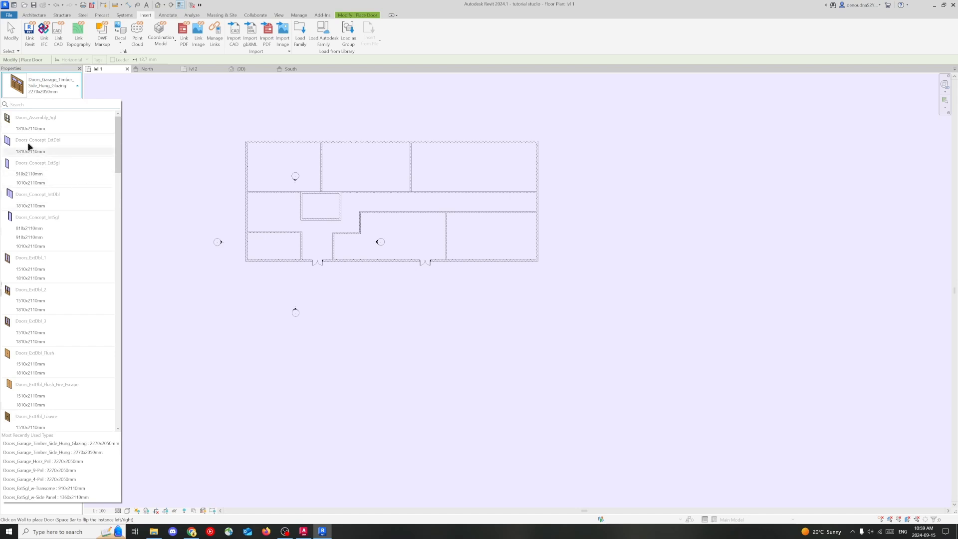
mouse_move(31, 144)
key(Escape)
key(Escape)
Step: Change the western of the two south-wall entrance doors to Doors_Concept_IntDbl 1810x2110mm
click(317, 265)
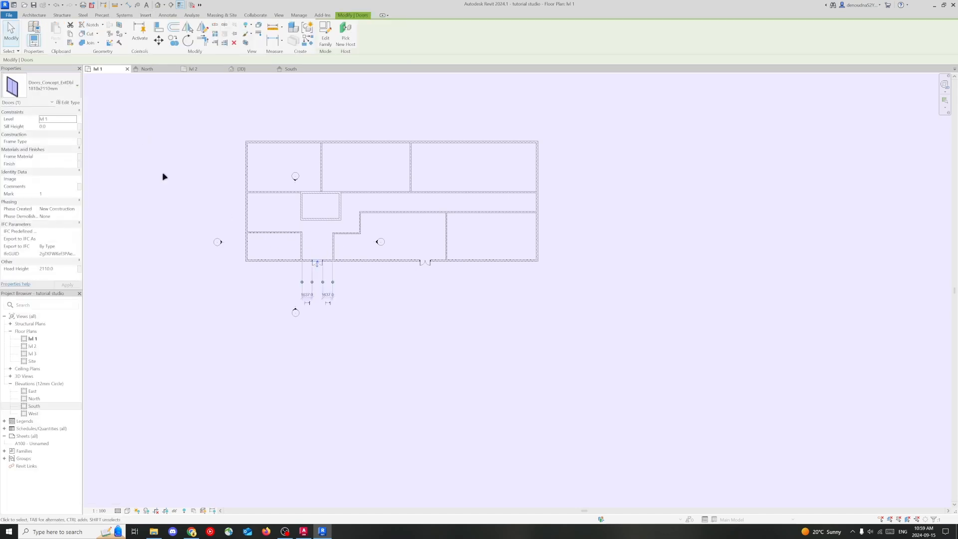
click(75, 92)
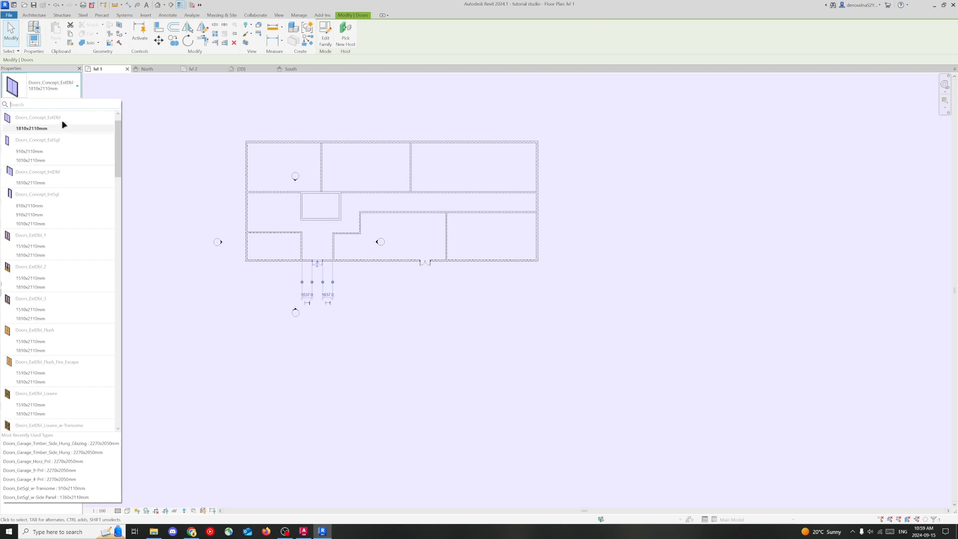
click(56, 182)
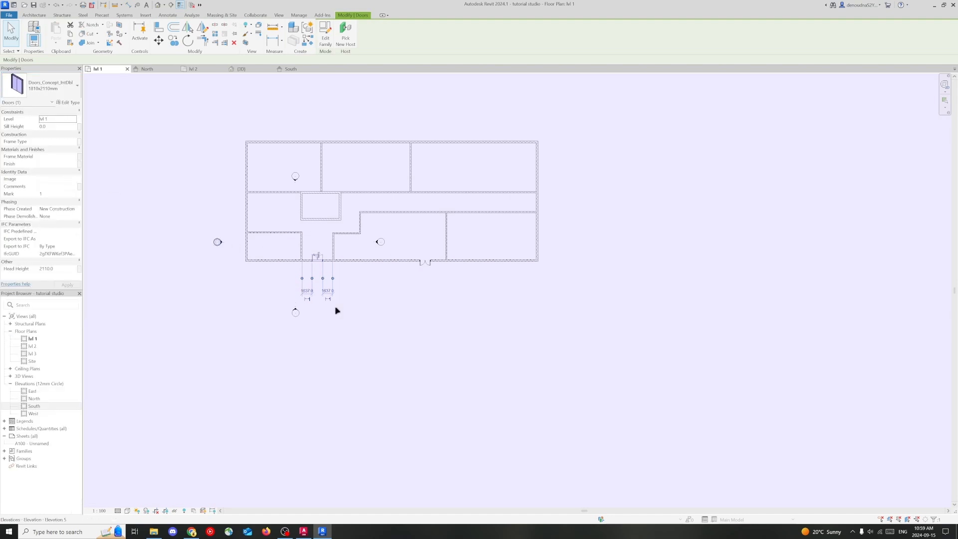
click(370, 335)
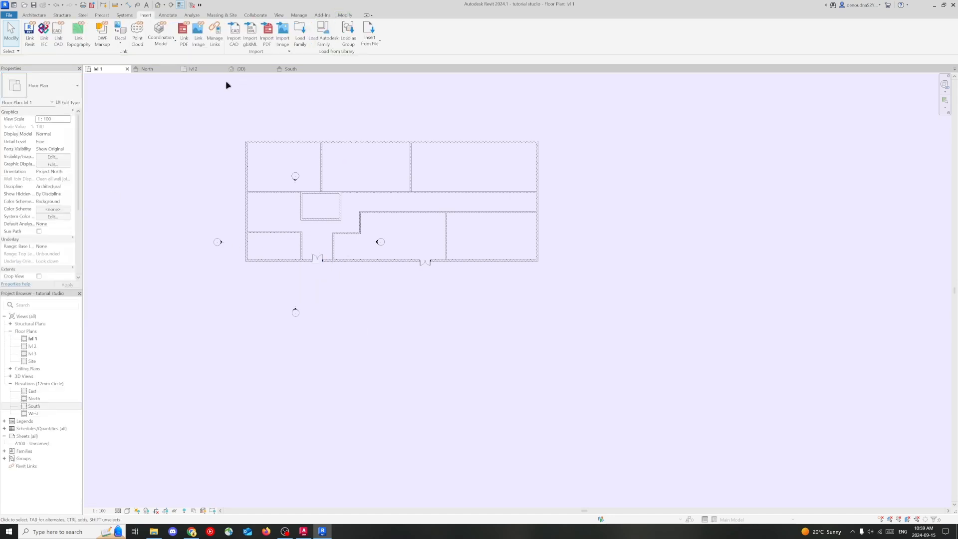
Step: Close all open views except the lvl 1 floor plan, keeping the project open
click(148, 70)
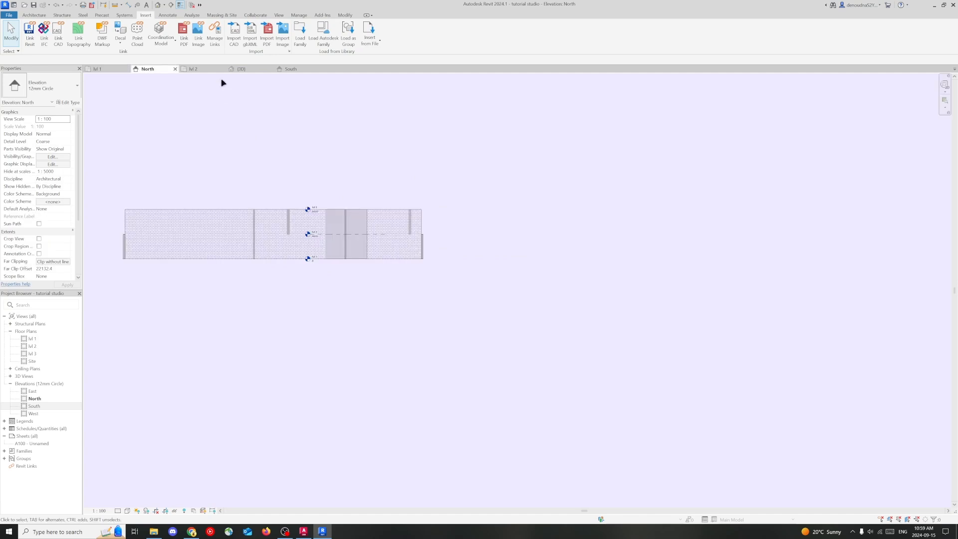
click(175, 69)
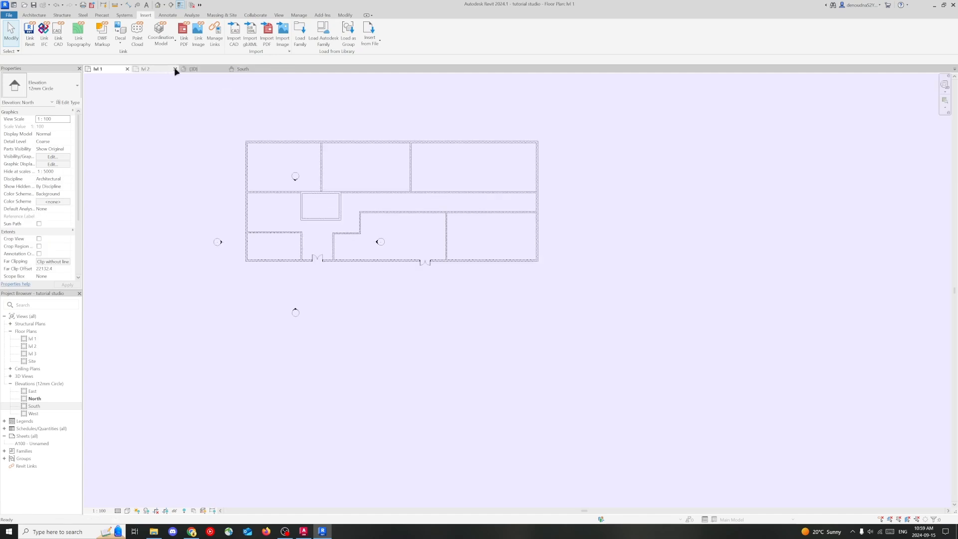
click(239, 69)
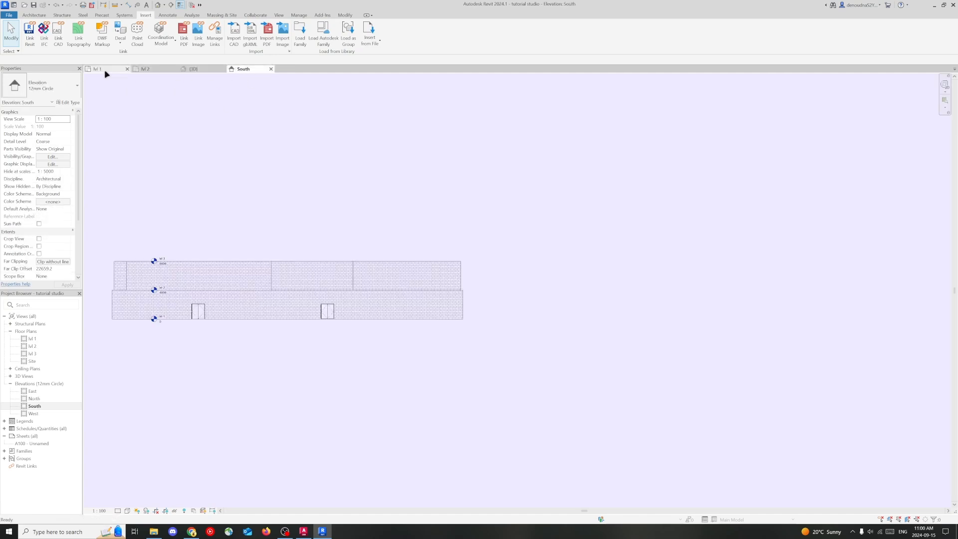
click(104, 70)
click(140, 70)
click(192, 71)
click(245, 71)
click(270, 70)
click(223, 69)
click(175, 69)
click(127, 68)
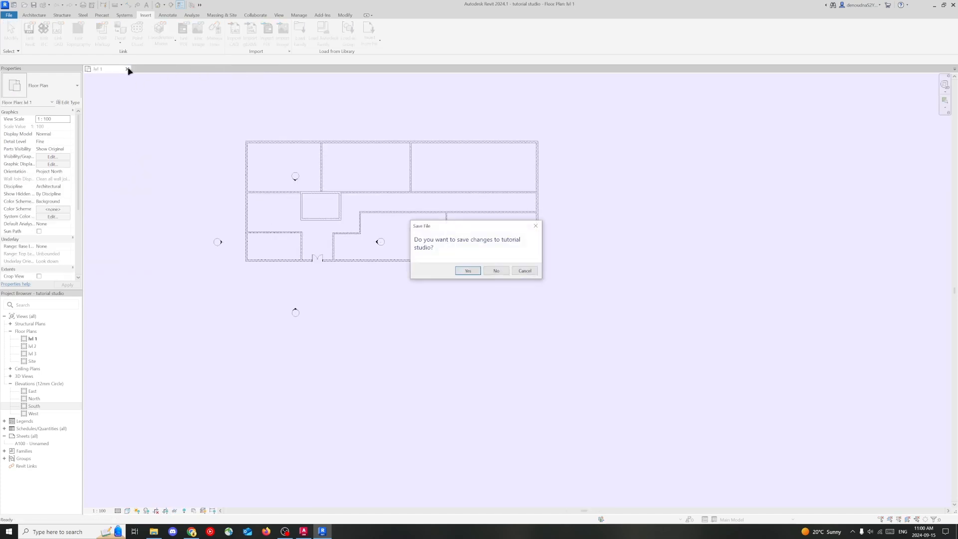
click(536, 227)
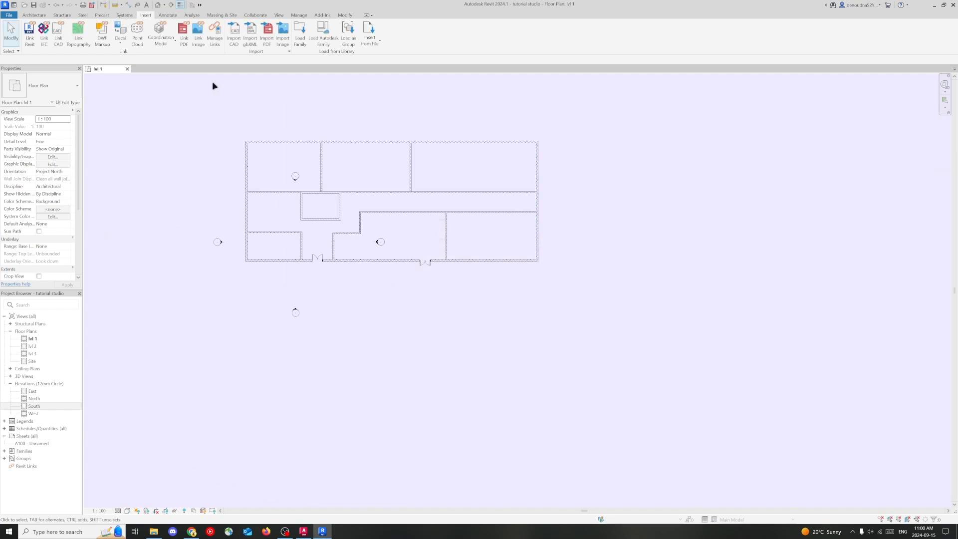
Step: Open the South elevation and frame the two entrance doors
click(38, 407)
double_click(38, 408)
click(328, 330)
scroll(328, 329, up, 2)
click(420, 435)
scroll(424, 426, down, 2)
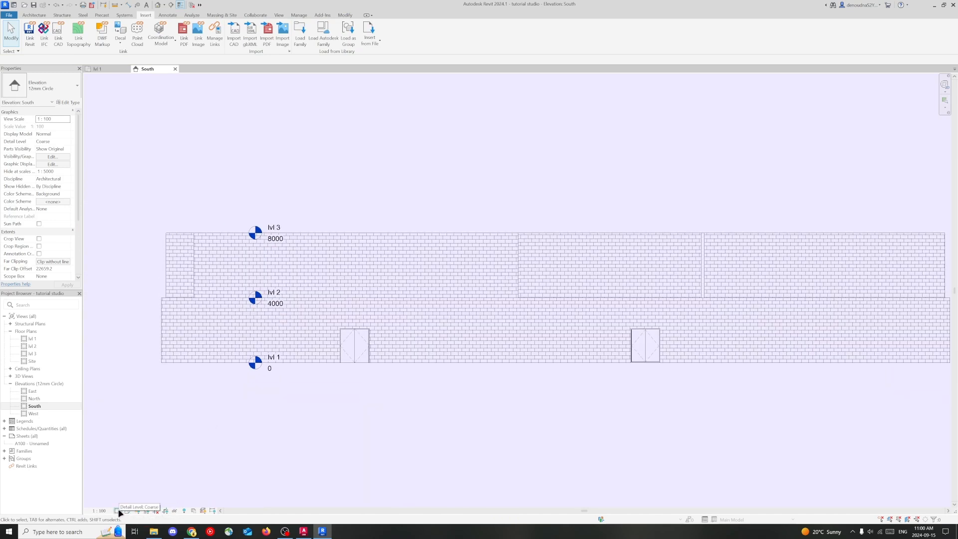
Step: Set the South elevation's detail level to Fine and check the western entrance door up close
click(119, 511)
click(130, 503)
scroll(370, 333, up, 5)
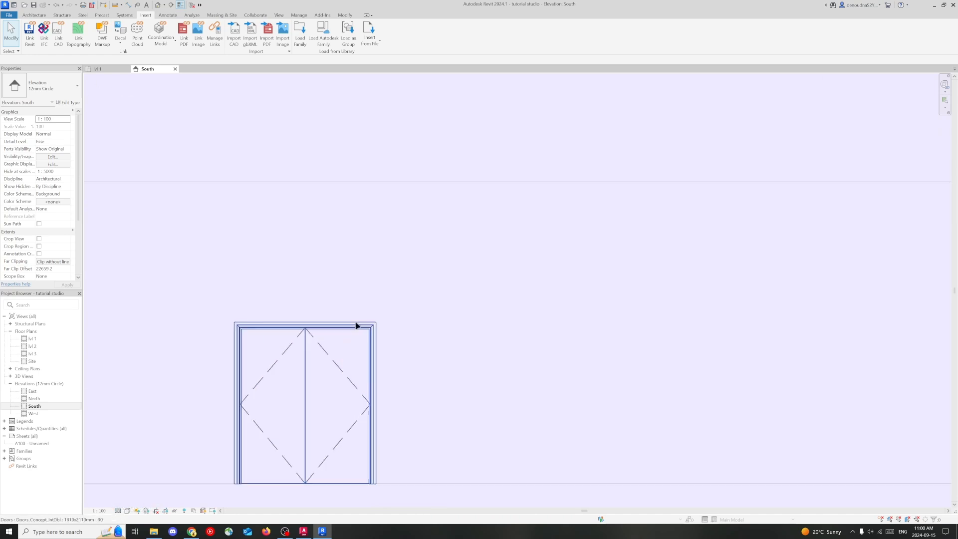
scroll(414, 335, down, 5)
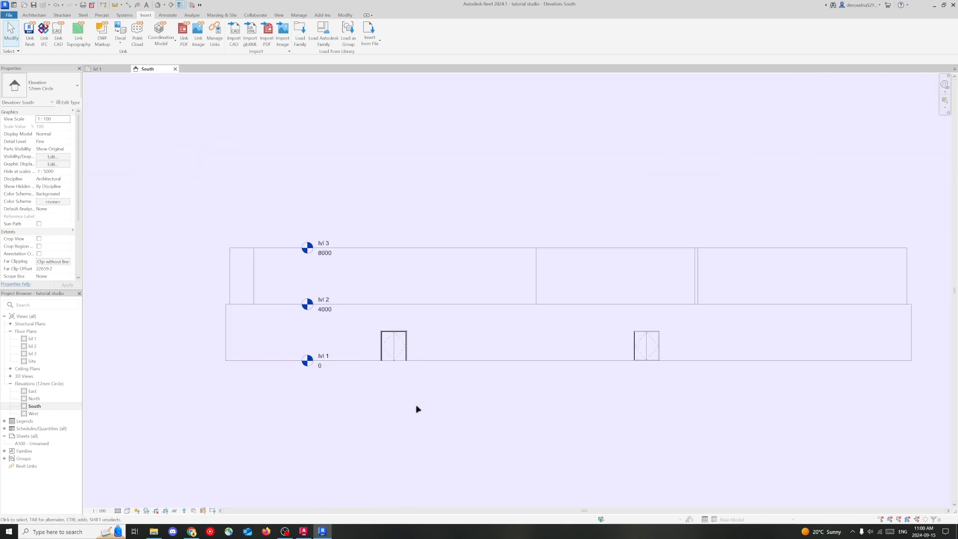
Step: Try the Hidden Line, Shaded, Consistent Colors and Textures visual styles in the South elevation
click(127, 510)
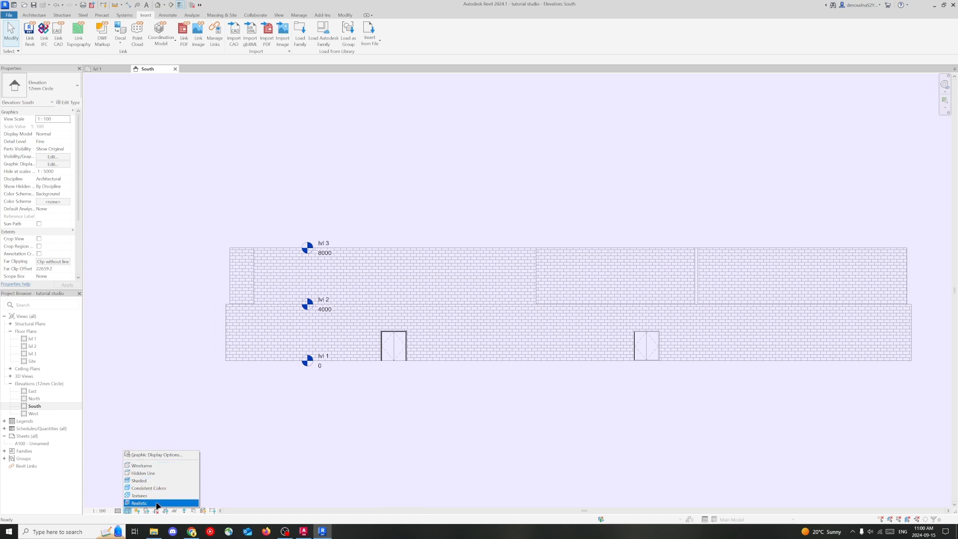
click(144, 474)
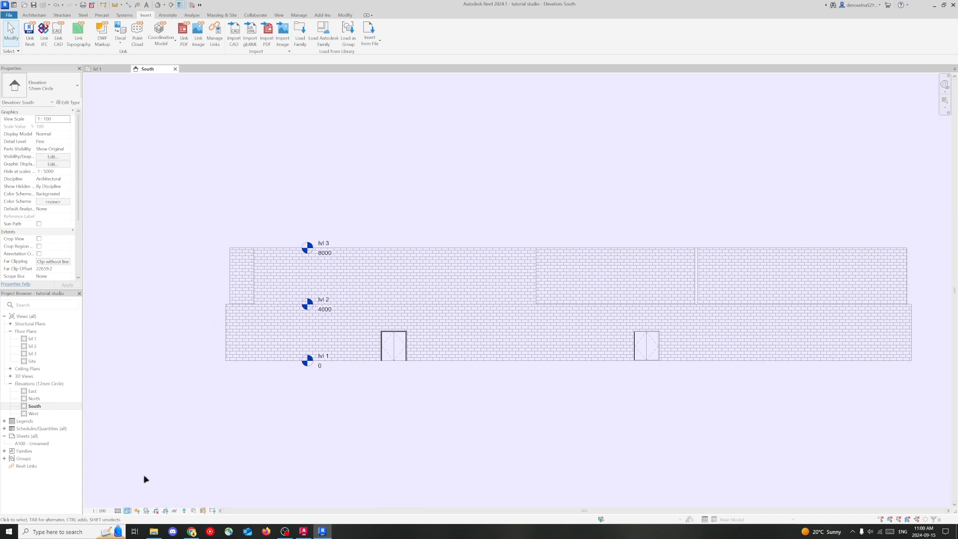
click(127, 511)
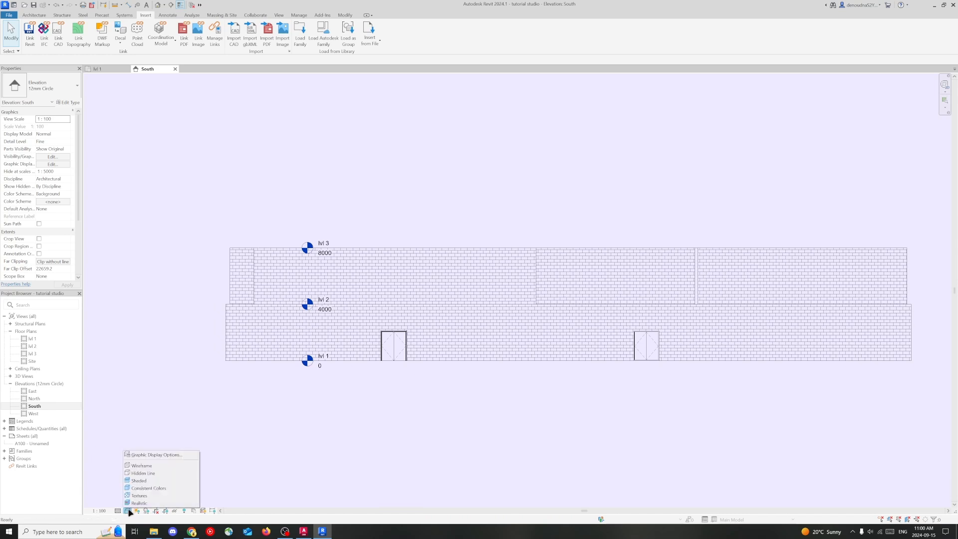
click(141, 481)
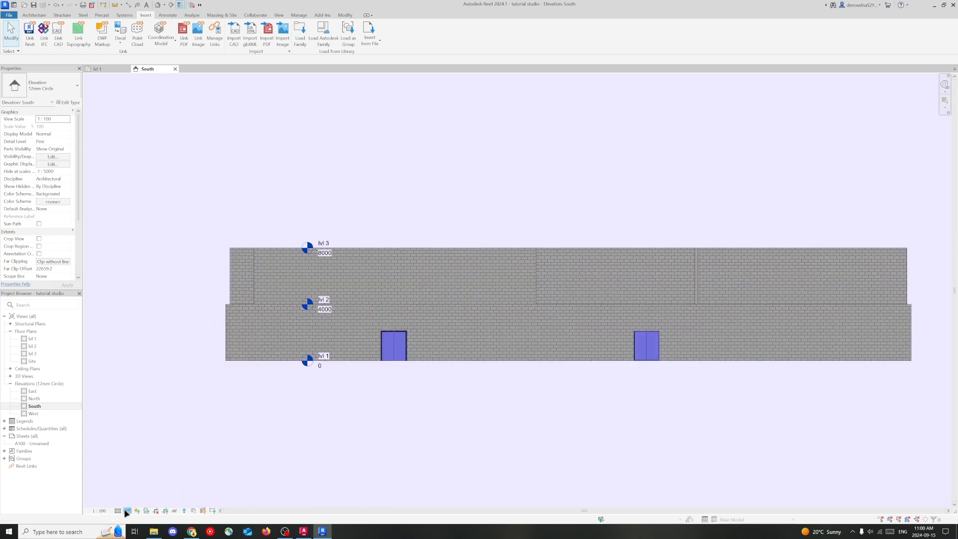
click(127, 511)
click(150, 488)
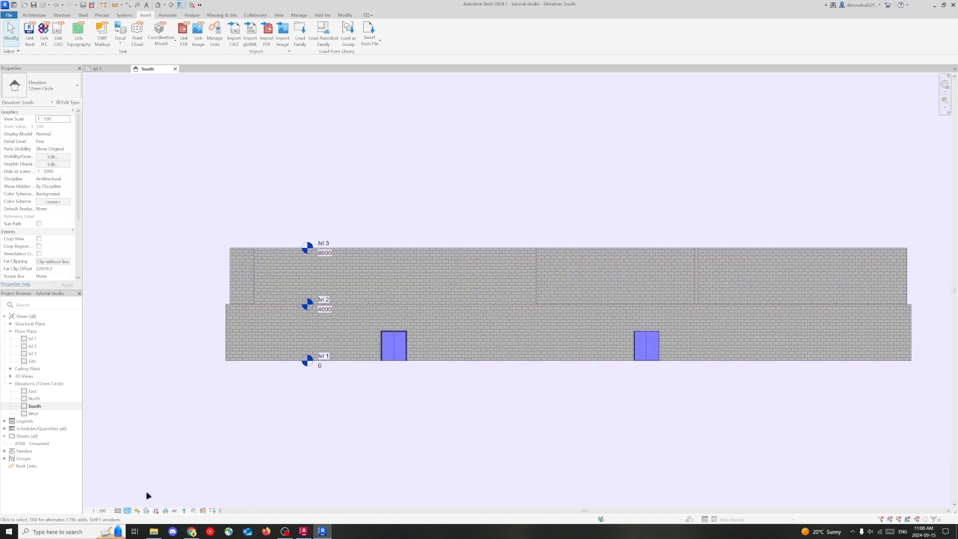
click(128, 511)
click(151, 496)
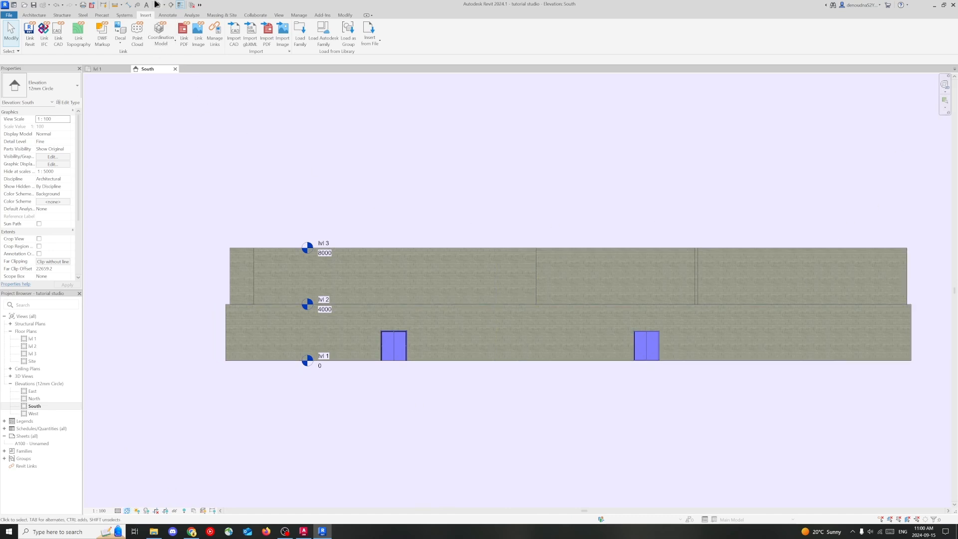
Step: Open the default 3D view and set its visual style to Realistic
click(157, 4)
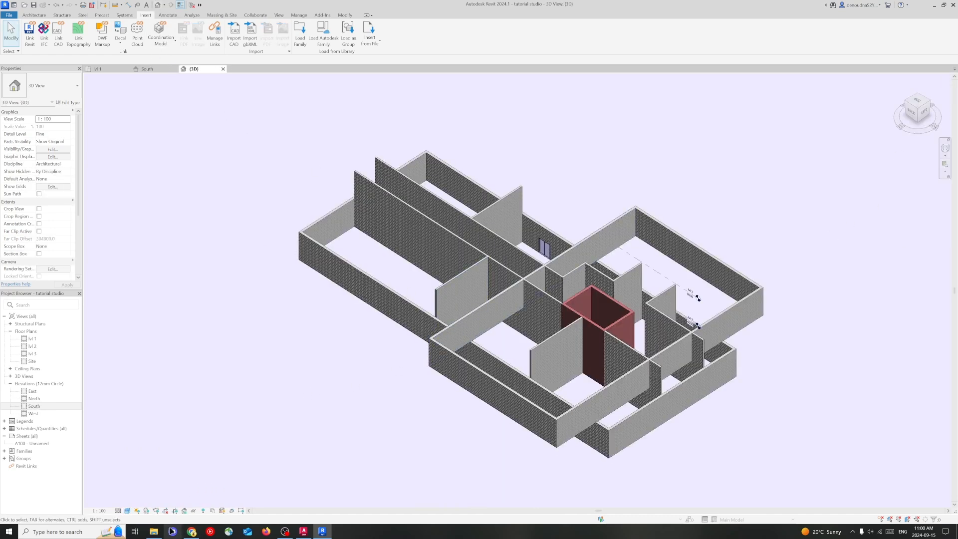
click(126, 511)
click(142, 503)
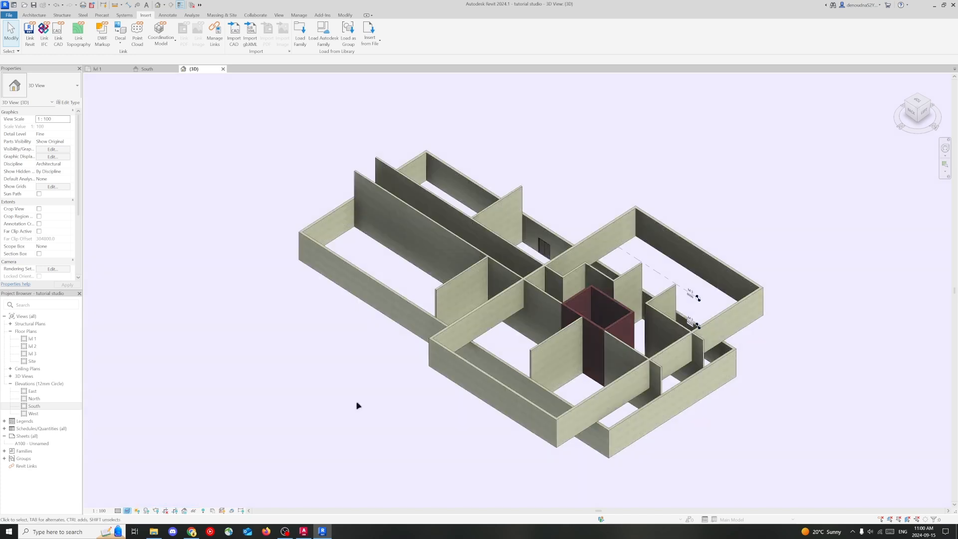
Step: Orient the 3D view to the front and bring both entrance doors into view
mouse_move(913, 112)
mouse_down()
mouse_move(936, 102)
mouse_move(686, 133)
mouse_move(603, 120)
mouse_up()
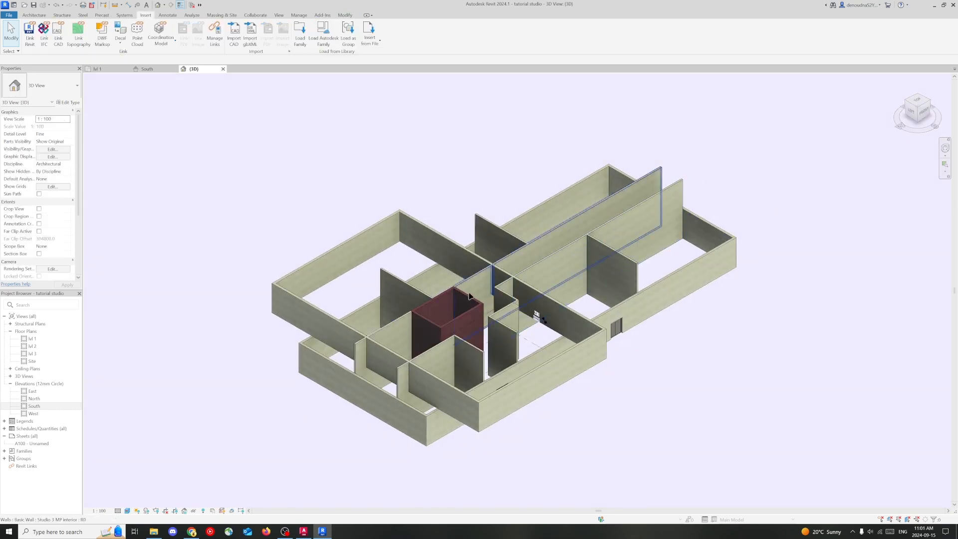
click(923, 113)
scroll(556, 312, up, 3)
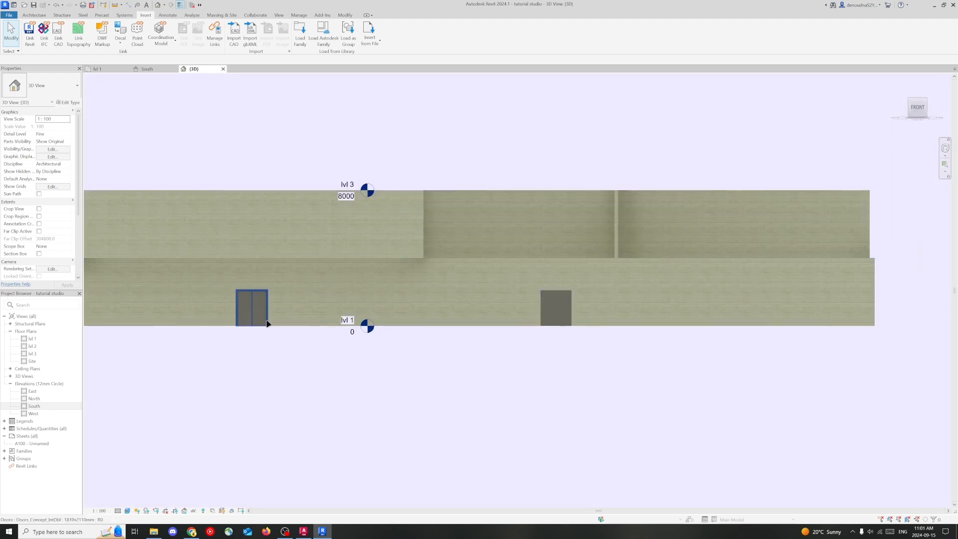
middle_drag(268, 329, 358, 323)
Step: Set the South elevation's visual style to Realistic to match the 3D view
click(147, 69)
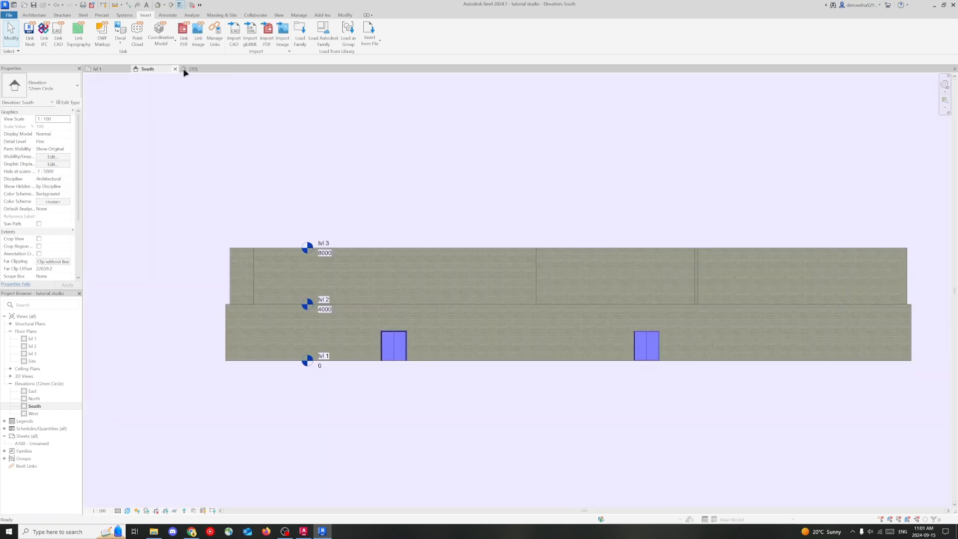
click(193, 69)
click(148, 69)
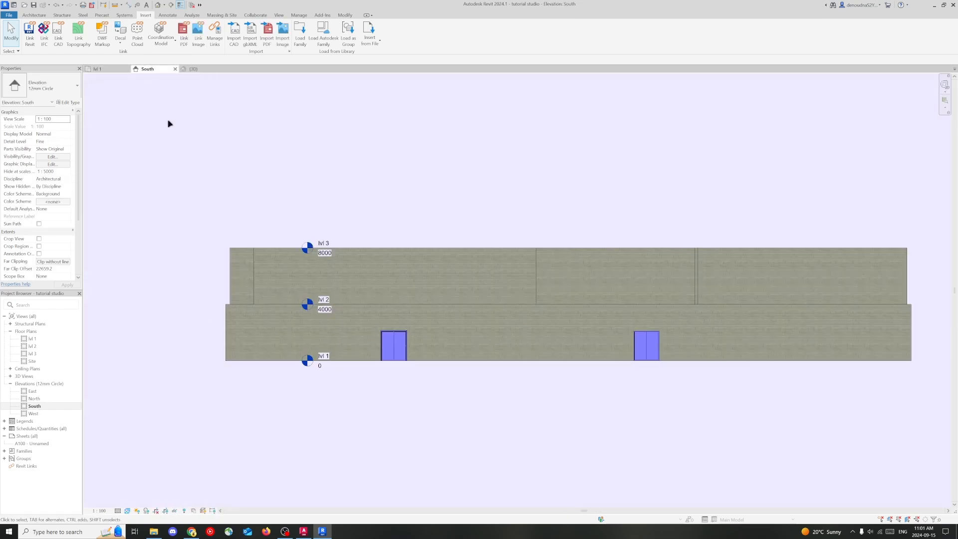
click(127, 510)
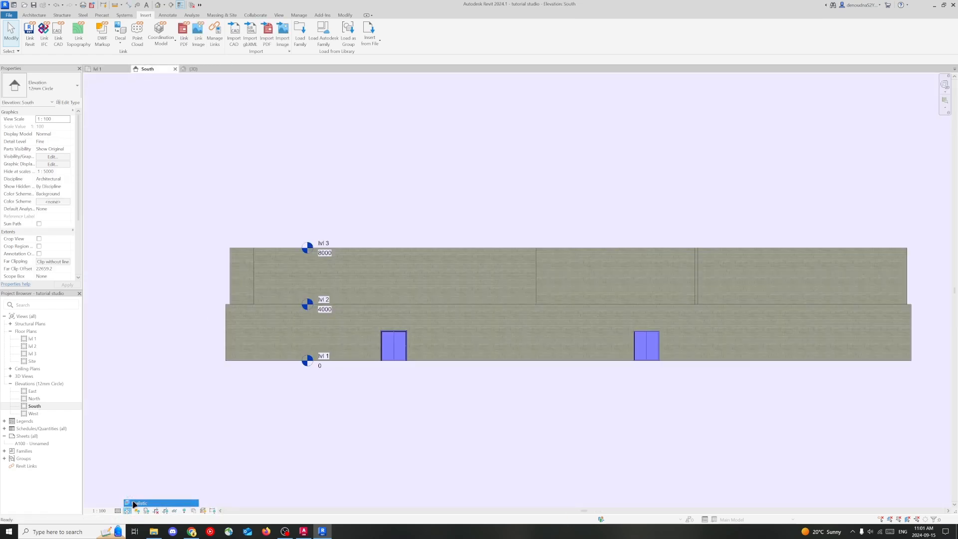
click(140, 503)
Step: Set the 3D view's visual style to Textures and compare it with the South elevation
click(196, 69)
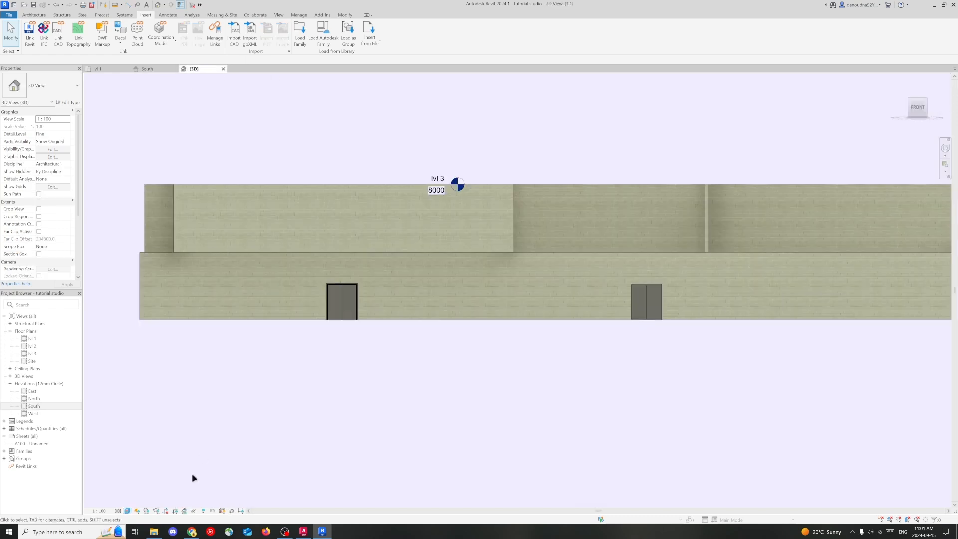
click(128, 510)
click(153, 495)
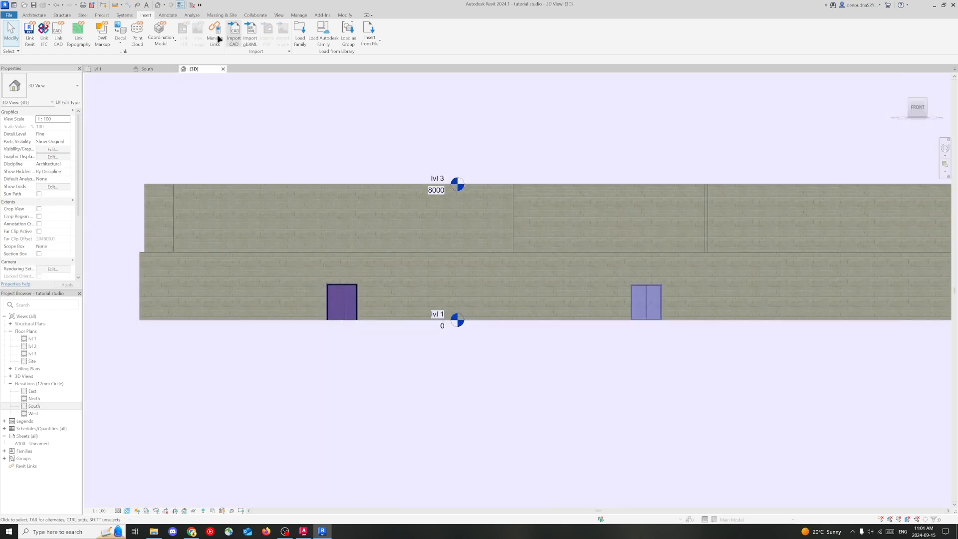
click(149, 68)
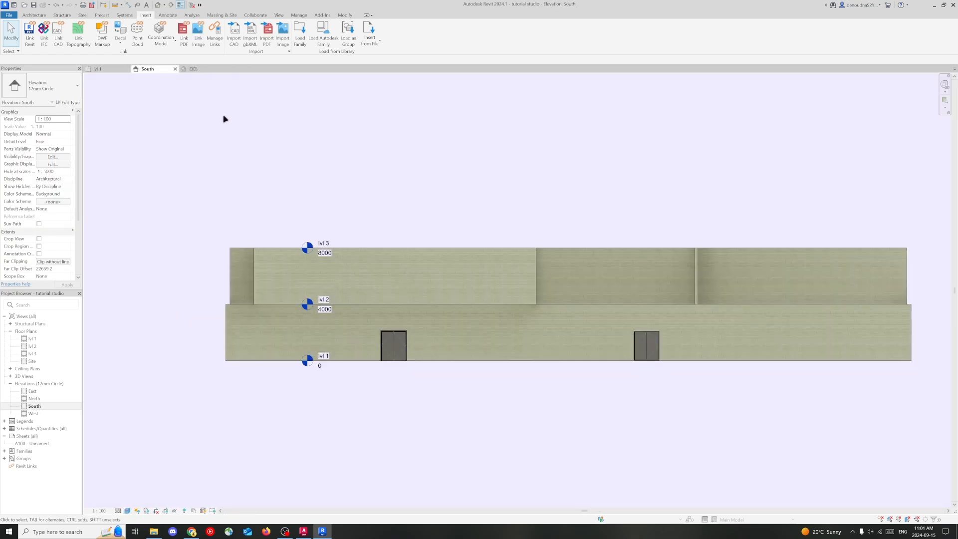
click(195, 68)
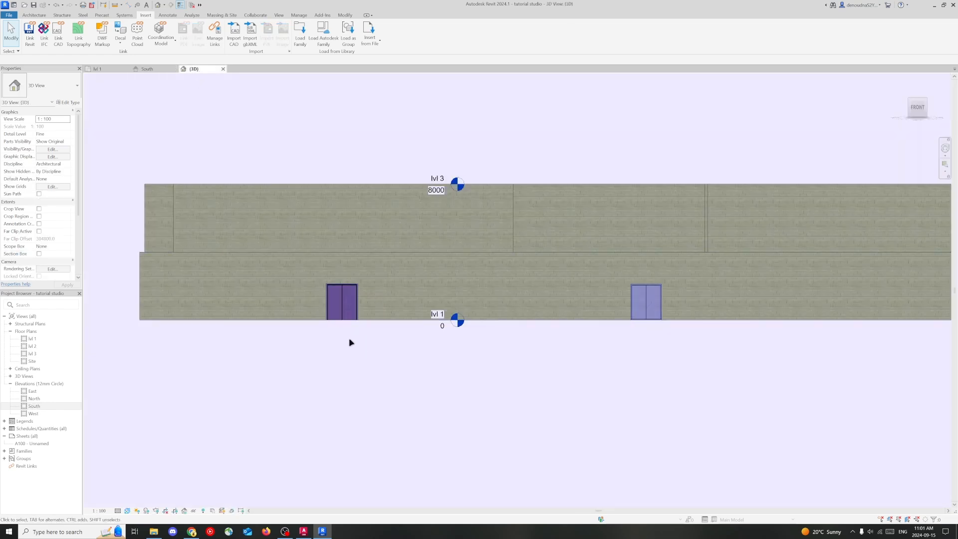
Step: Change the western entrance door to the Doors_ExtDbl_1 1510x2110mm type
scroll(345, 306, up, 2)
scroll(369, 364, down, 1)
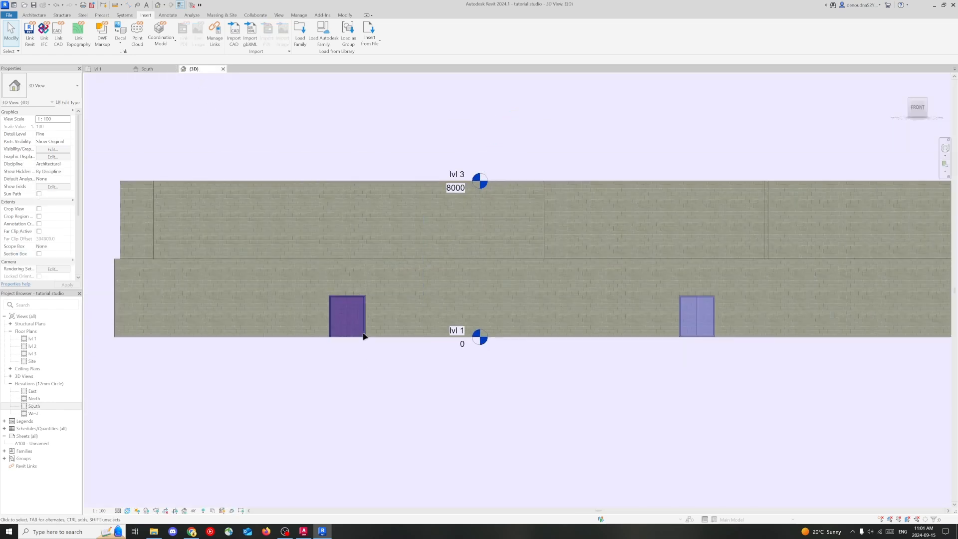
click(348, 300)
click(50, 83)
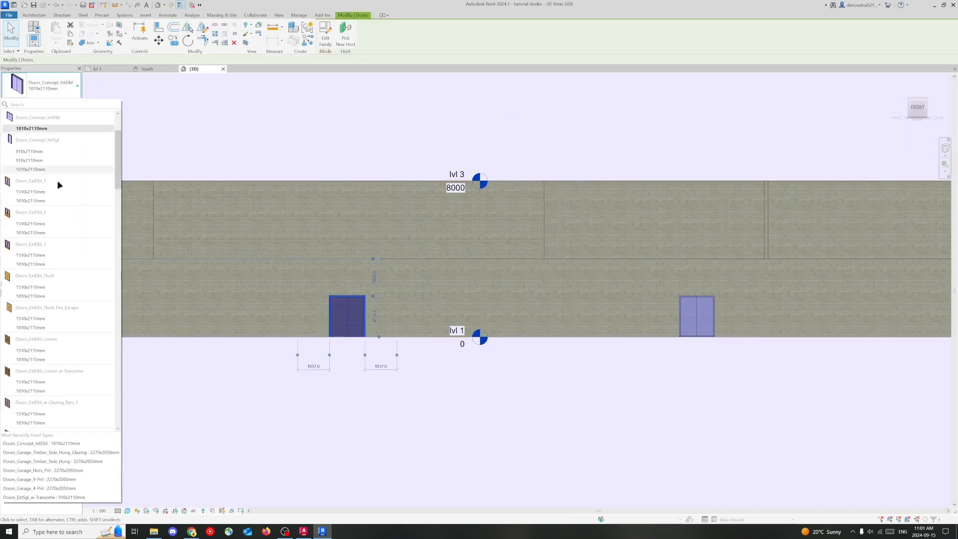
click(47, 193)
key(Escape)
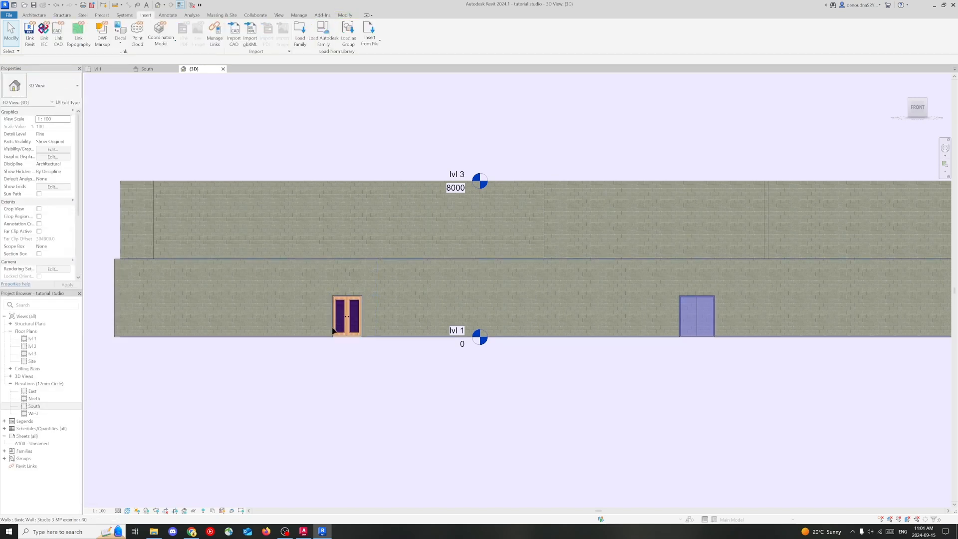
Step: Change the western entrance door back to the Doors_Concept_IntDbl 1810x2110mm type
click(334, 329)
click(63, 92)
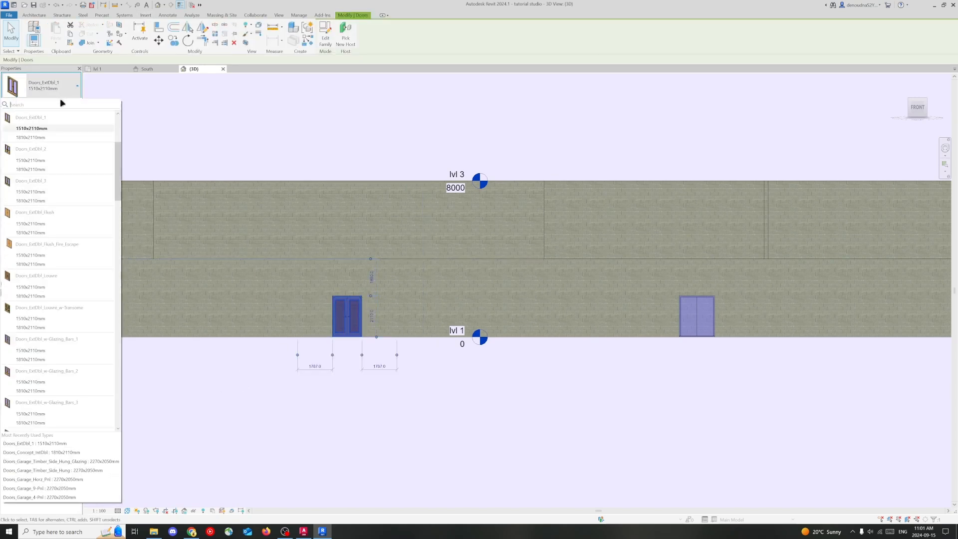
scroll(55, 140, up, 3)
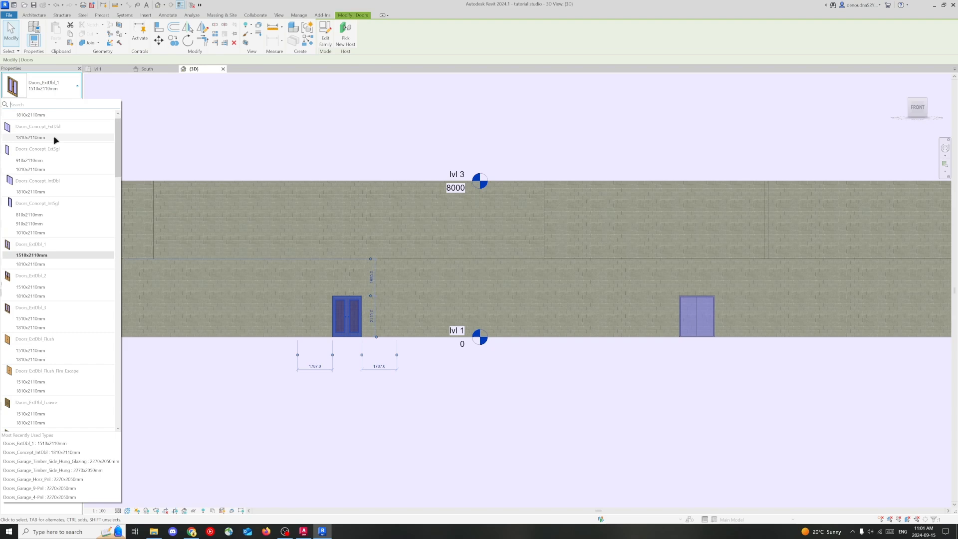
click(46, 192)
click(300, 130)
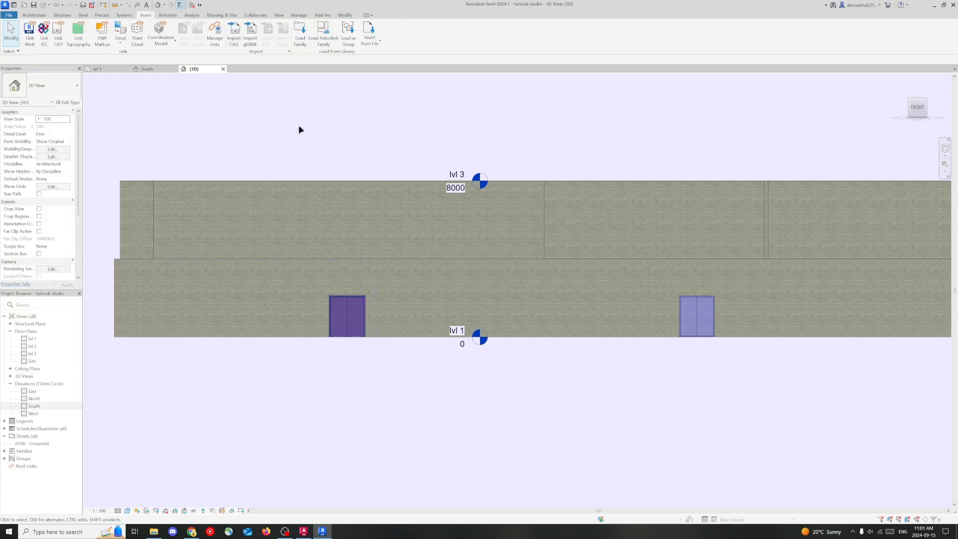
Step: Examine both south-wall entrance doors in the 3D model from angles above the front, and return to the lvl 1 floor plan
drag(916, 107, 940, 130)
scroll(724, 268, down, 2)
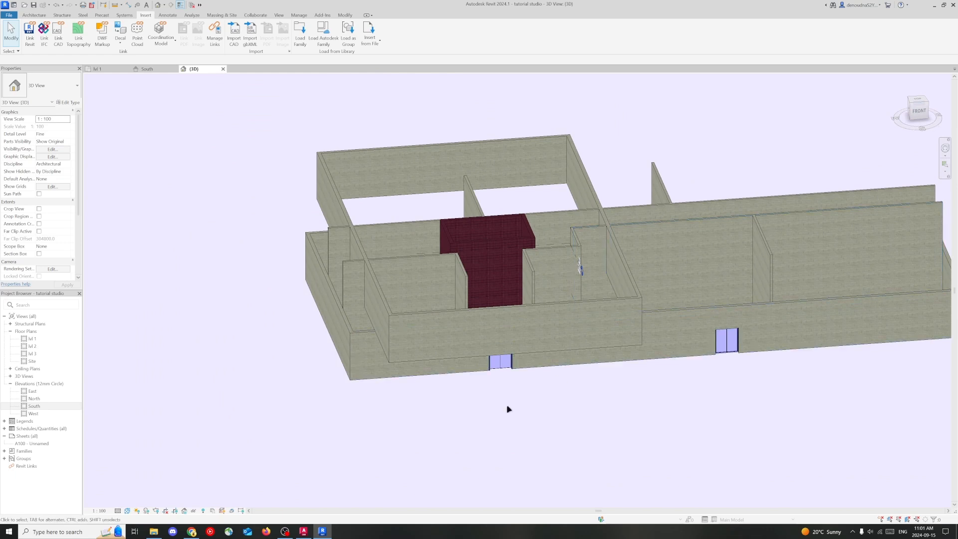
scroll(499, 372, up, 2)
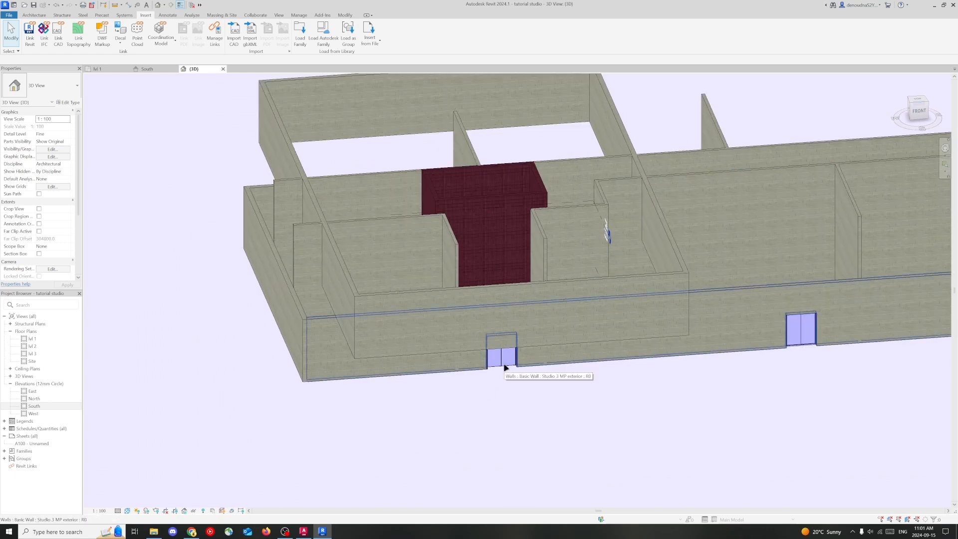
click(499, 363)
click(510, 400)
click(505, 368)
click(511, 412)
mouse_move(921, 113)
mouse_down()
mouse_move(926, 121)
mouse_move(913, 122)
mouse_up()
scroll(605, 186, down, 5)
scroll(688, 254, up, 2)
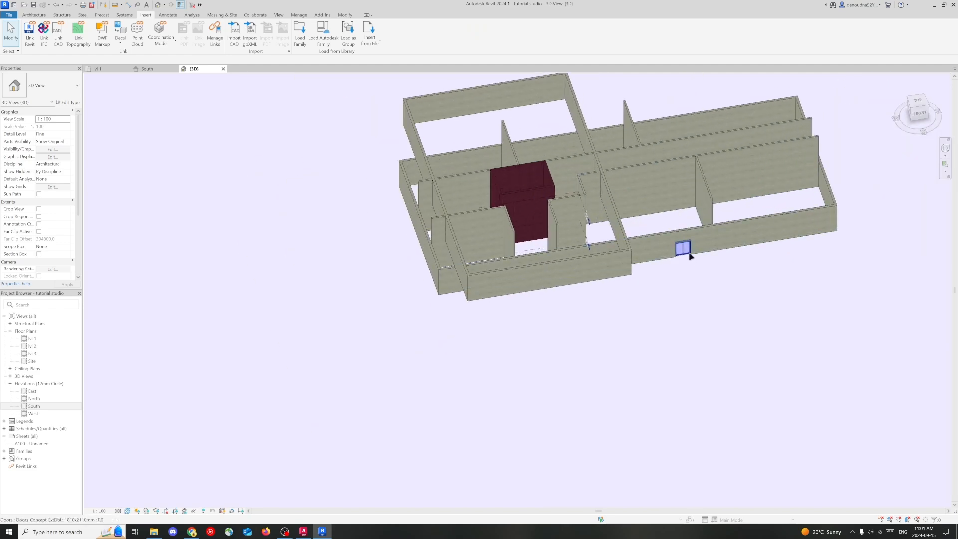
click(97, 69)
scroll(408, 233, up, 3)
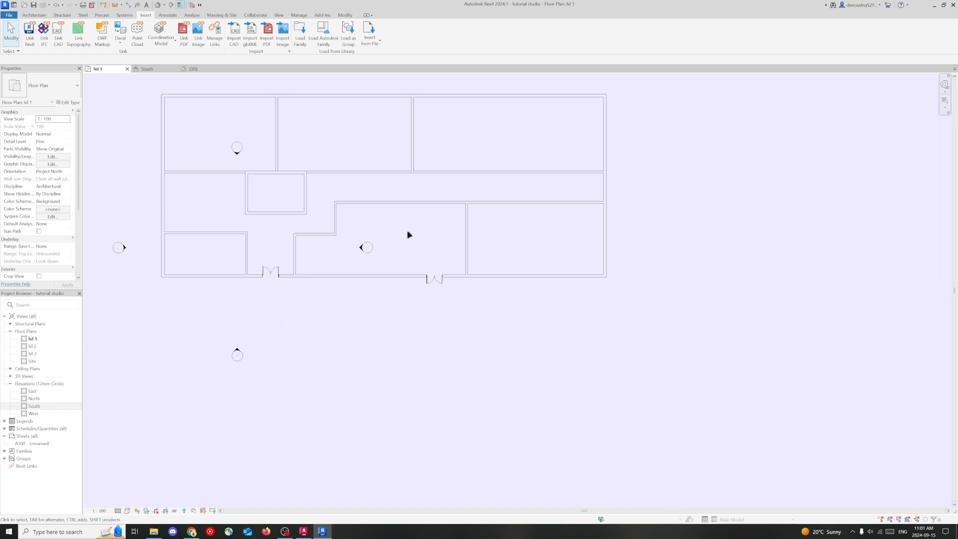
Step: Try flipping the western entrance door's hand and facing, ending with both leaves swinging into the building
click(262, 271)
scroll(279, 268, up, 5)
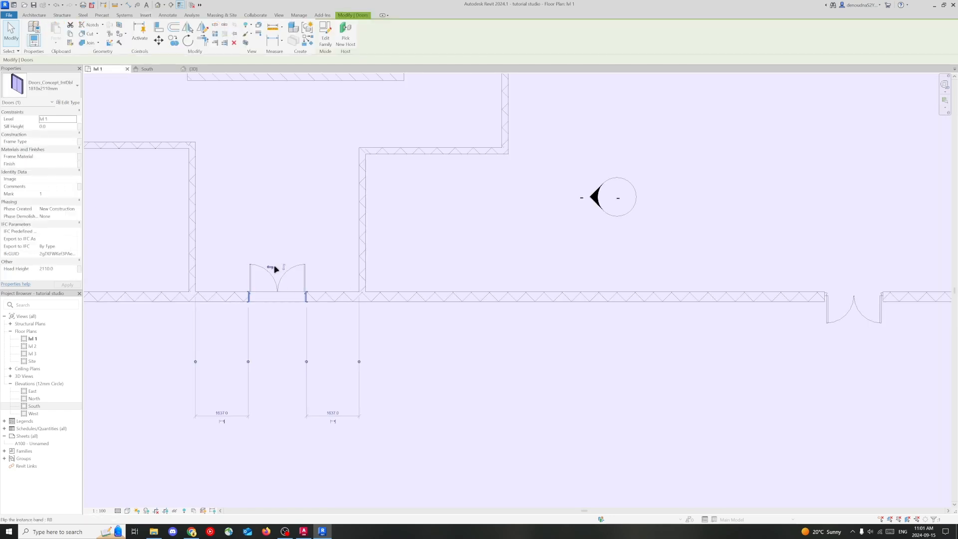
click(276, 250)
click(276, 279)
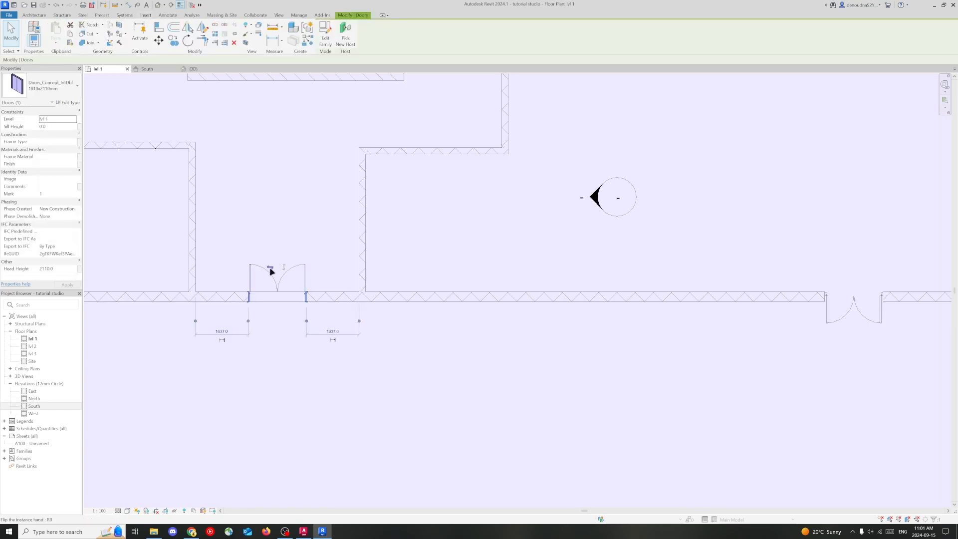
click(270, 268)
click(283, 267)
click(271, 267)
click(270, 267)
click(272, 327)
key(space)
key(space)
key(space)
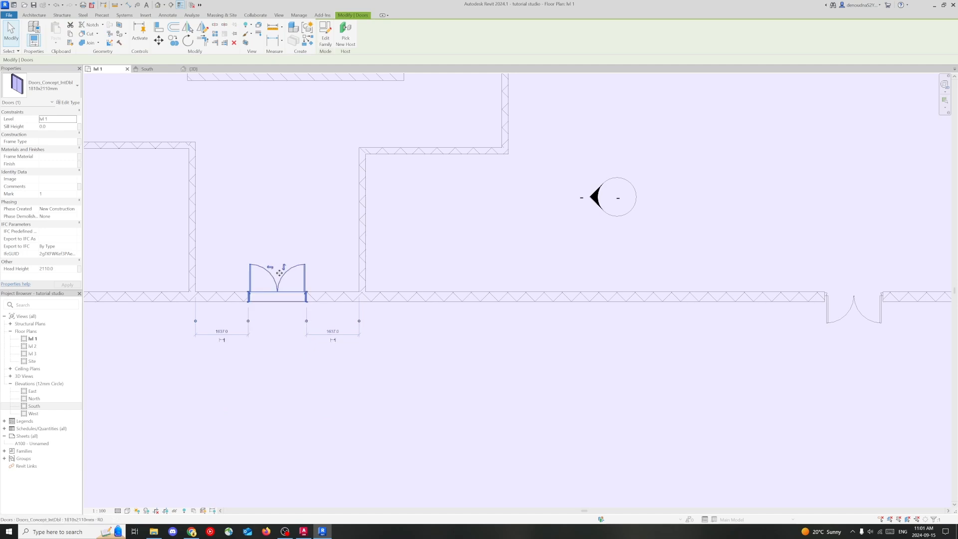
key(space)
key(space)
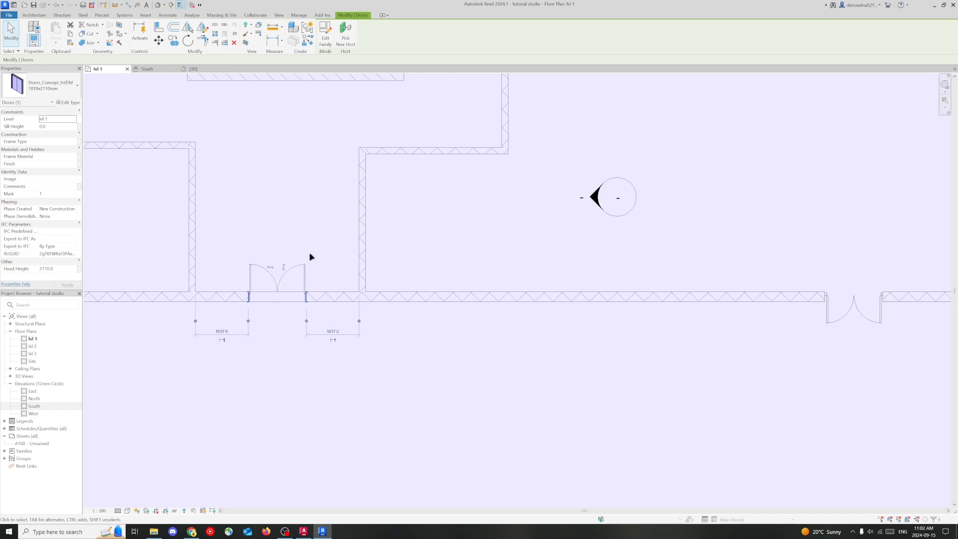
key(space)
click(271, 328)
Step: Change the western entrance door to the Doors_Concept_IntSgl 810x2110mm type
scroll(331, 258, down, 2)
click(46, 89)
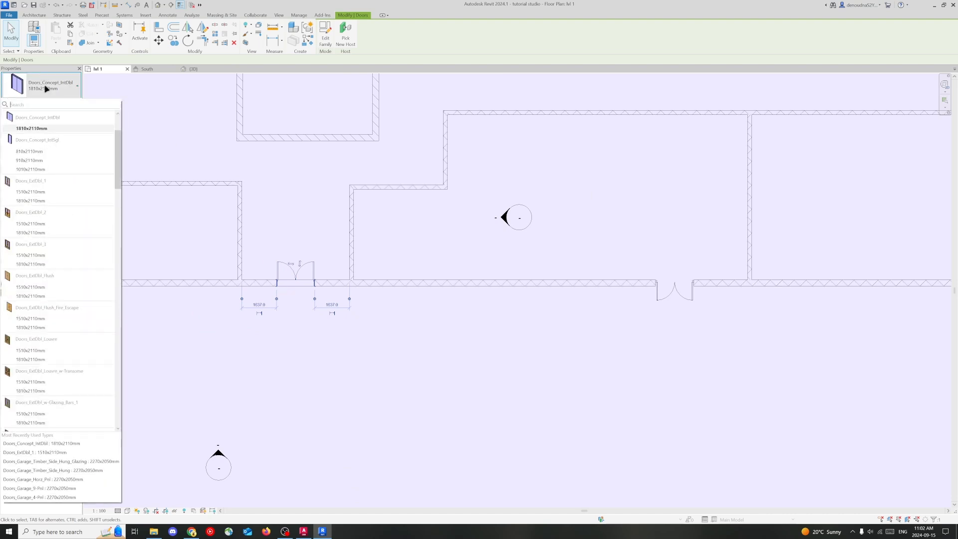
click(49, 152)
scroll(295, 262, up, 2)
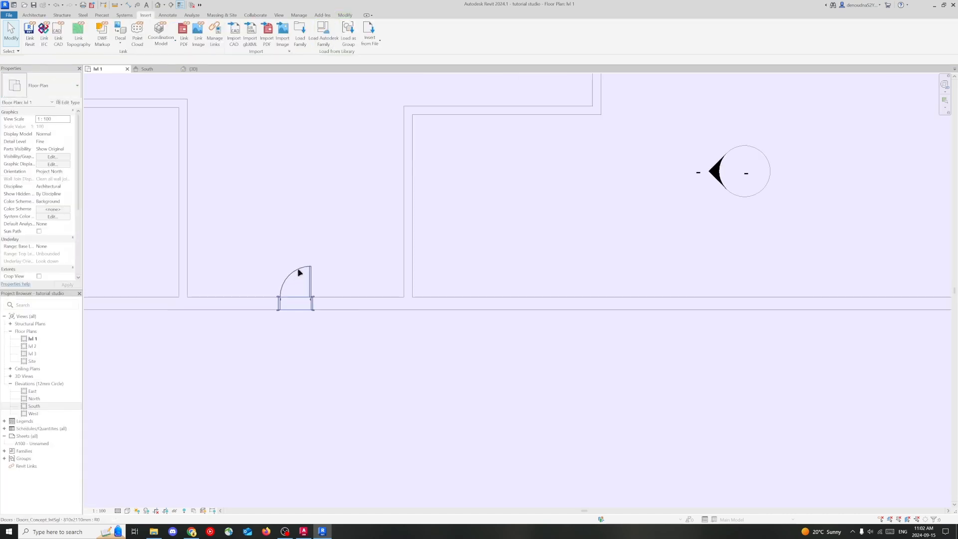
Step: Cycle the single-leaf western entrance door through its inward and outward swing orientations
click(290, 270)
key(space)
key(space)
key(space)
key(space)
key(space)
key(space)
key(space)
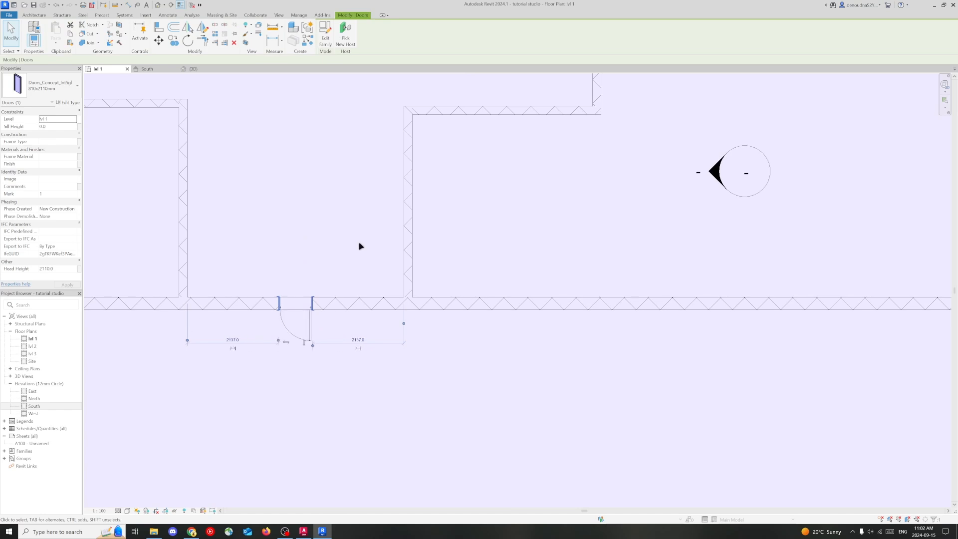
Step: Change the western entrance door to the Doors_Concept_ExtDbl 1810x2110mm type
click(57, 92)
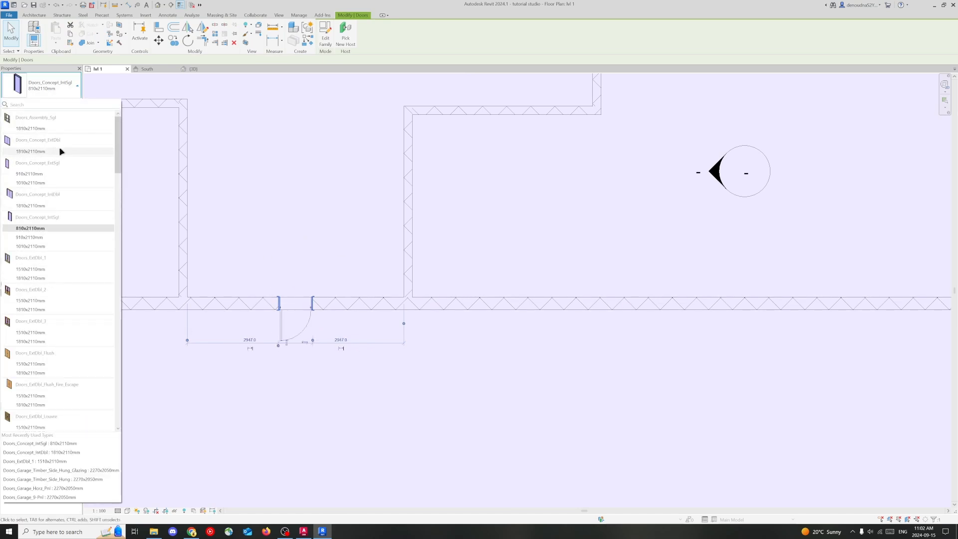
click(61, 151)
click(308, 194)
scroll(307, 195, down, 3)
scroll(309, 177, down, 5)
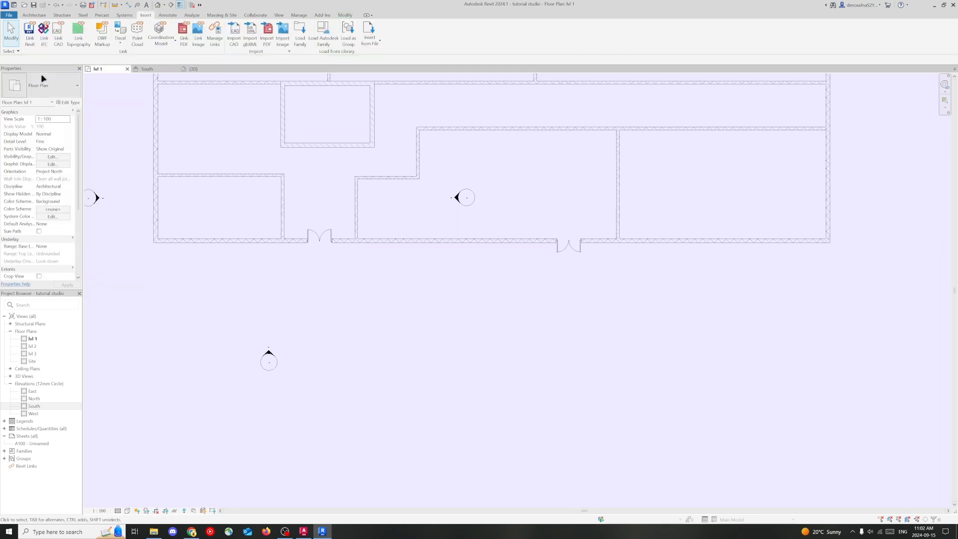
Step: Place a Doors_Garage_Timber_Side_Hung 2270x2200mm door in the east wall of the southwest room
click(38, 15)
click(52, 29)
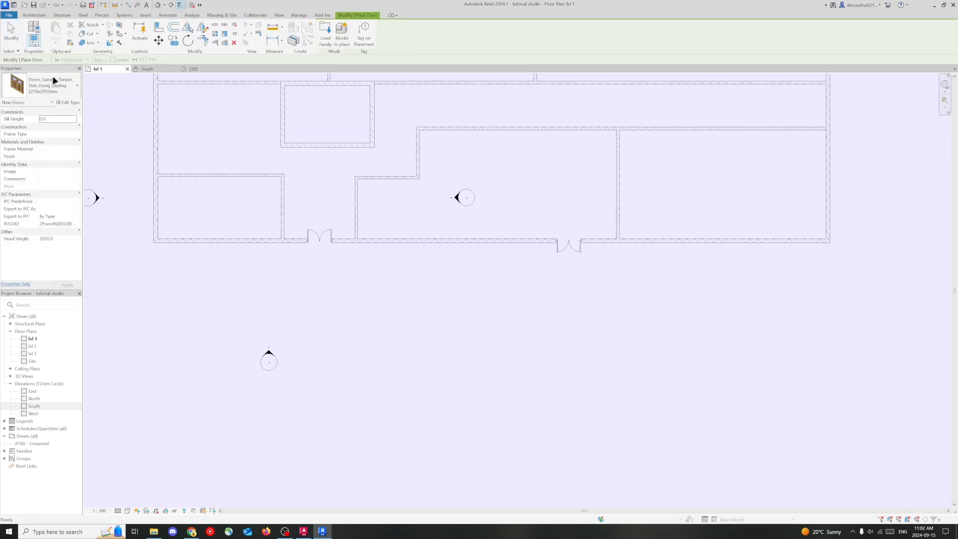
click(53, 85)
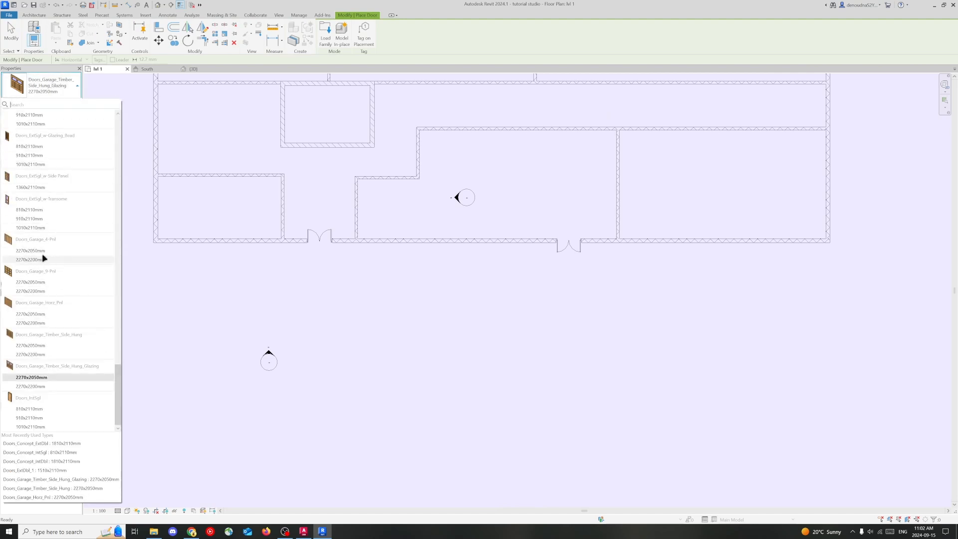
click(52, 354)
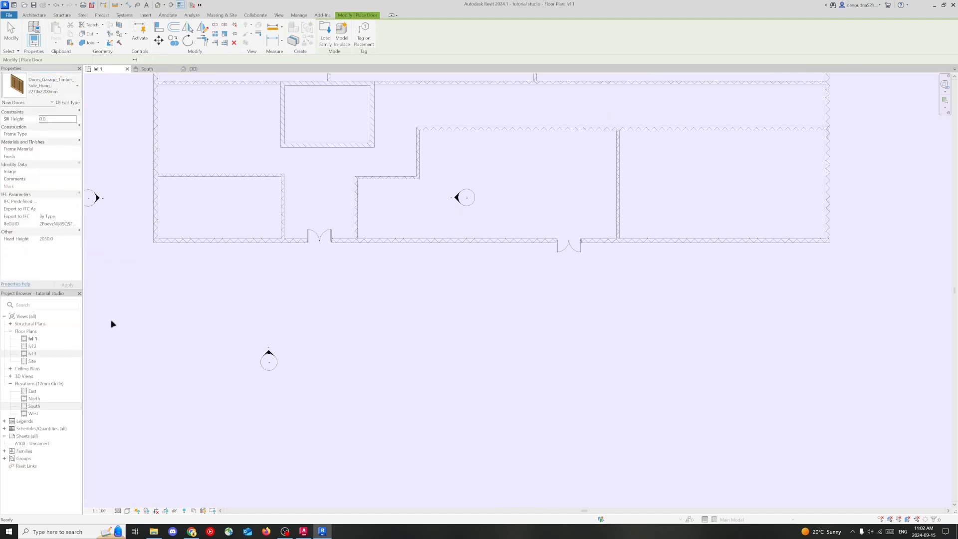
click(289, 206)
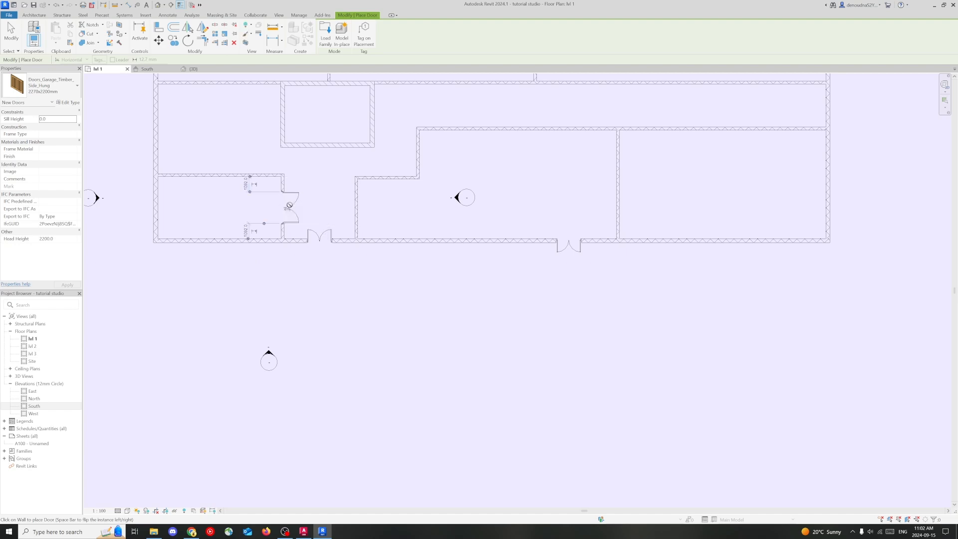
Step: Change the southwest room's new door to the Doors_Garage_Horz_Pnl 2270x2200mm type
click(11, 31)
click(56, 88)
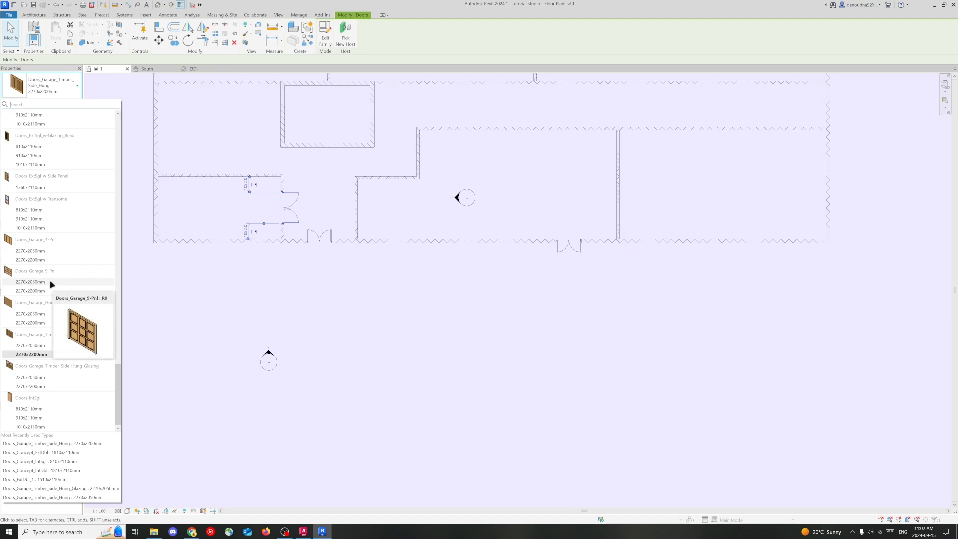
click(55, 322)
click(301, 205)
scroll(302, 205, up, 3)
click(259, 198)
scroll(293, 193, down, 3)
click(299, 199)
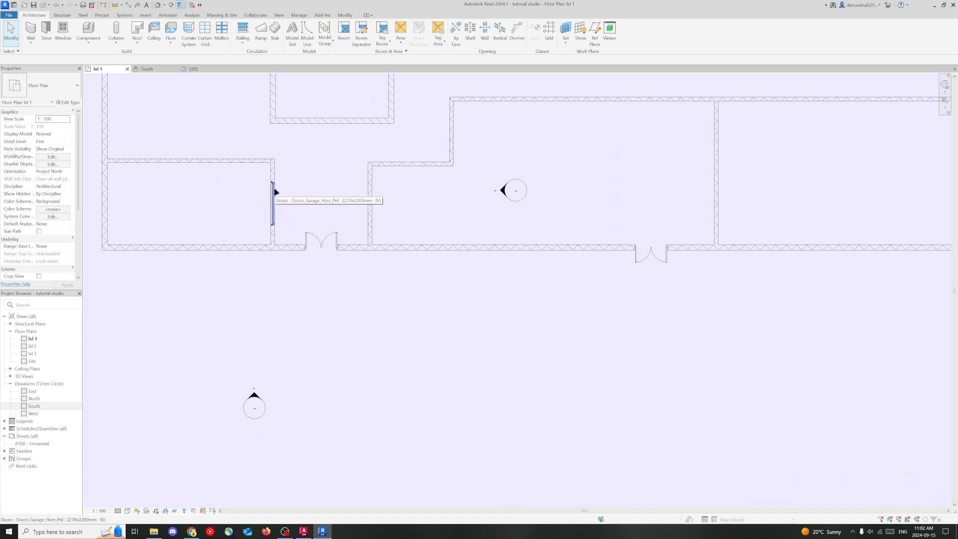
Step: Move the garage panel door slightly south along the southwest room's east wall
middle_drag(254, 194, 316, 196)
click(320, 199)
click(279, 202)
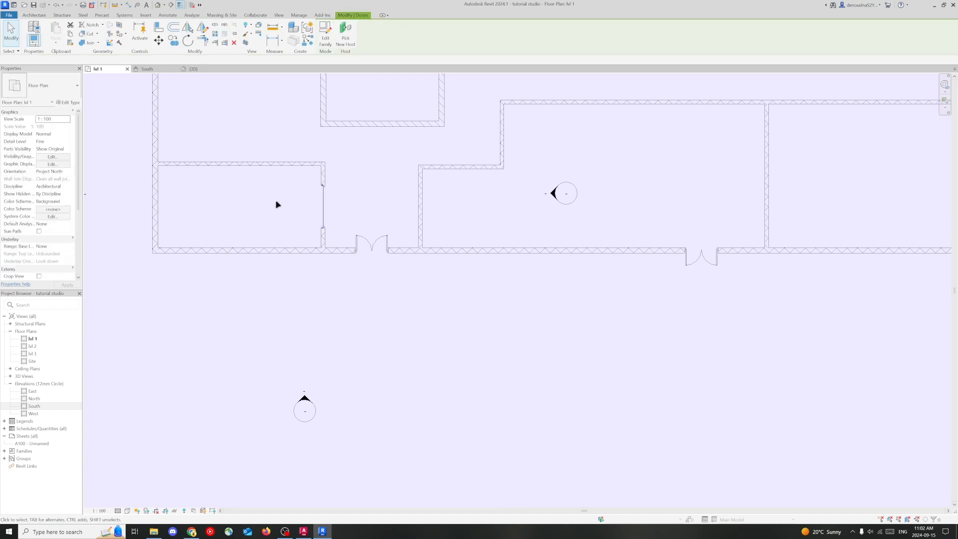
click(323, 206)
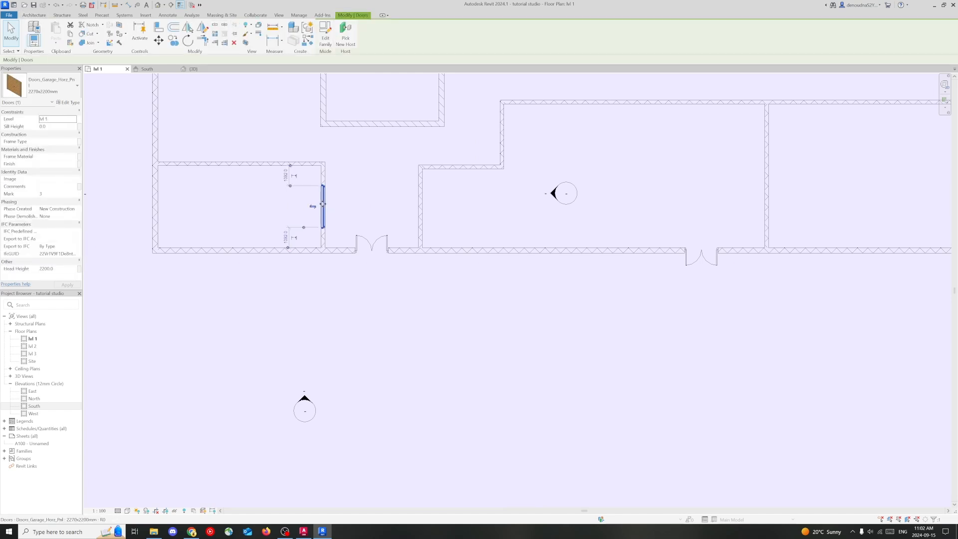
click(354, 202)
click(276, 165)
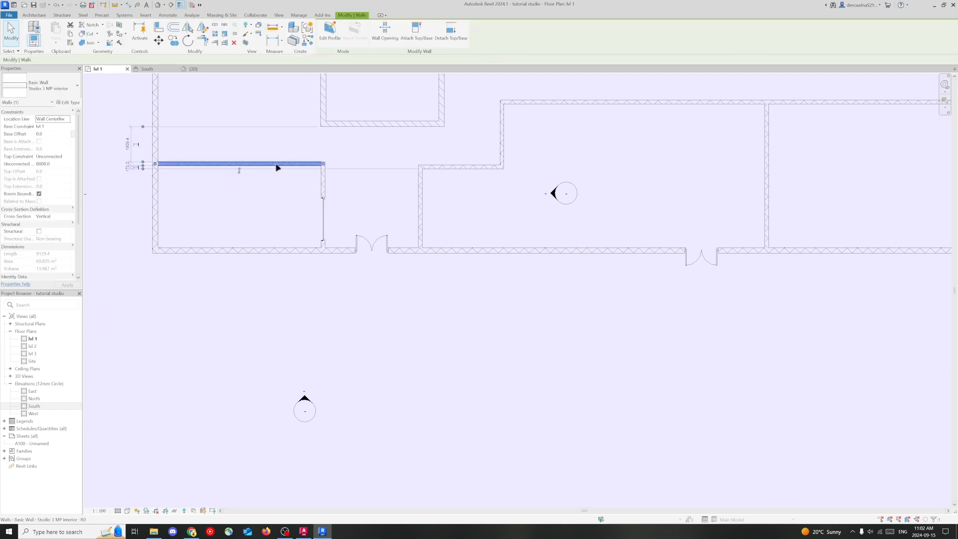
click(339, 146)
scroll(338, 146, down, 1)
middle_drag(373, 126, 366, 196)
drag(422, 207, 286, 165)
key(Escape)
click(367, 198)
key(Escape)
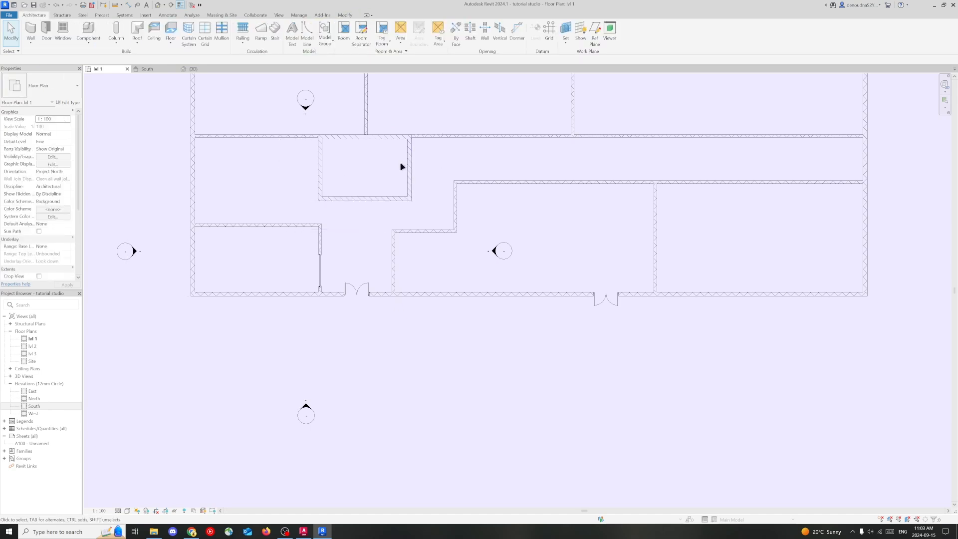
Step: Place a tagged room in the southwest space and name it Cafe
click(343, 39)
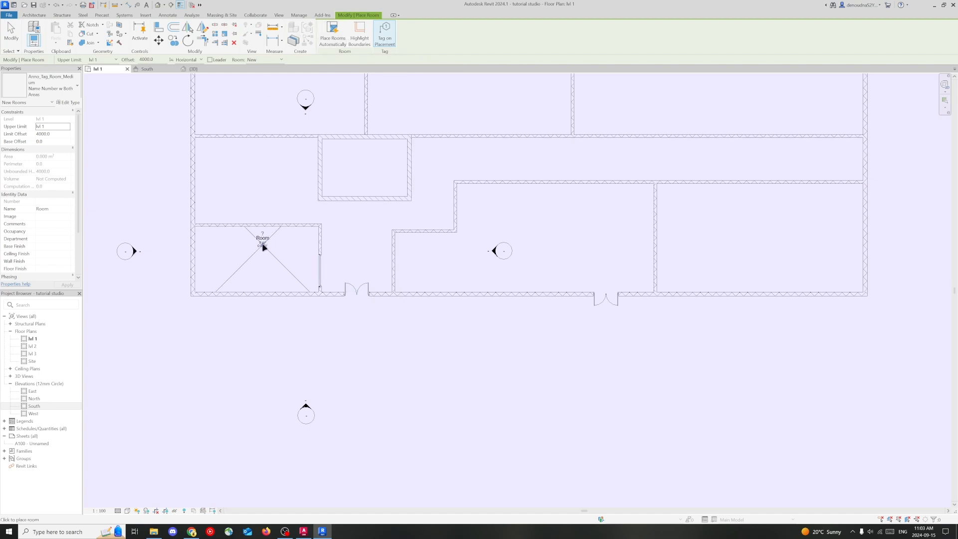
click(256, 266)
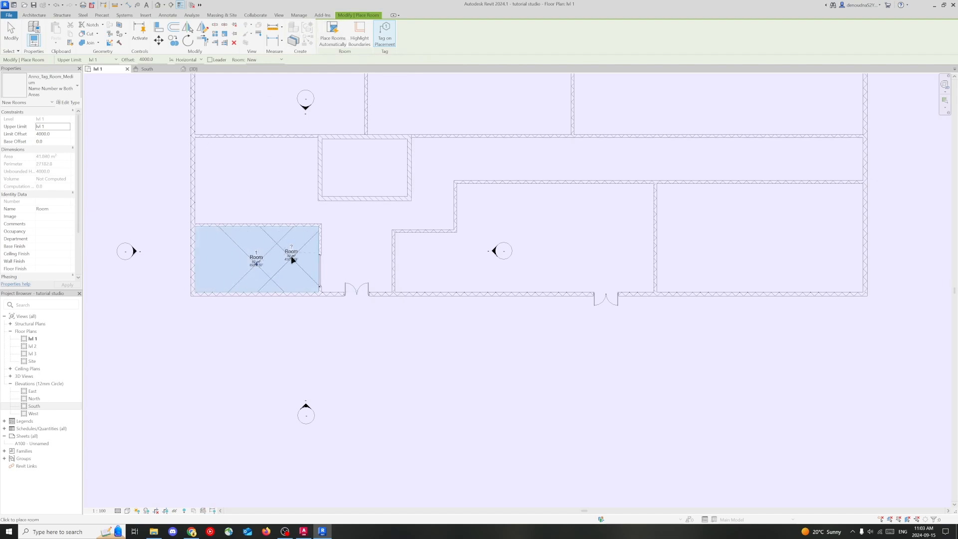
key(Escape)
key(Escape)
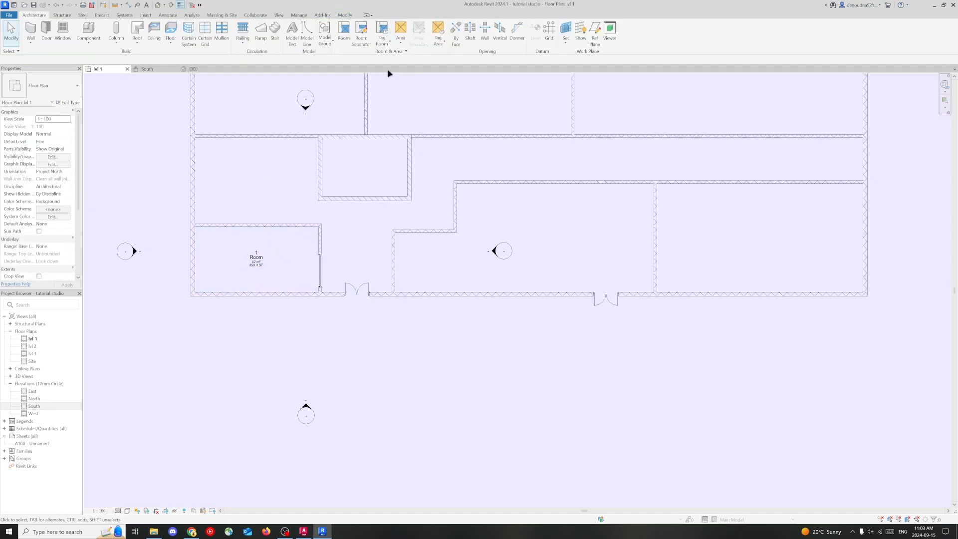
click(259, 259)
click(263, 260)
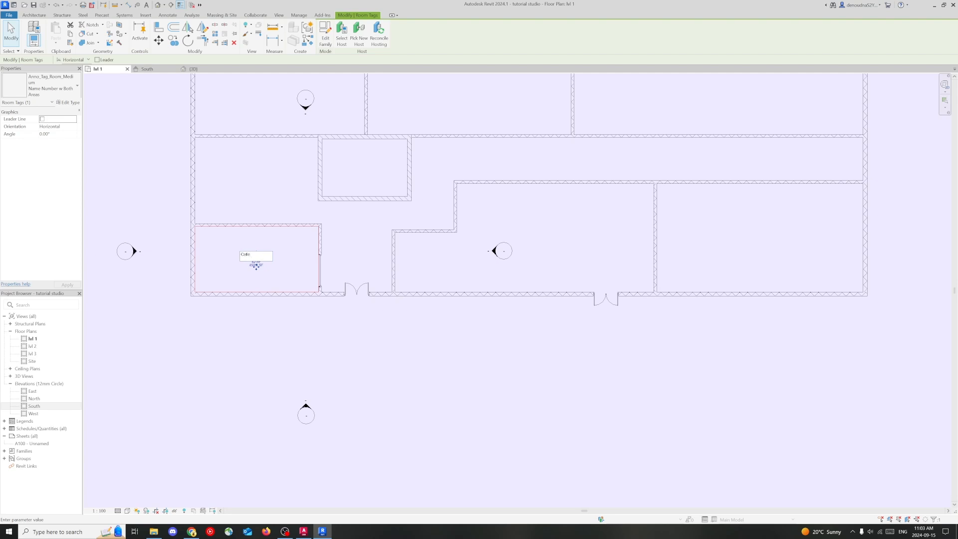
click(301, 252)
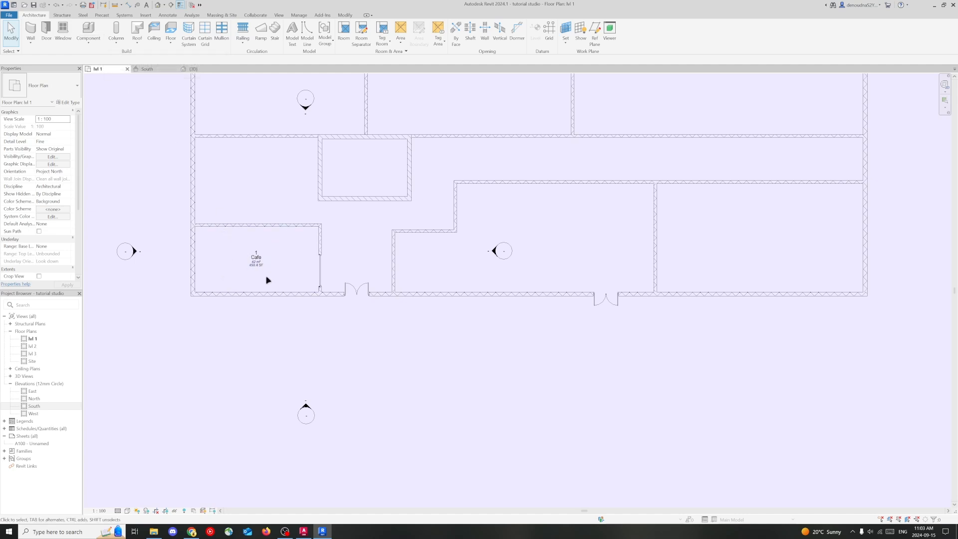
Step: Nudge the Cafe's north wall four steps south and four steps back north
click(281, 225)
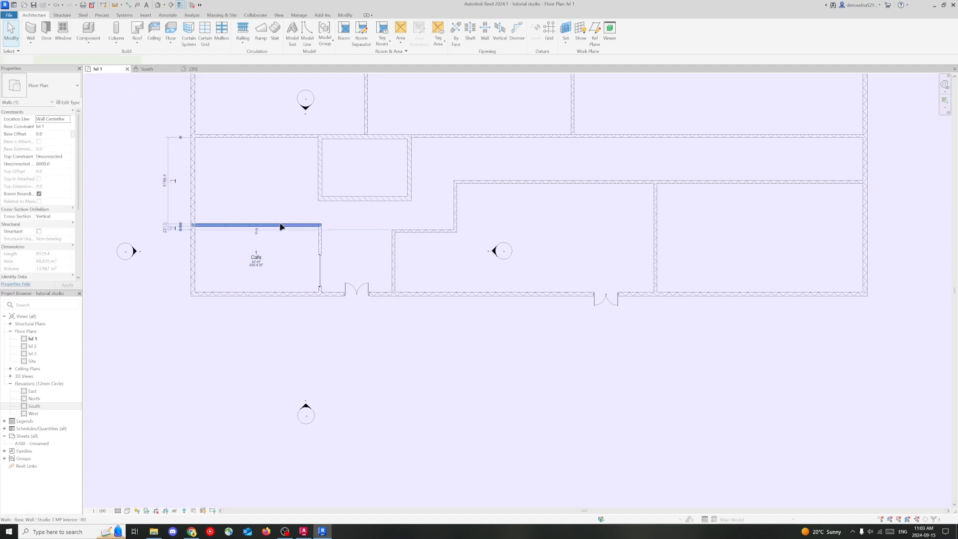
key(Down)
key(Down)
key(Down)
key(Down)
key(Up)
key(Up)
key(Up)
key(Up)
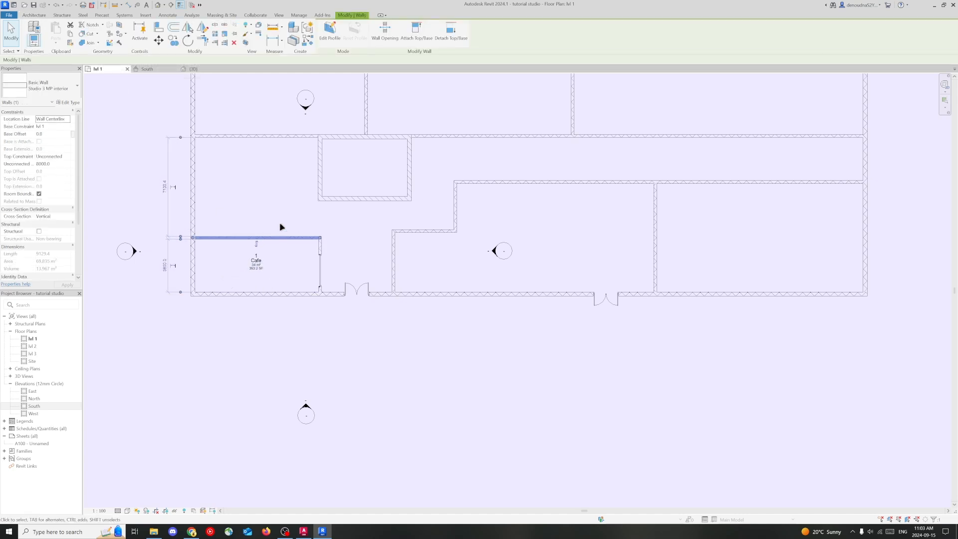
Step: Nudge the Cafe's east wall three steps east to widen the room
click(368, 216)
click(323, 238)
key(Right)
key(Right)
key(Right)
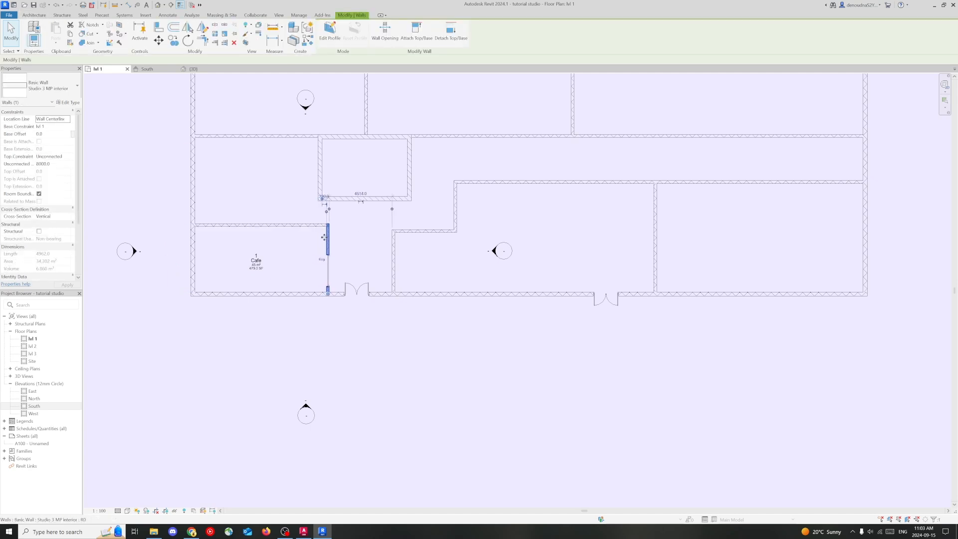
click(286, 213)
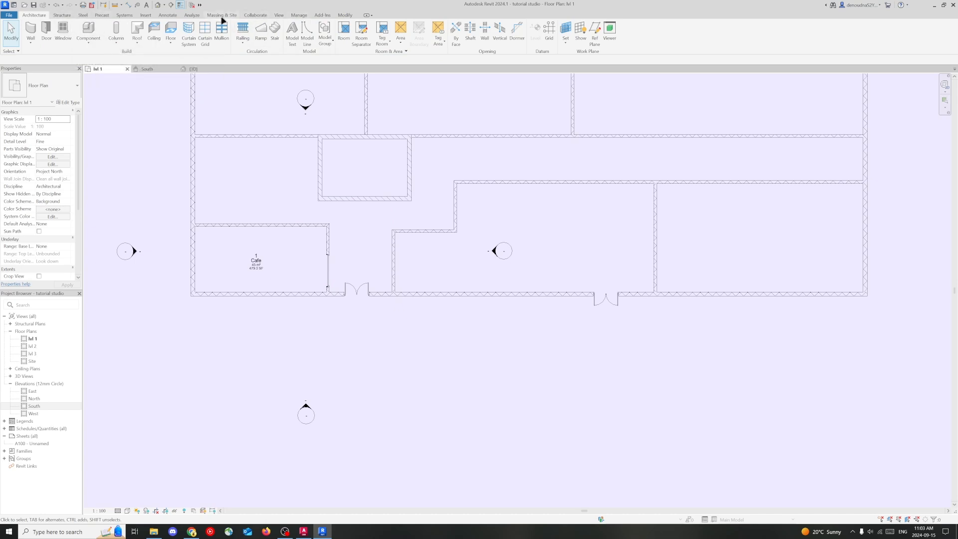
Step: Start placing a component and look through the loaded component types
click(88, 43)
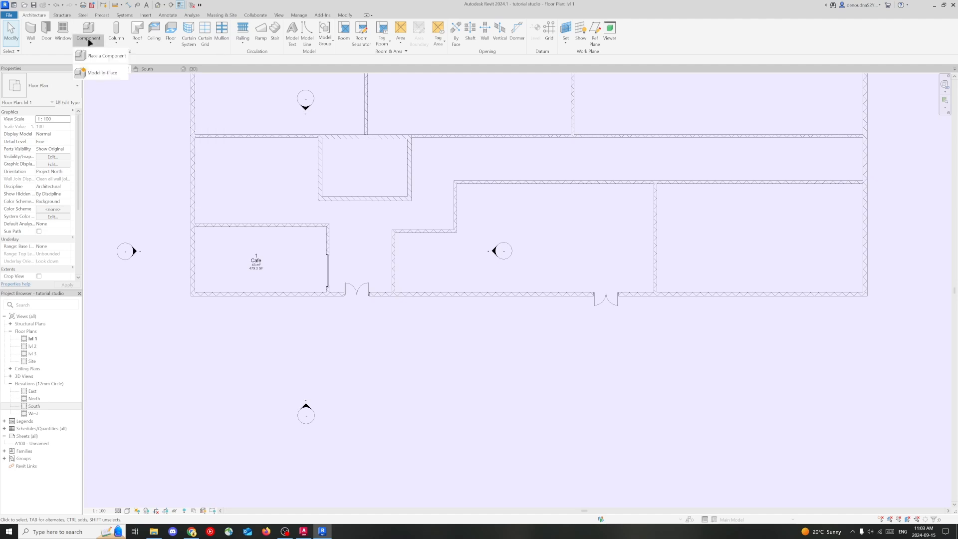
click(104, 56)
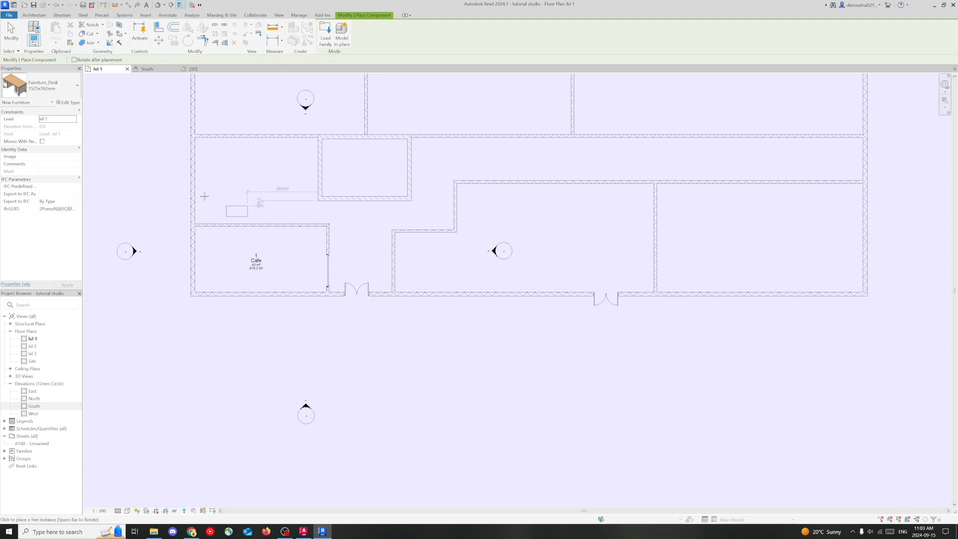
click(67, 91)
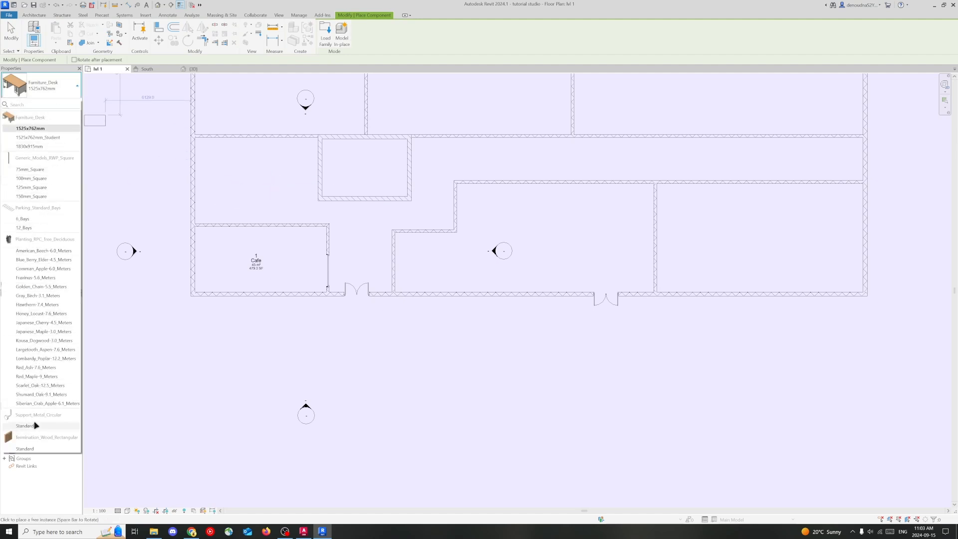
click(55, 84)
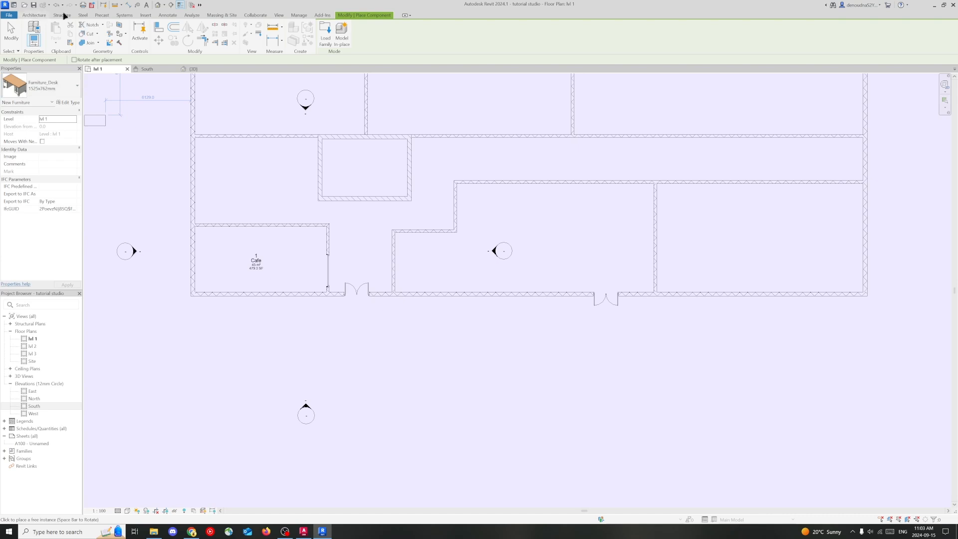
Step: Search the Autodesk family library for chair families, followed by table families
click(145, 16)
click(323, 31)
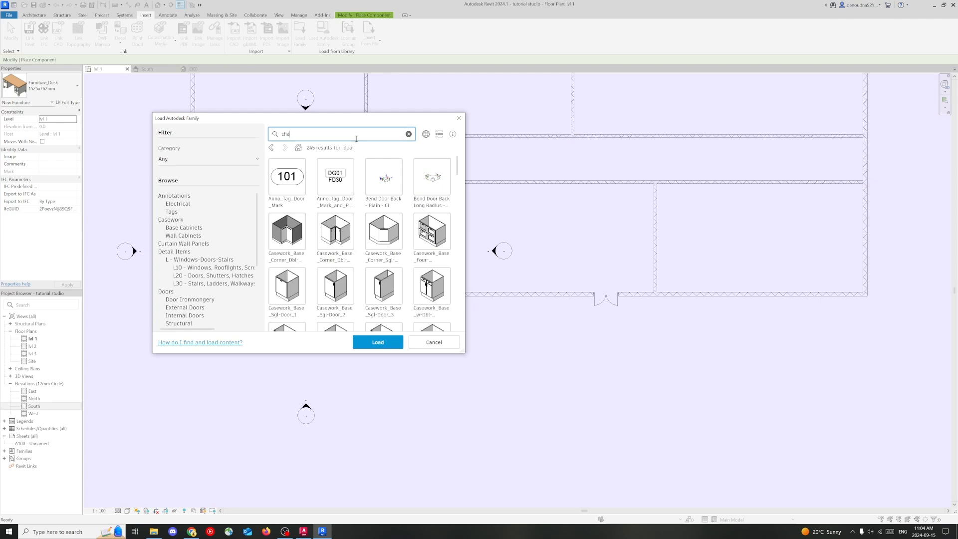
text(chair)
key(Return)
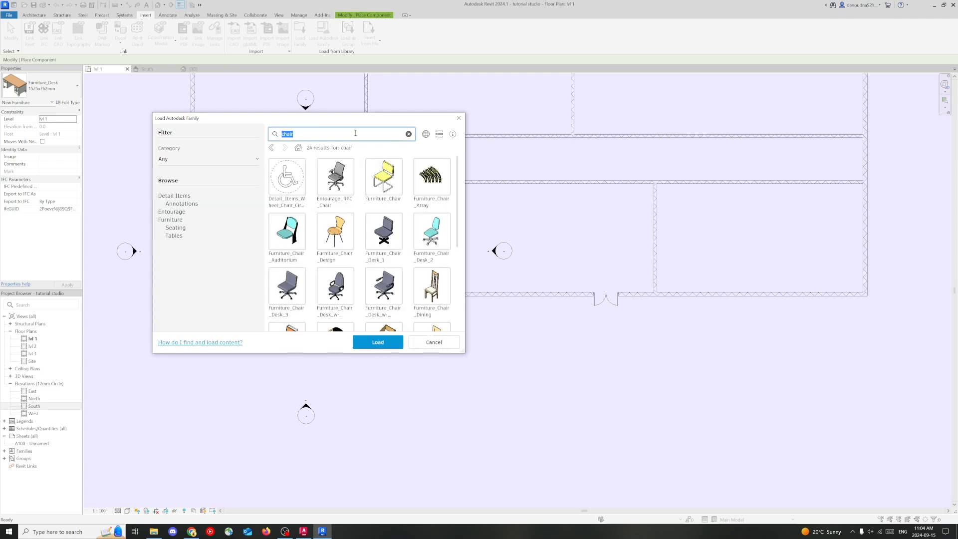
text(table)
key(Return)
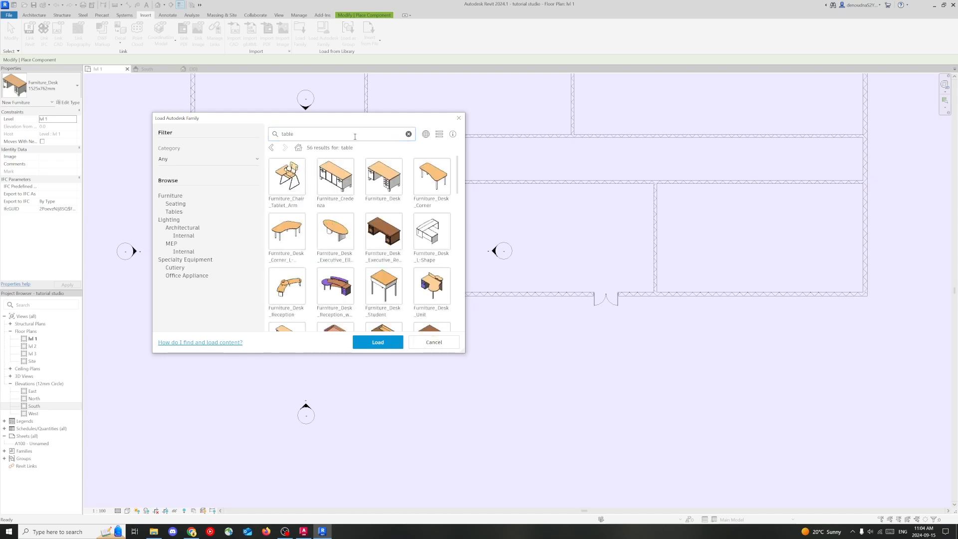
Step: Load the Furniture_Table_Board and Furniture_Table_Cafe families from the table search results
scroll(384, 210, down, 2)
scroll(386, 209, down, 2)
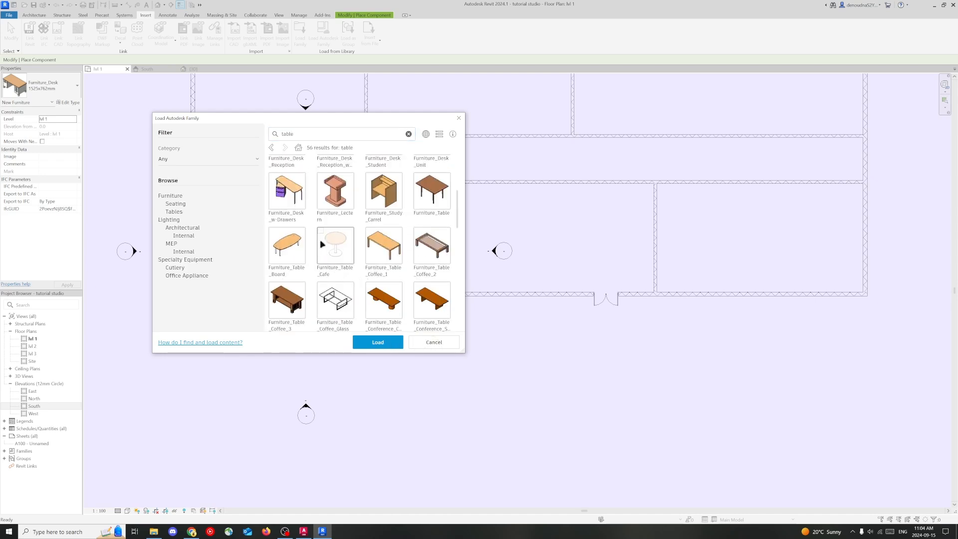
click(273, 234)
click(394, 344)
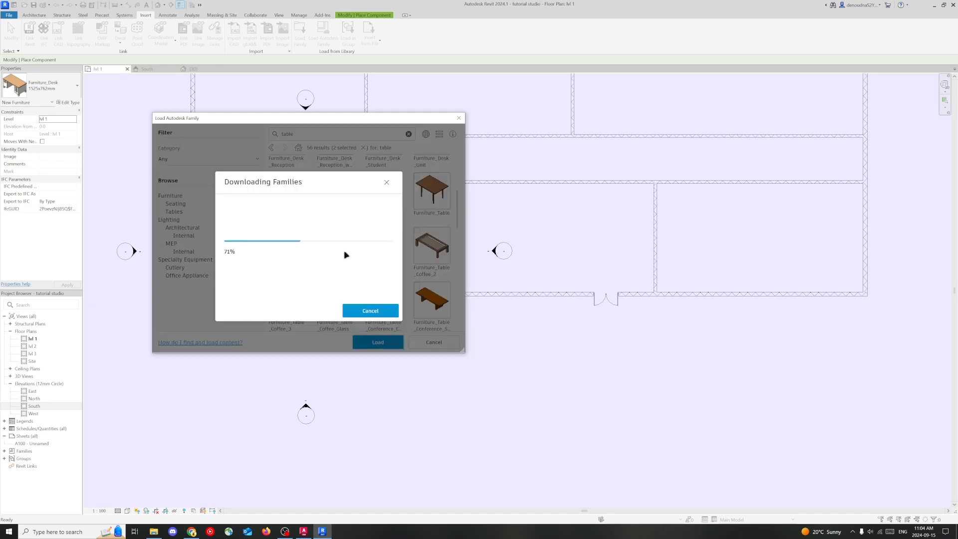
Step: Place two Furniture_Table_Cafe tables side by side in the southern half of the Cafe room
click(64, 95)
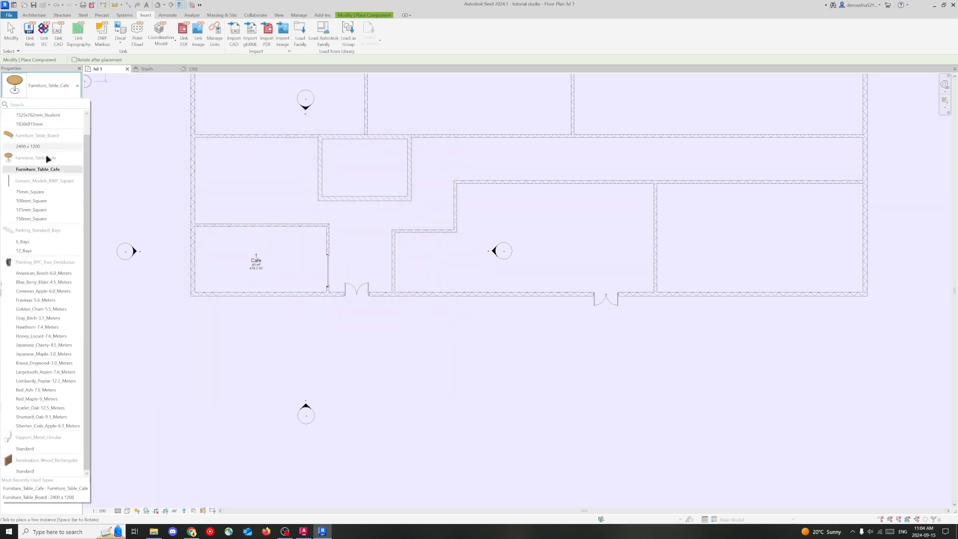
click(219, 284)
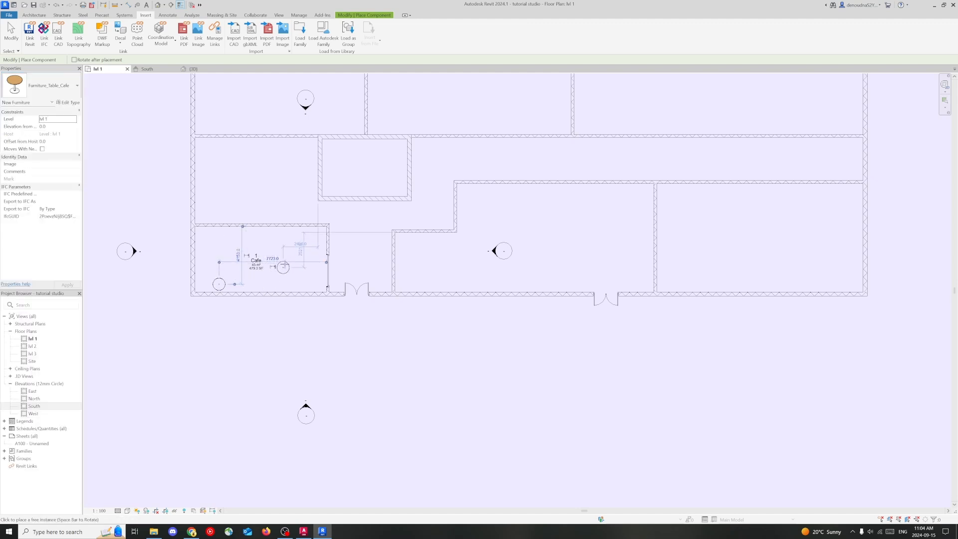
click(289, 280)
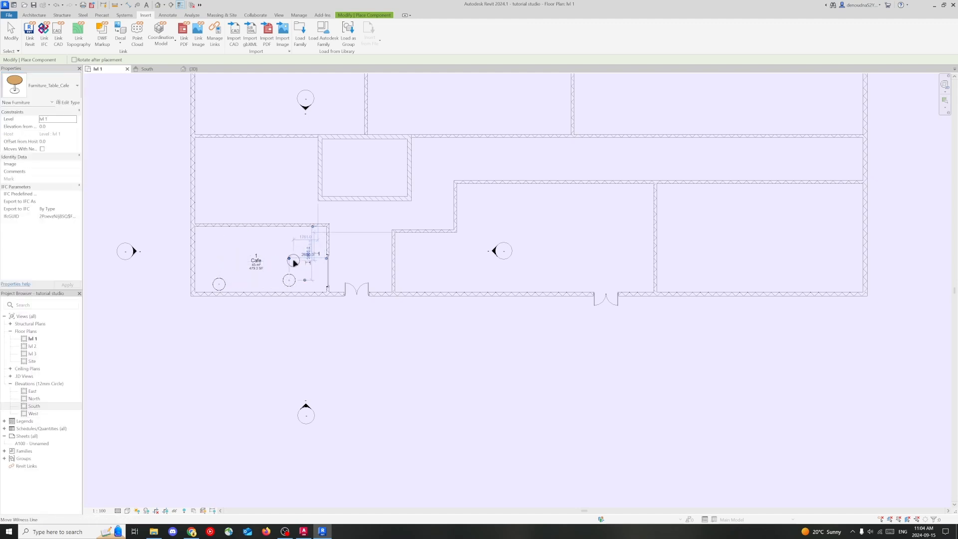
key(Escape)
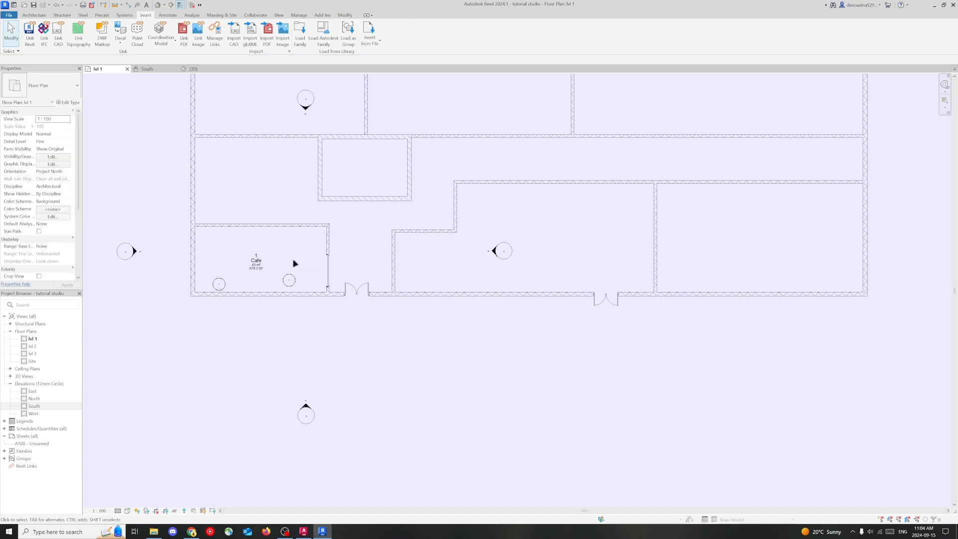
click(219, 283)
click(212, 251)
click(218, 282)
click(224, 254)
click(230, 137)
click(233, 187)
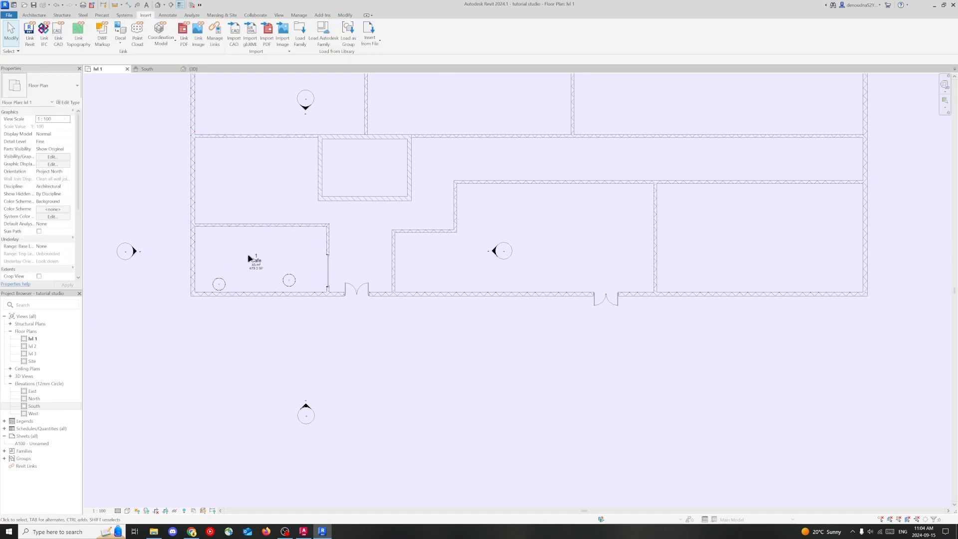
click(222, 281)
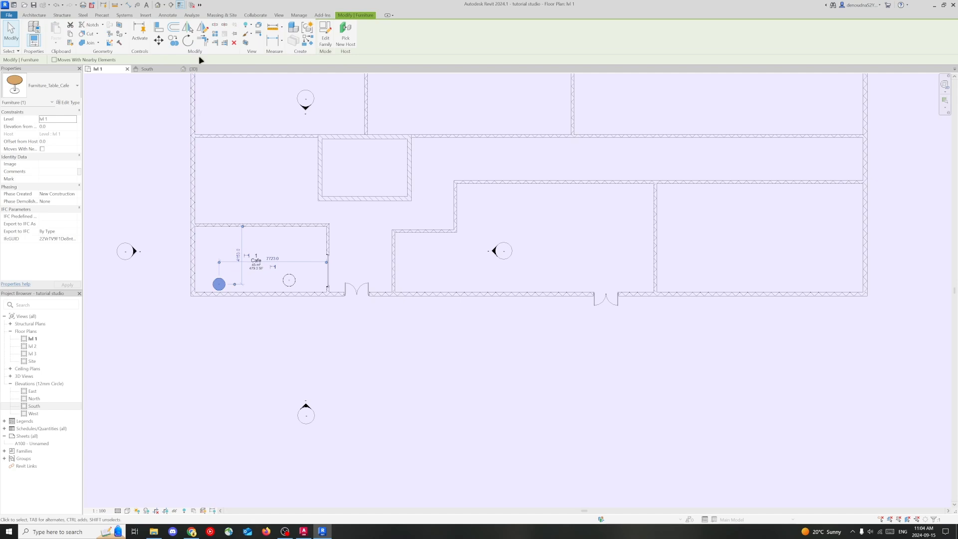
click(175, 40)
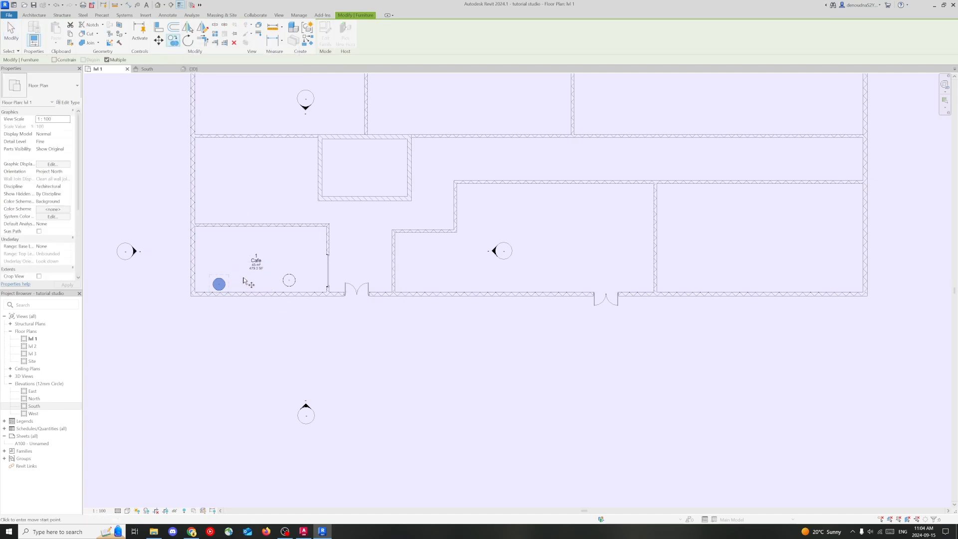
click(220, 283)
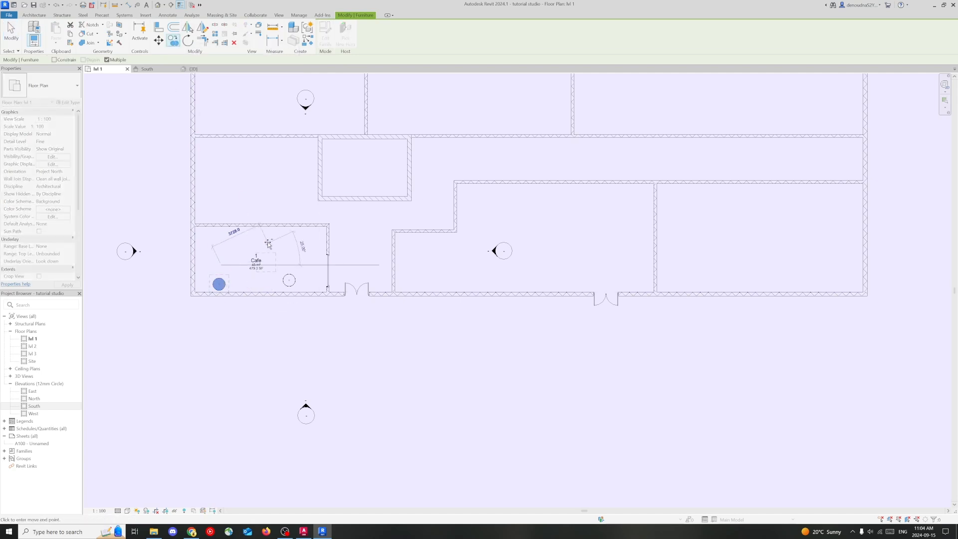
key(Escape)
key(Escape)
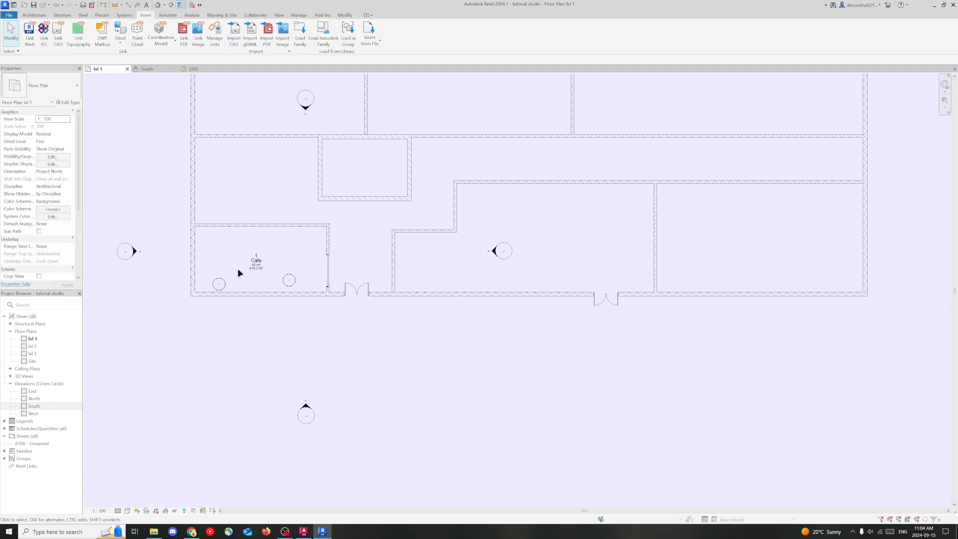
Step: Move both round cafe tables slightly north, away from the south wall, and align them with each other
click(219, 283)
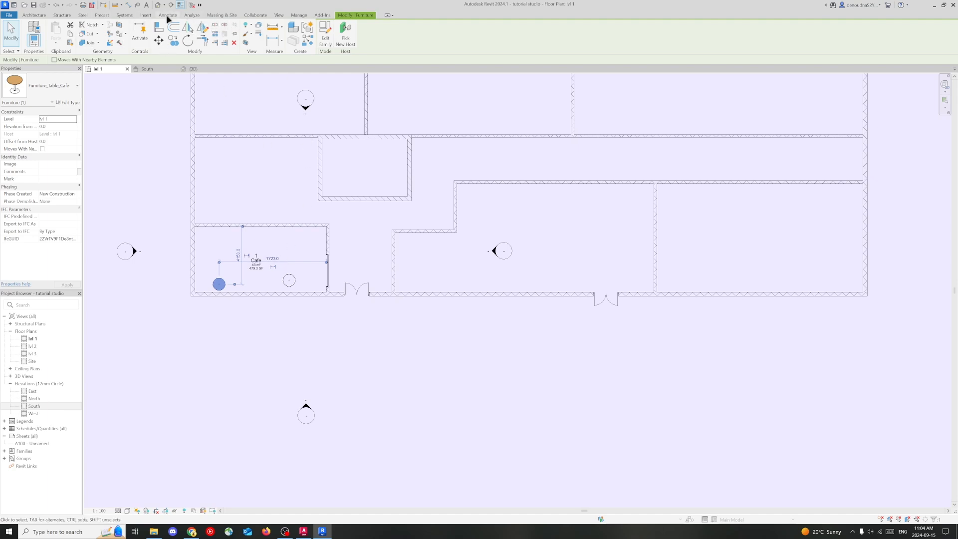
click(284, 249)
key(Escape)
click(221, 283)
drag(222, 281, 225, 271)
click(291, 276)
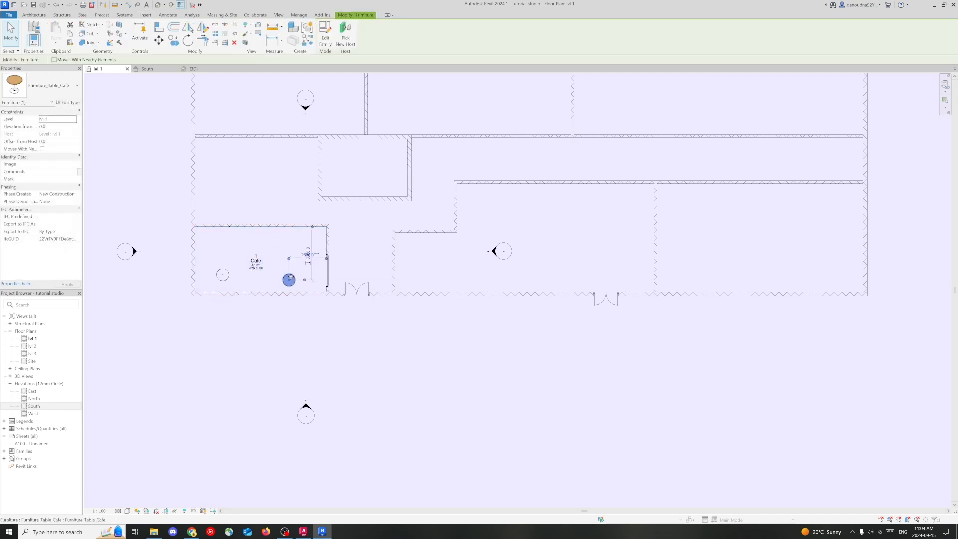
drag(291, 276, 286, 270)
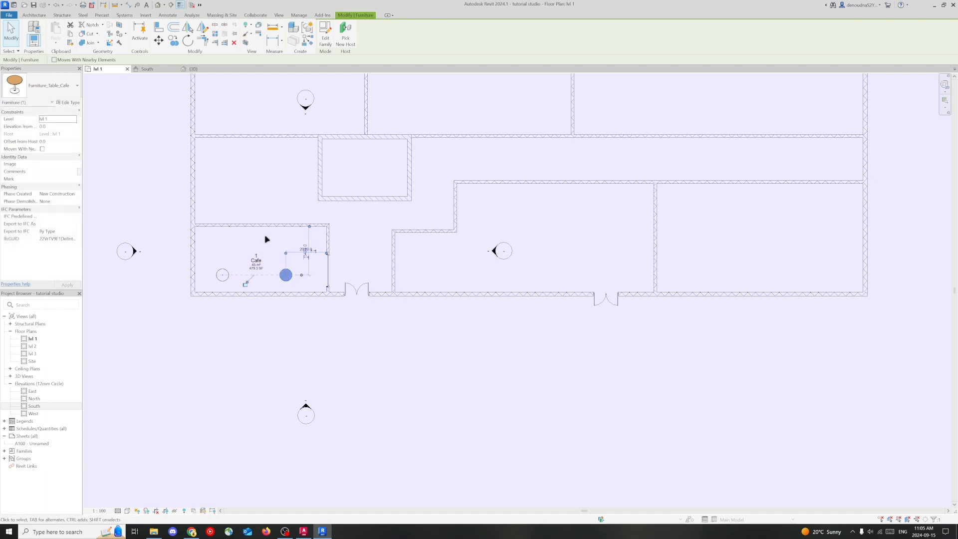
click(292, 205)
click(286, 273)
click(259, 202)
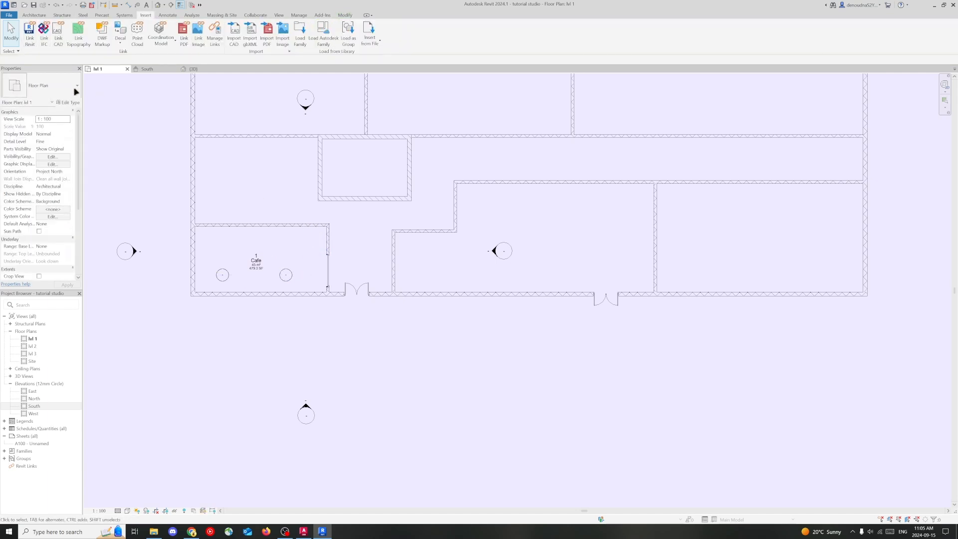
Step: Change the west cafe table to Furniture_Table_Board 2400 x 1200 and move it north into the Cafe's northwest corner
click(223, 272)
click(50, 85)
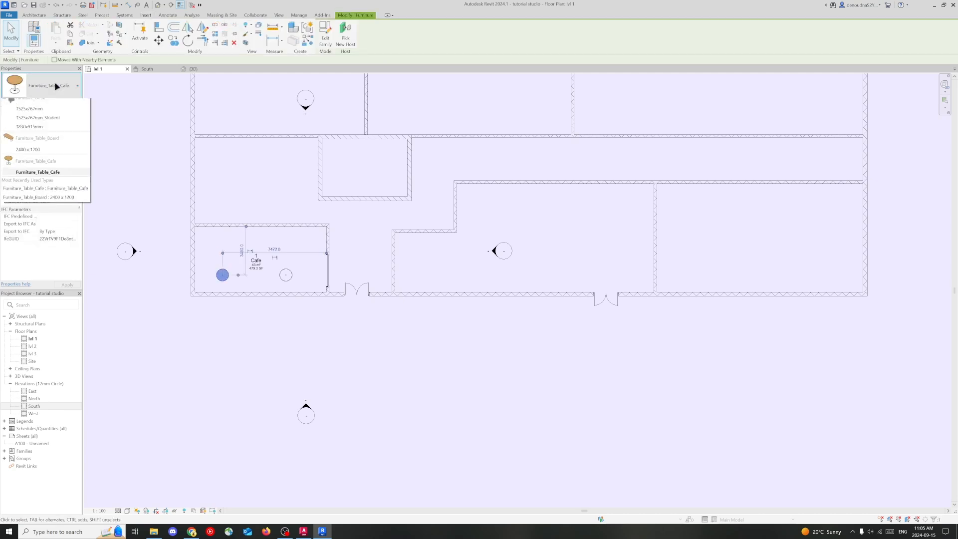
click(50, 88)
click(138, 133)
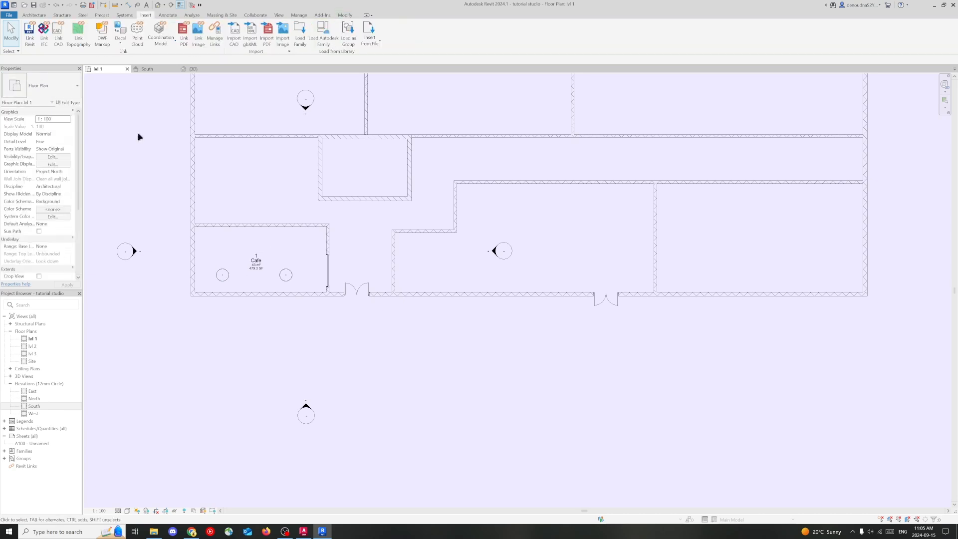
click(222, 277)
click(45, 90)
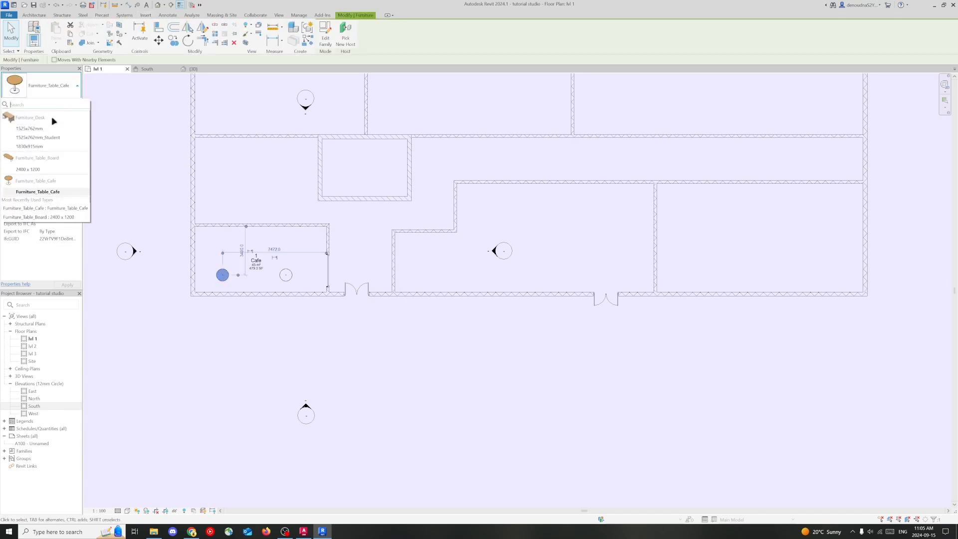
click(47, 170)
drag(220, 274, 221, 245)
Step: Rotate the board table 90 degrees so that it runs north-south along the Cafe's west wall
key(r)
key(o)
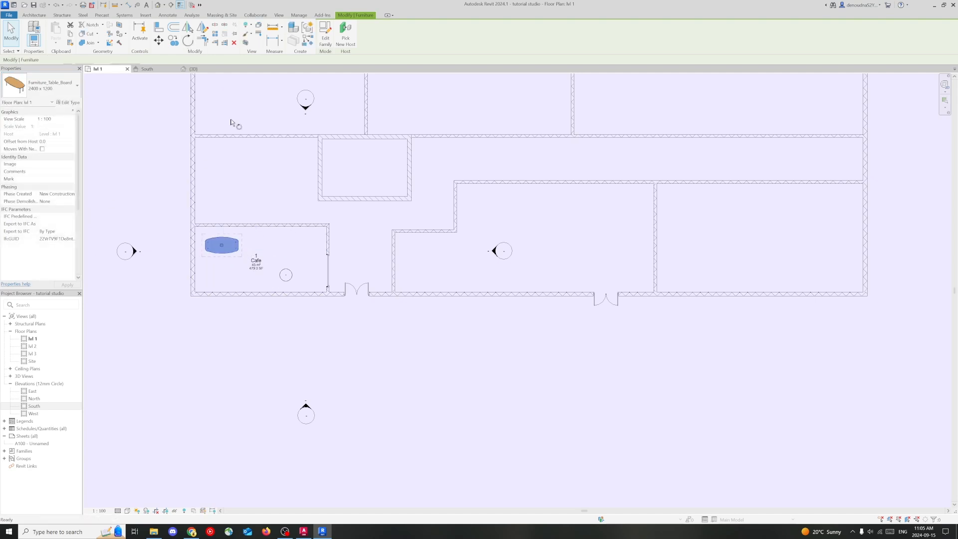
click(223, 96)
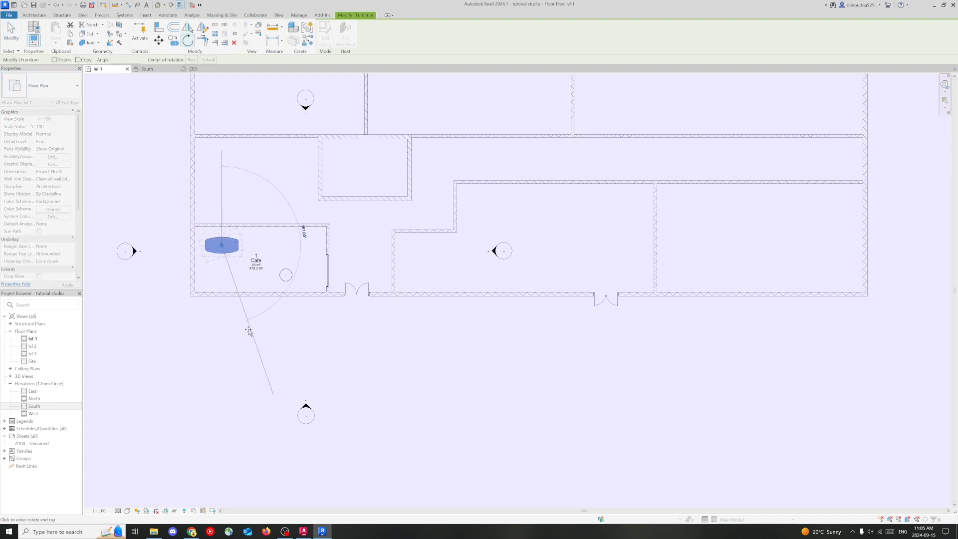
click(373, 243)
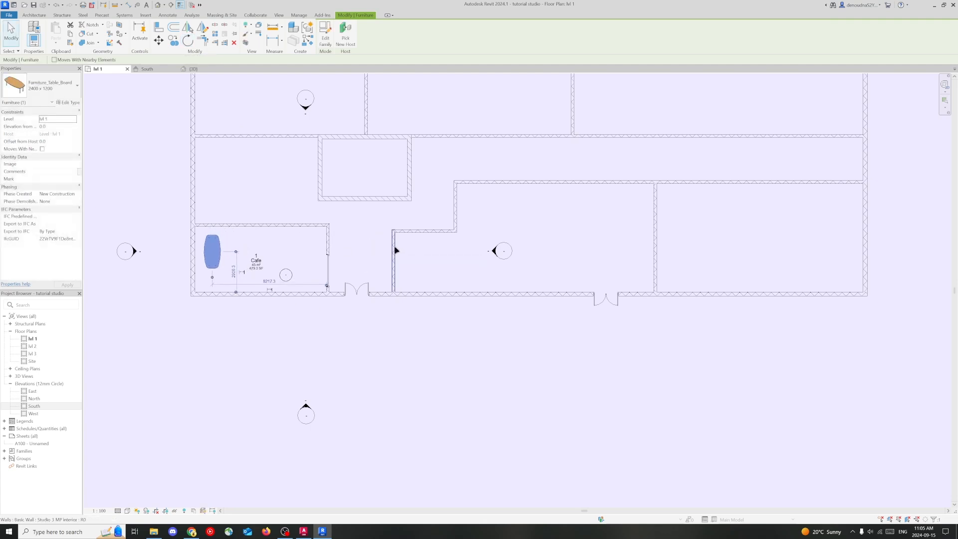
click(361, 238)
Step: Copy the round cafe table straight west, placing the copy southeast of the board table
click(286, 274)
click(173, 40)
click(291, 182)
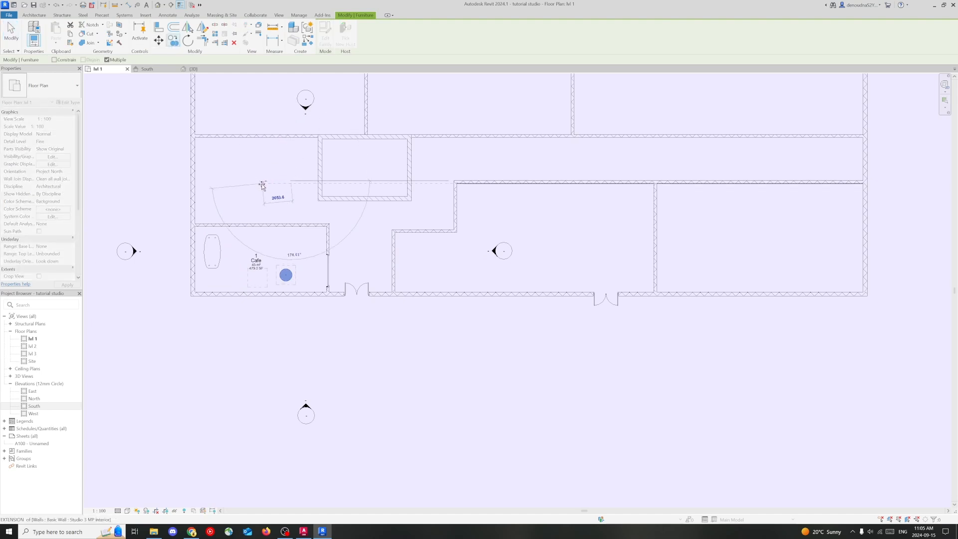
click(243, 182)
key(Escape)
key(Escape)
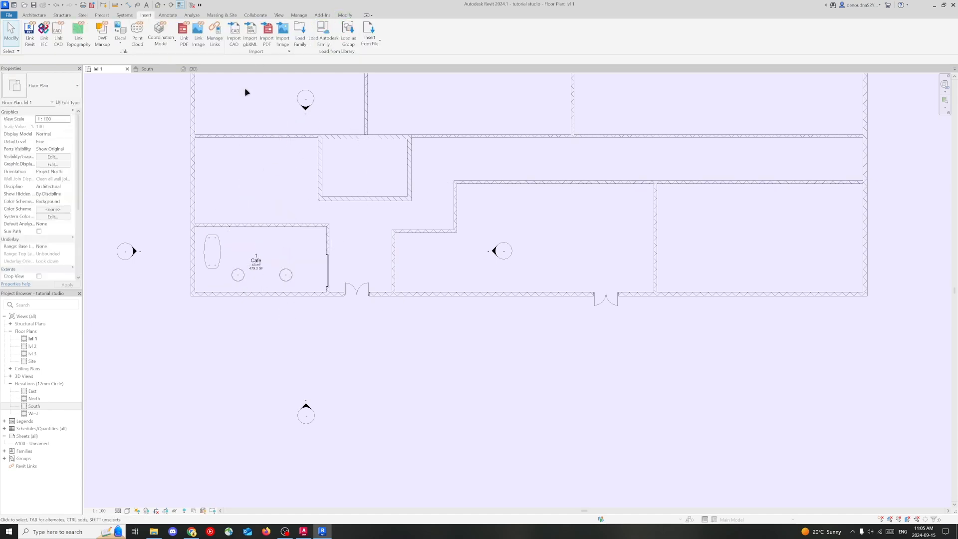
Step: Nudge the Cafe's north wall four steps north to enlarge the room
click(276, 226)
key(Up)
key(Up)
key(Up)
key(Up)
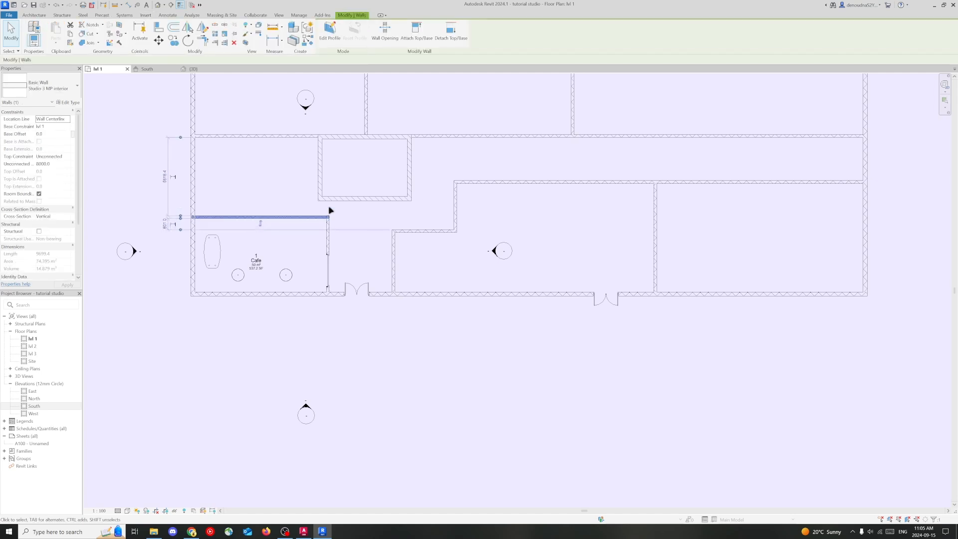
click(236, 185)
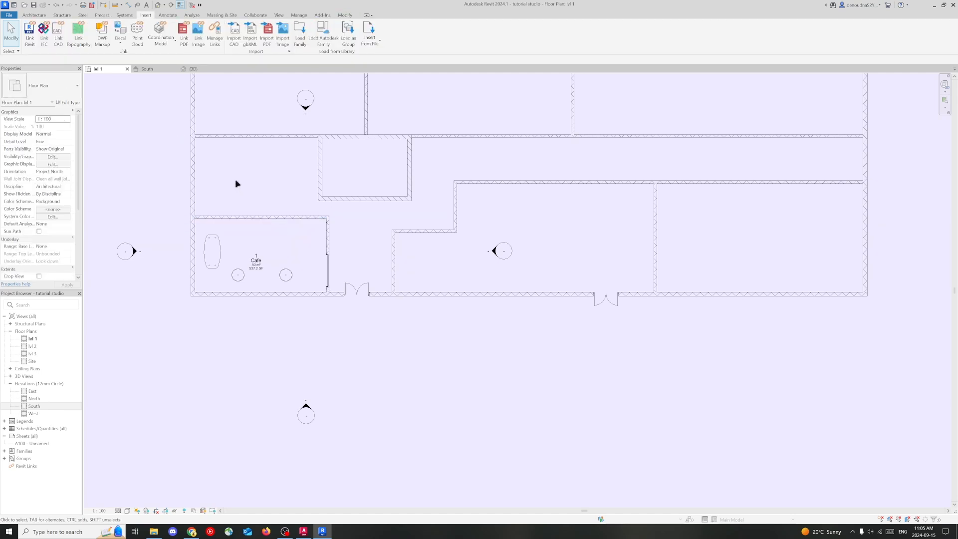
Step: Search the Autodesk family library for chairs and load the Furniture_Chair_Design family
click(34, 15)
click(79, 29)
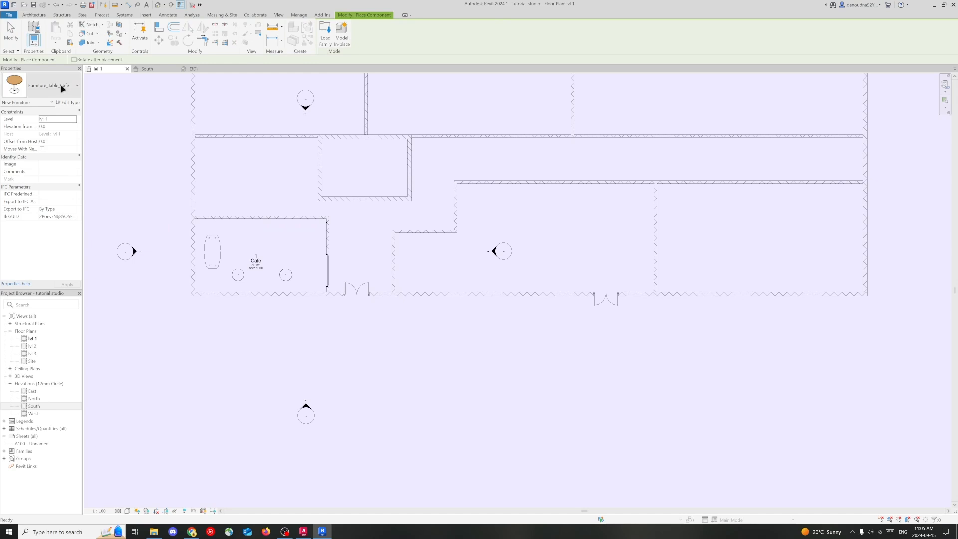
click(64, 86)
click(62, 89)
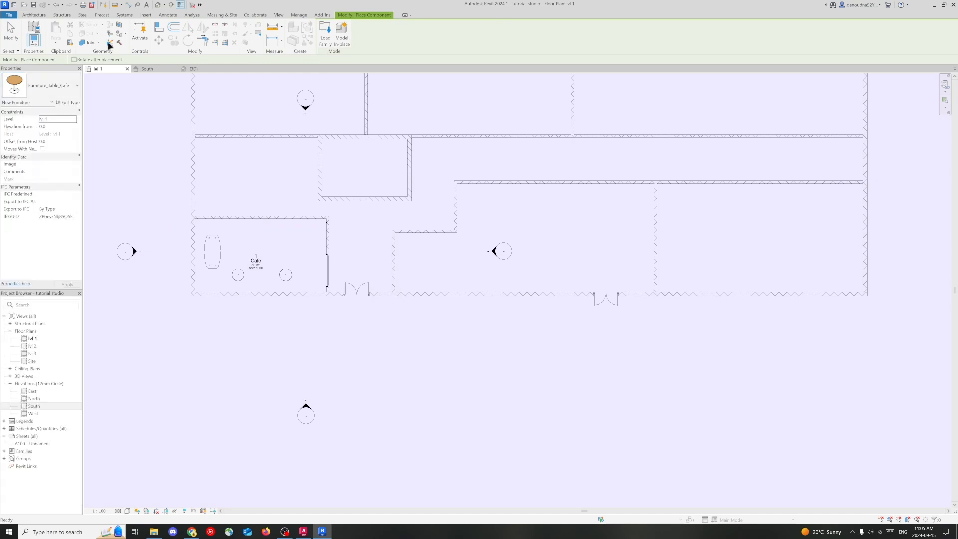
click(146, 15)
click(321, 36)
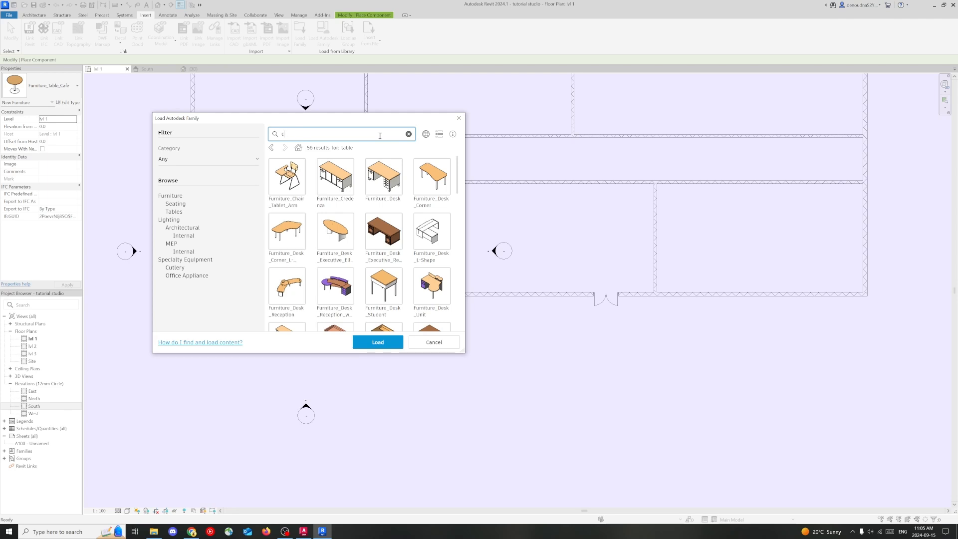
text(chairs)
key(Return)
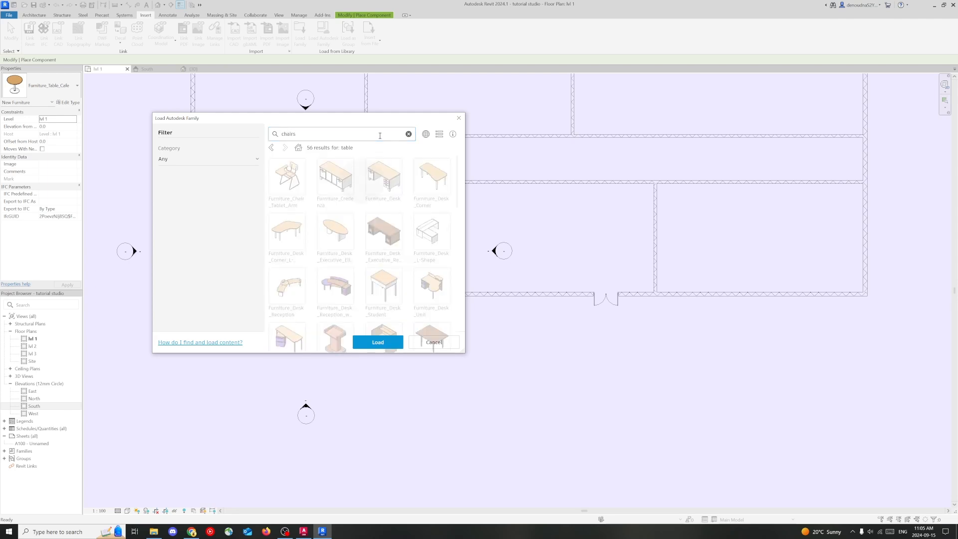
click(322, 221)
scroll(334, 215, down, 5)
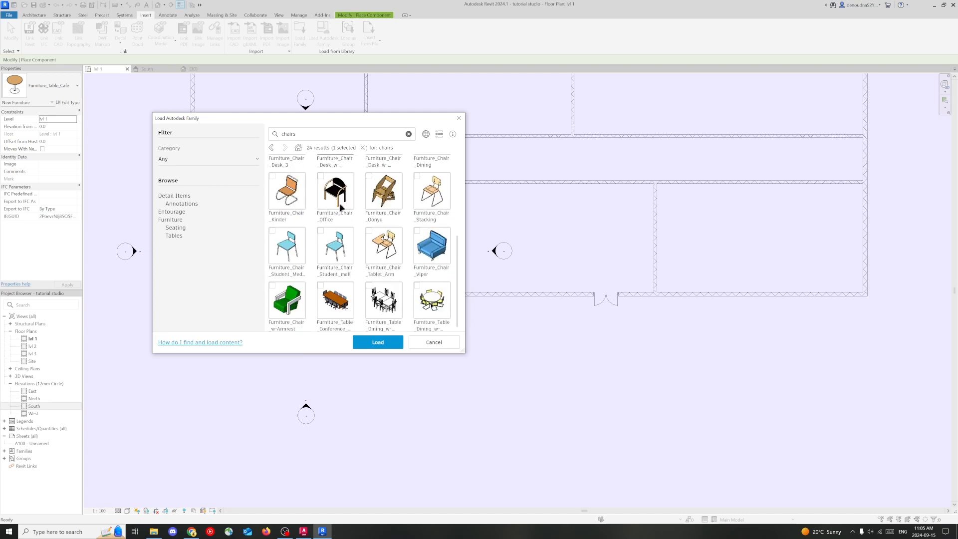
scroll(349, 214, up, 5)
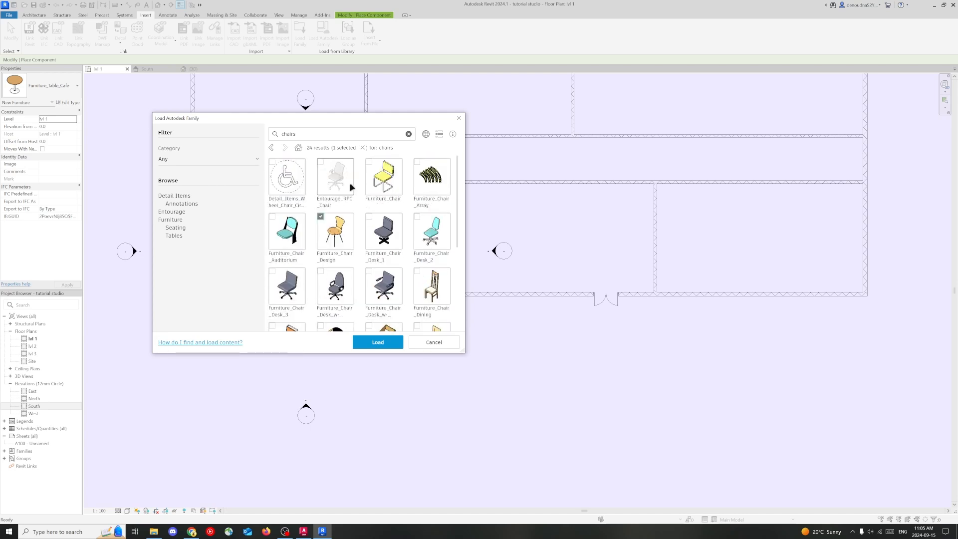
click(387, 342)
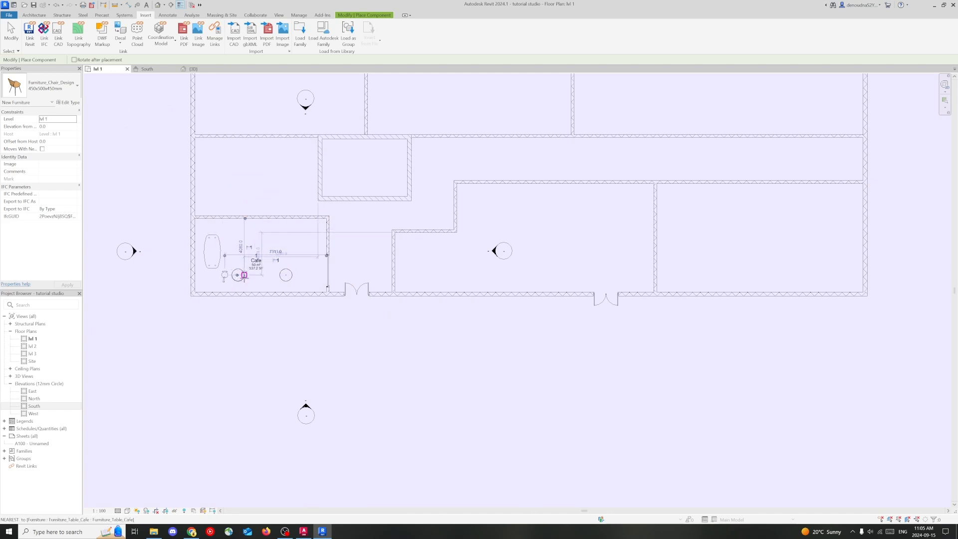
Step: Place four Furniture_Chair_Design chairs, one on the west and one on the east side of each round table
click(252, 275)
click(276, 274)
click(298, 275)
key(Escape)
key(Escape)
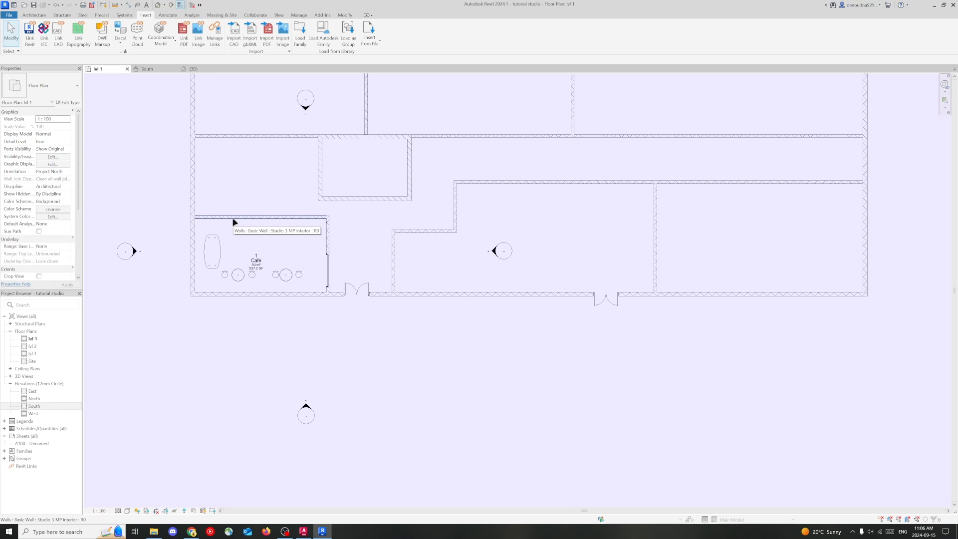
Step: Nudge the Cafe's north wall slightly farther north
click(43, 16)
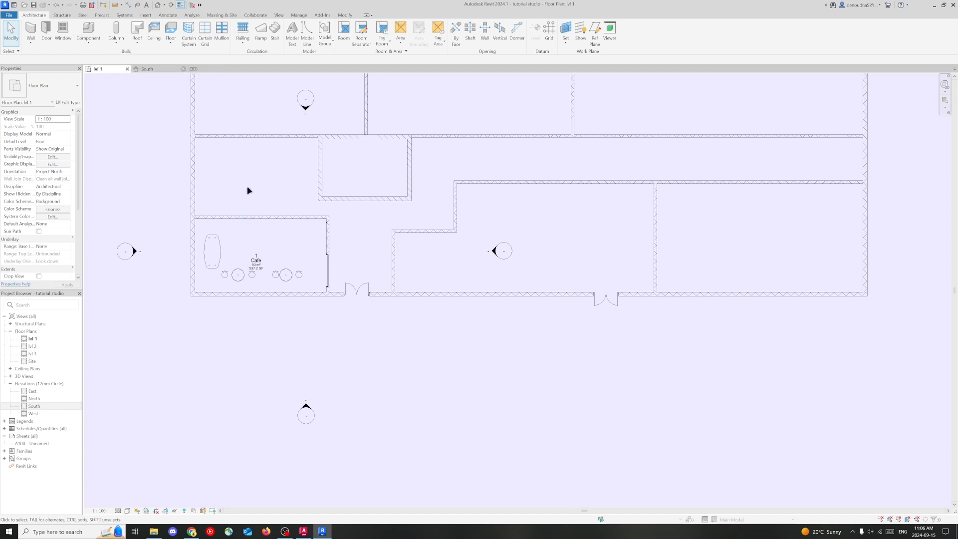
click(252, 215)
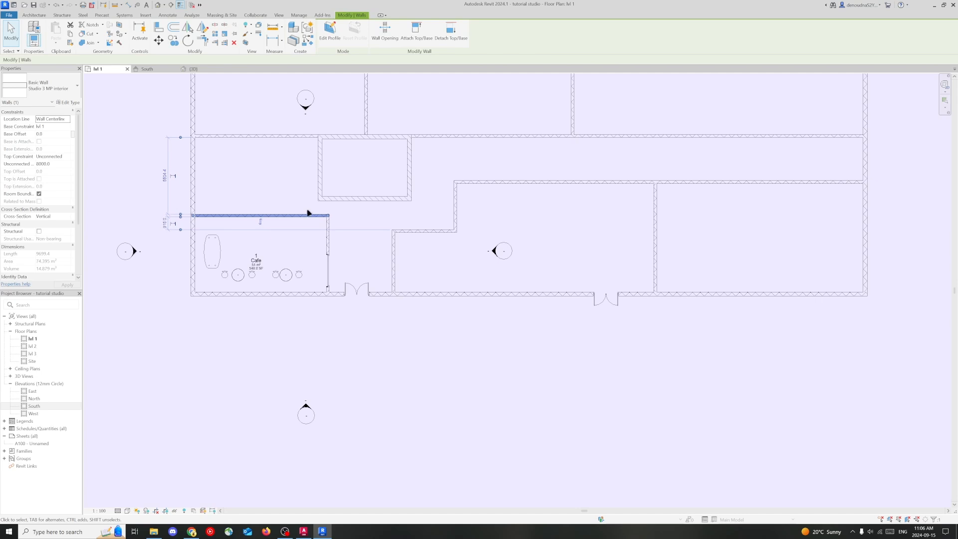
Step: Move the Cafe room tag north-east so it sits clear above the tables and chairs
click(268, 191)
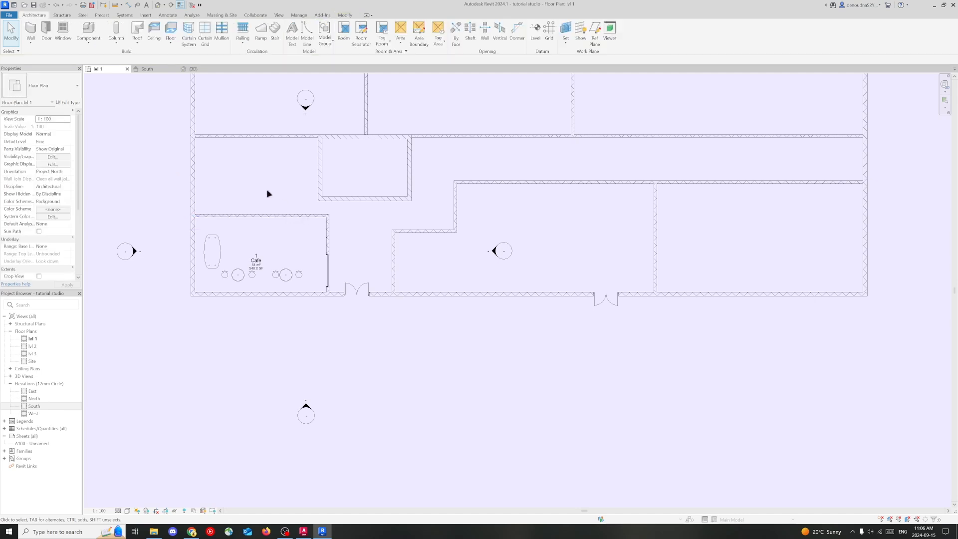
click(258, 262)
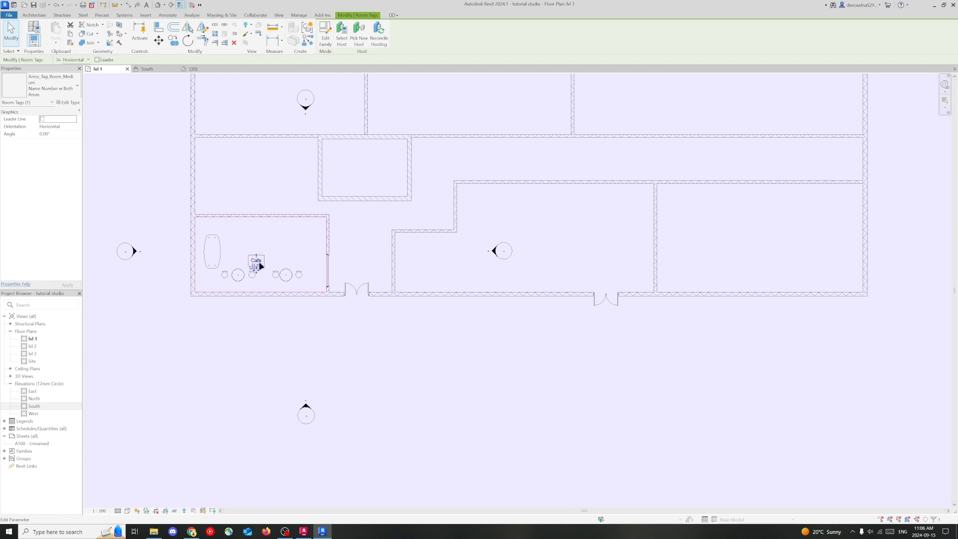
click(265, 194)
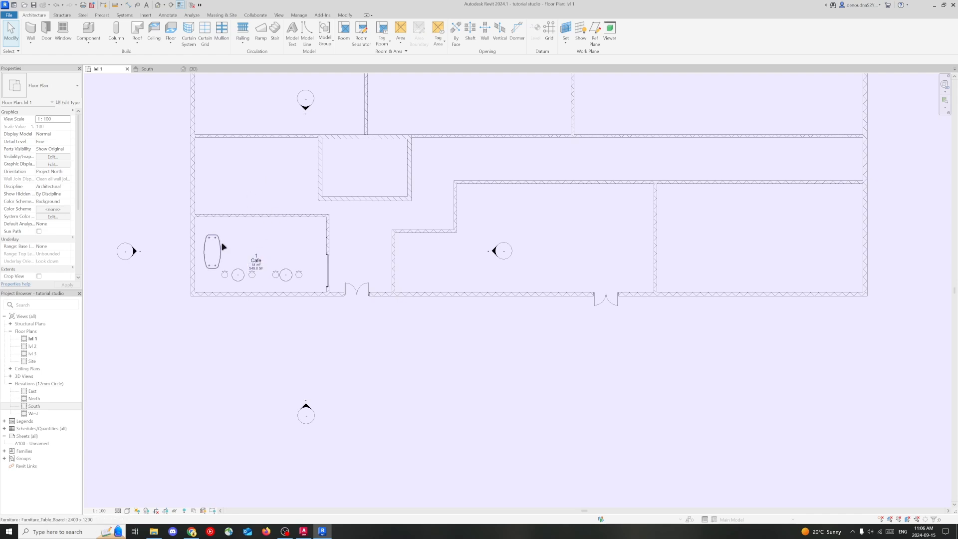
click(257, 265)
click(256, 261)
mouse_move(255, 268)
mouse_down()
mouse_move(253, 257)
mouse_move(270, 262)
mouse_up()
click(283, 242)
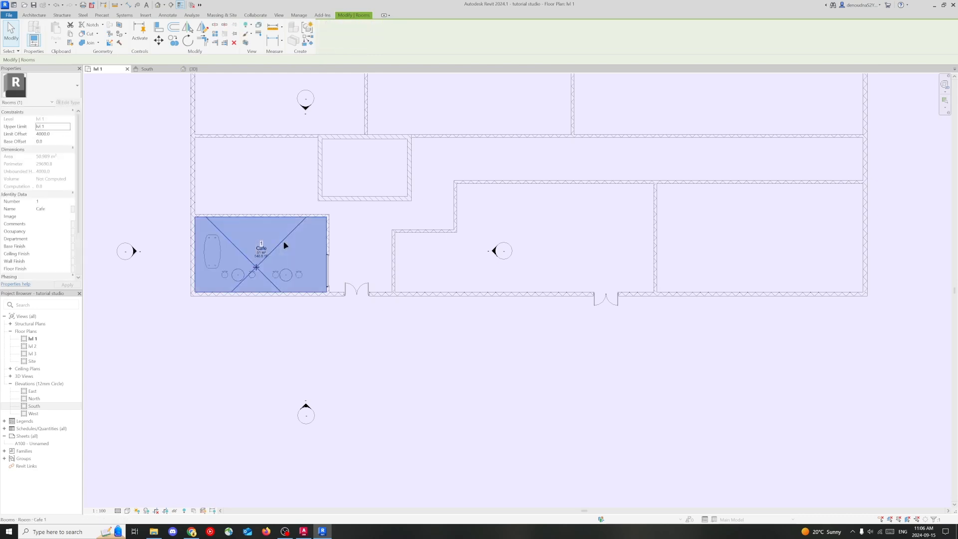
click(271, 211)
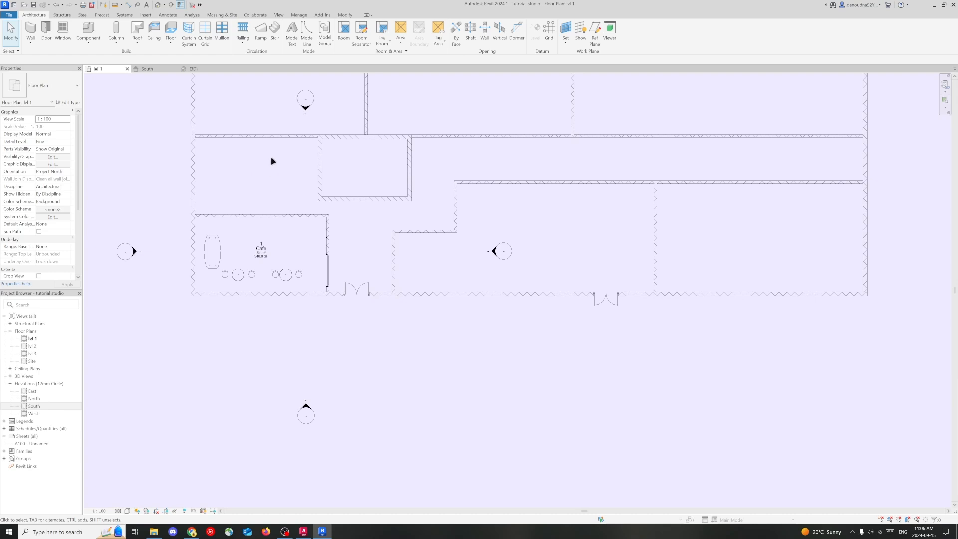
click(212, 246)
click(230, 234)
click(257, 216)
click(261, 182)
scroll(330, 234, up, 2)
scroll(330, 234, down, 3)
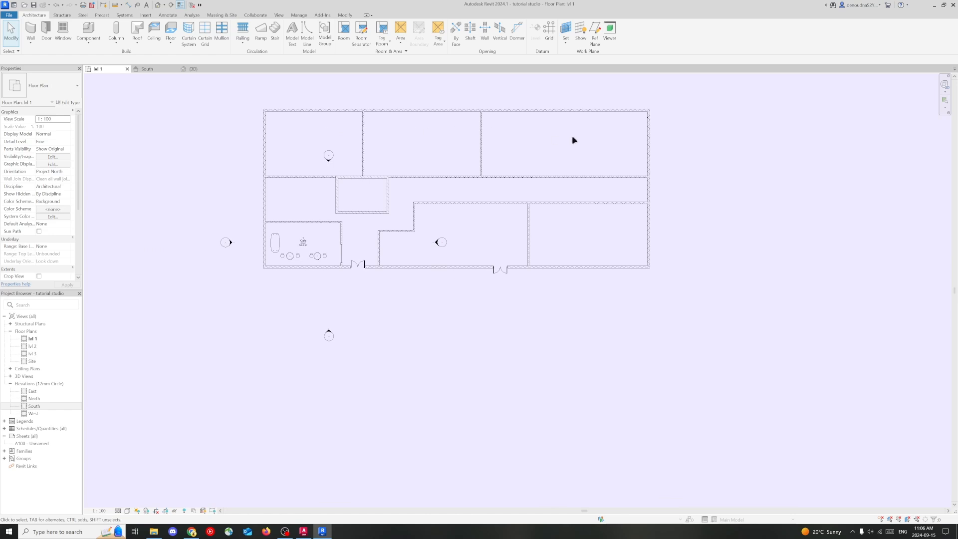
click(327, 177)
click(333, 133)
Step: Open the lvl 2 floor plan and examine which level 1 interior walls extend into it
double_click(31, 346)
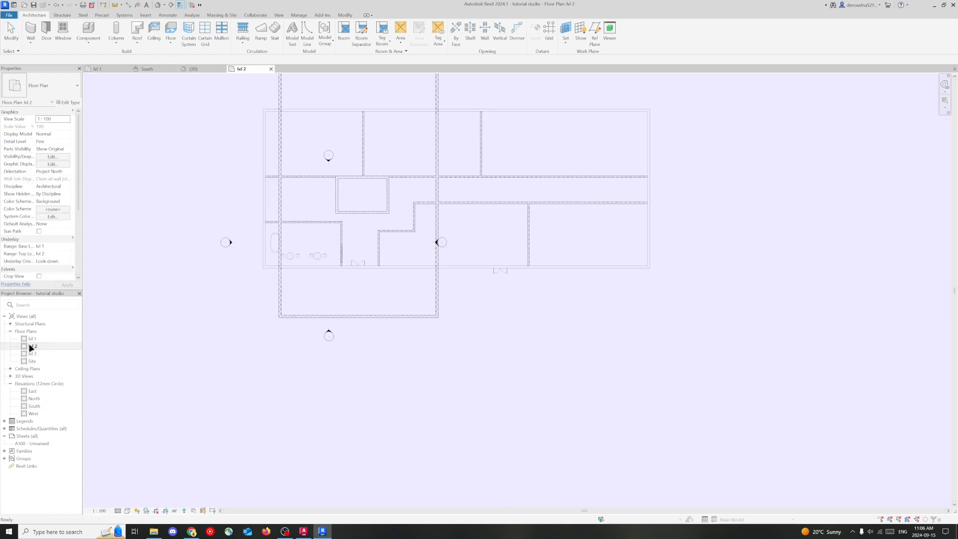
scroll(411, 253, down, 2)
scroll(397, 266, up, 2)
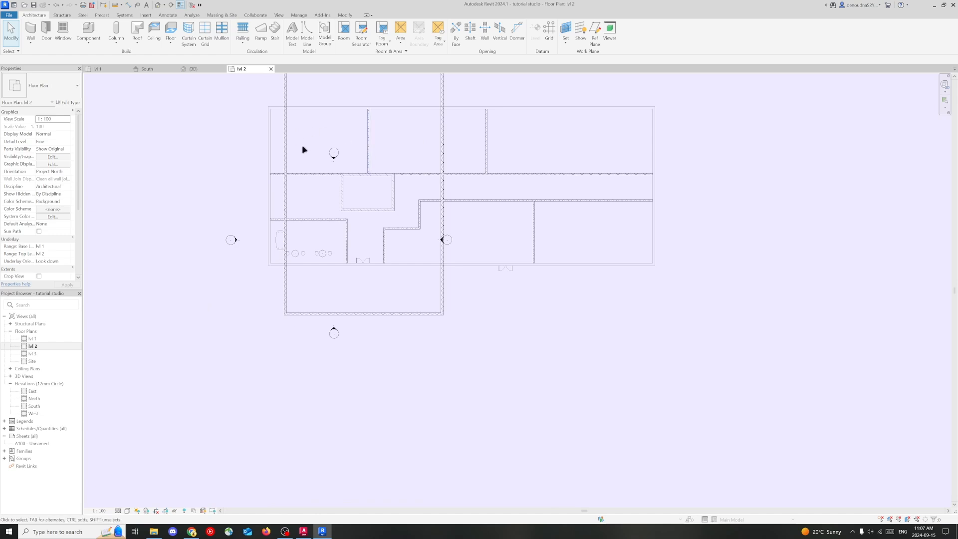
click(283, 195)
click(209, 186)
scroll(469, 199, up, 2)
scroll(466, 201, down, 2)
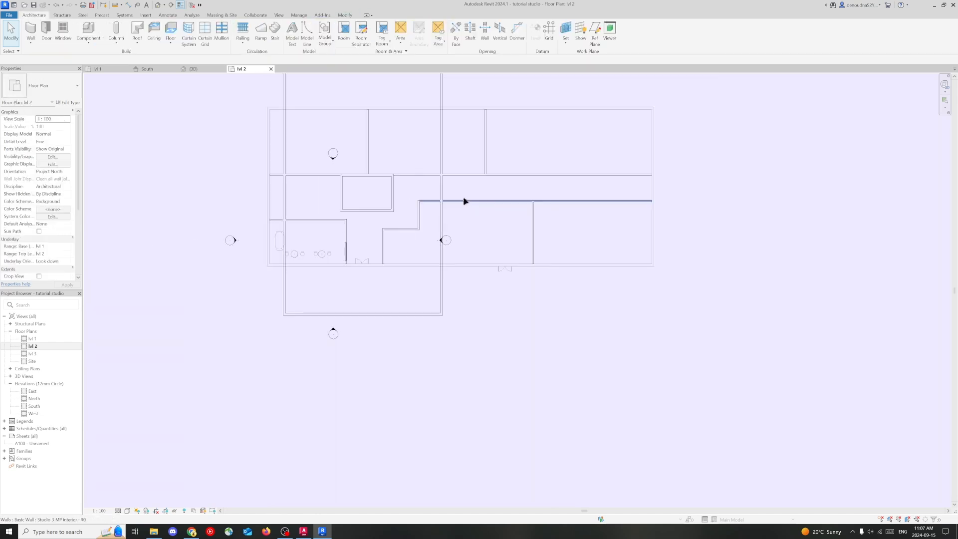
Step: Compare the heights of the interior walls with the rear exterior wall in the 3D view
click(204, 69)
scroll(595, 183, up, 2)
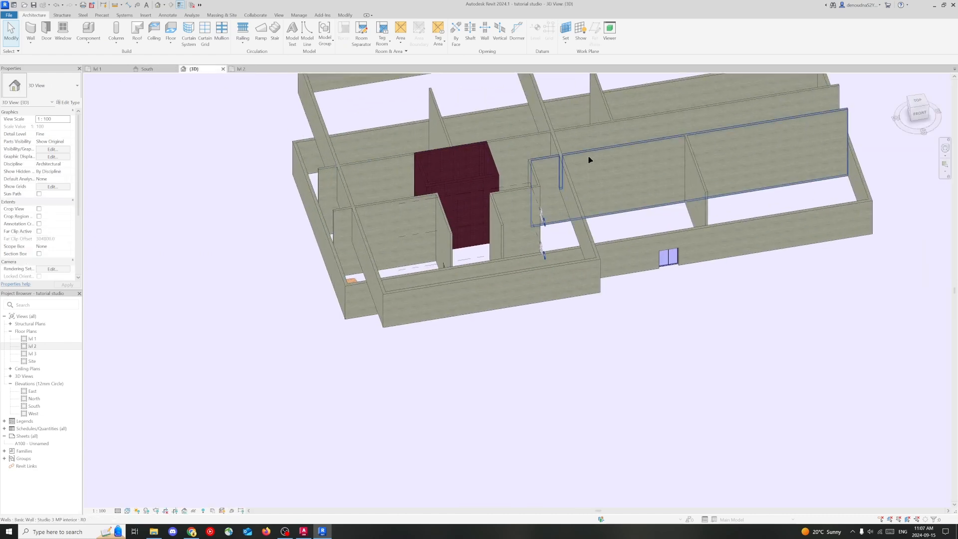
click(379, 165)
click(448, 135)
click(451, 88)
click(436, 109)
click(510, 133)
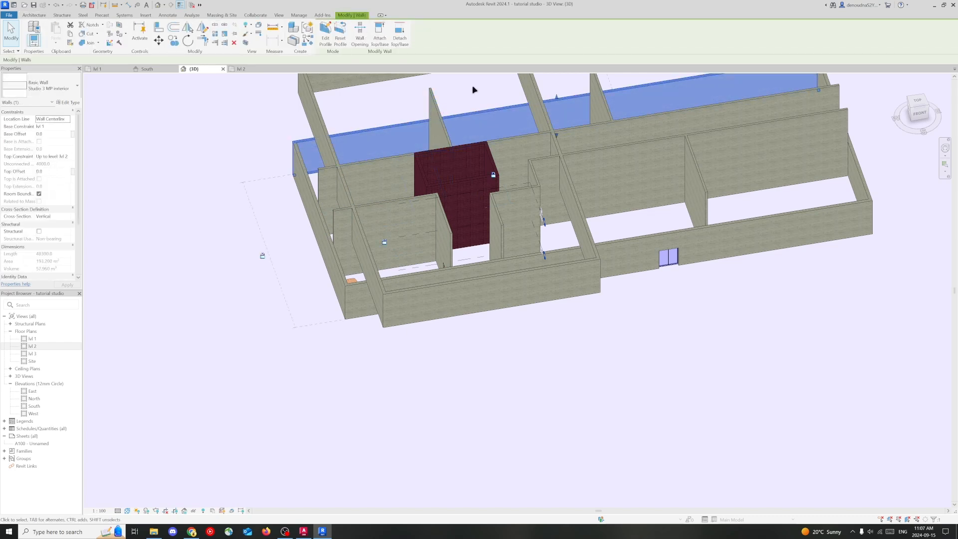
click(456, 95)
Step: Set the top constraint of all eleven Studio 3 MP interior walls in the lvl 1 plan to Up to level: lvl 2
click(108, 69)
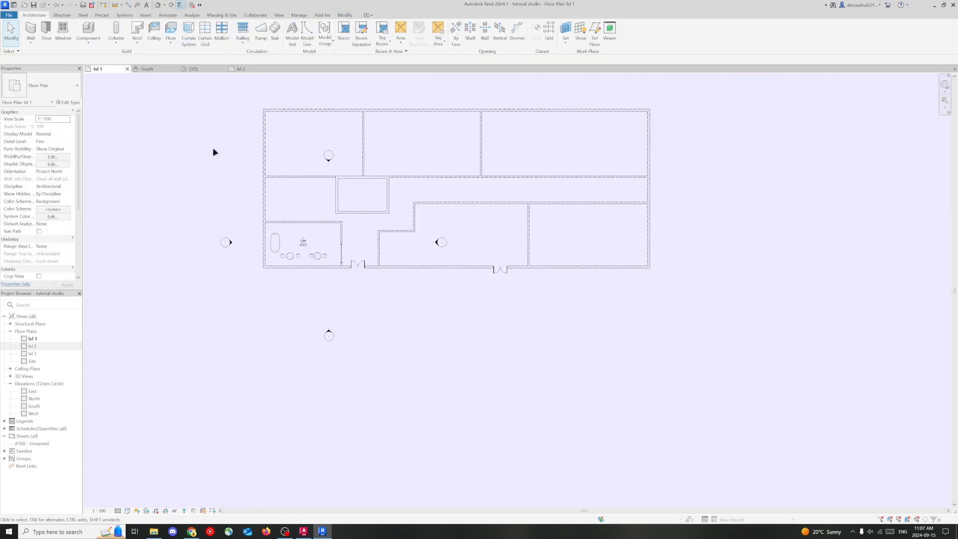
click(362, 154)
ctrl+click(408, 178)
ctrl+click(314, 177)
ctrl+click(325, 222)
ctrl+click(342, 231)
ctrl+drag(385, 240, 371, 227)
ctrl+drag(439, 212, 408, 195)
ctrl+click(529, 220)
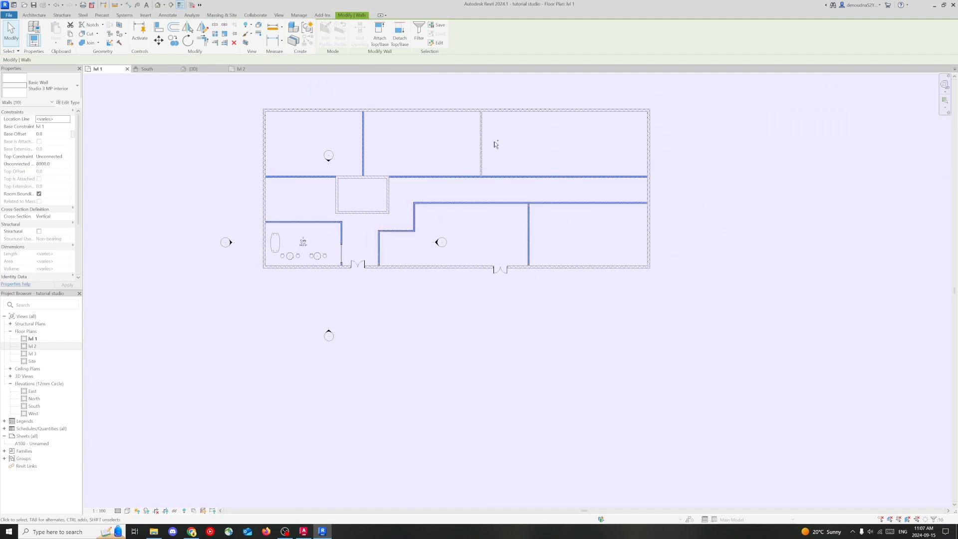
mouse_move(452, 251)
ctrl+mouse_down()
mouse_move(431, 234)
mouse_move(472, 245)
ctrl+mouse_up()
ctrl+click(438, 242)
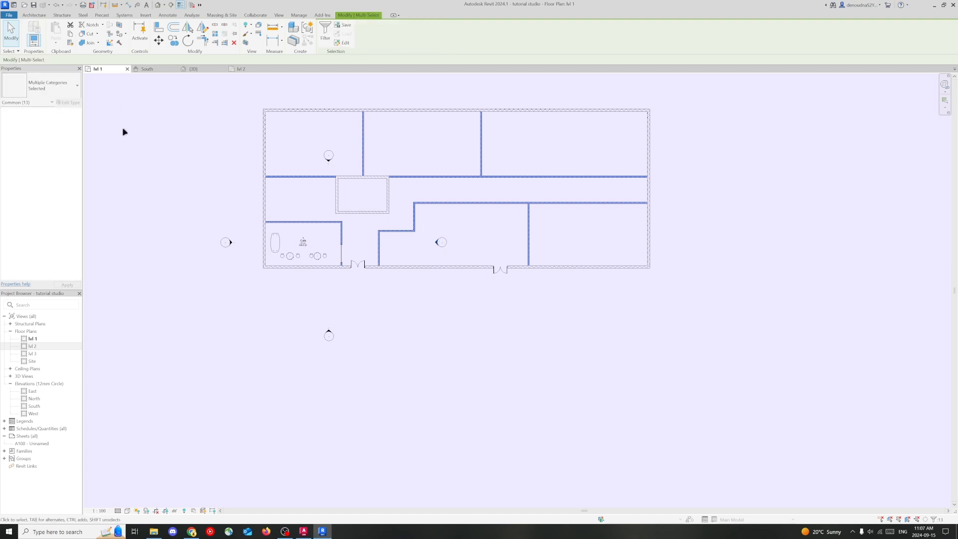
mouse_move(449, 247)
ctrl+mouse_down()
mouse_move(429, 234)
mouse_move(437, 236)
ctrl+mouse_up()
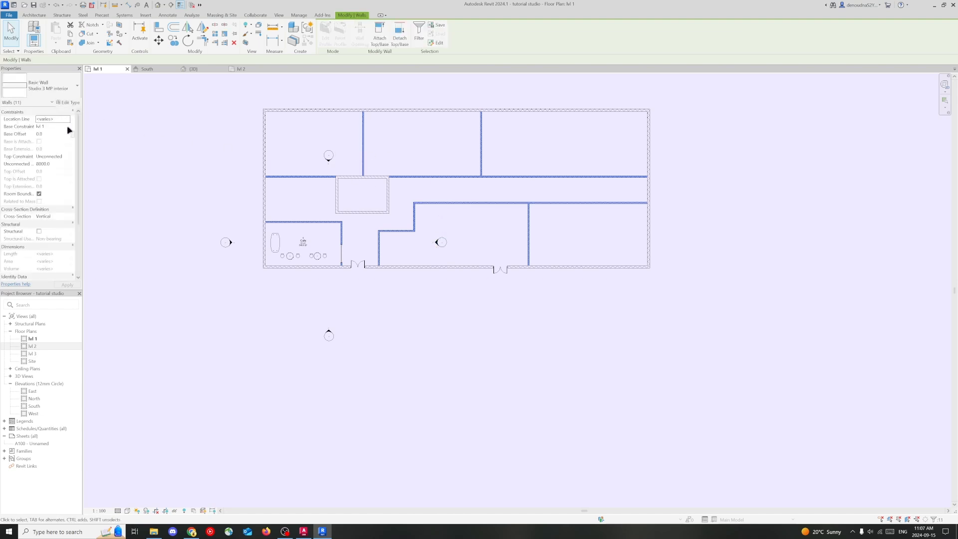
click(68, 157)
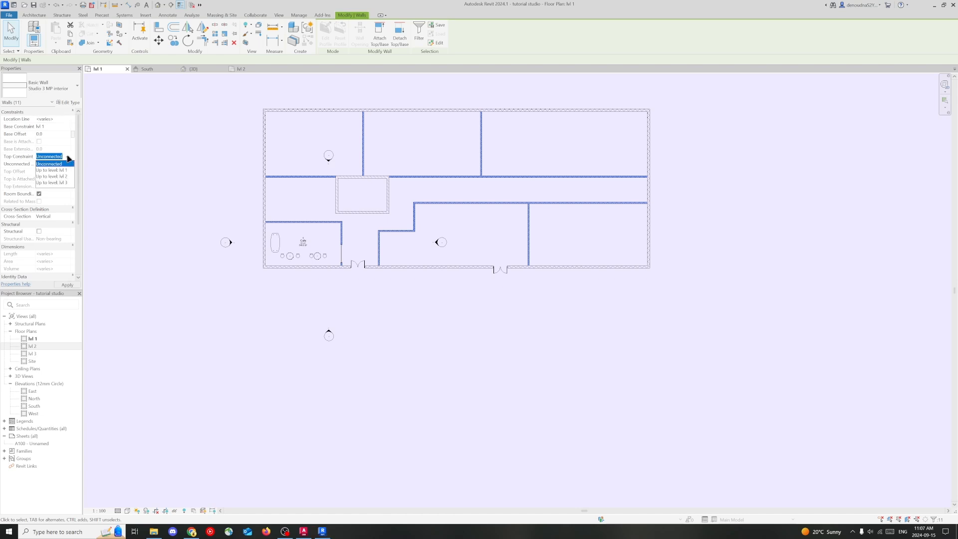
click(66, 177)
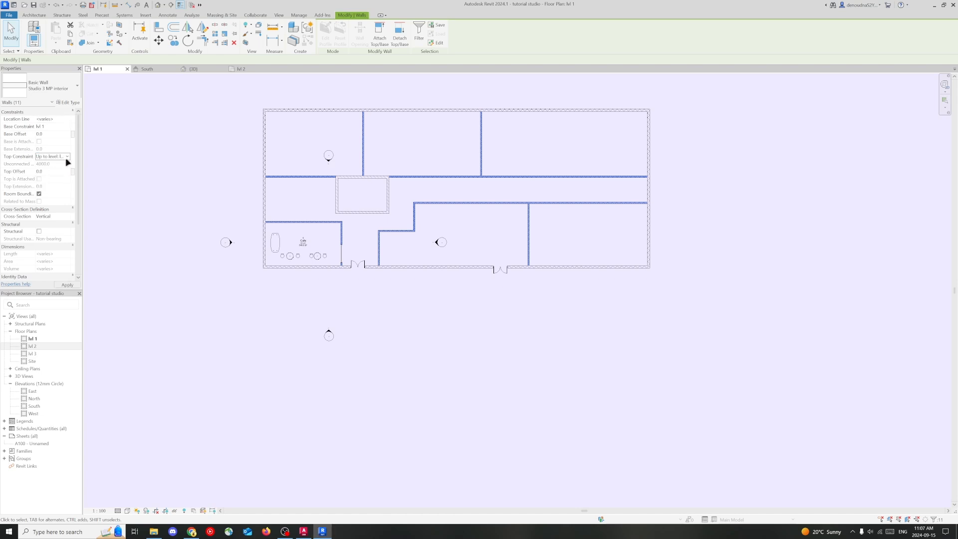
click(446, 219)
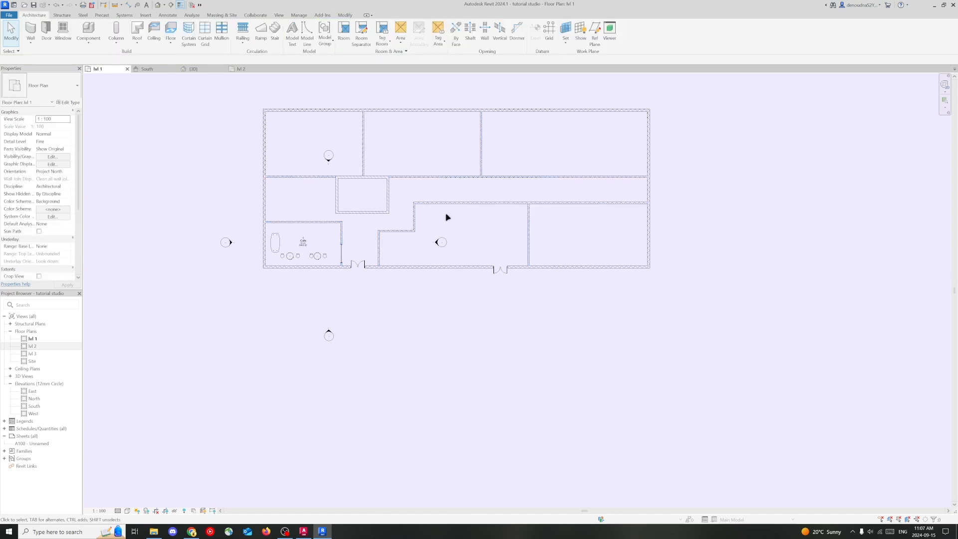
Step: Inspect the interior wall heights from the building's right side in the 3D view
click(193, 69)
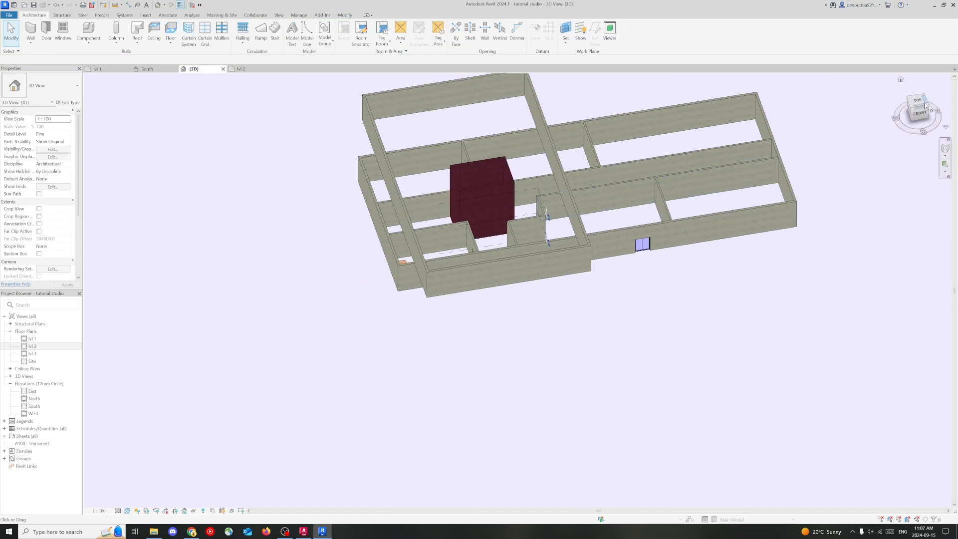
click(917, 110)
shift+middle_drag(874, 99, 696, 134)
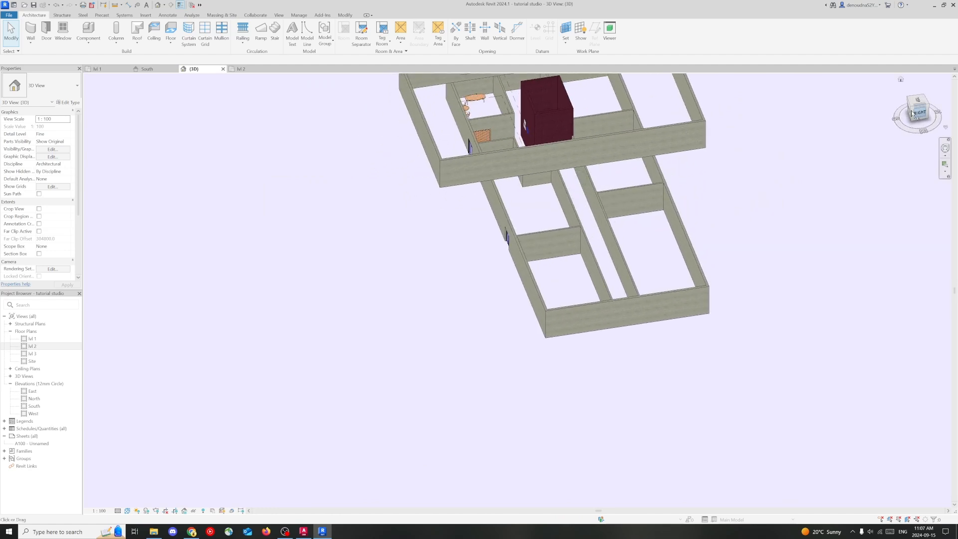
Step: Draw a slanted Studio 3 MP interior wall about 15 m long on lvl 2, from the elevator's north wall to the north exterior wall
click(240, 69)
middle_drag(387, 162, 338, 231)
scroll(351, 222, up, 3)
scroll(329, 249, down, 3)
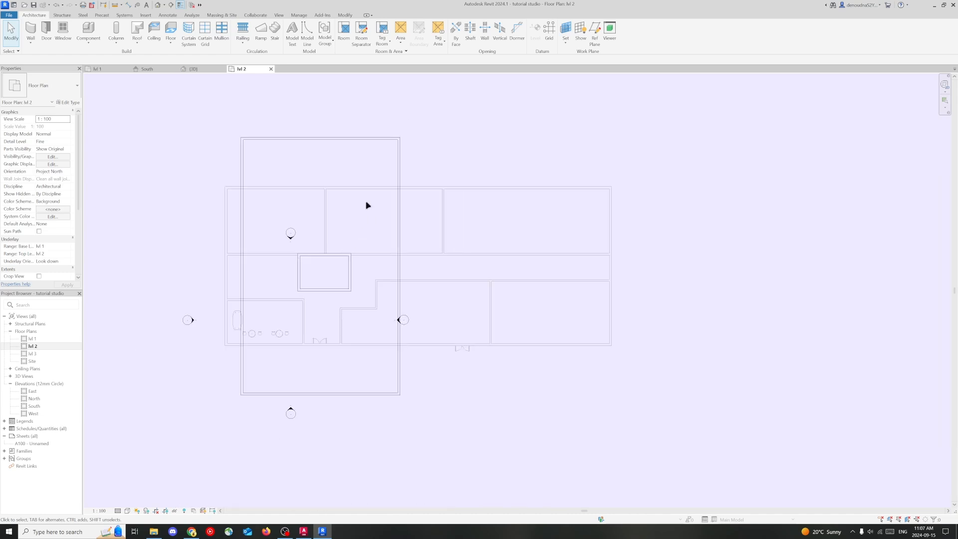
scroll(334, 287, up, 2)
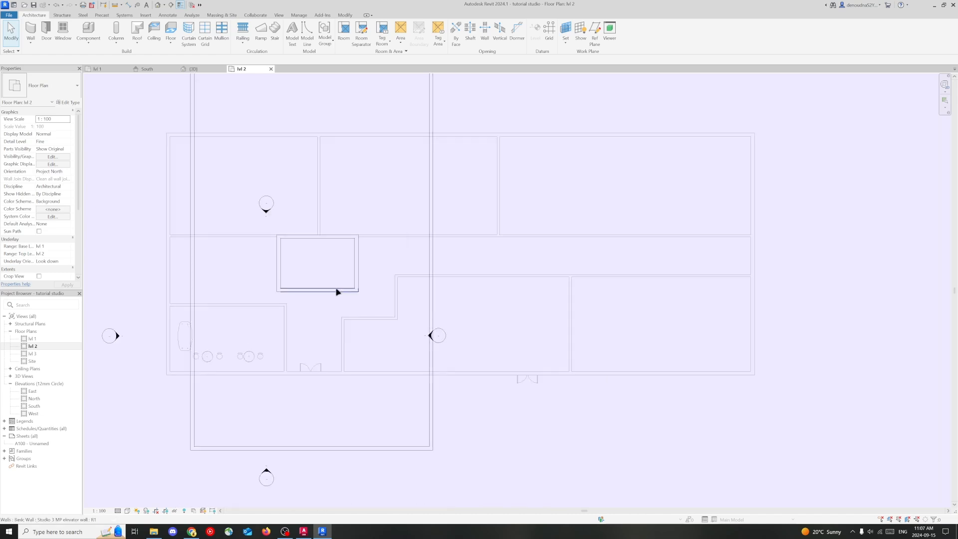
middle_drag(316, 193, 333, 203)
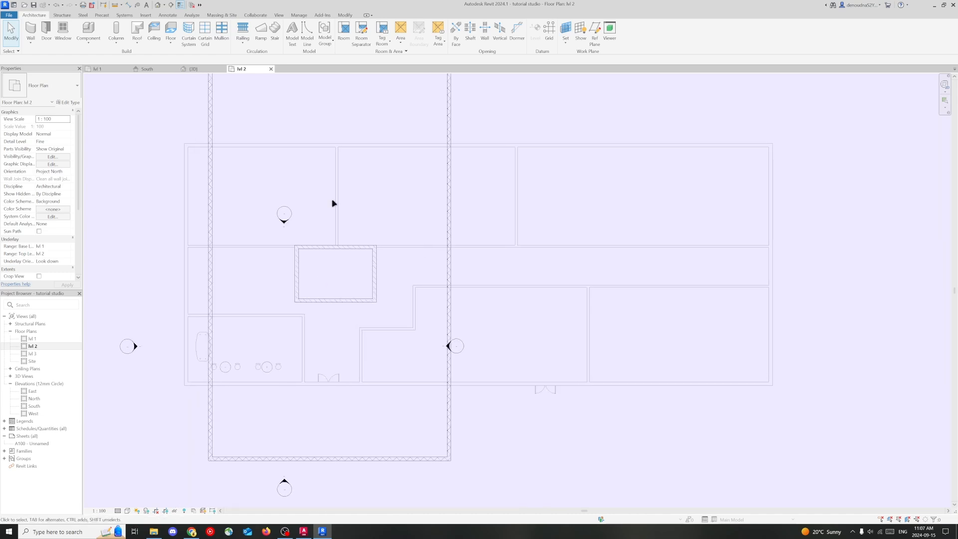
click(30, 30)
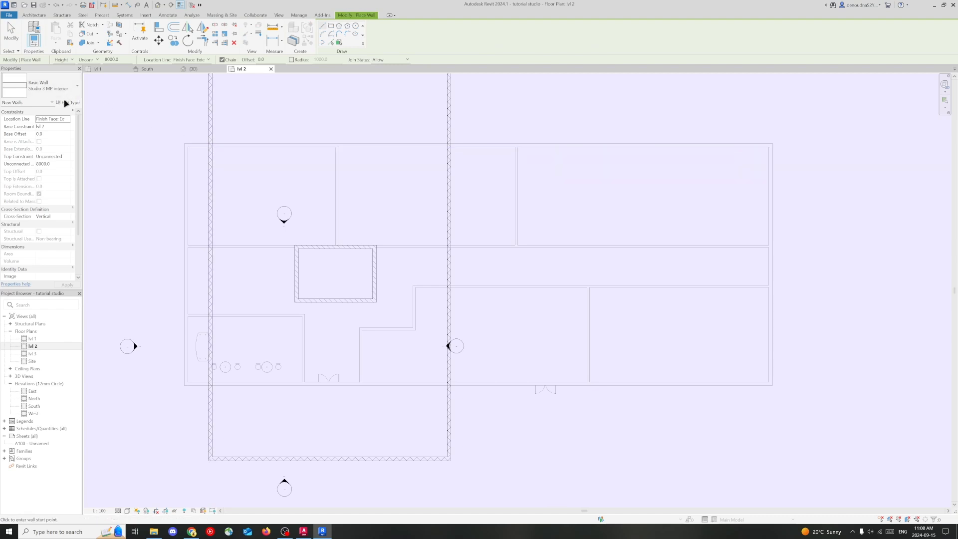
click(352, 245)
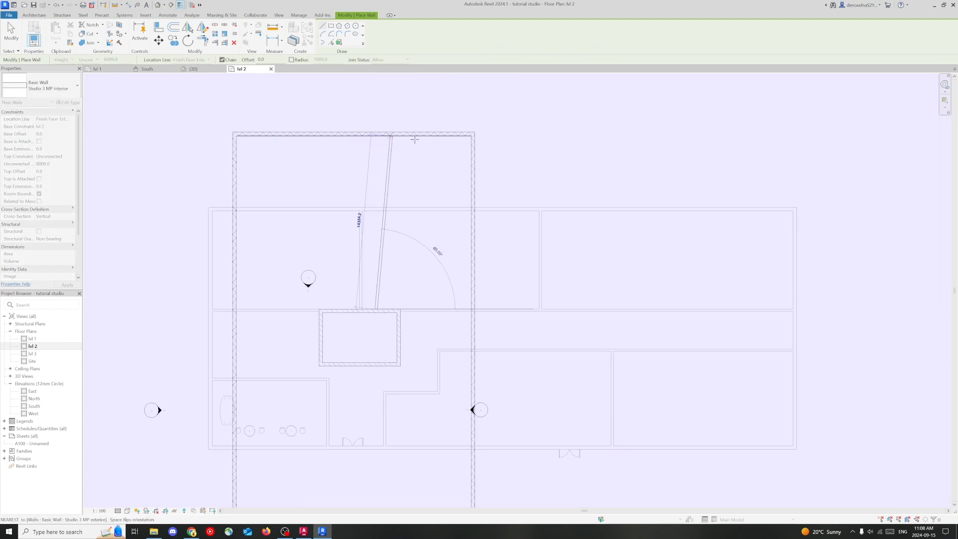
click(416, 135)
key(Escape)
key(Escape)
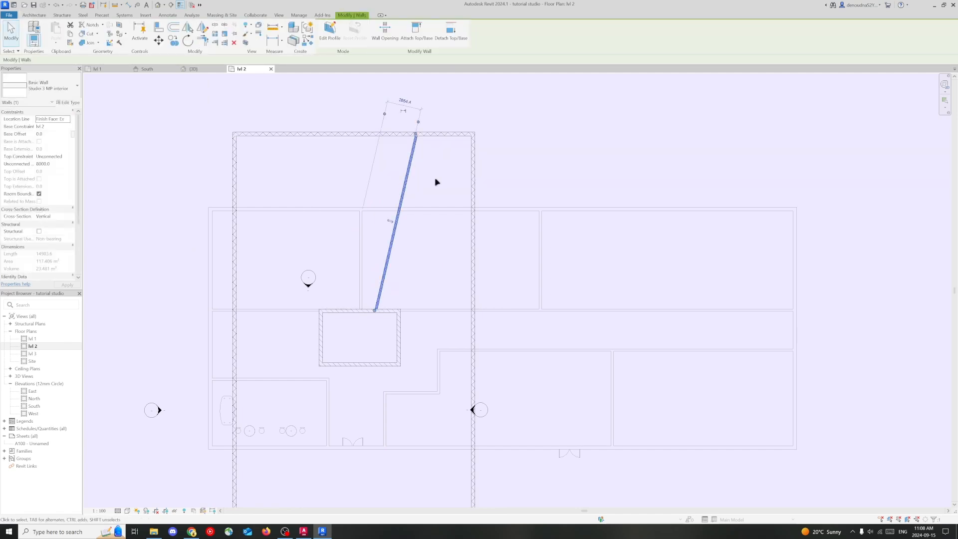
Step: Set the slanted wall's top constraint to Up to level: lvl 3 and check its height in the 3D view
click(66, 157)
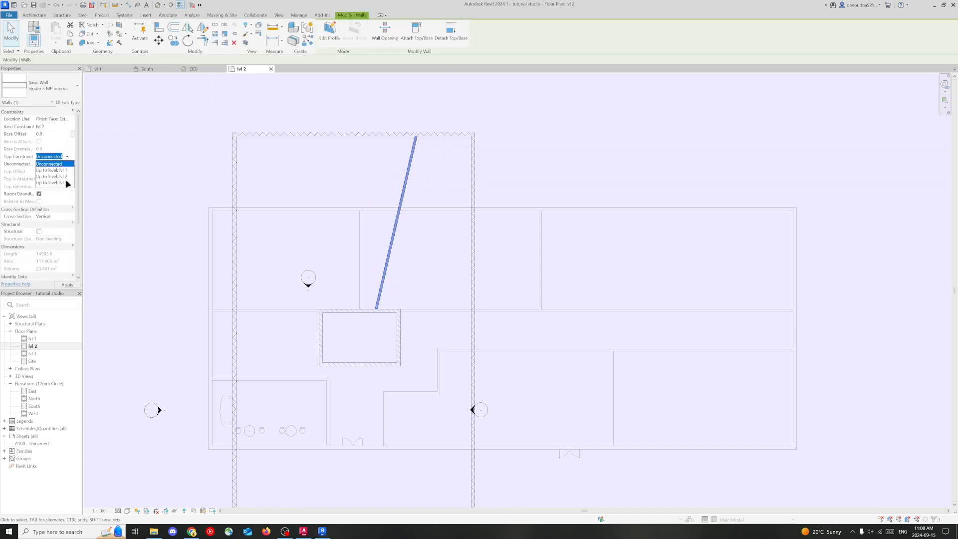
click(68, 182)
click(155, 146)
click(194, 74)
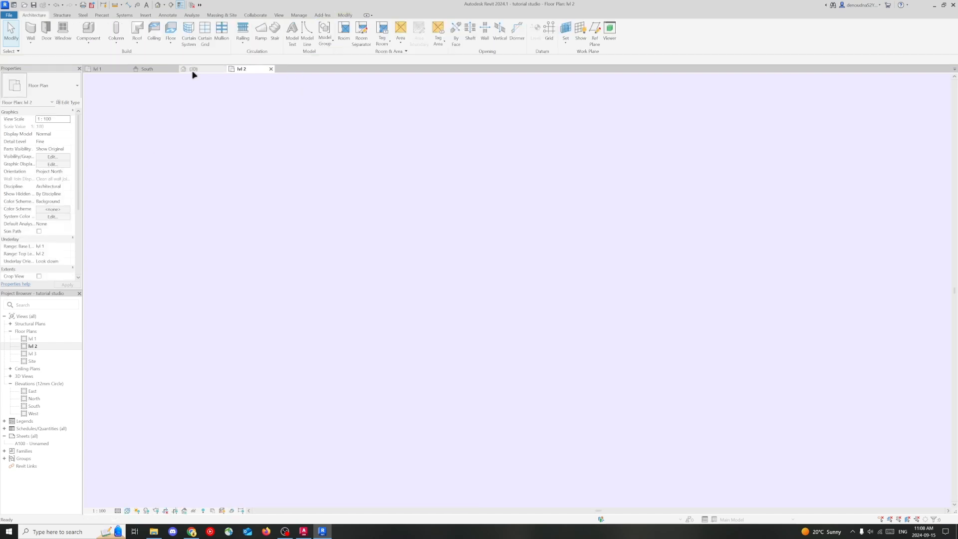
scroll(455, 173, down, 2)
middle_drag(498, 174, 424, 218)
drag(920, 111, 924, 104)
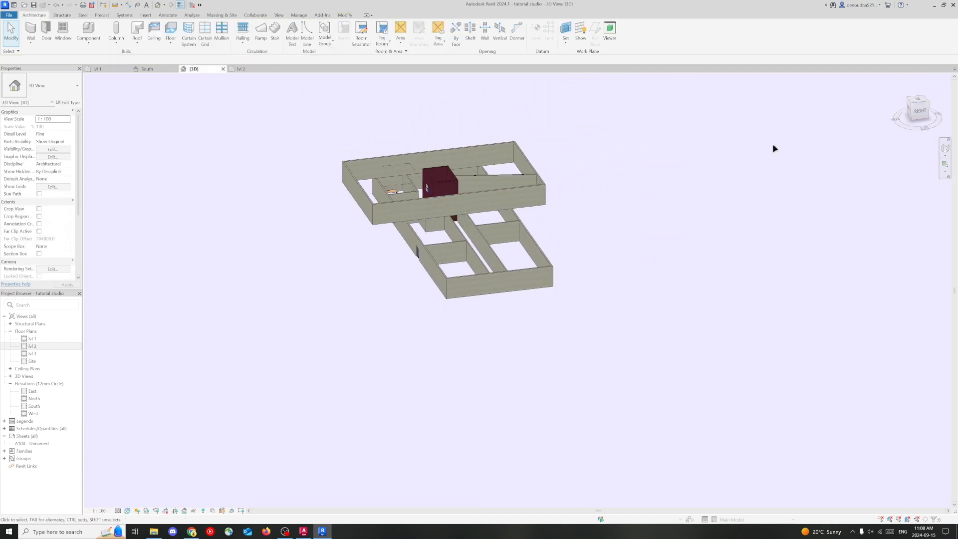
Step: Place three Furniture_Chair_Design chairs with Level set to lvl 1 in a row near the north wall of the lvl 2 plan
click(239, 69)
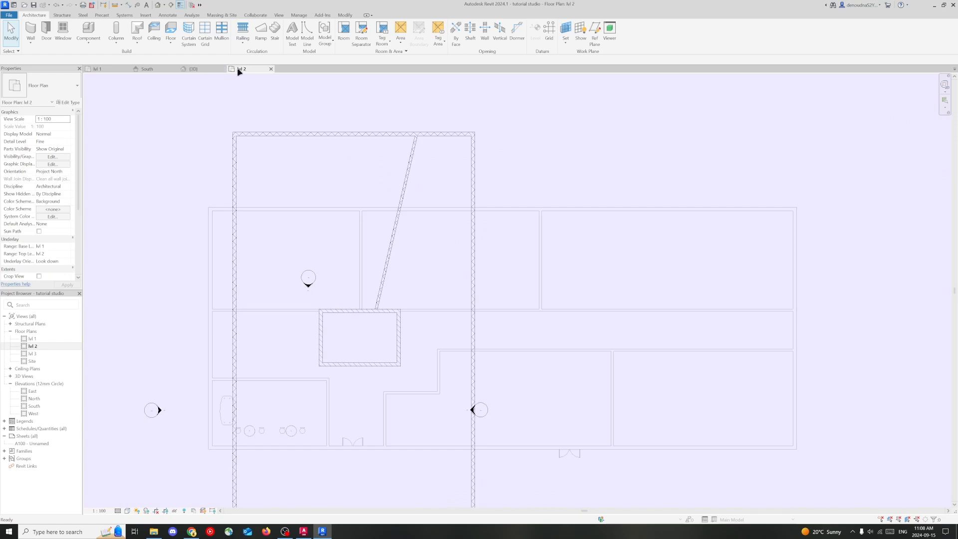
click(88, 30)
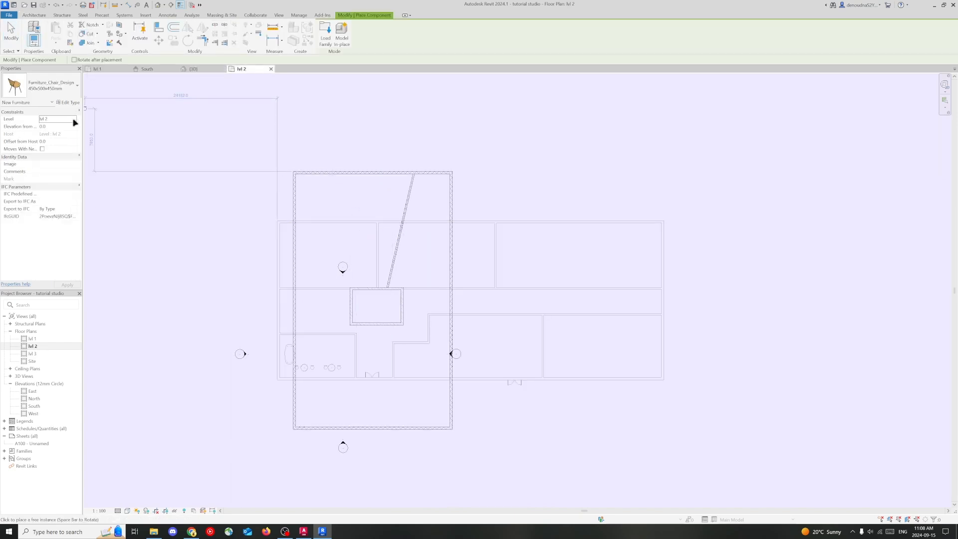
click(74, 120)
click(56, 127)
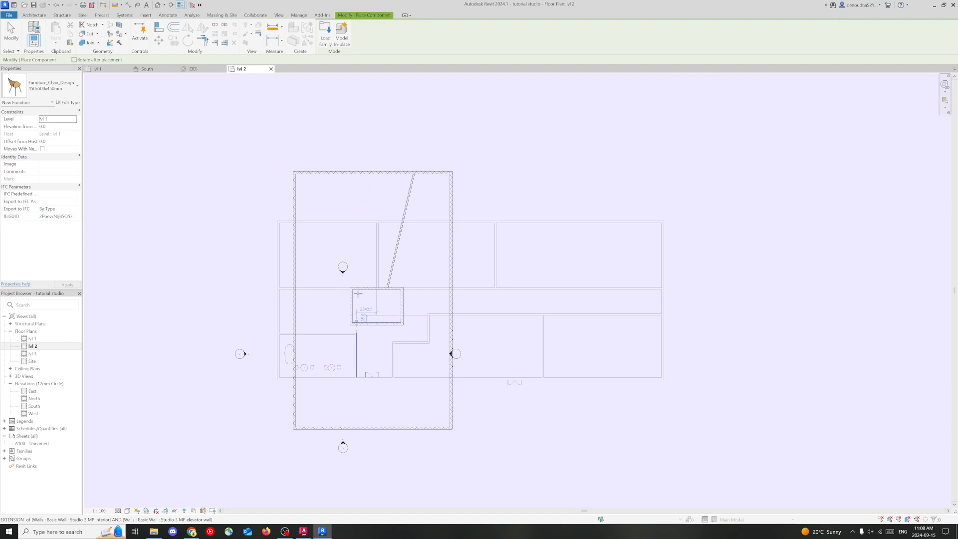
click(312, 190)
click(352, 191)
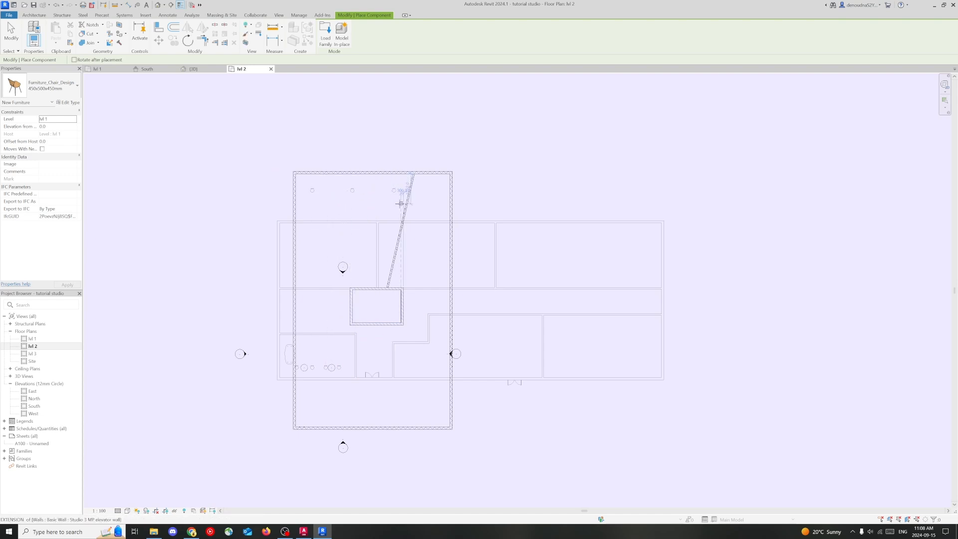
key(Escape)
Step: Select the three misplaced chairs below the upper volume in the 3D view and set their Level to lvl 2
click(197, 68)
drag(915, 118, 747, 103)
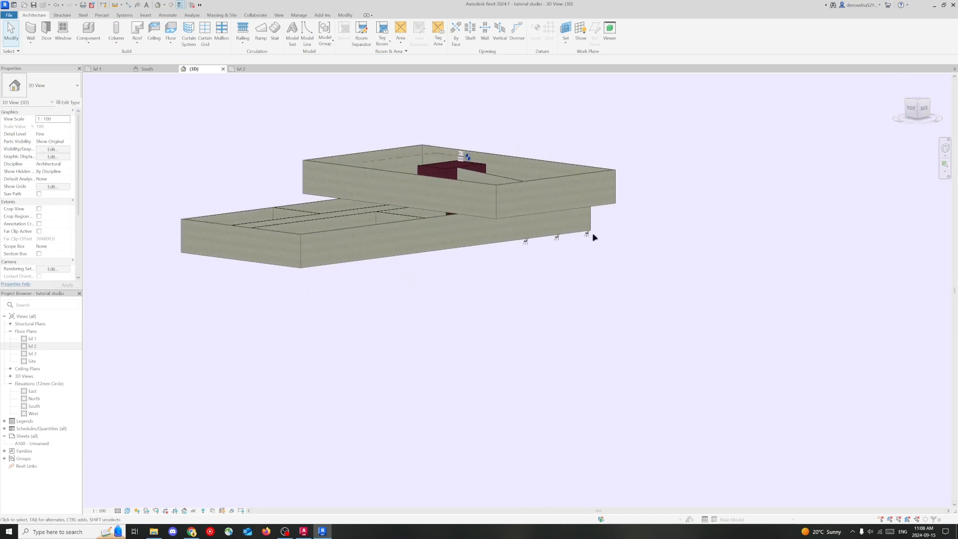
scroll(594, 237, up, 2)
click(585, 232)
ctrl+click(538, 241)
ctrl+click(491, 244)
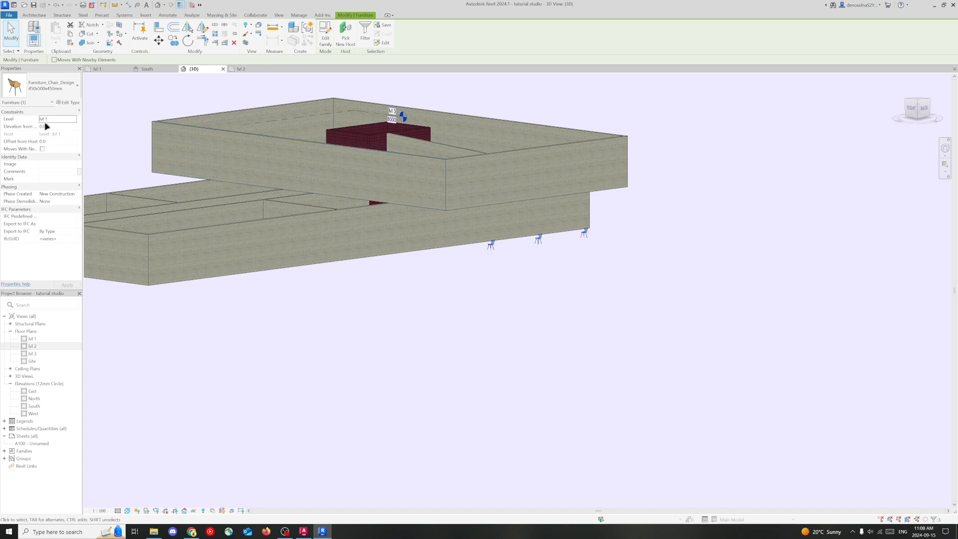
click(73, 121)
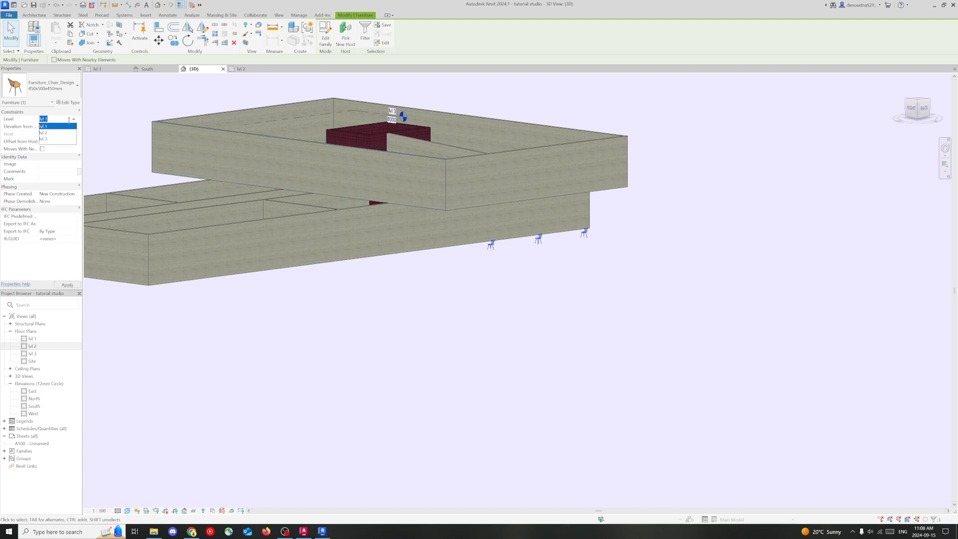
click(52, 134)
click(717, 283)
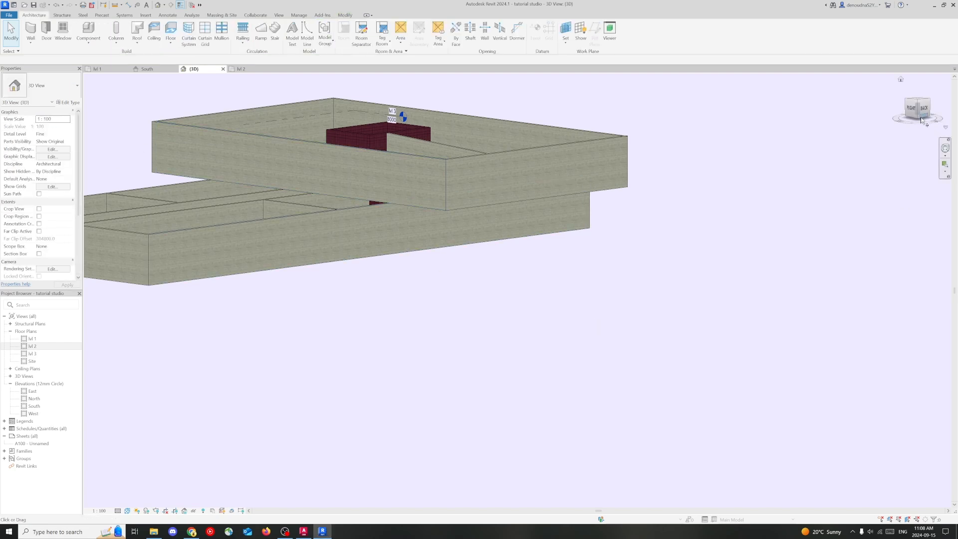
Step: Inspect the relocated chairs' placement on the second level from above and from an isometric angle in the 3D view
drag(922, 116, 939, 149)
mouse_move(916, 115)
mouse_down()
mouse_move(936, 134)
mouse_move(124, 146)
mouse_up()
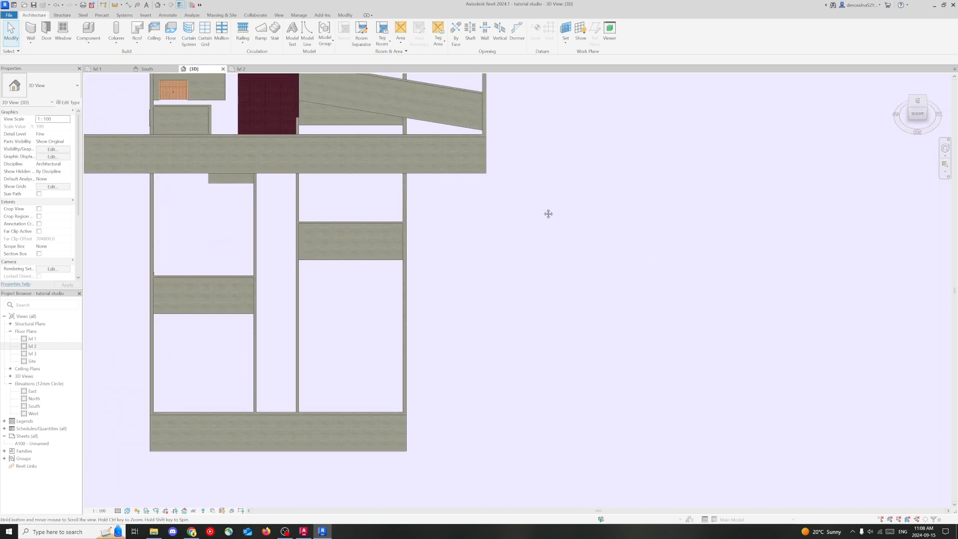
middle_drag(547, 214, 608, 358)
mouse_move(916, 113)
mouse_down()
mouse_move(99, 124)
mouse_move(821, 132)
mouse_move(708, 117)
mouse_move(622, 122)
mouse_move(818, 136)
mouse_move(107, 115)
mouse_move(216, 117)
mouse_move(216, 492)
mouse_move(115, 444)
mouse_move(712, 240)
mouse_move(504, 88)
mouse_move(613, 128)
mouse_move(692, 96)
mouse_up()
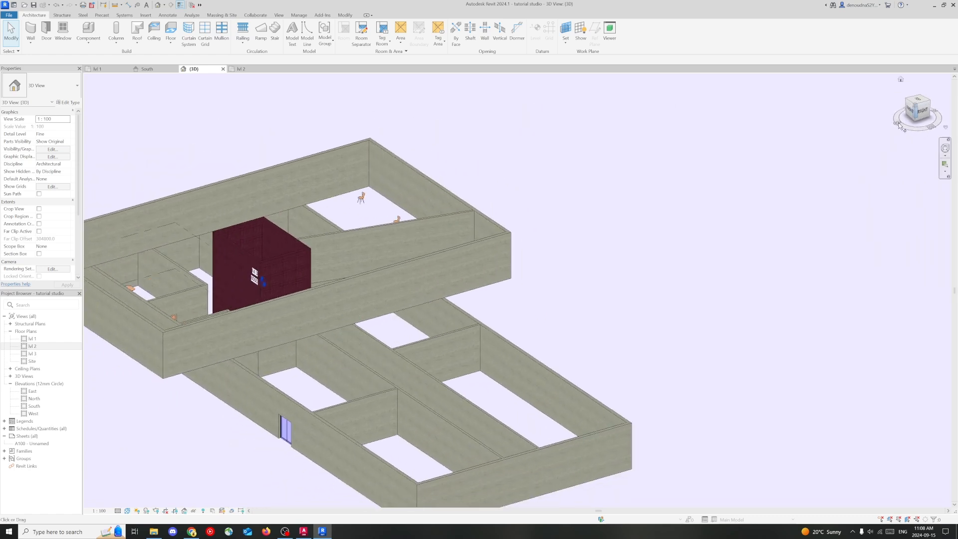
middle_drag(589, 163, 696, 165)
click(916, 115)
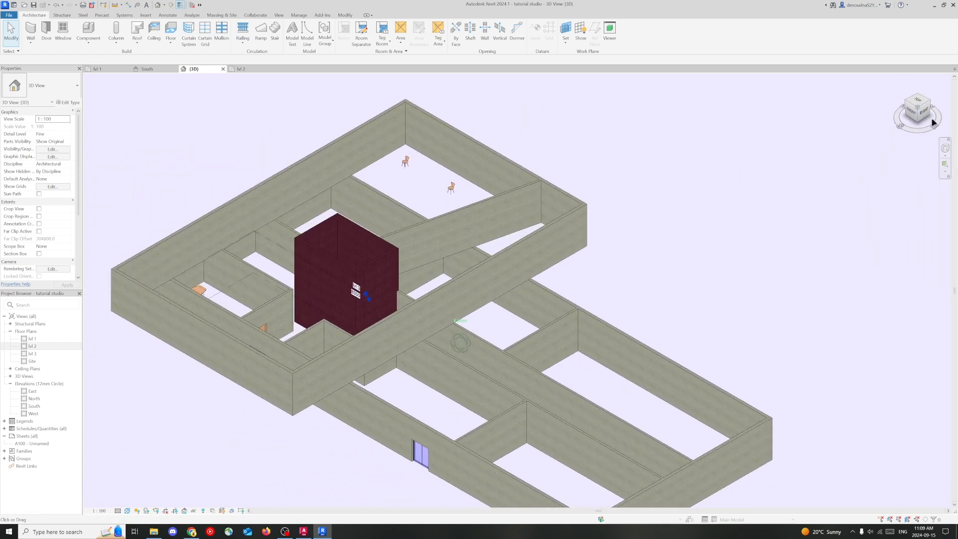
Step: Move the middle chair of the north row slightly west in the lvl 2 floor plan
click(243, 69)
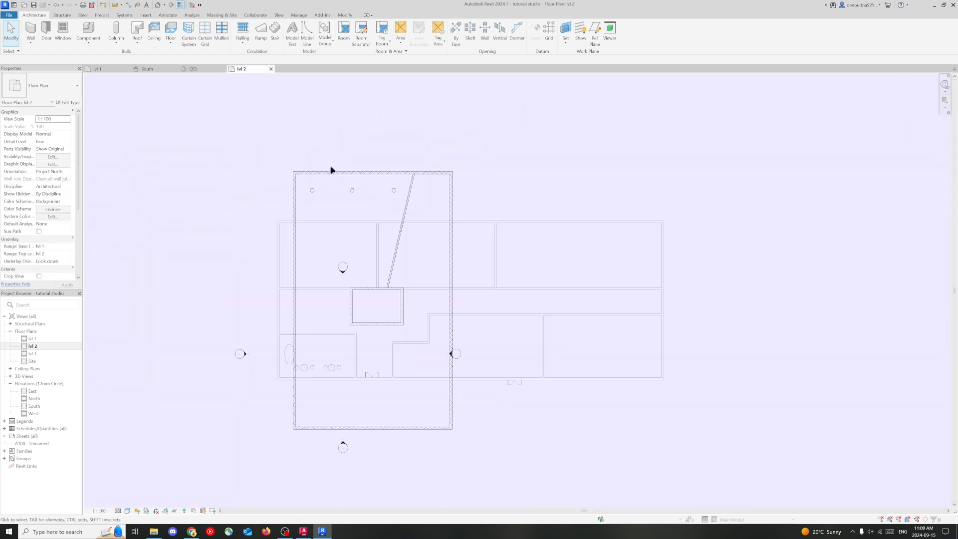
click(352, 191)
click(373, 147)
click(354, 192)
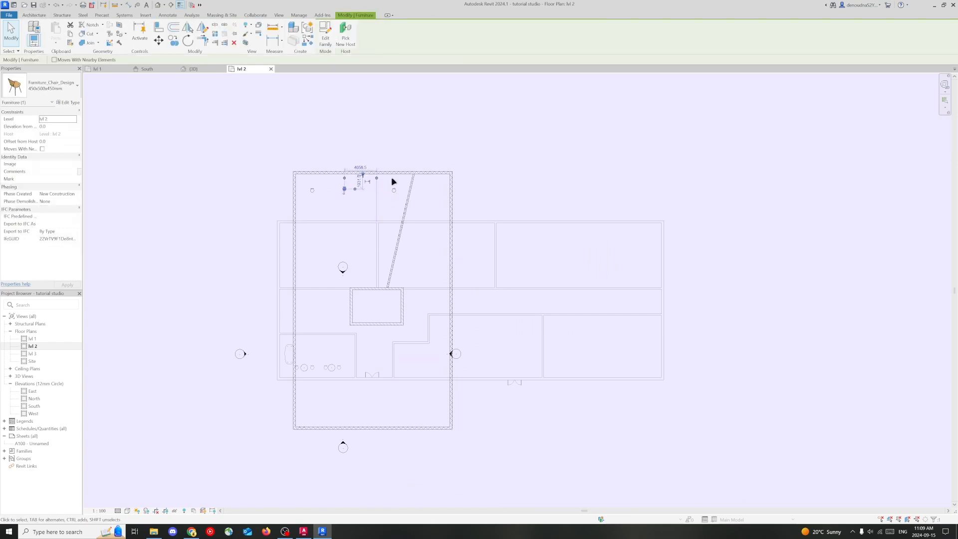
click(408, 155)
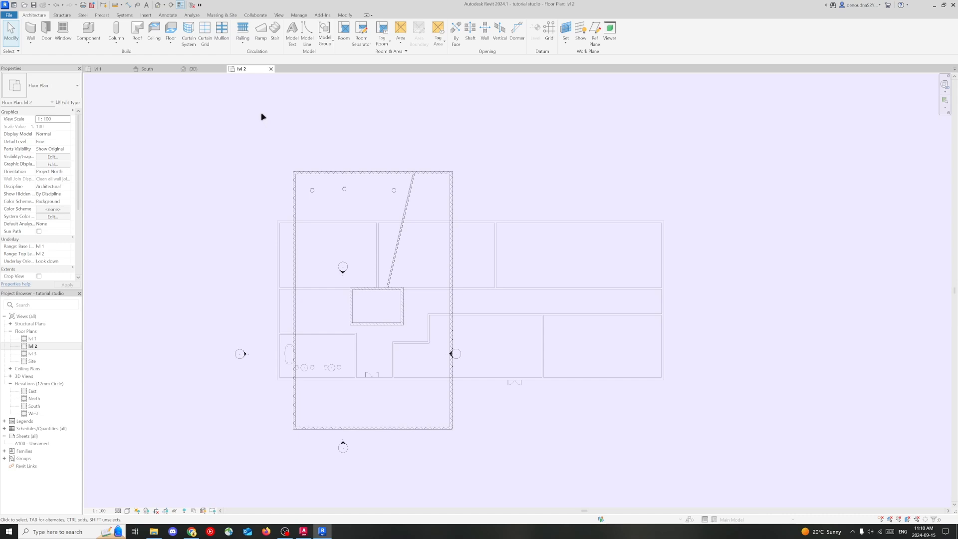
click(285, 530)
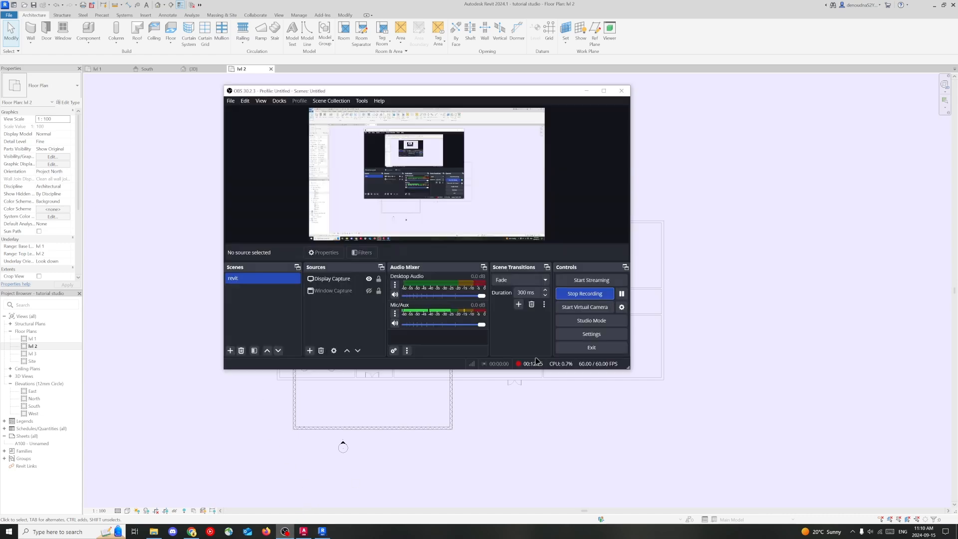